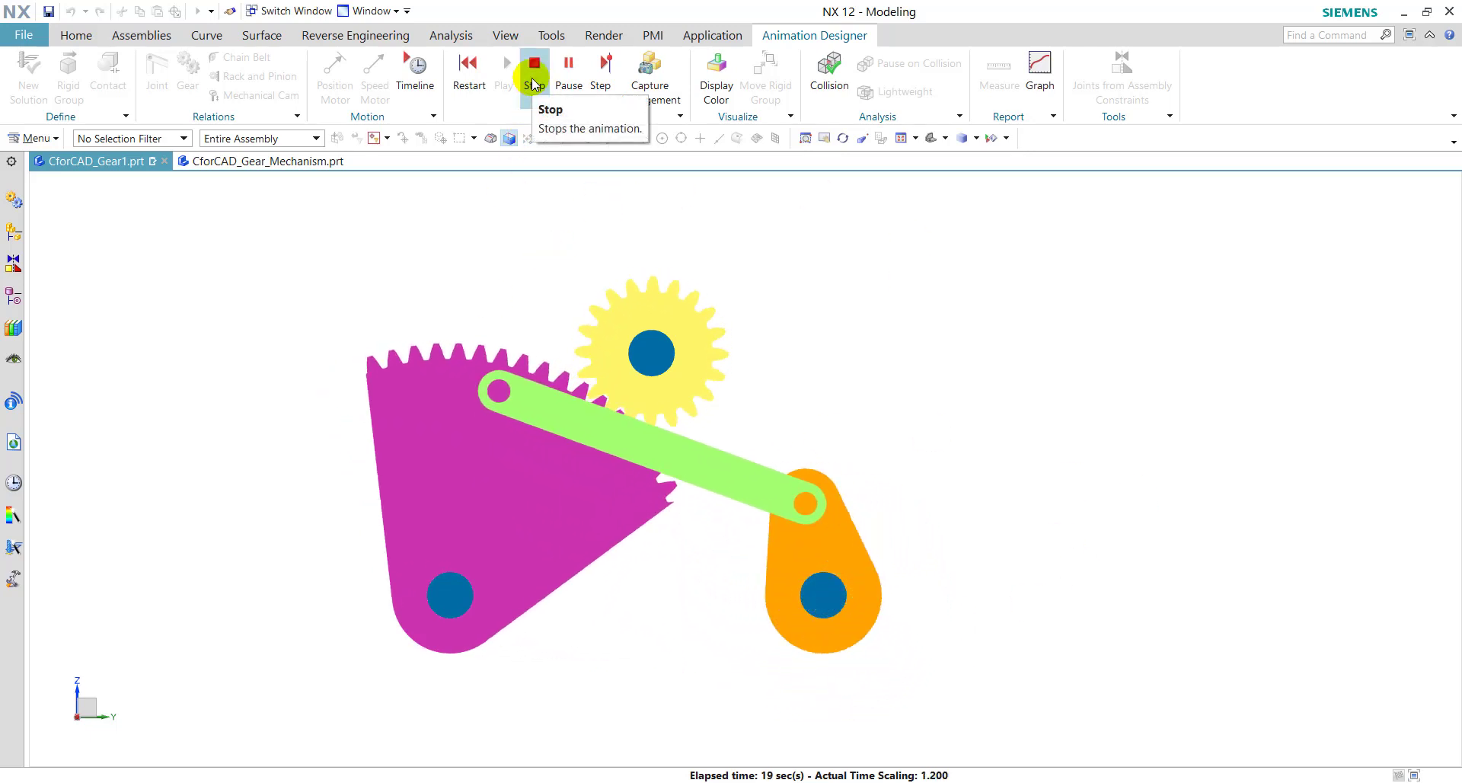
Stop the running gear animation and switch to the CforCAD_Gear_Mechanism.prt part
left_click(535, 75)
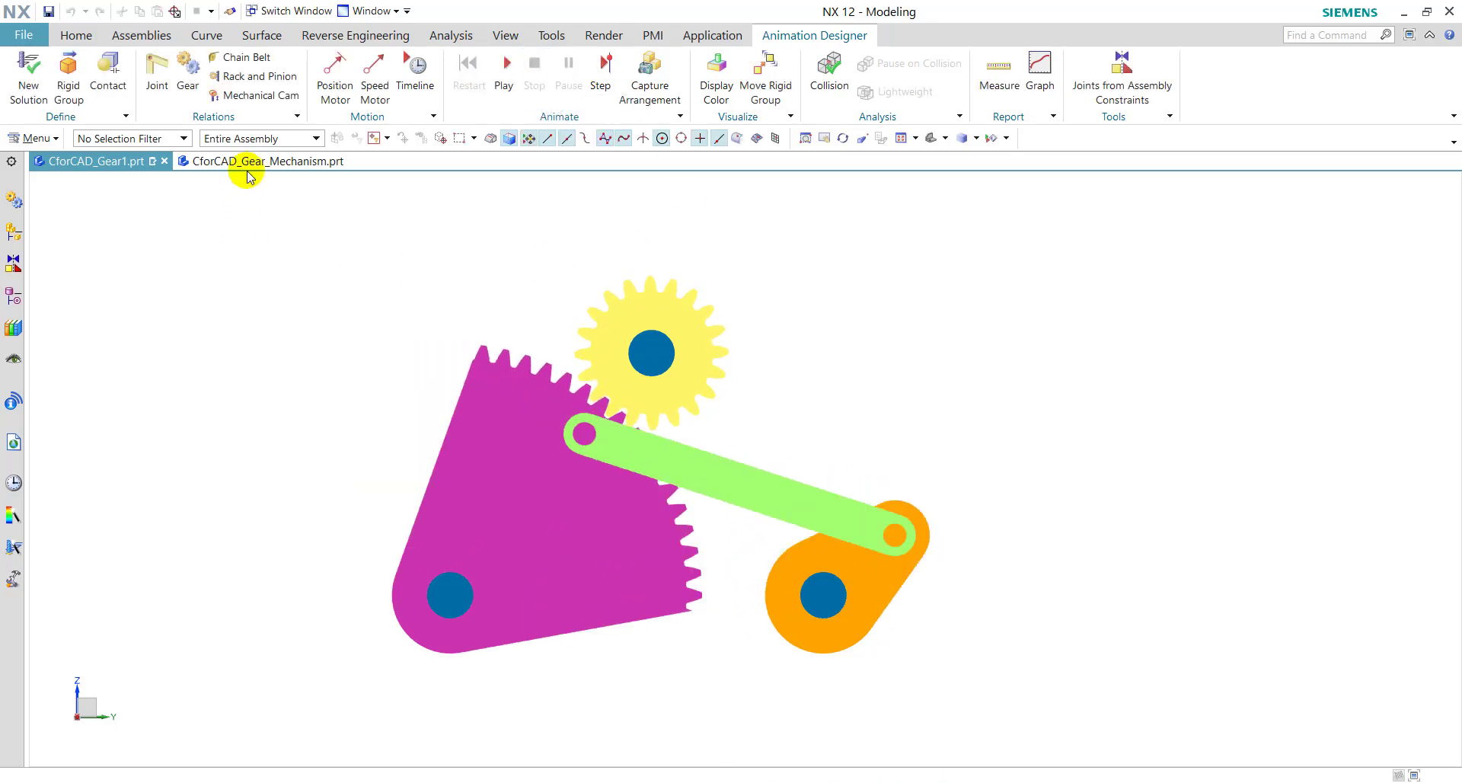
left_click(285, 162)
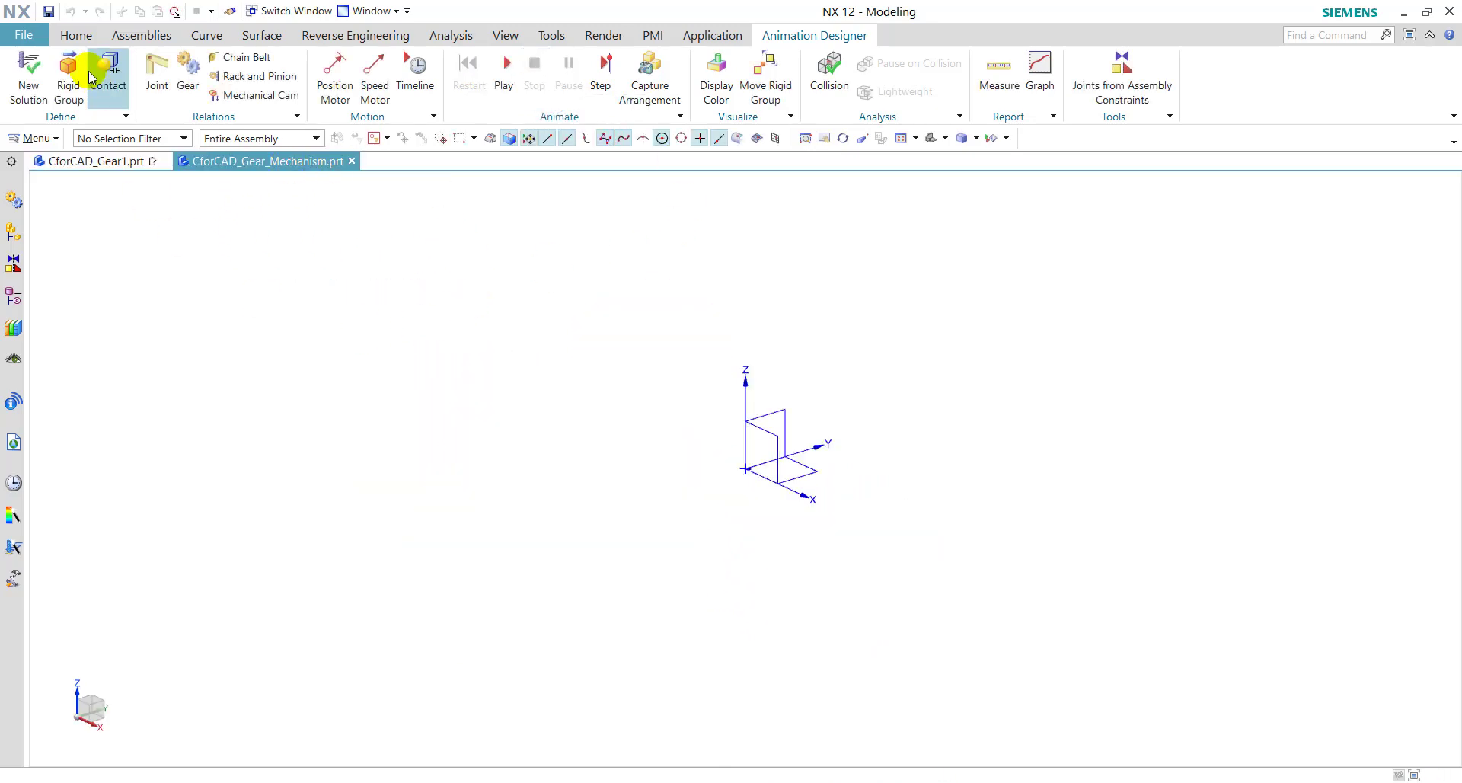
Create a new sketch on the YZ datum plane
left_click(74, 36)
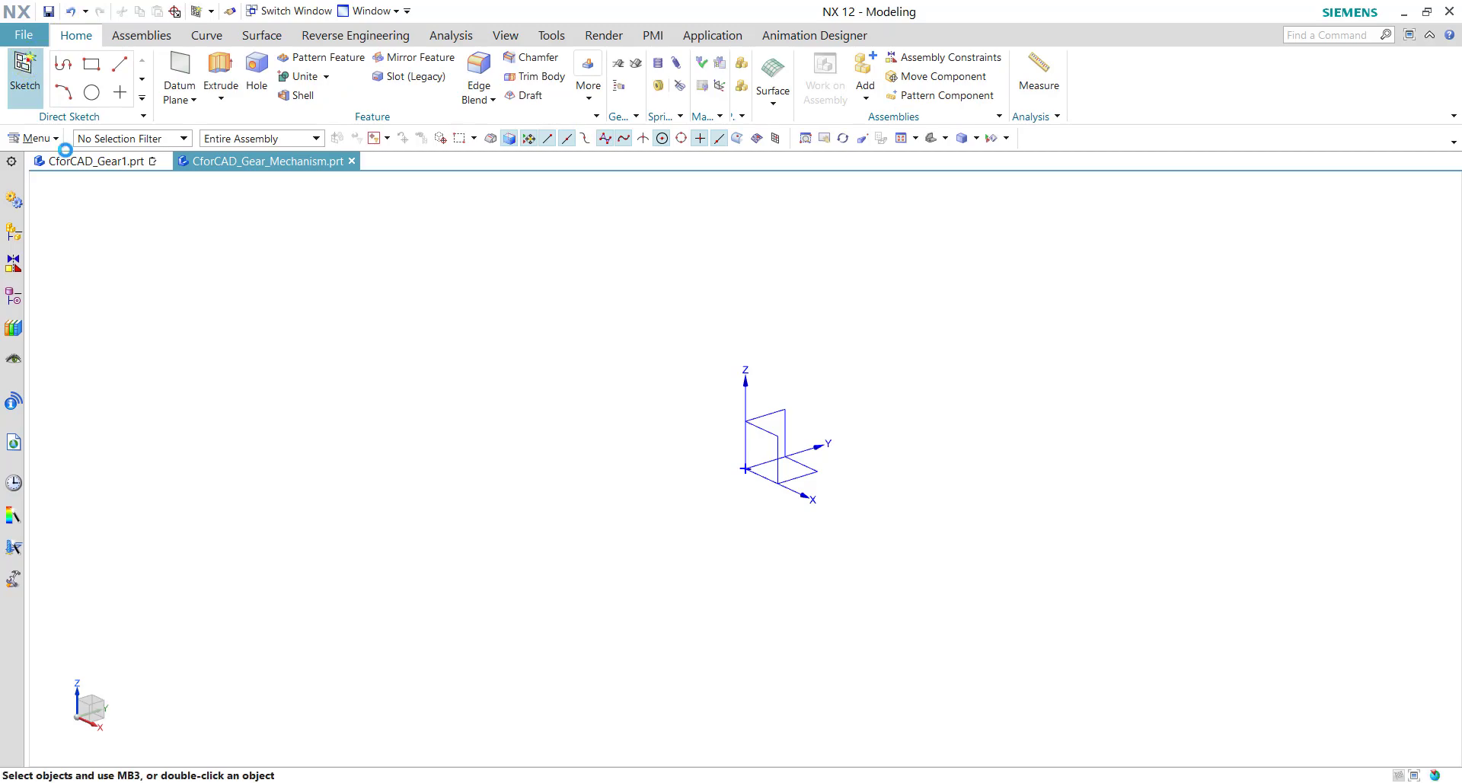
left_click(784, 408)
left_click(239, 393)
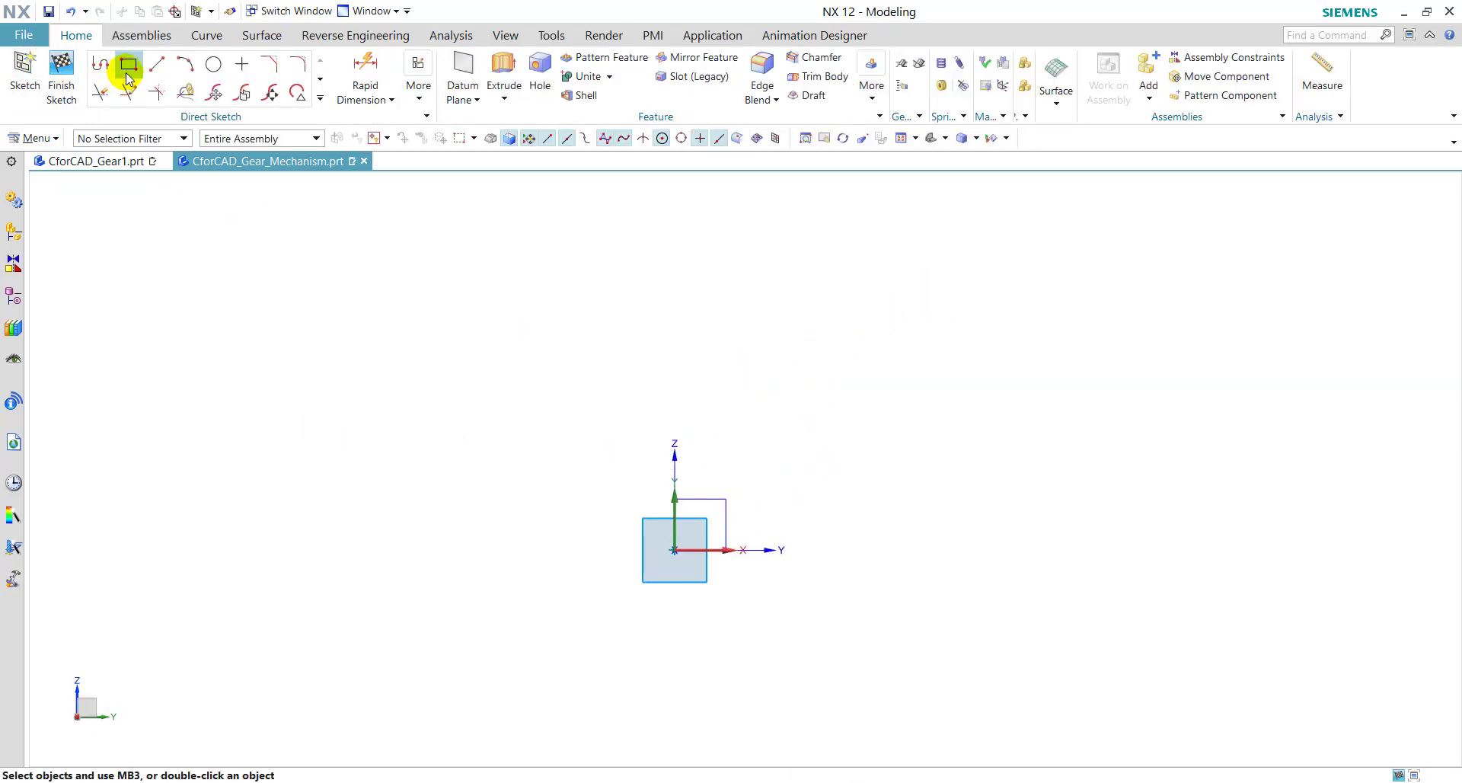
Sketch a closed four-sided linkage profile from the origin, with a horizontal base about 119 mm long and an upper side about 115 mm long
left_click(671, 550)
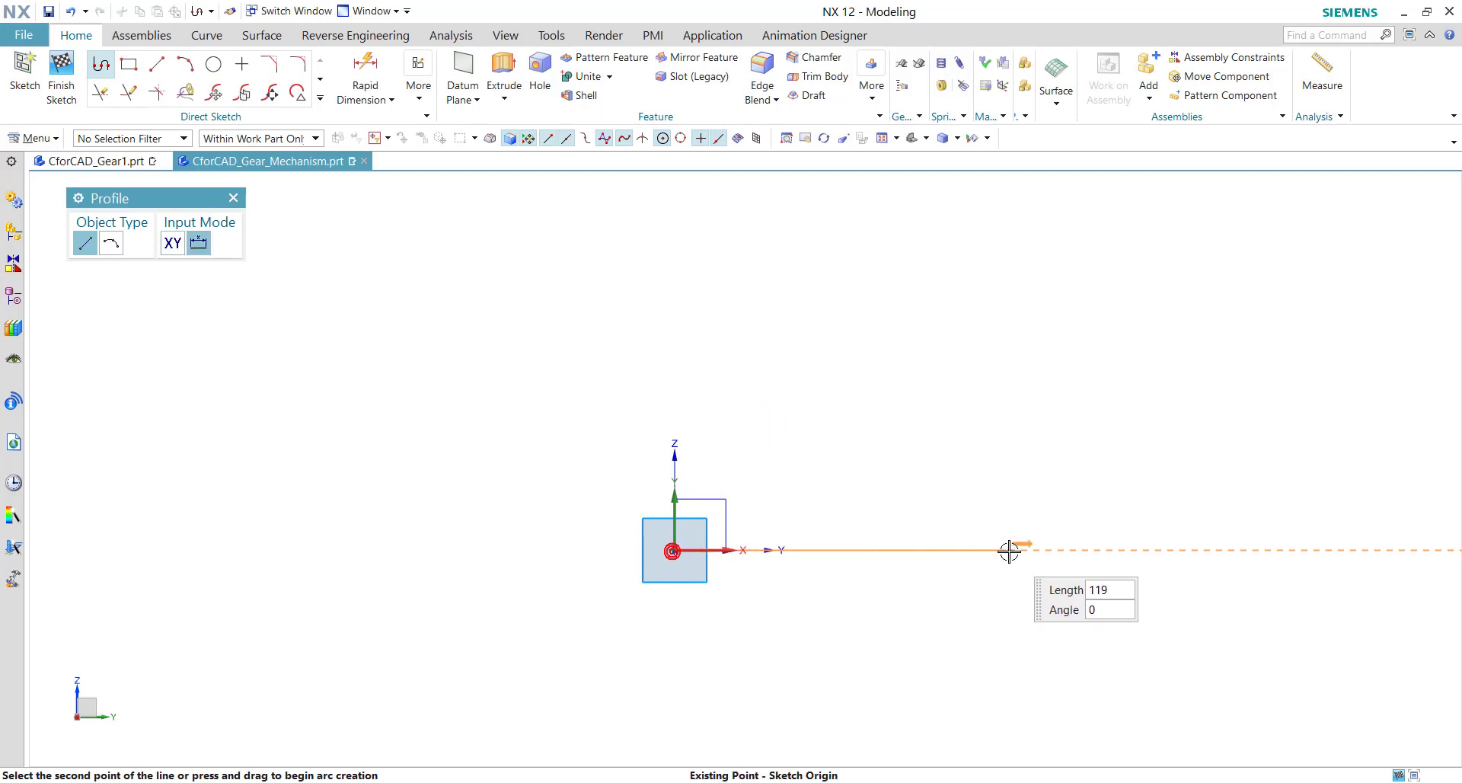
left_click(1009, 550)
left_click(1077, 437)
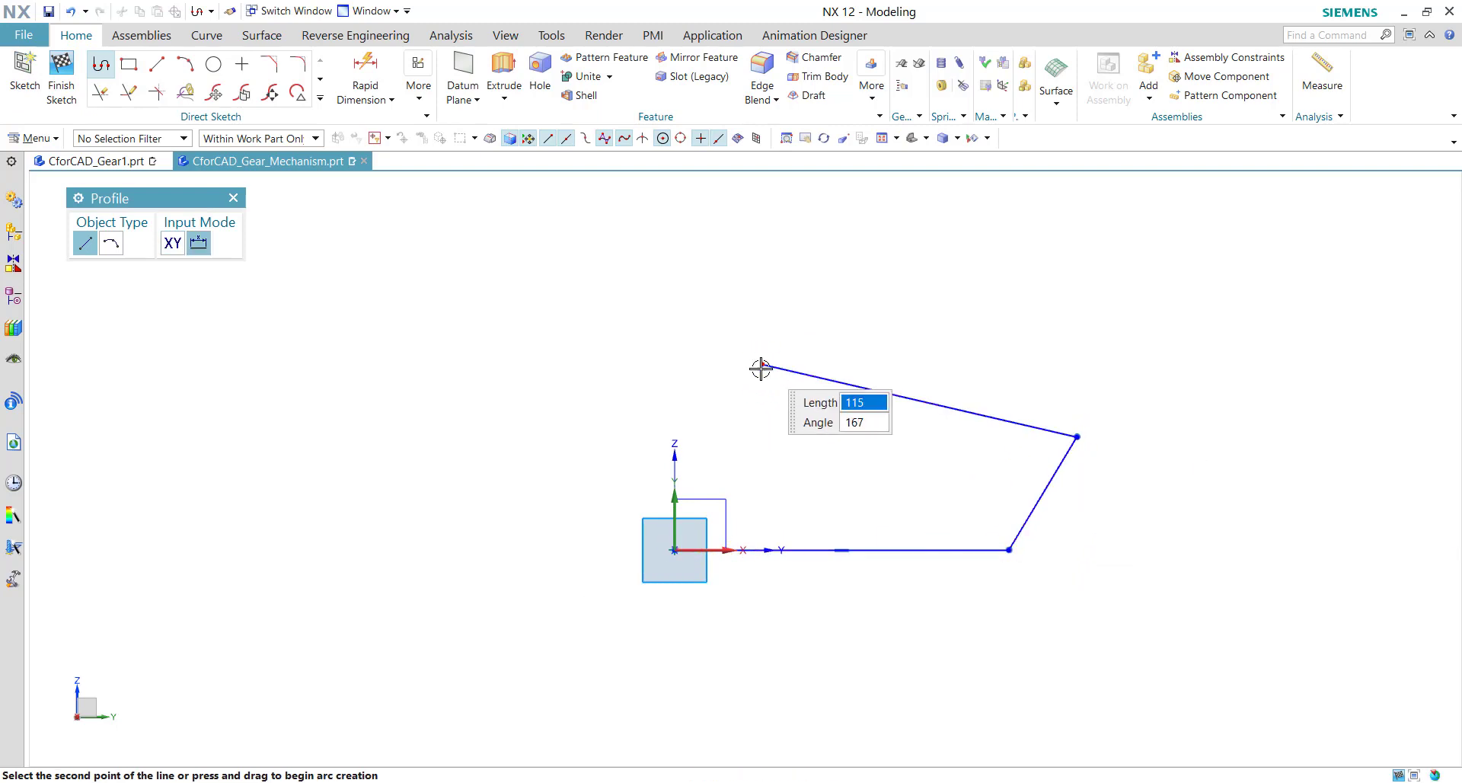
left_click(761, 366)
left_click(674, 550)
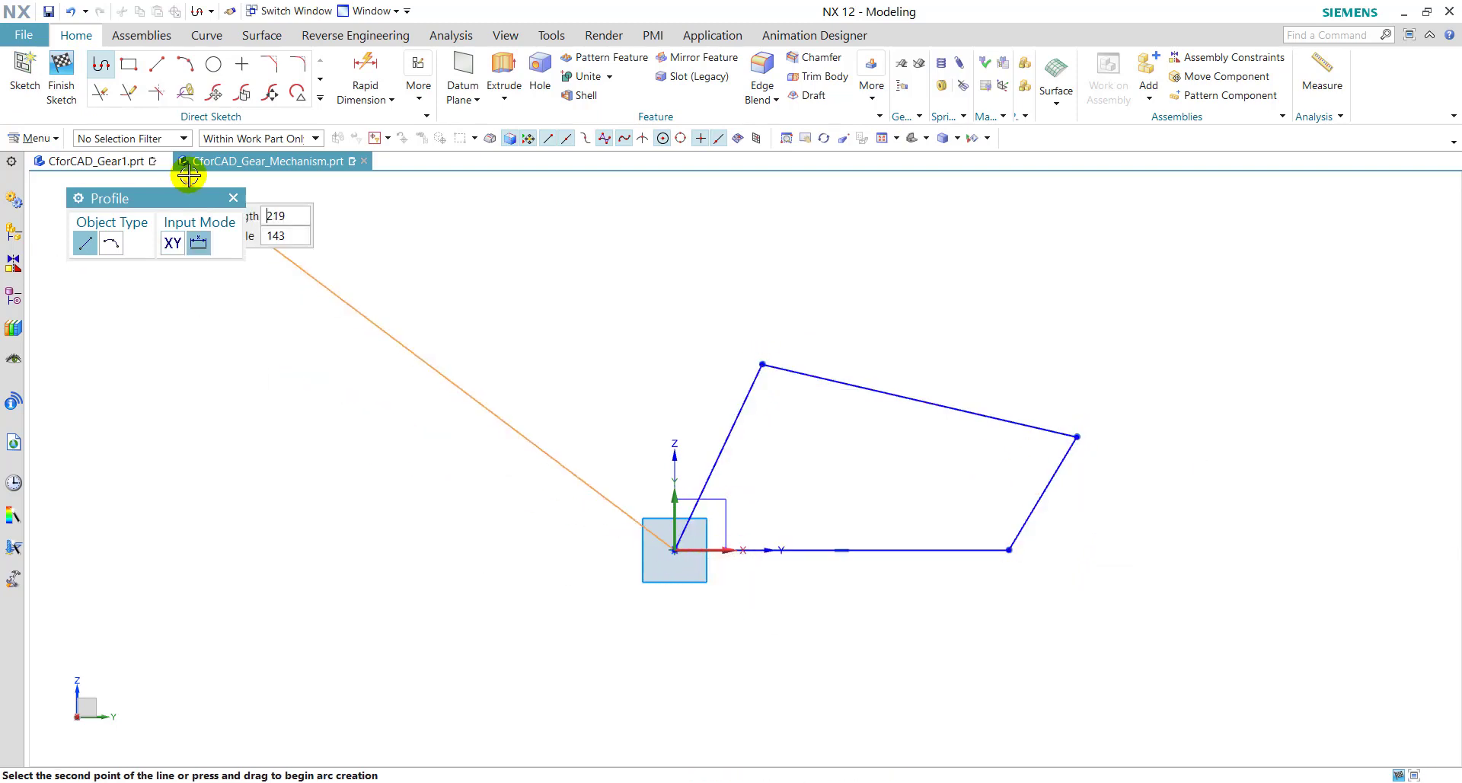
left_click(233, 198)
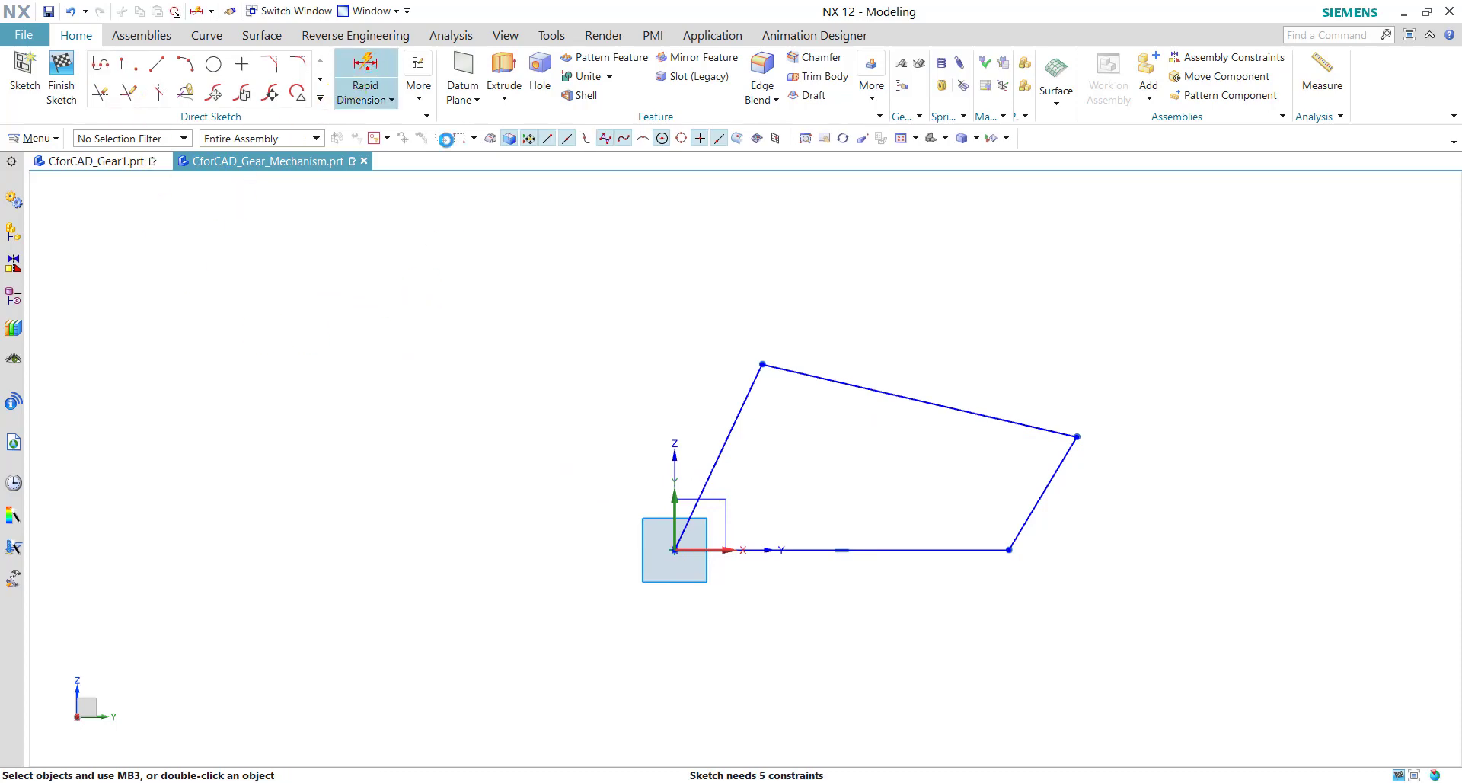
Dimension the profile's horizontal base at 80 mm and the short side at its far end at 20 mm
left_click(366, 68)
left_click(891, 549)
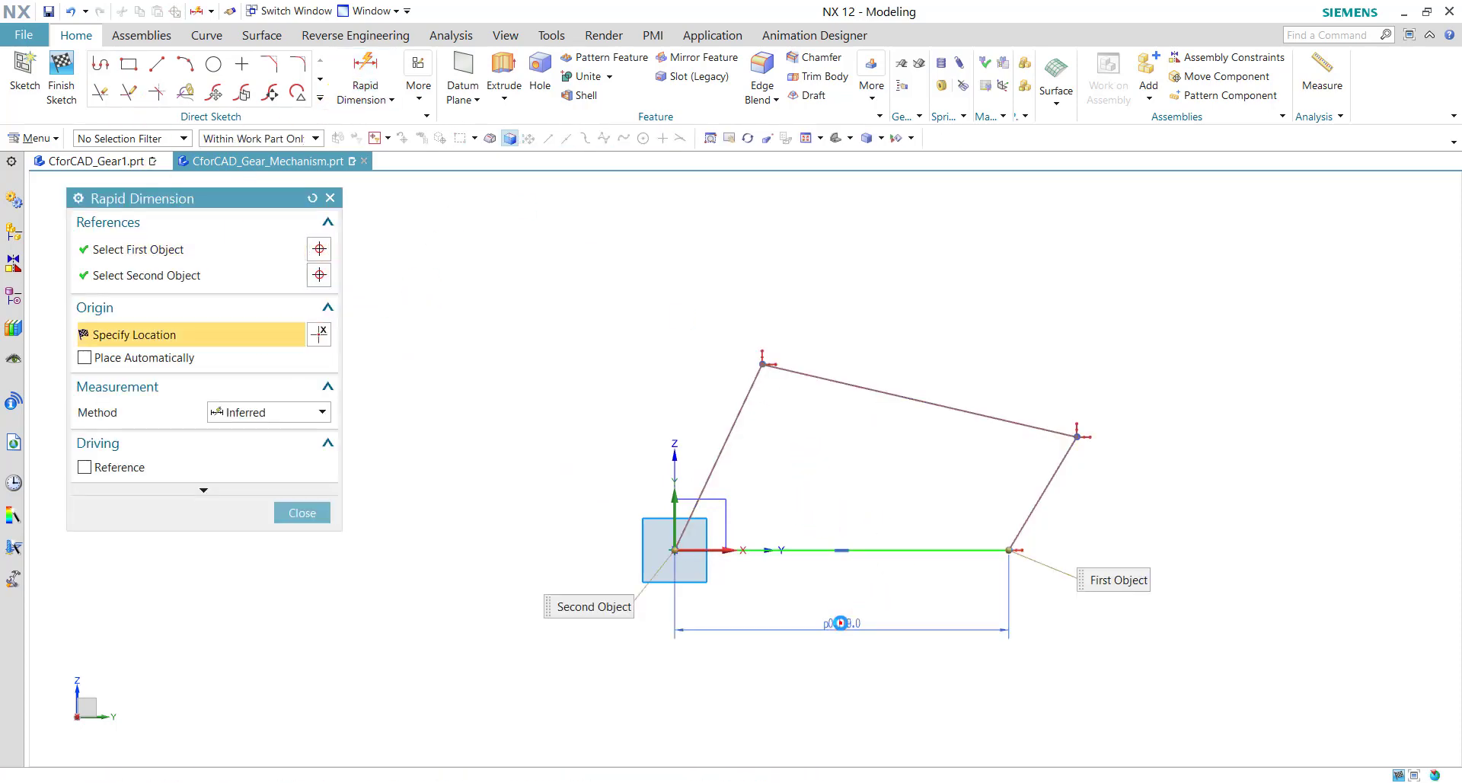
left_click(839, 621)
type("80")
key("Return")
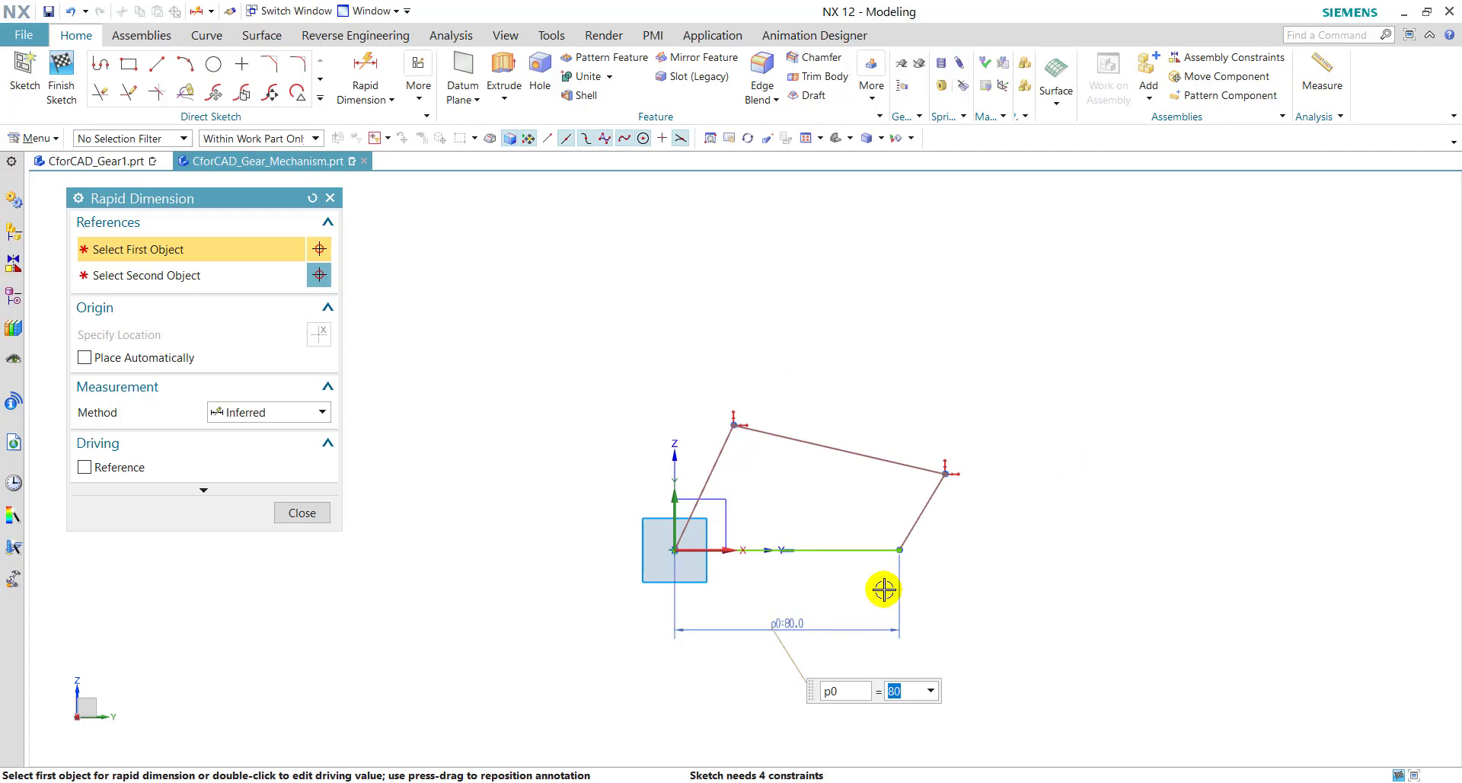
left_click(919, 531)
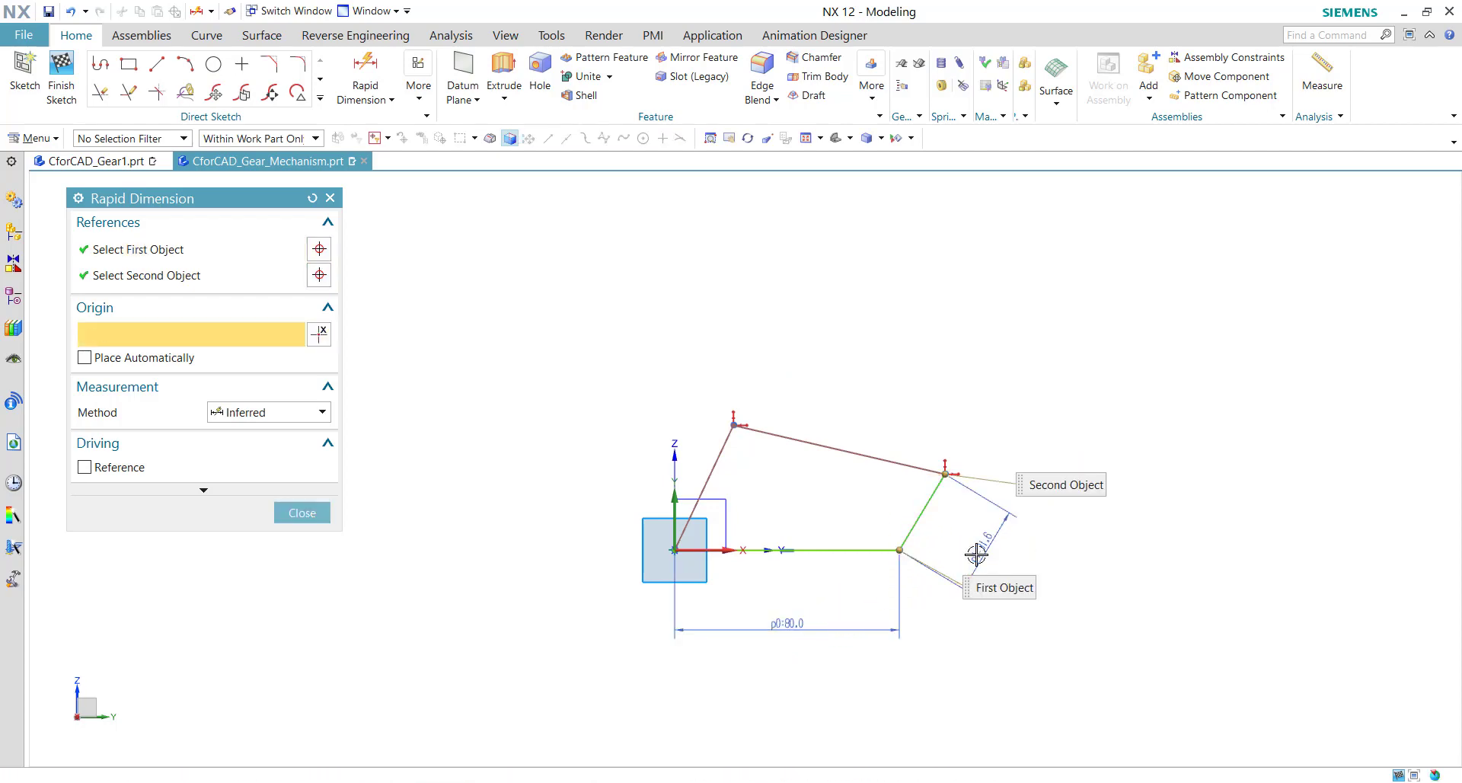
left_click(976, 555)
type("20")
key("Return")
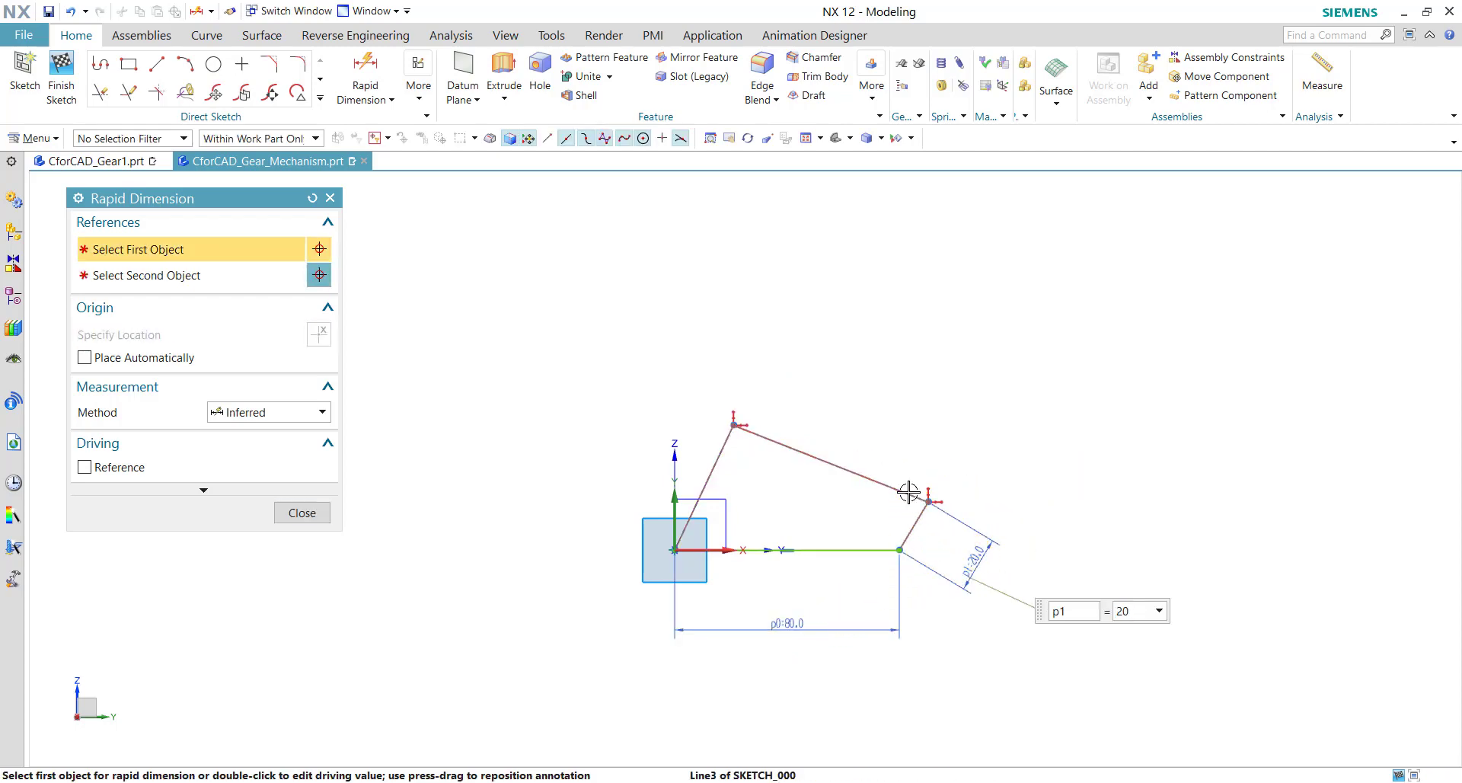
Dimension the profile's upper side at 70 mm and the side rising from the origin at 45 mm
left_click(909, 492)
type("70")
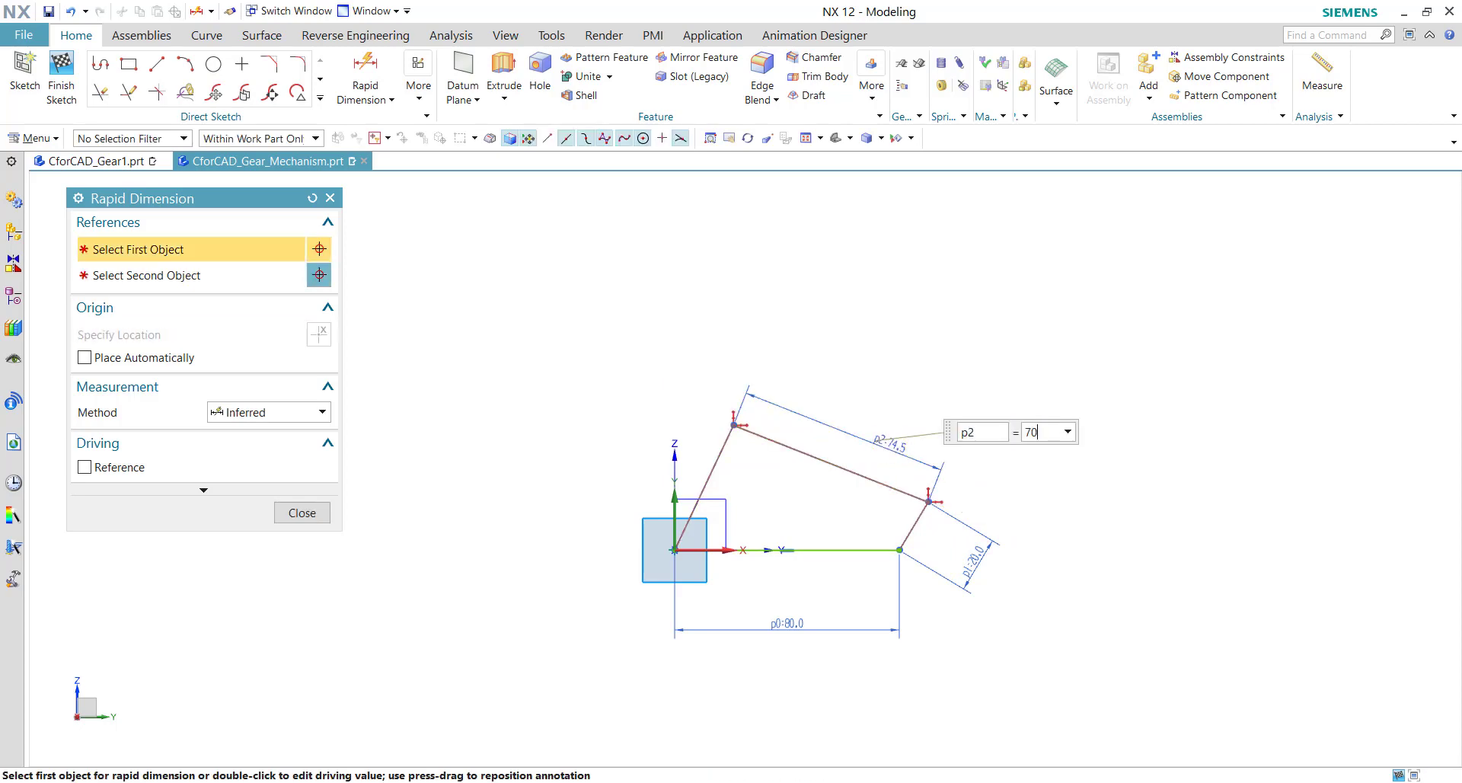
key("Return")
left_click(730, 461)
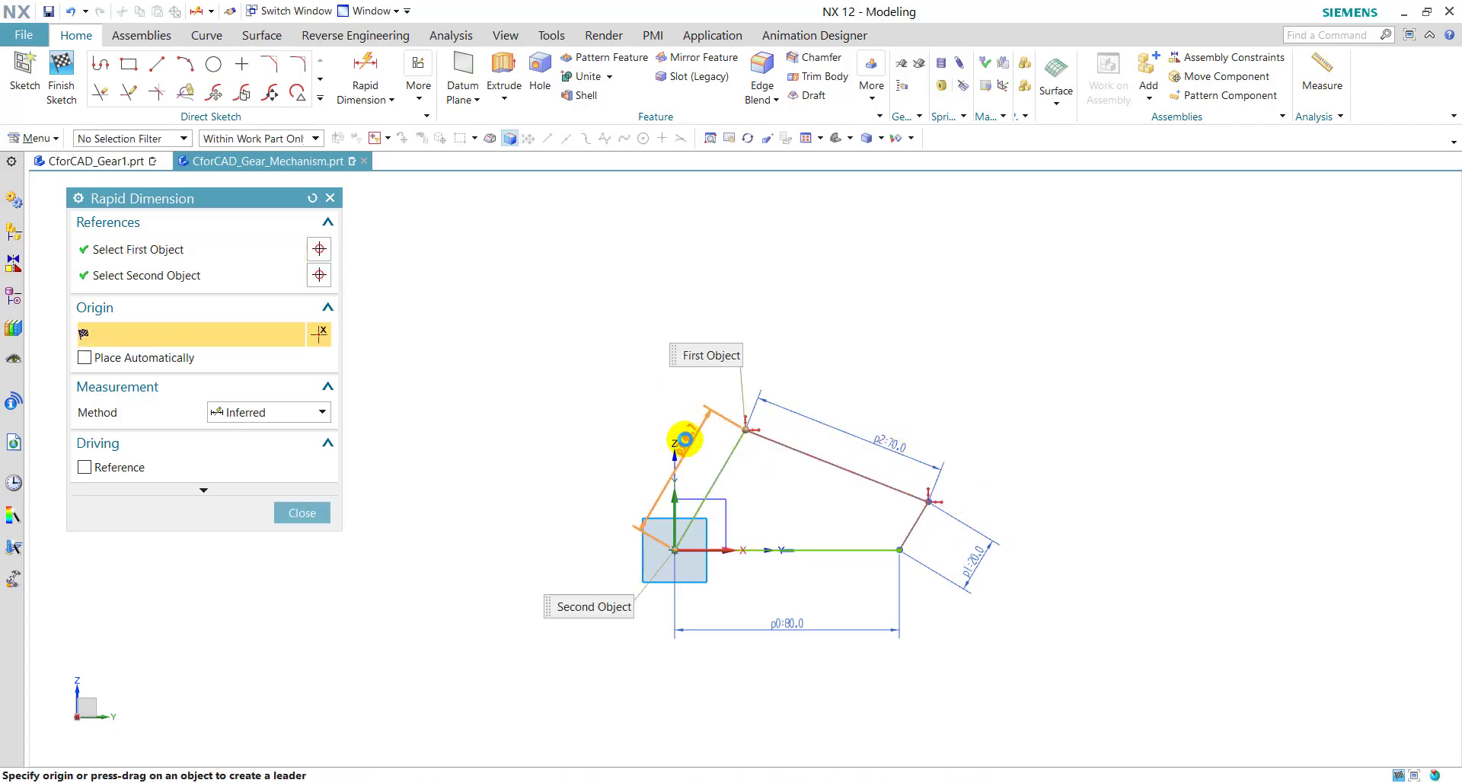
left_click(676, 438)
type("45")
key("Return")
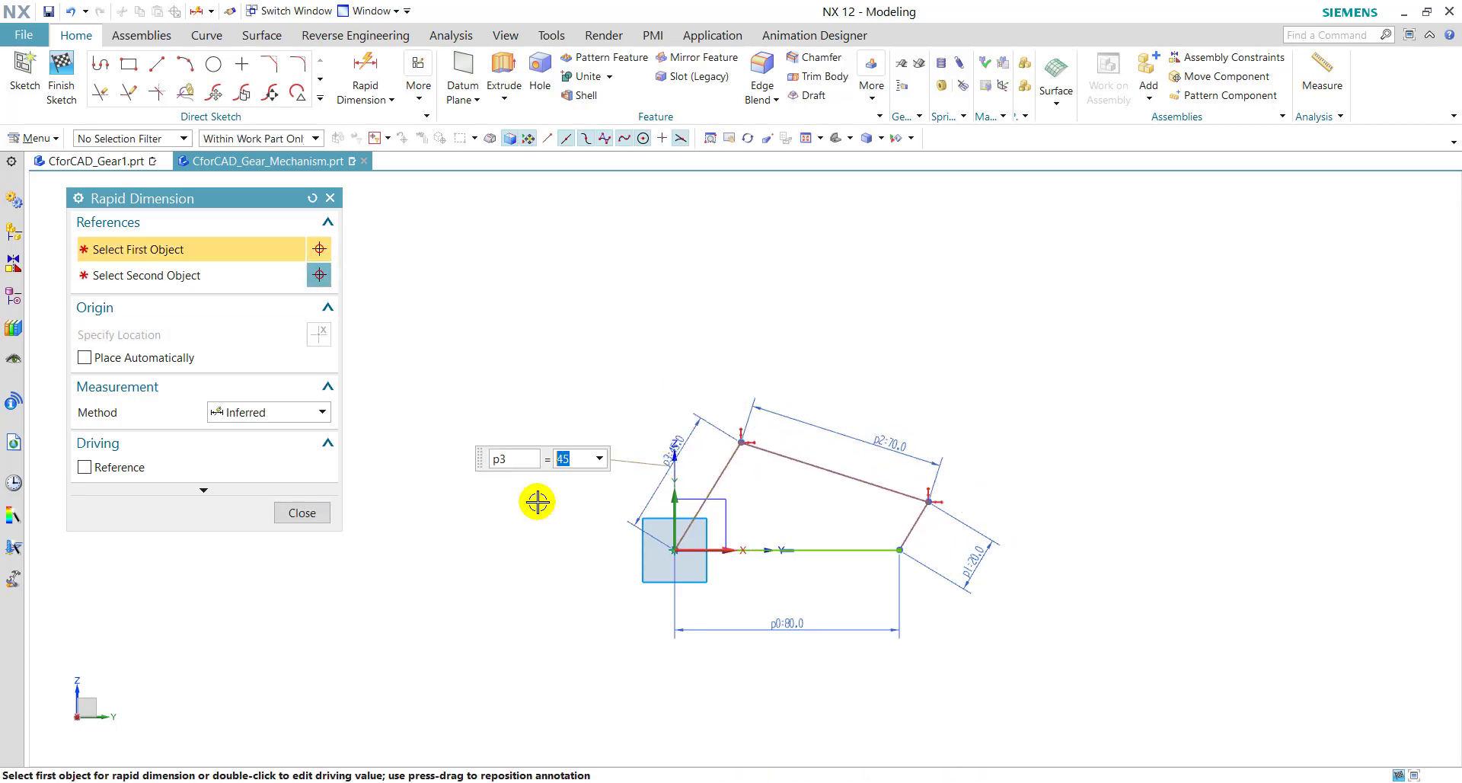
left_click(291, 513)
Dimension the short side's outer angle to the horizontal base at 40 degrees and finish the sketch
scroll(734, 512, "up", 3)
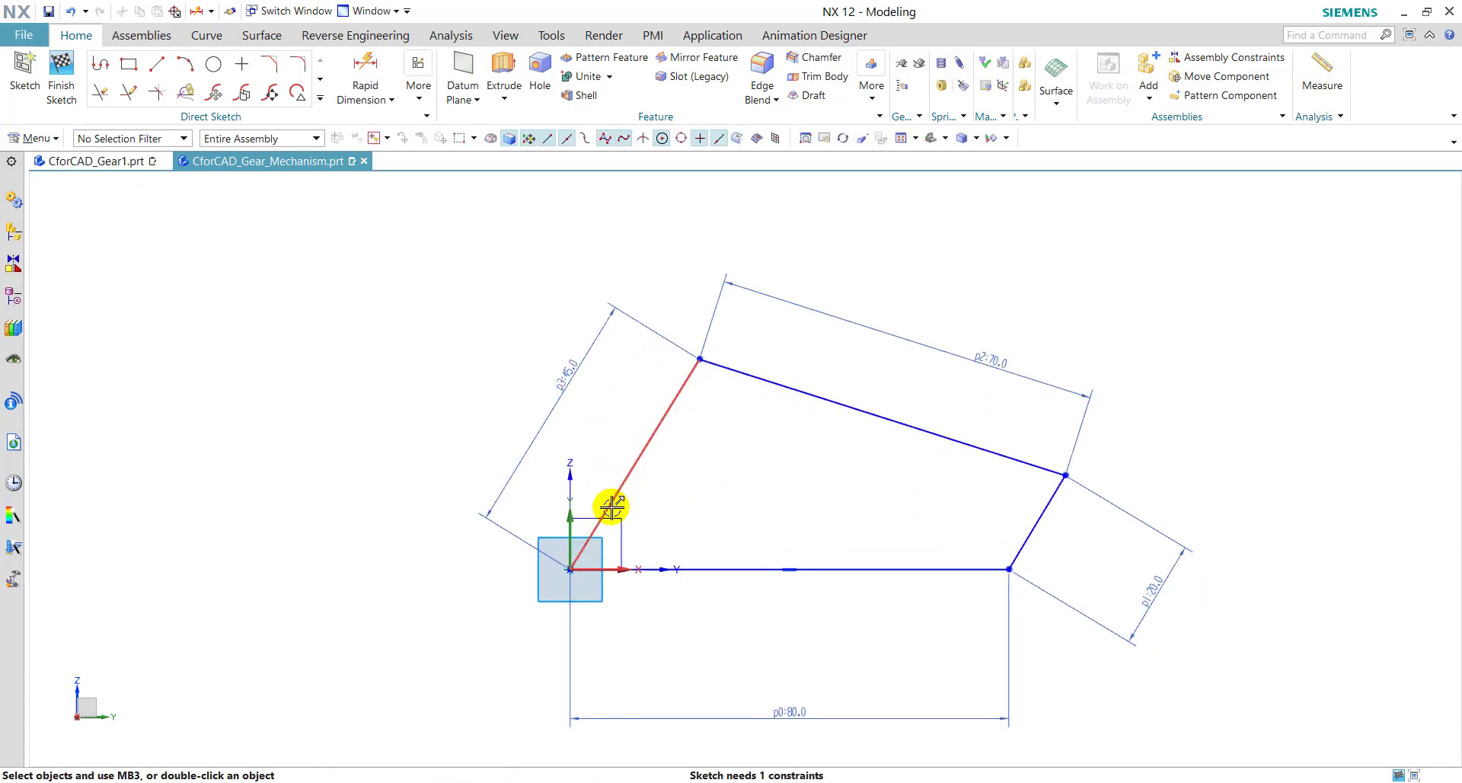
left_click(365, 95)
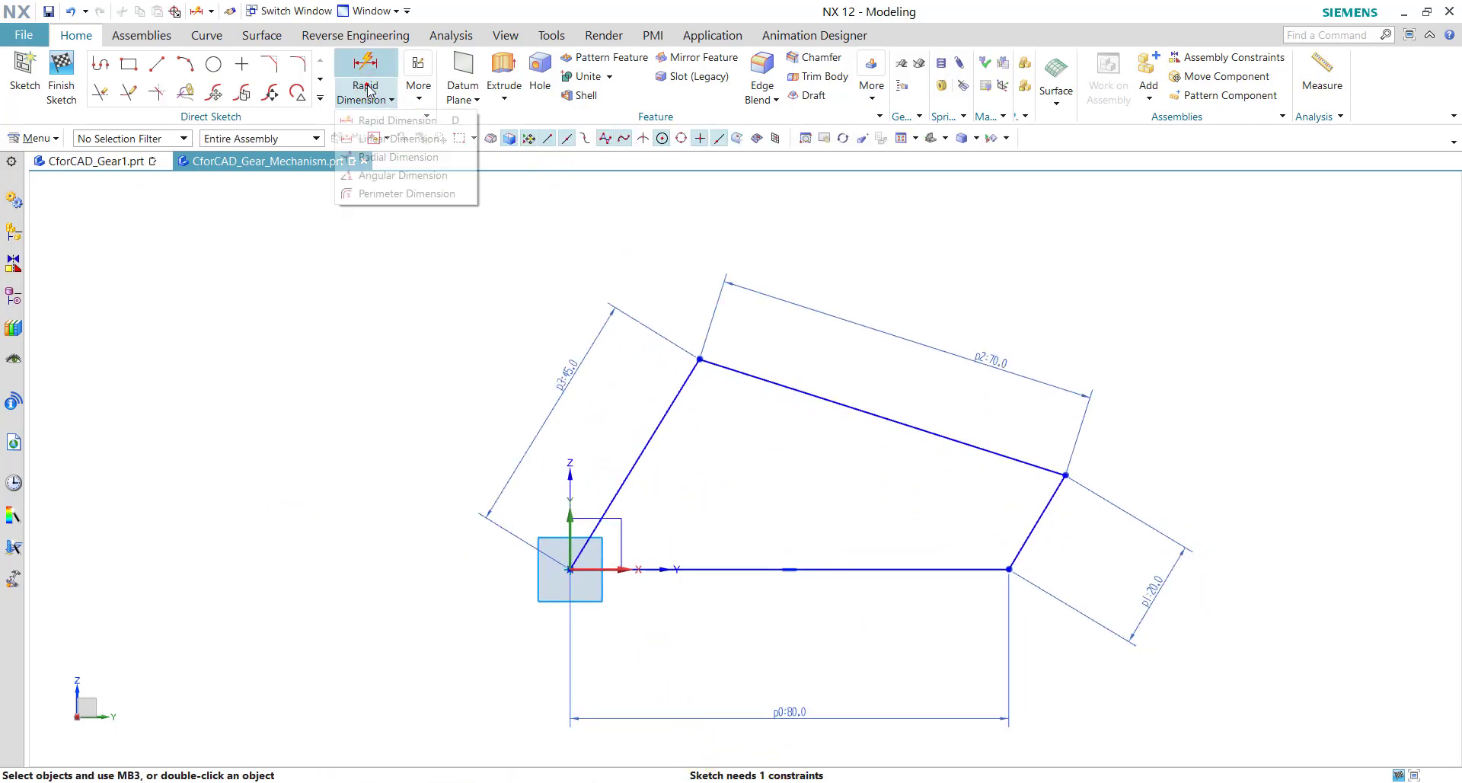
left_click(365, 64)
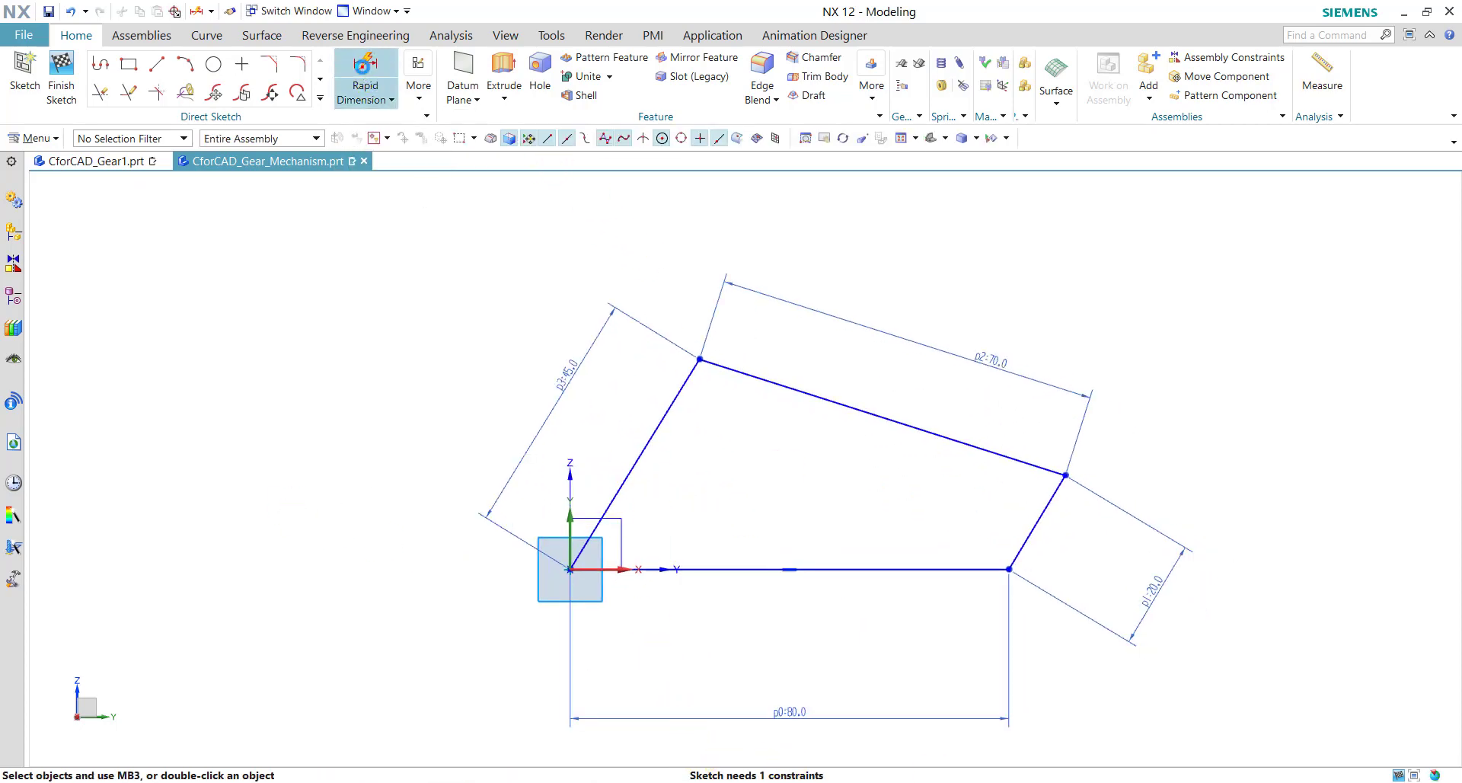
left_click(1044, 501)
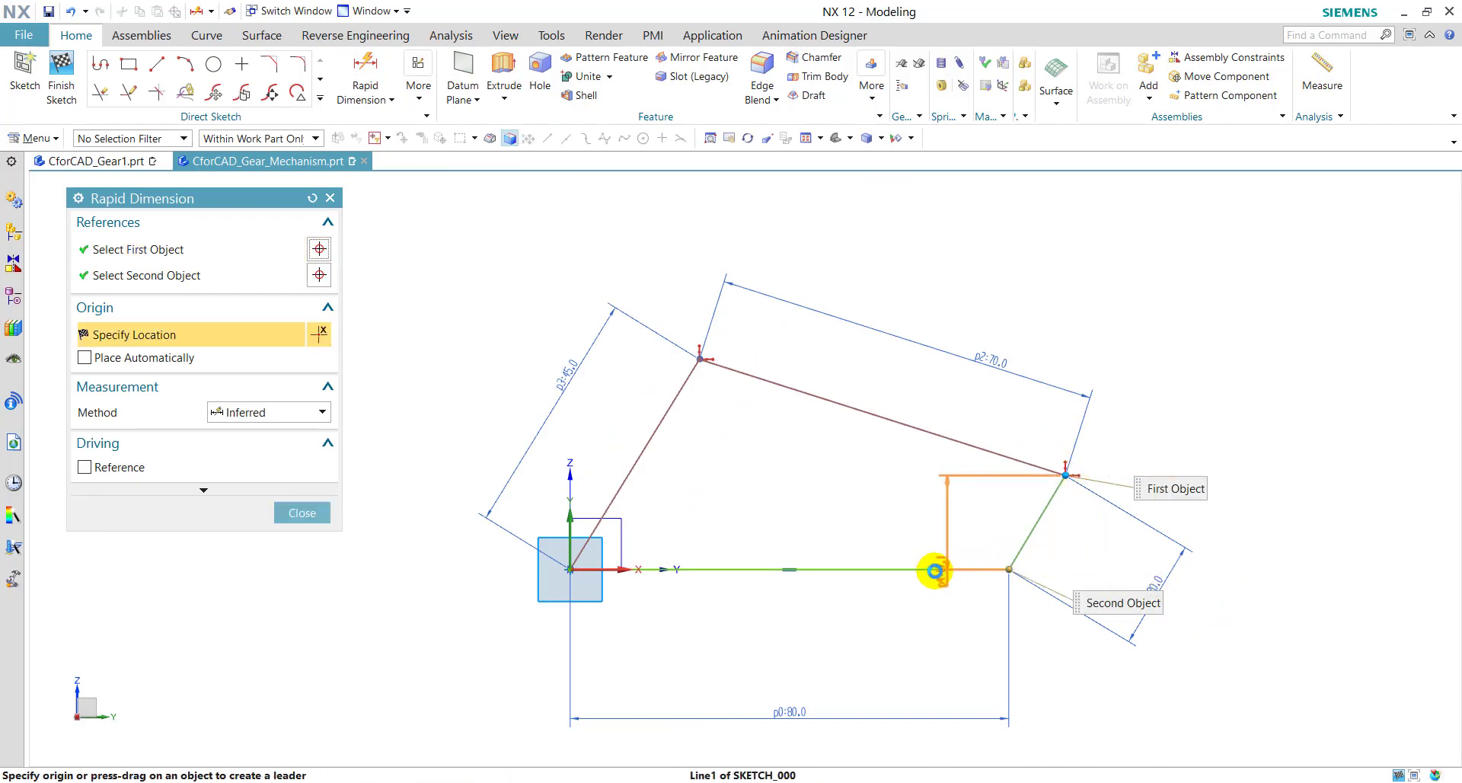
left_click(875, 571)
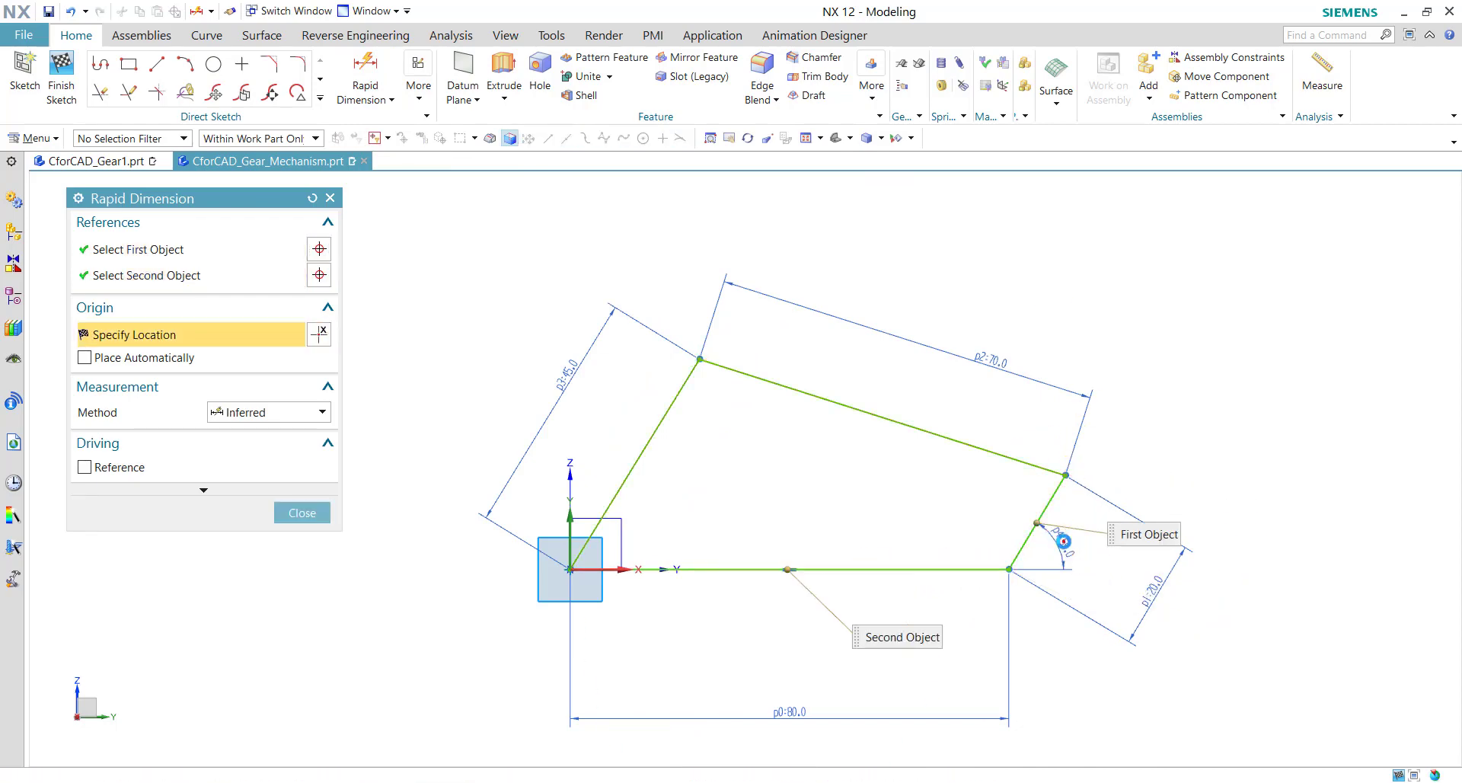
left_click(1063, 541)
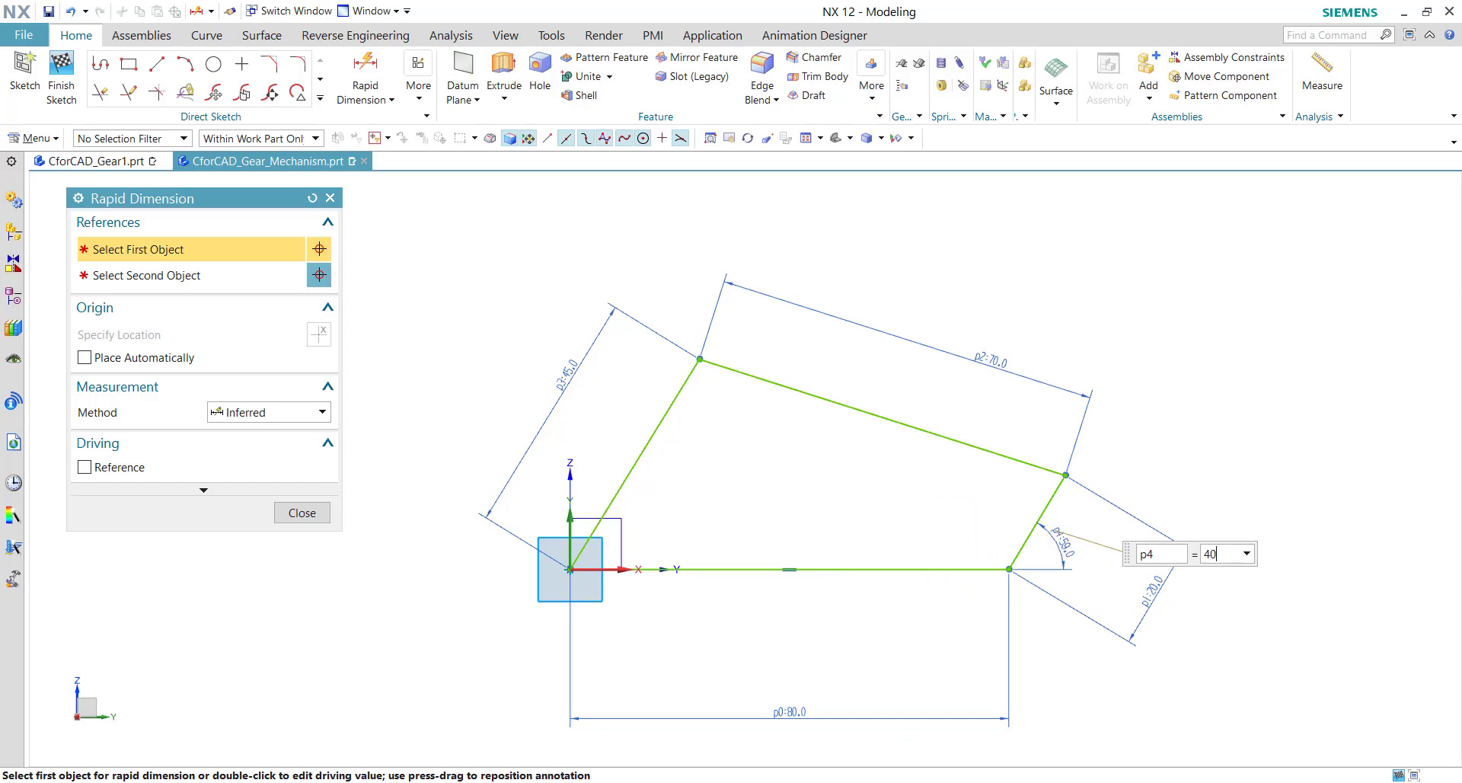
type("40")
key("Return")
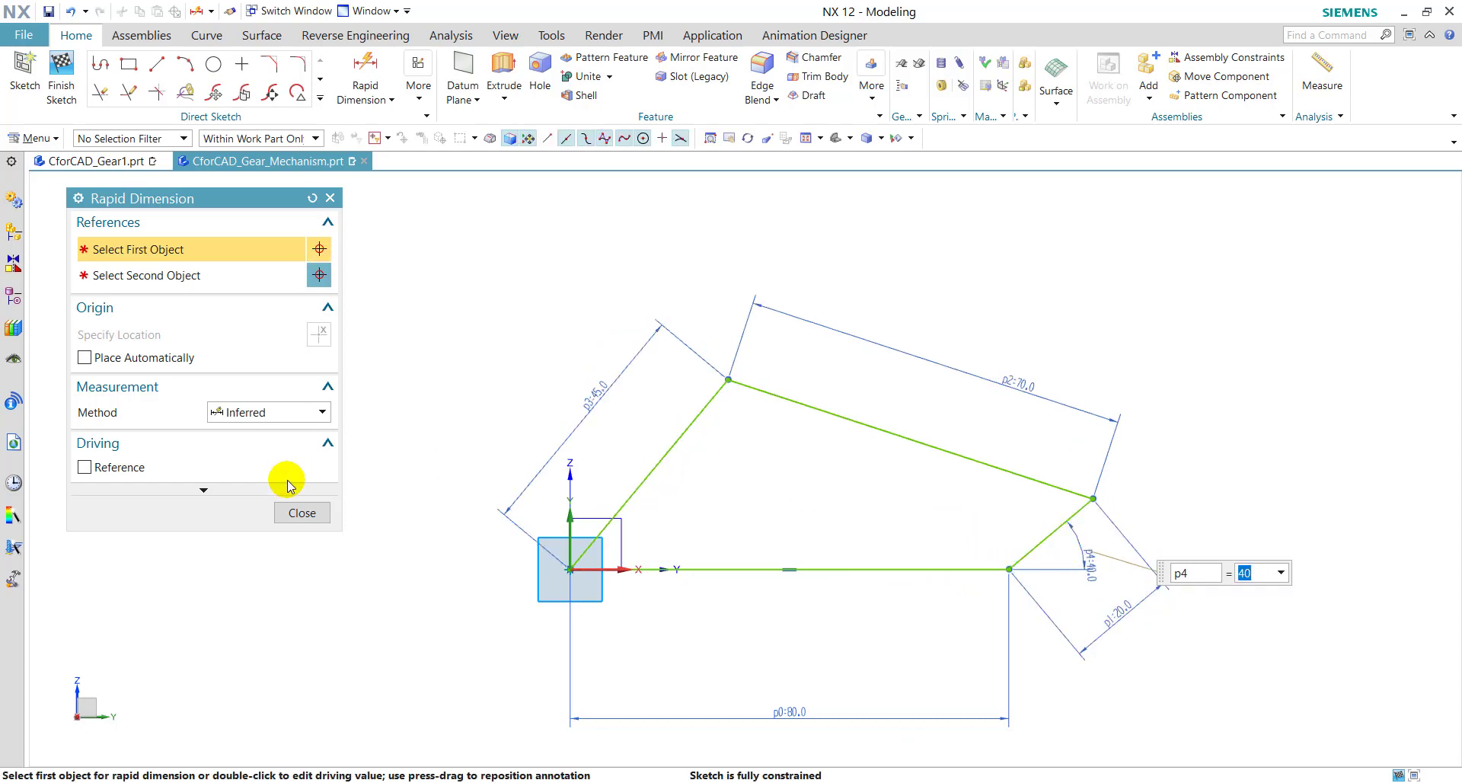
left_click(294, 508)
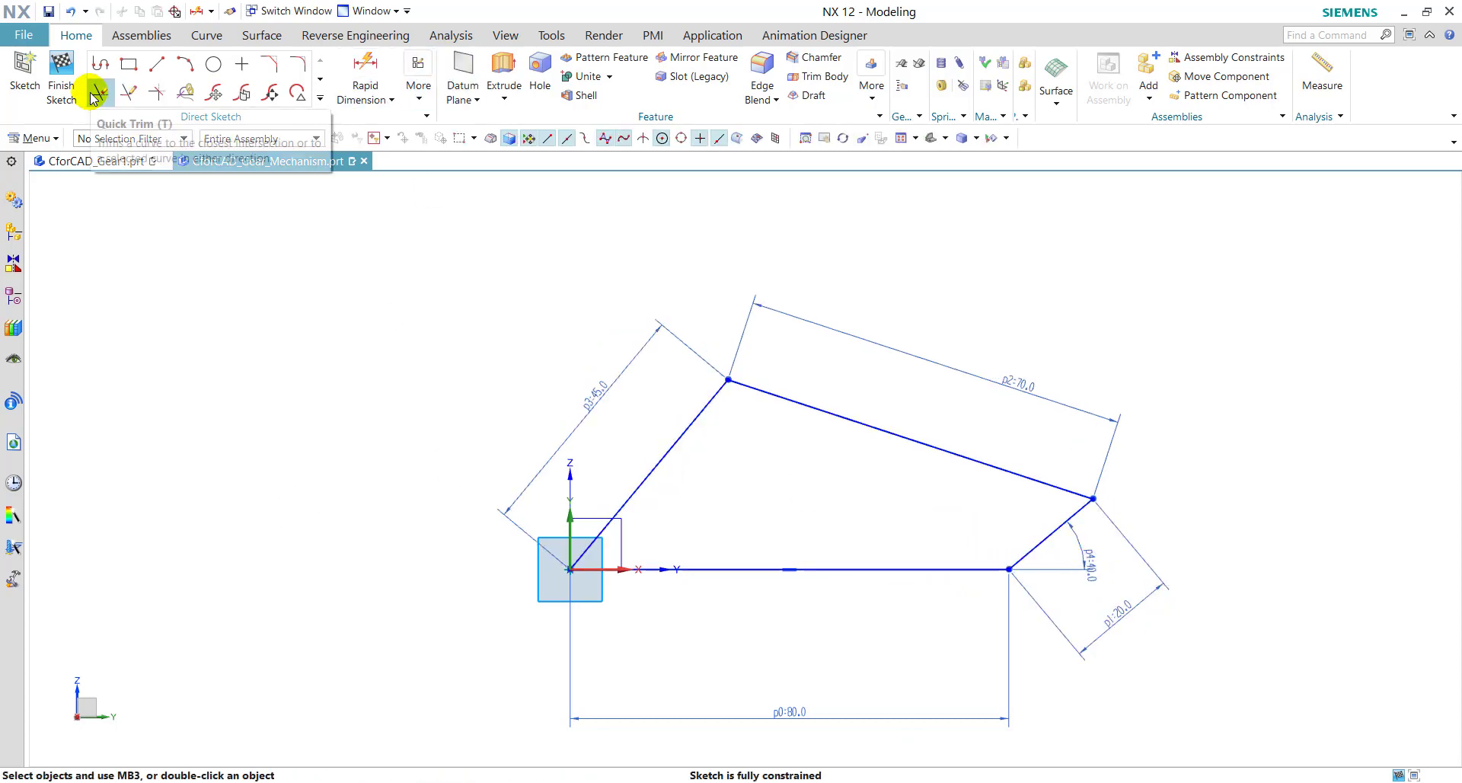
left_click(61, 84)
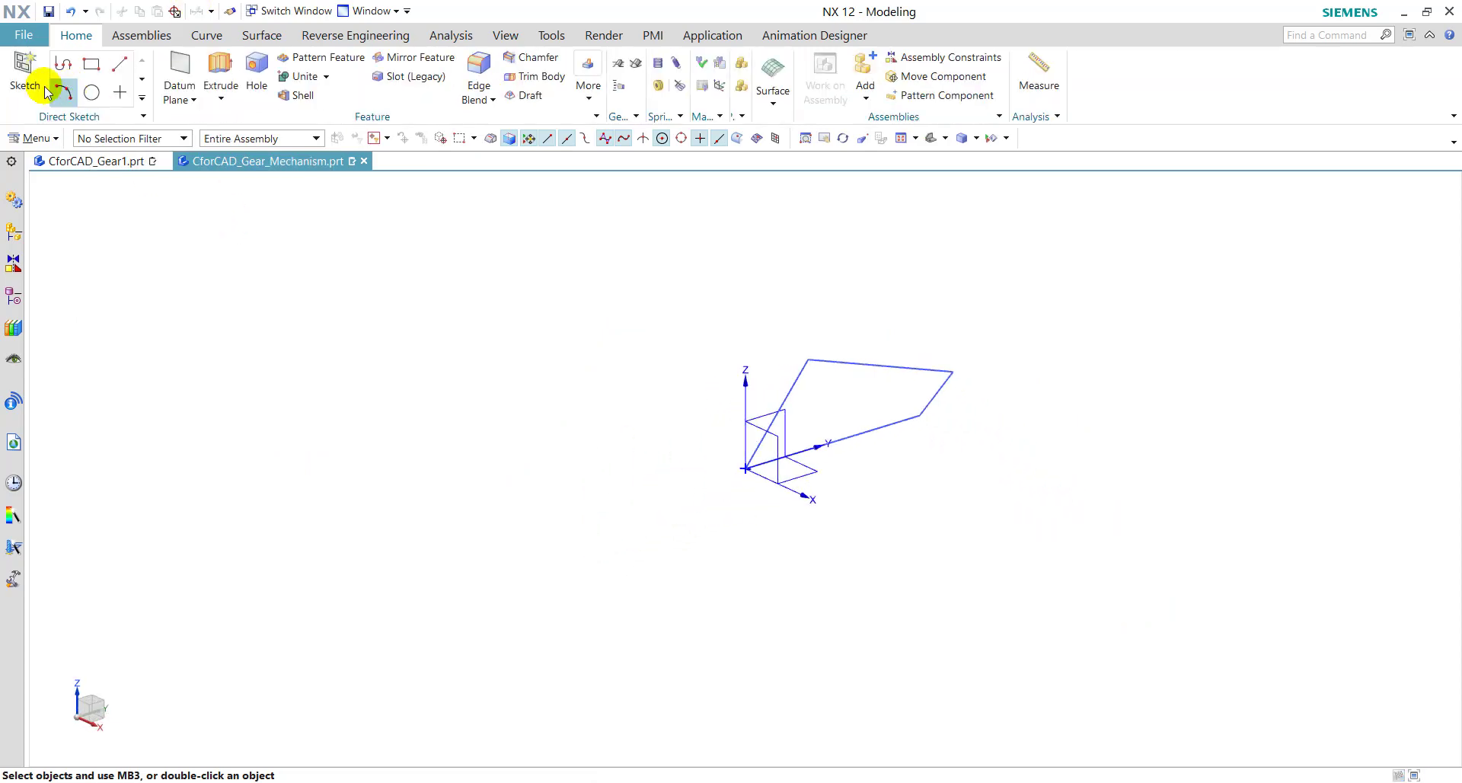
Create a second sketch on the same YZ datum plane for the crank outline
left_click(30, 76)
left_click(867, 412)
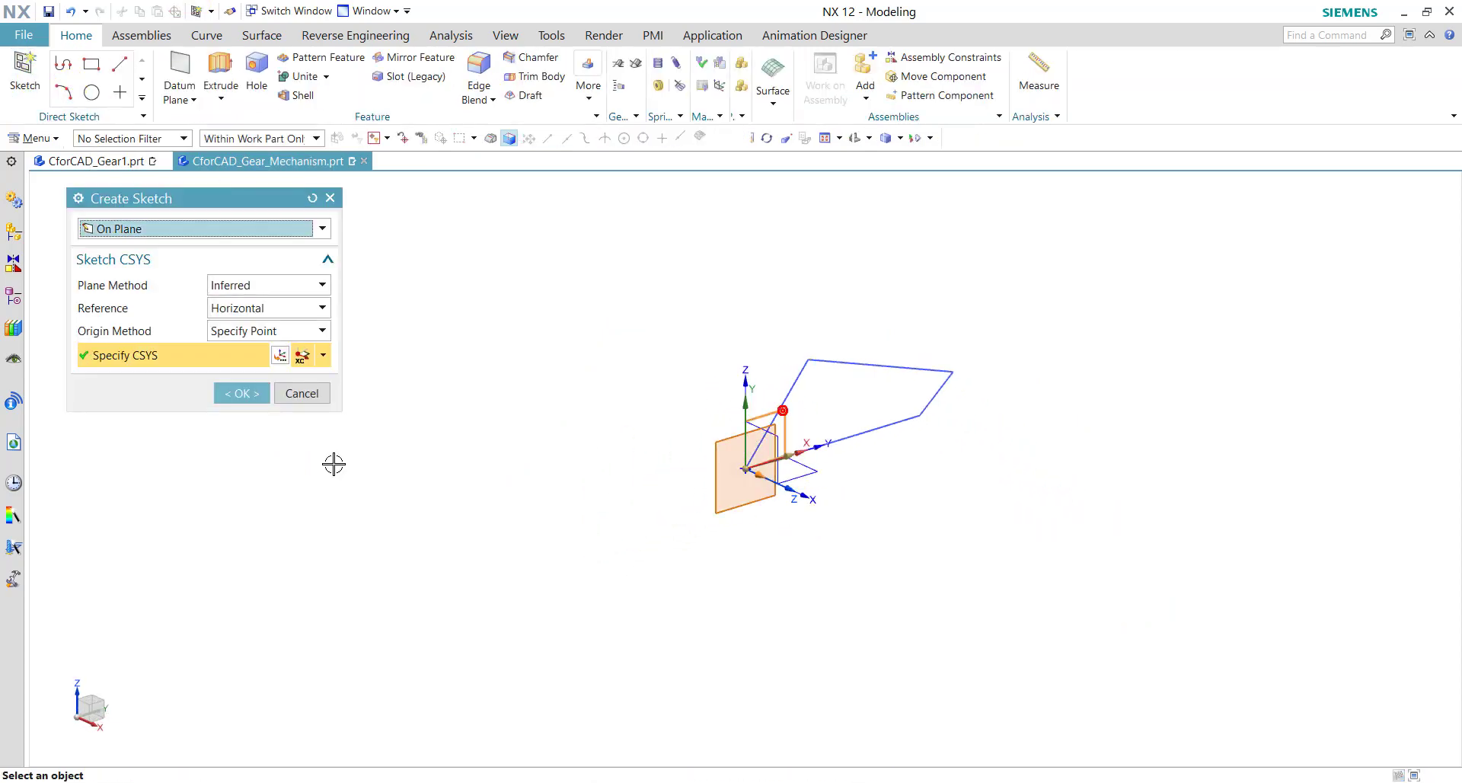
left_click(241, 392)
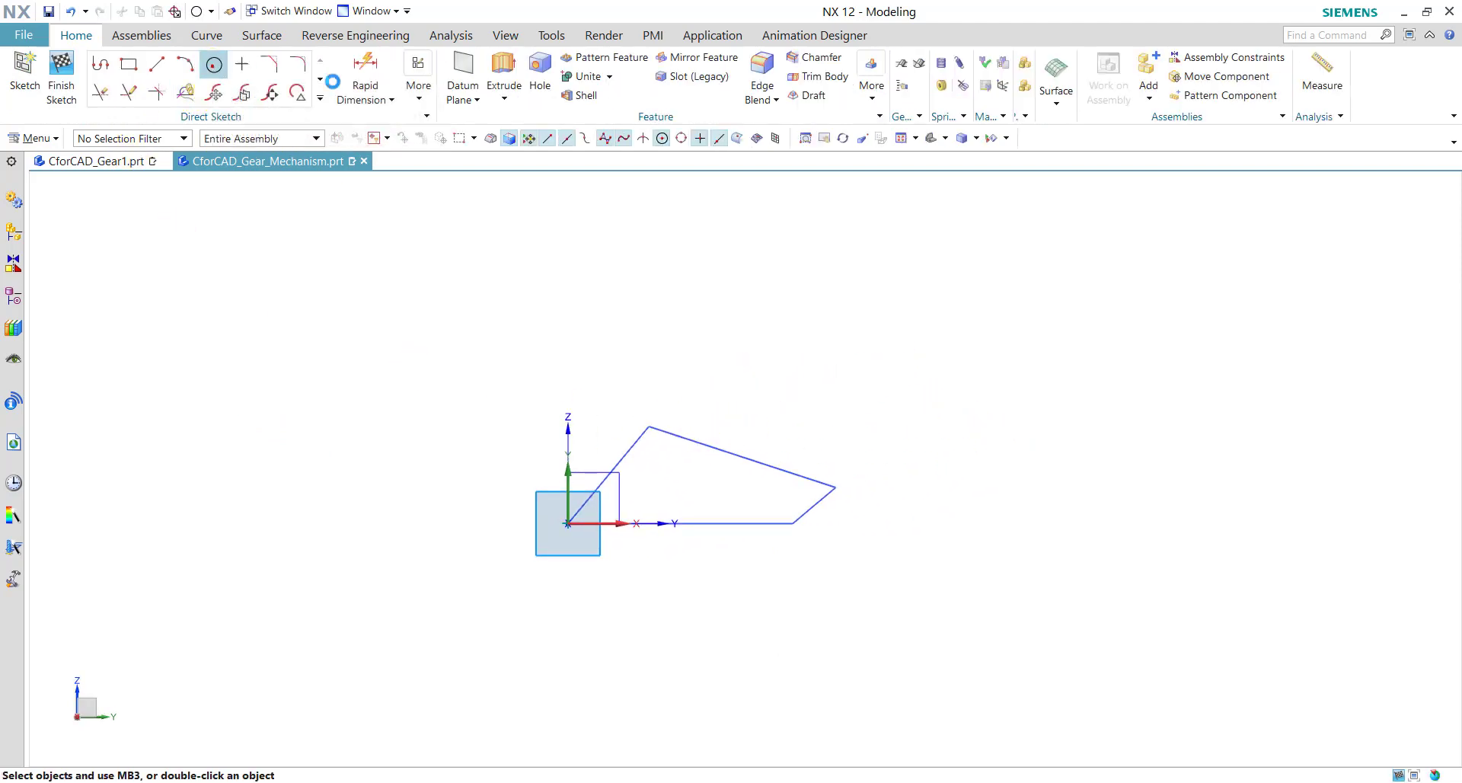
Draw a 15 mm circle at the short link's upper end and a 25 mm circle at its lower end on the base line
left_click(214, 65)
left_click(836, 488)
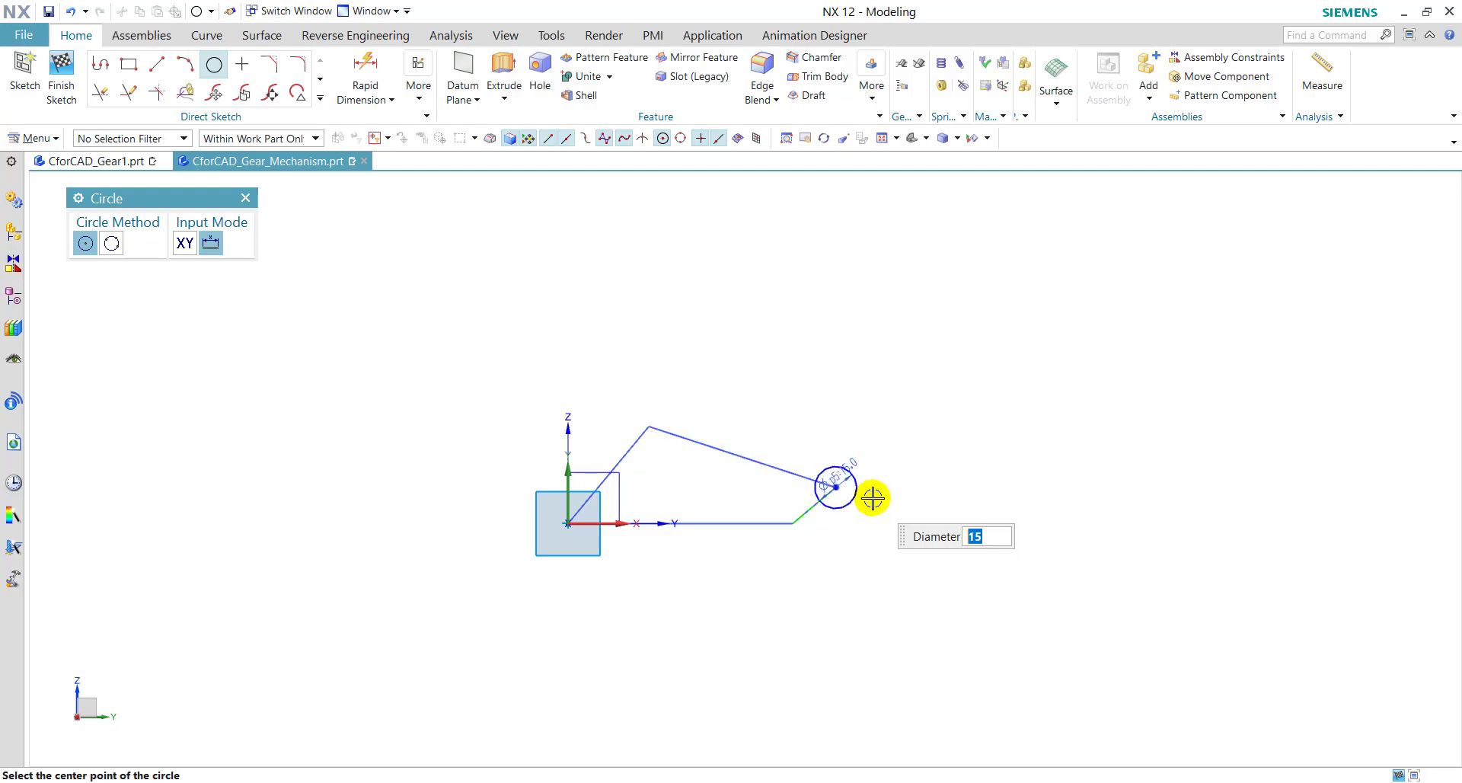
scroll(849, 522, "up", 5)
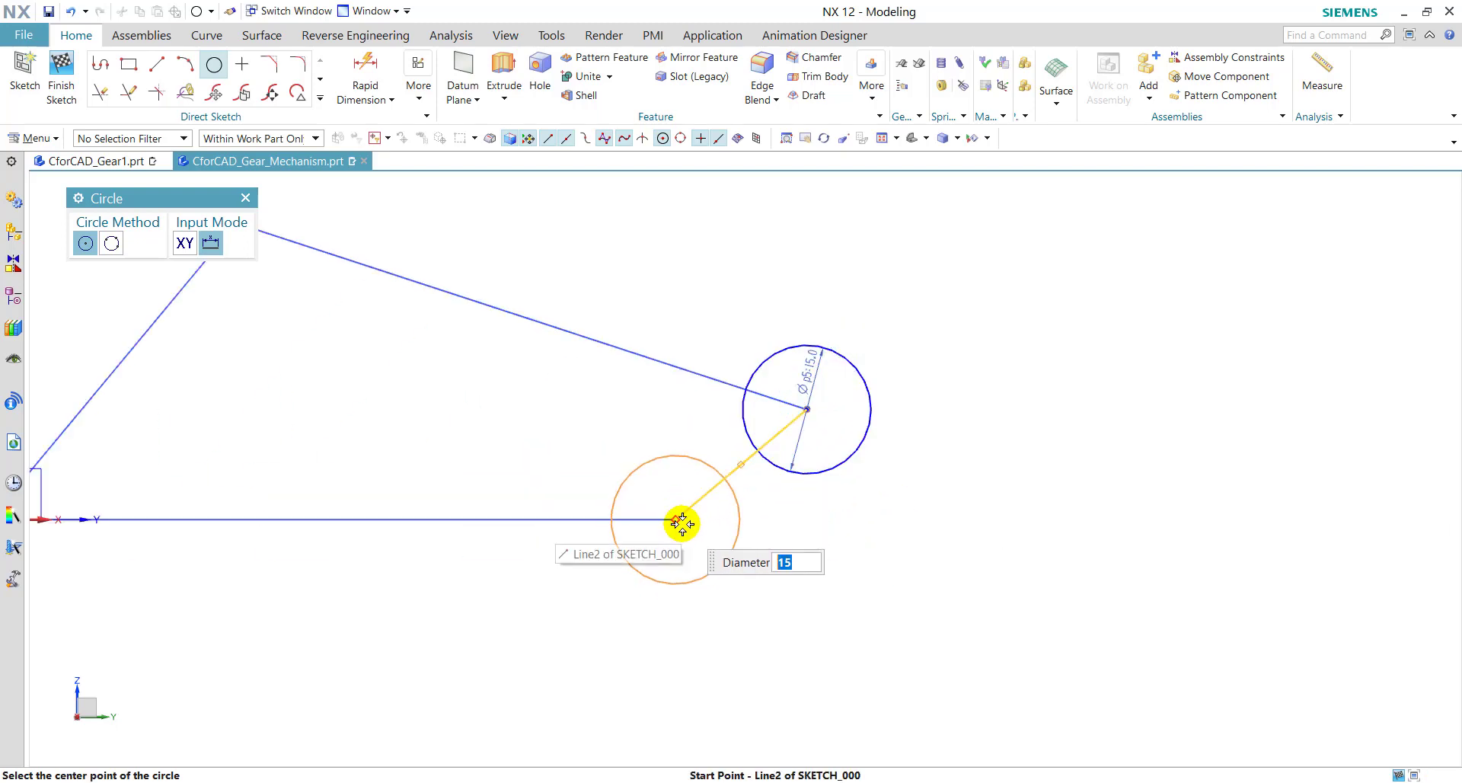
key("Return")
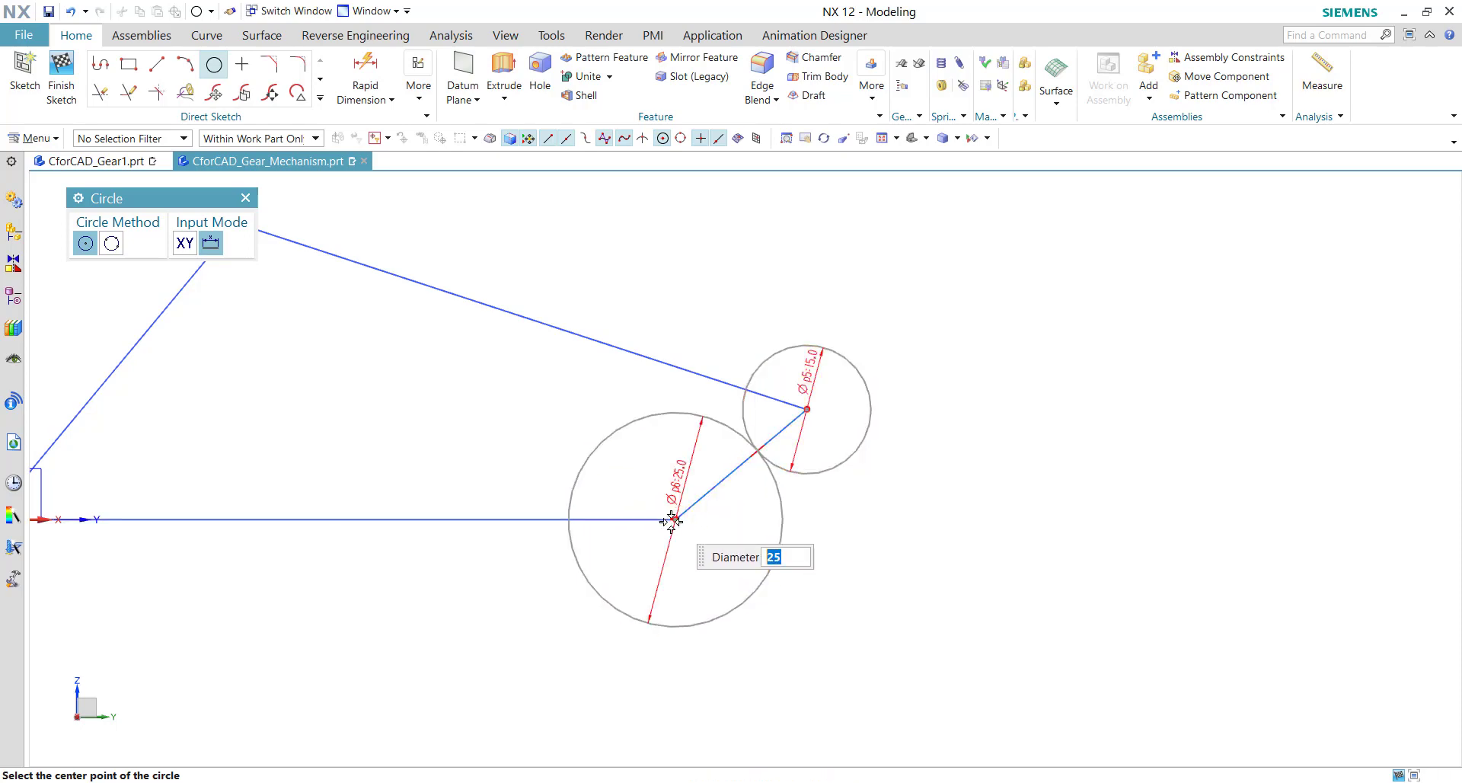
key("Escape")
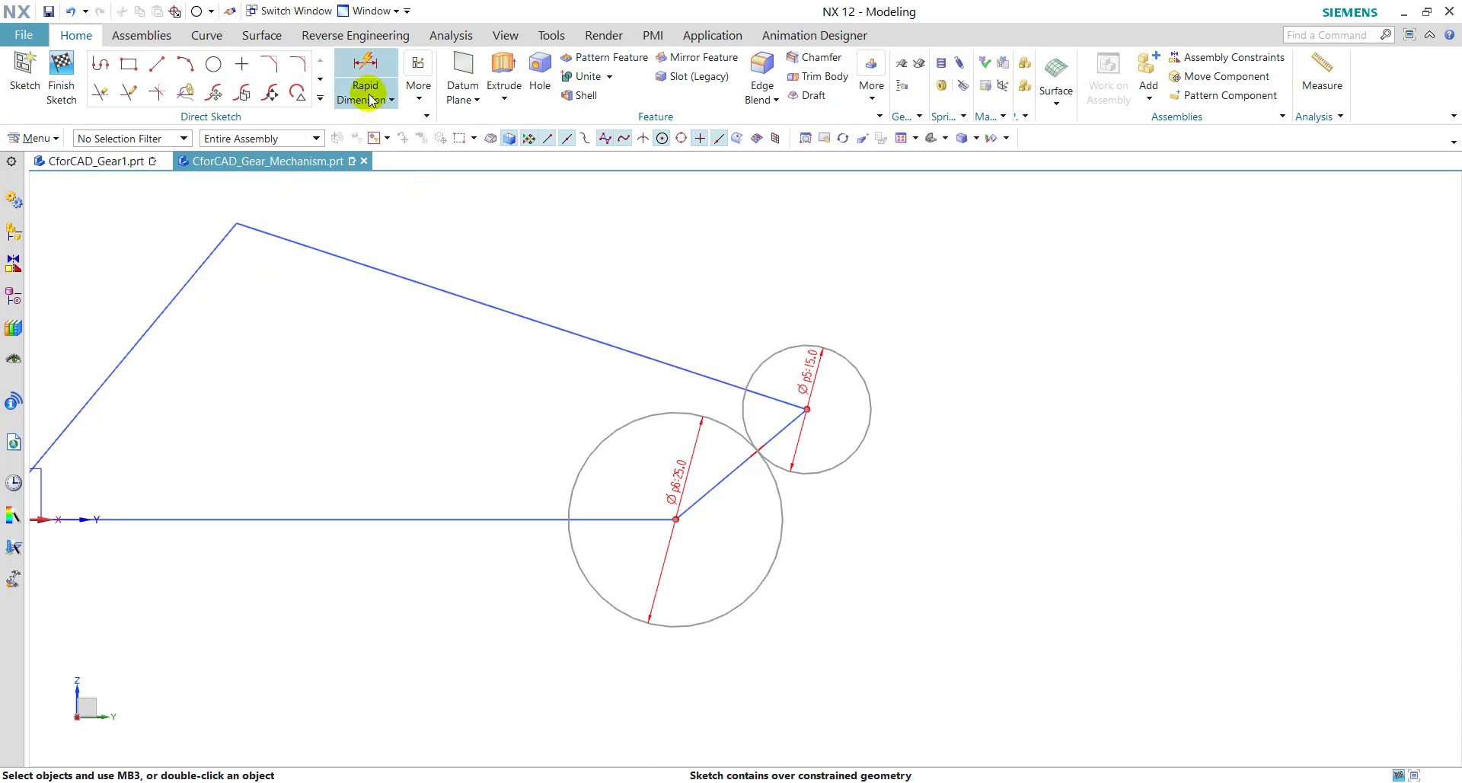
Connect the 25 mm and 15 mm circles with a tangent line on each side
left_click(158, 67)
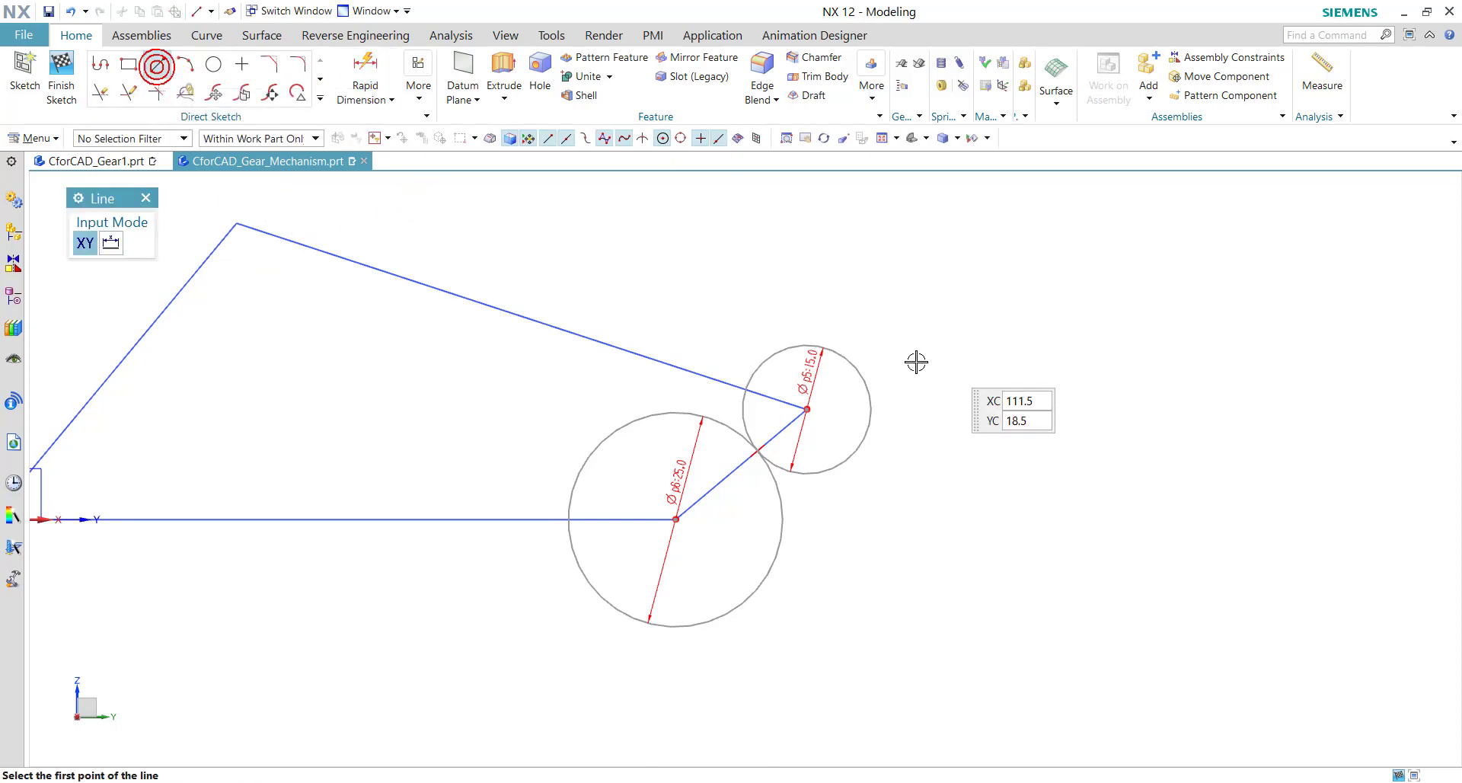
left_click(610, 429)
left_click(779, 351)
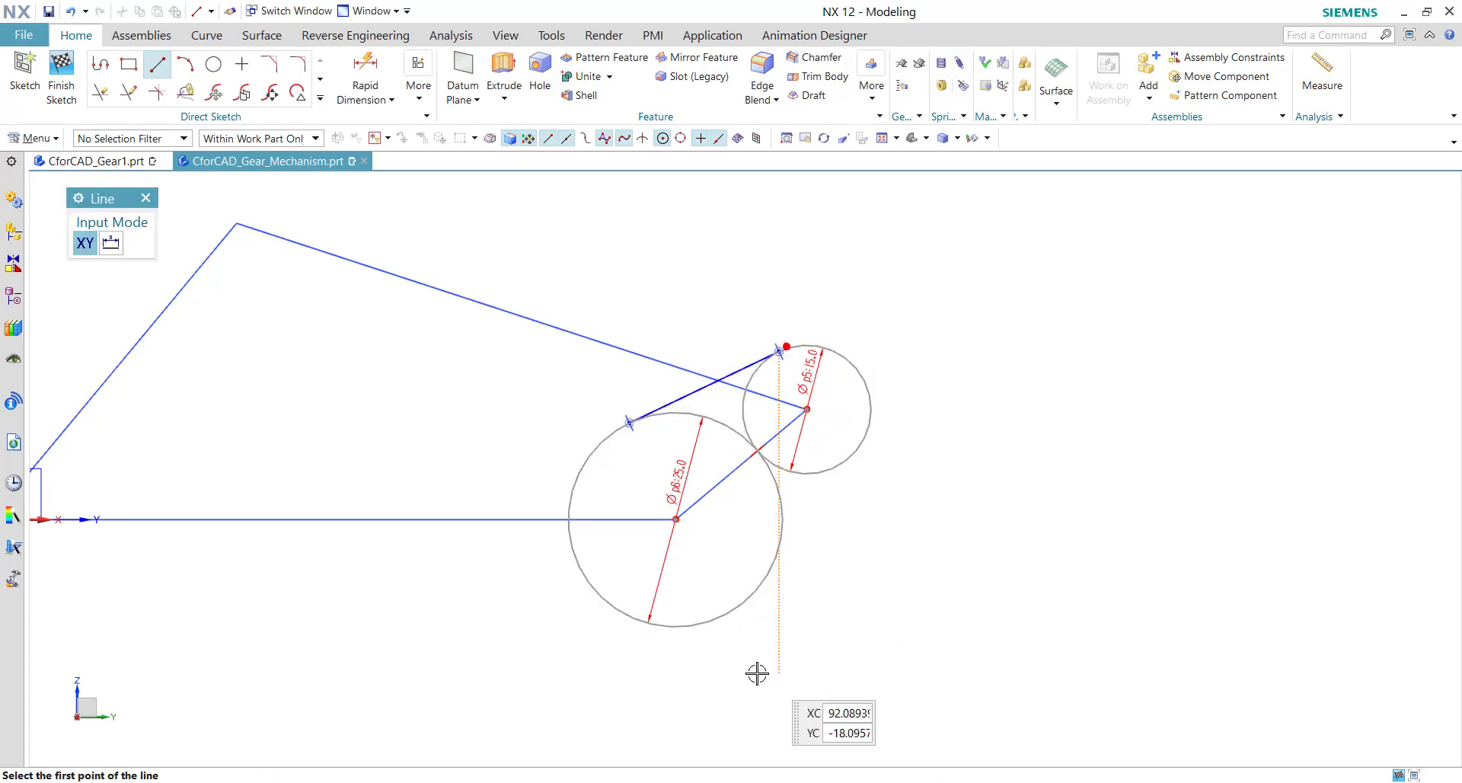
left_click(751, 598)
left_click(862, 443)
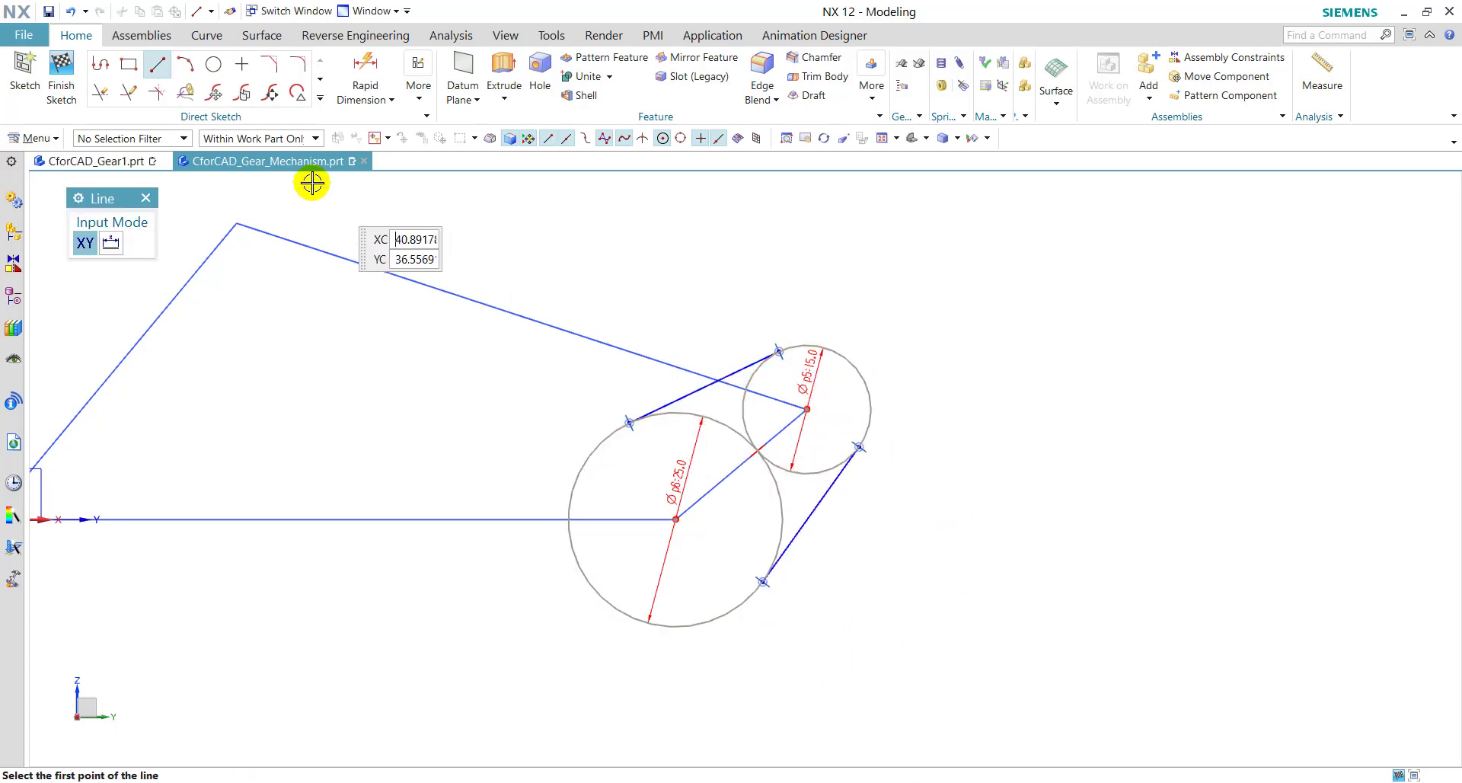
left_click(146, 198)
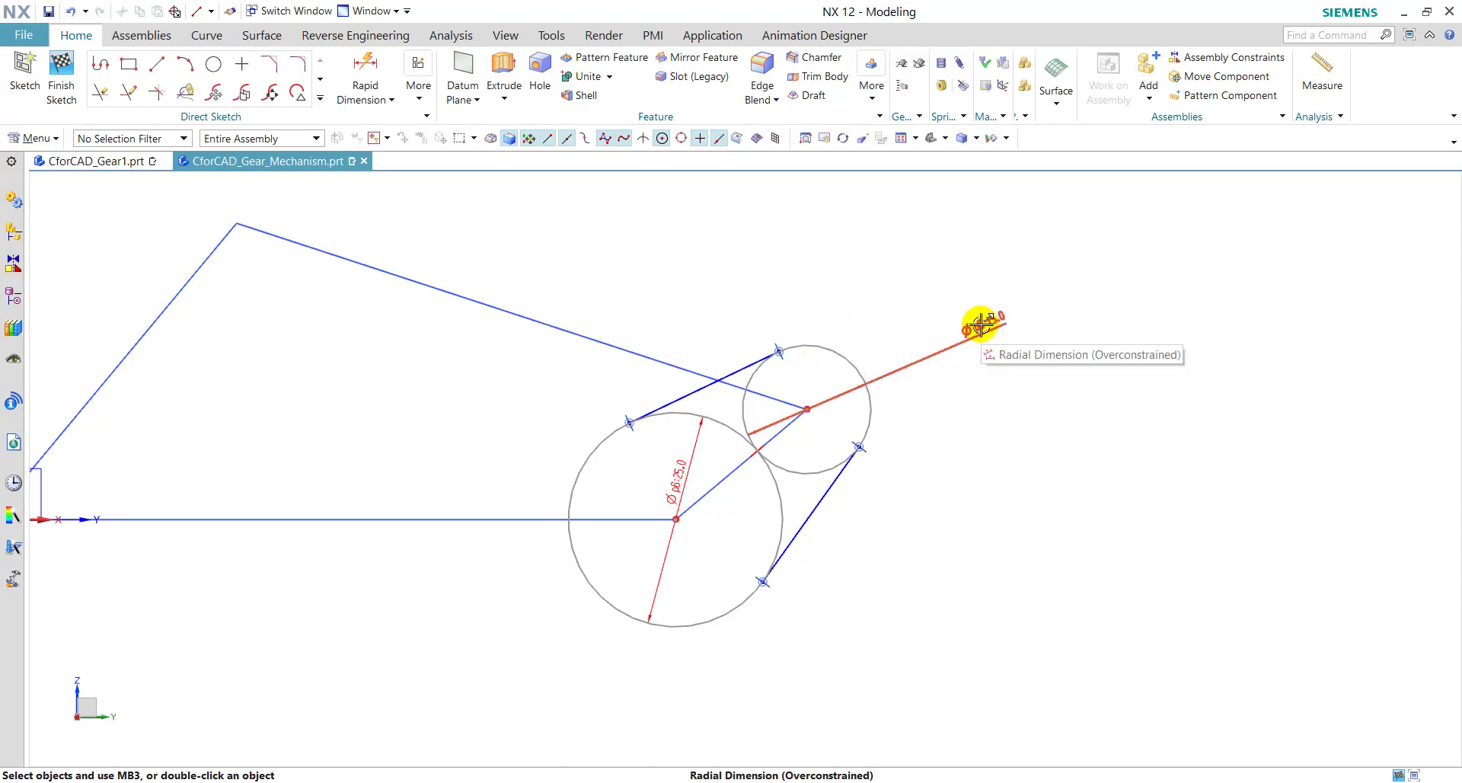
Delete the overconstrained diameter dimension of the smaller circle
left_click(981, 325)
key("Delete")
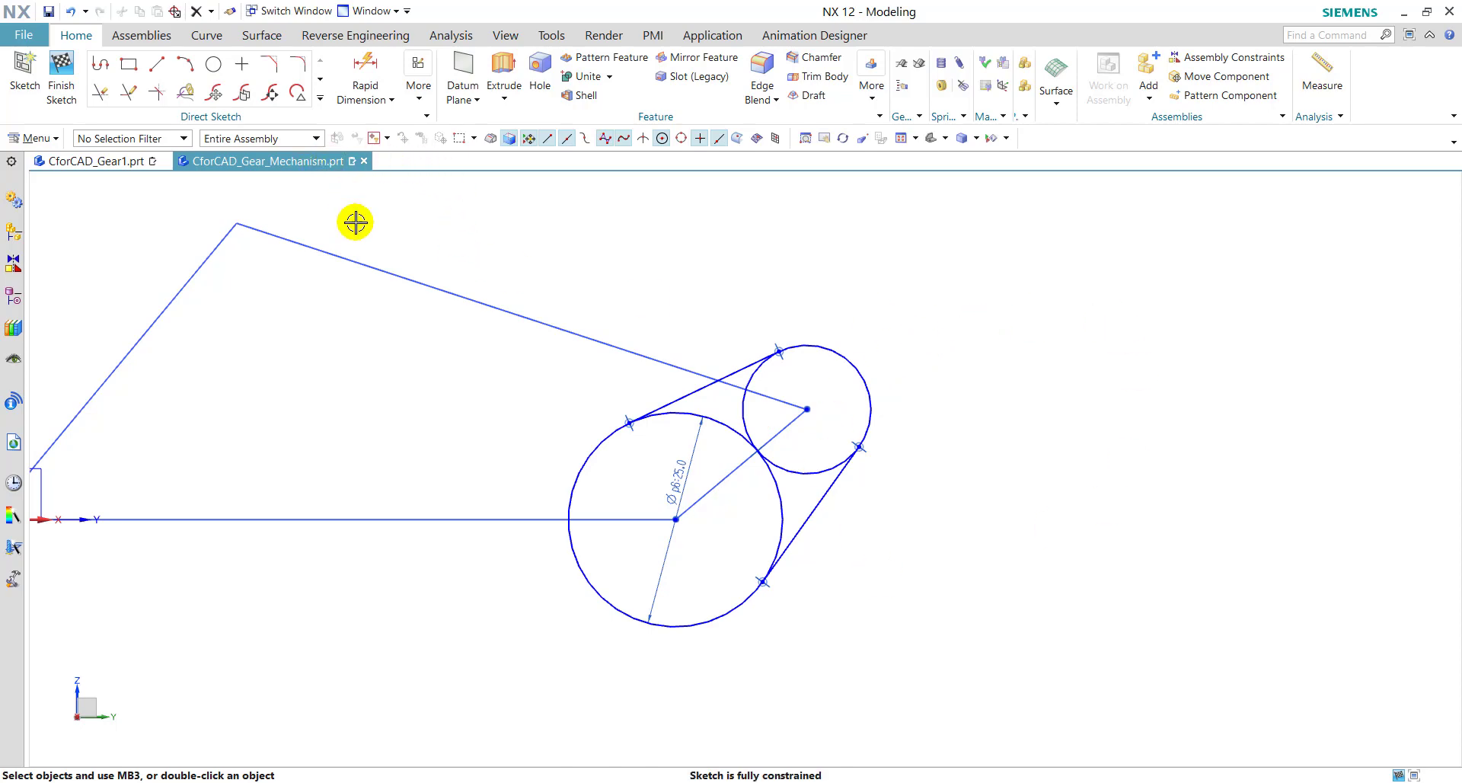
Draw a 10 mm circle concentric with the 25 mm circle of the crank outline
left_click(214, 65)
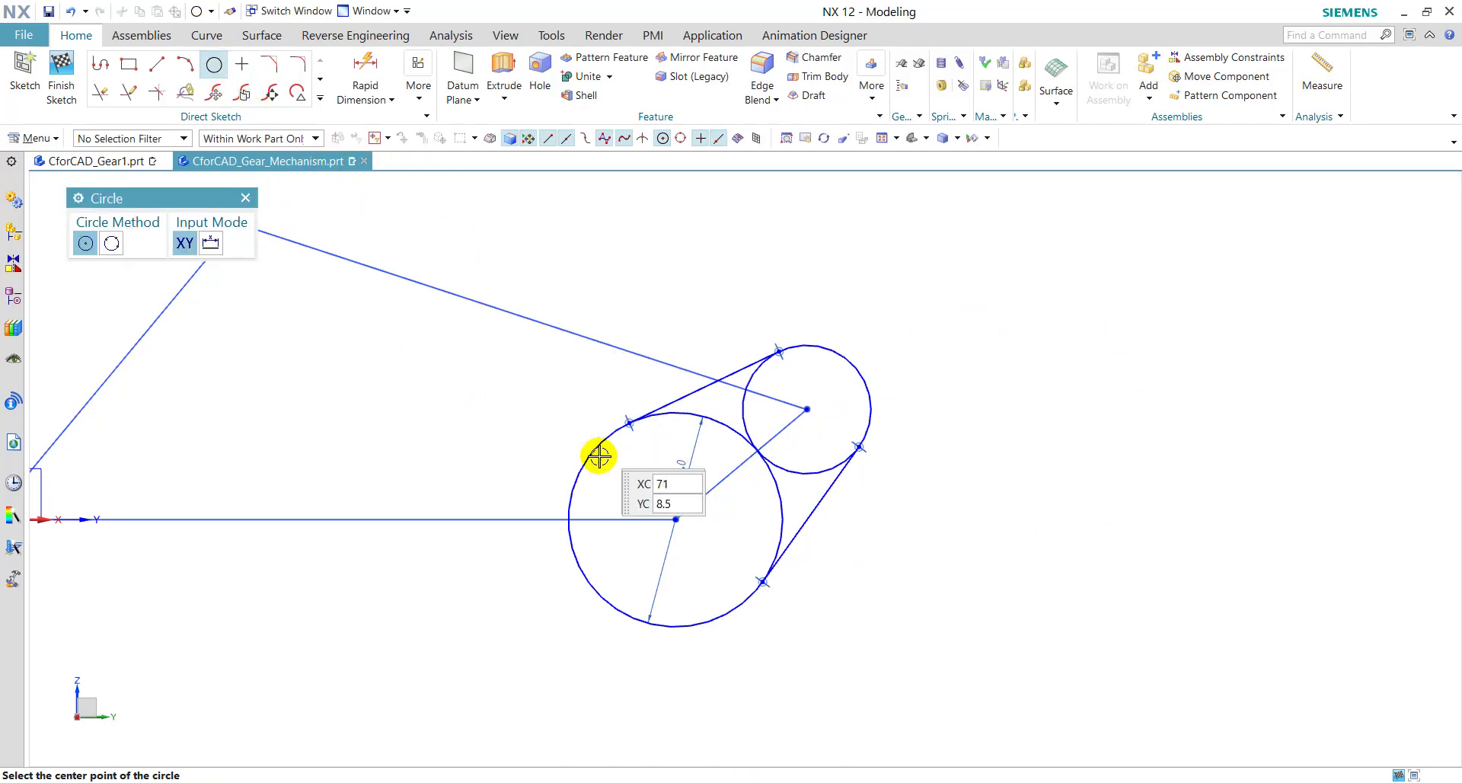
left_click(676, 518)
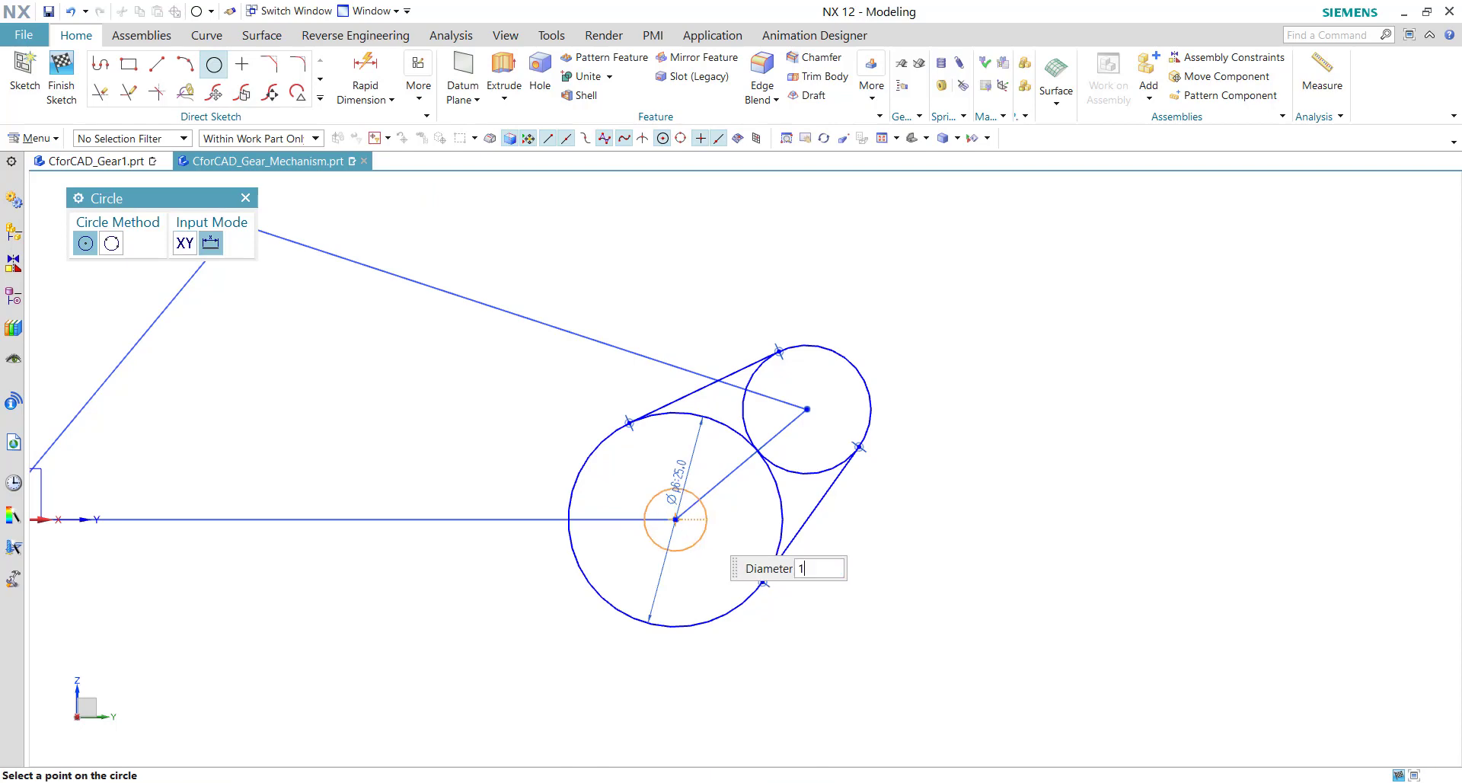
left_click(246, 199)
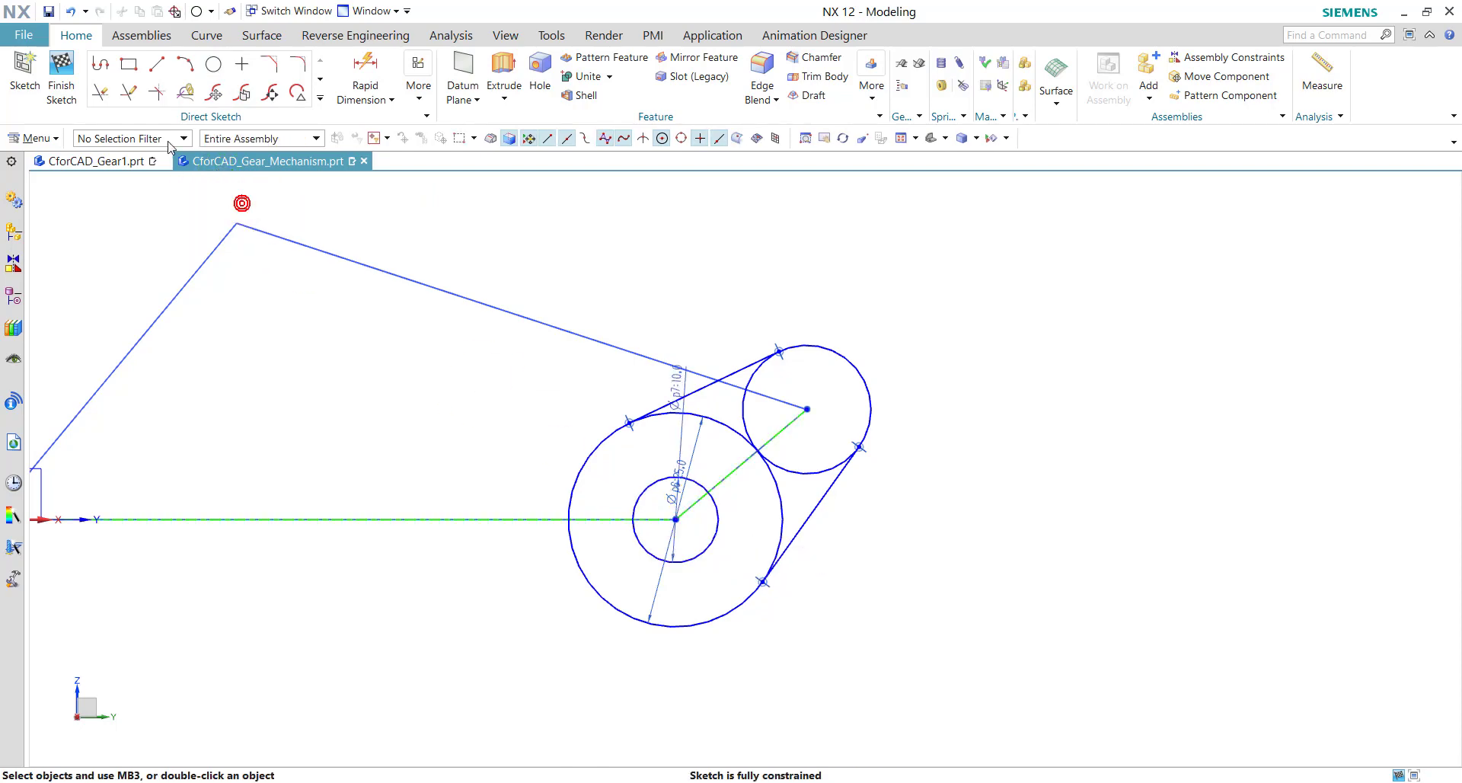
Trim the inner arcs of the 25 mm and 15 mm circles between the tangent lines and finish the crank sketch
left_click(100, 94)
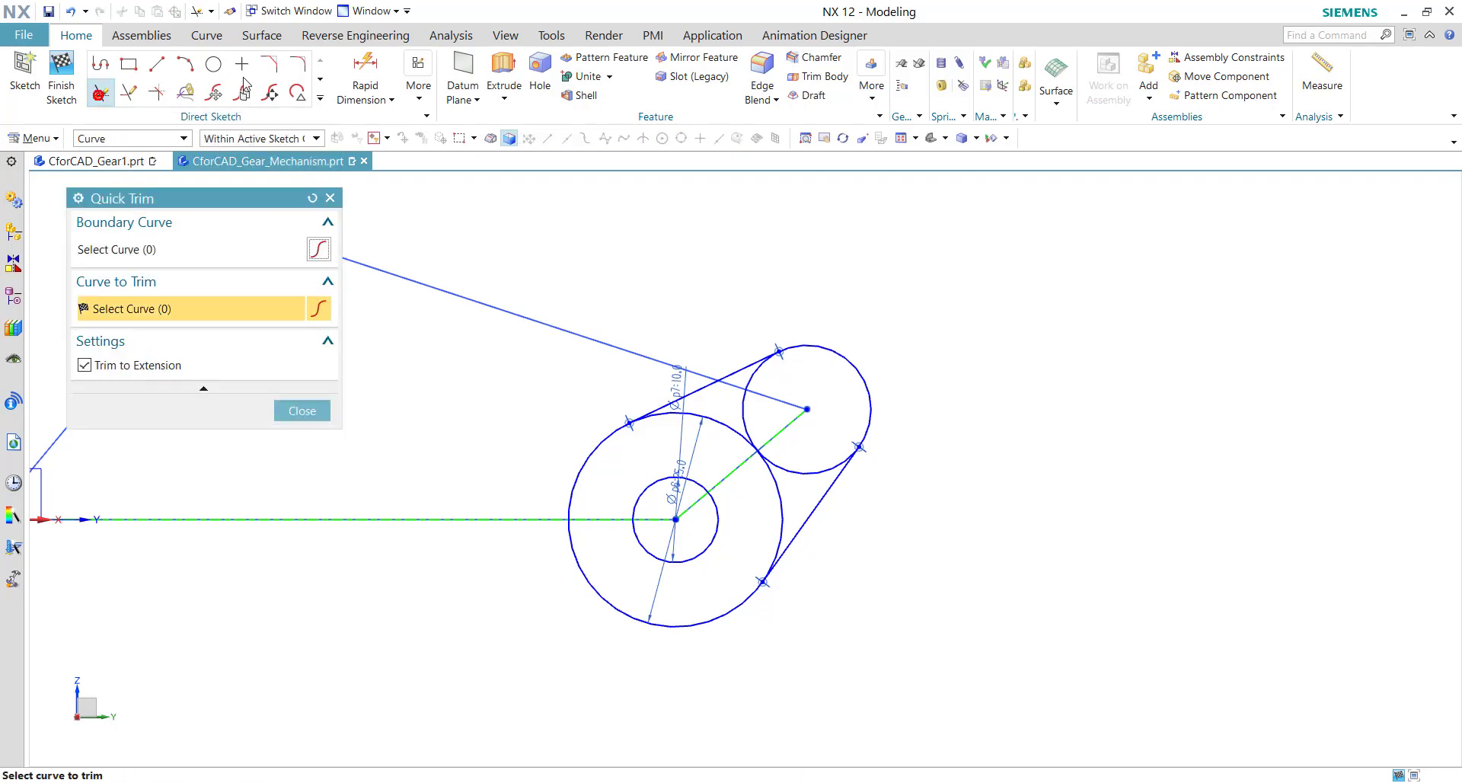
left_click(750, 421)
left_click(793, 457)
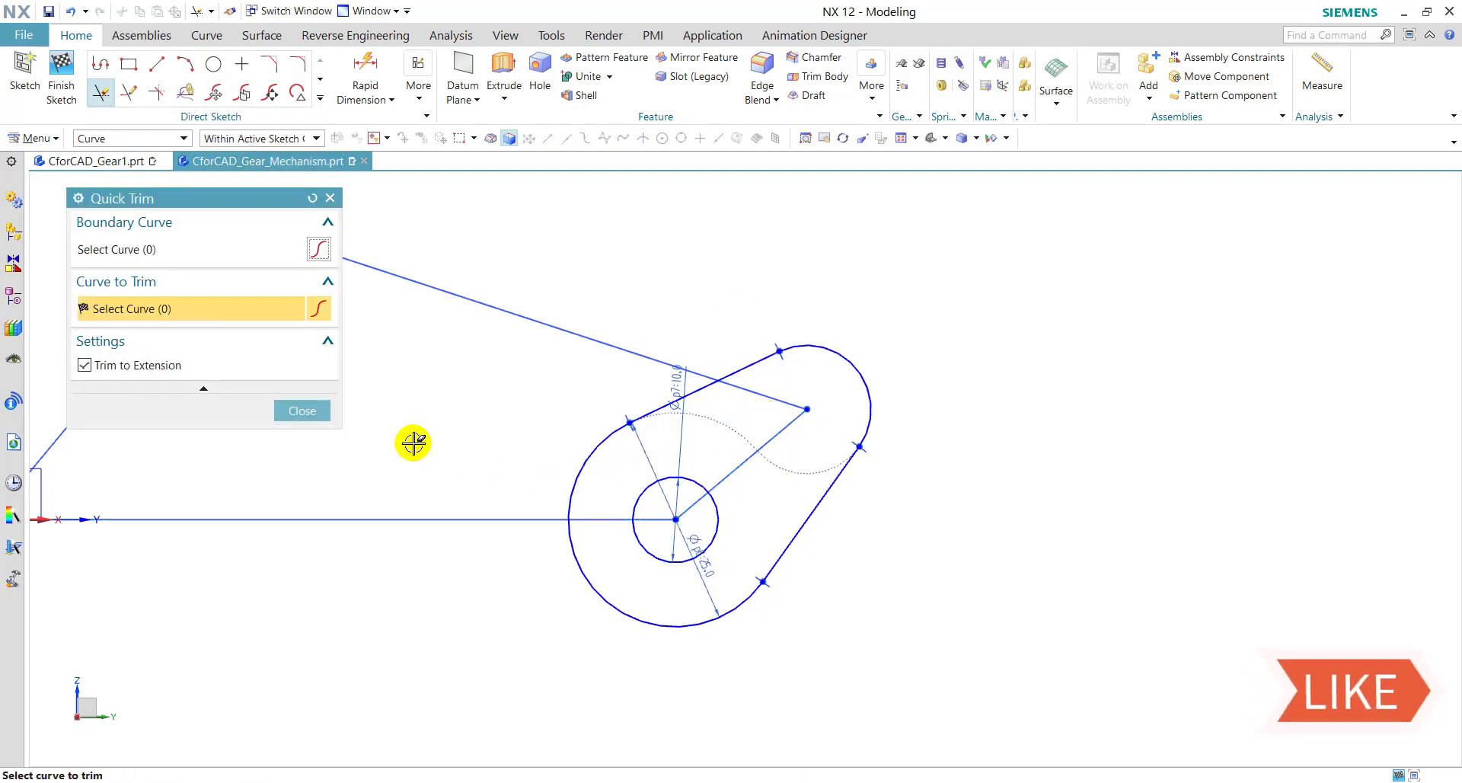
left_click(302, 411)
left_click(64, 76)
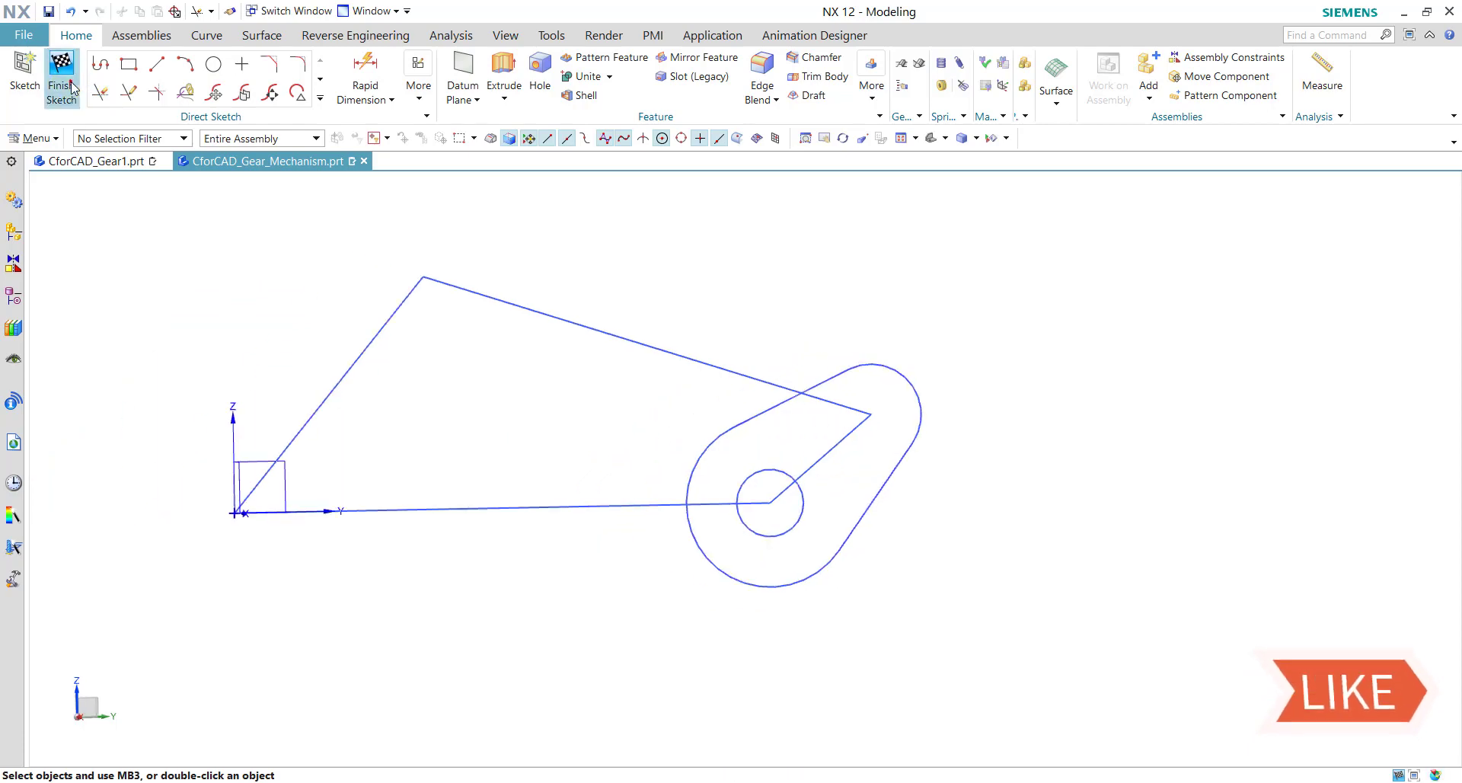
Create another sketch on the YZ datum plane for the coupler link outline
left_click(24, 67)
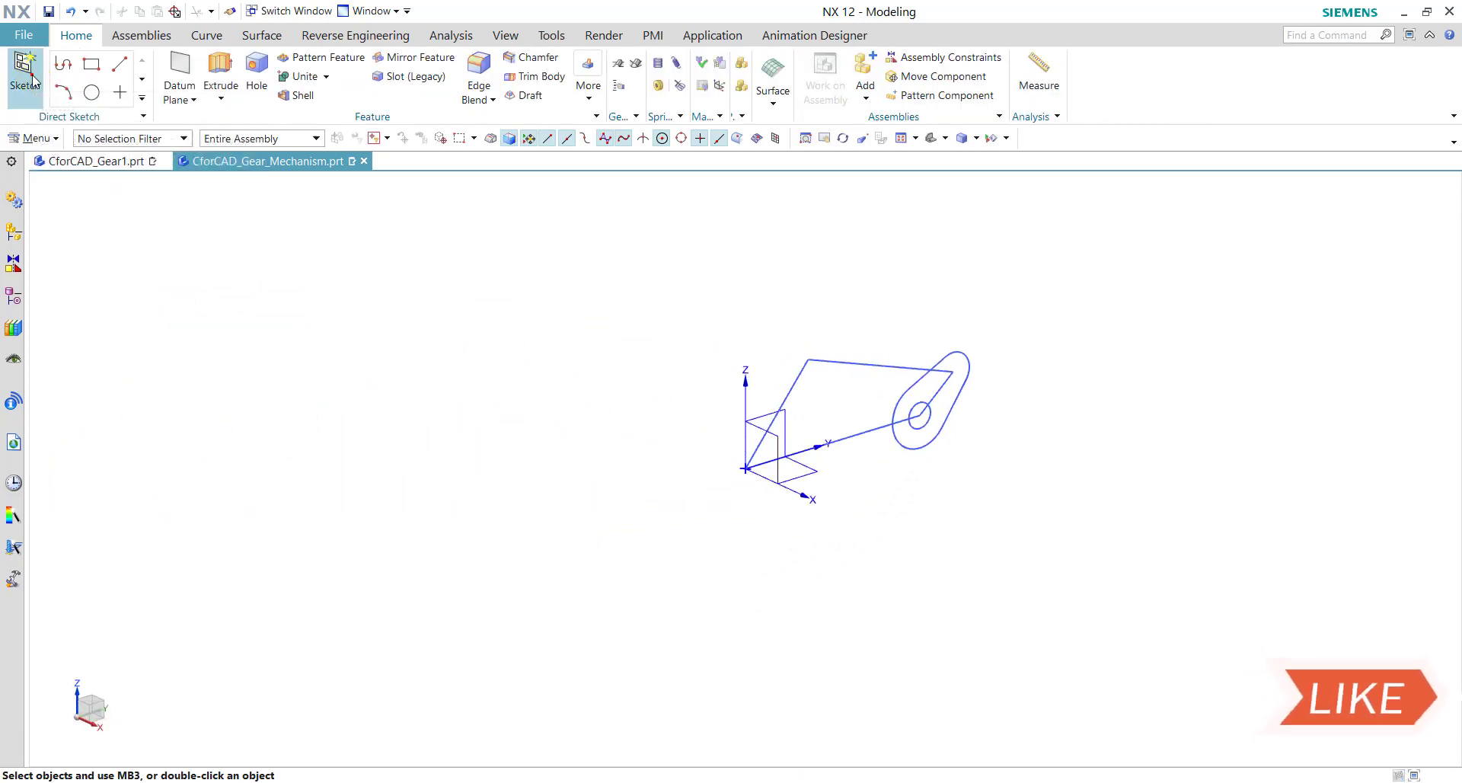
left_click(783, 415)
left_click(239, 394)
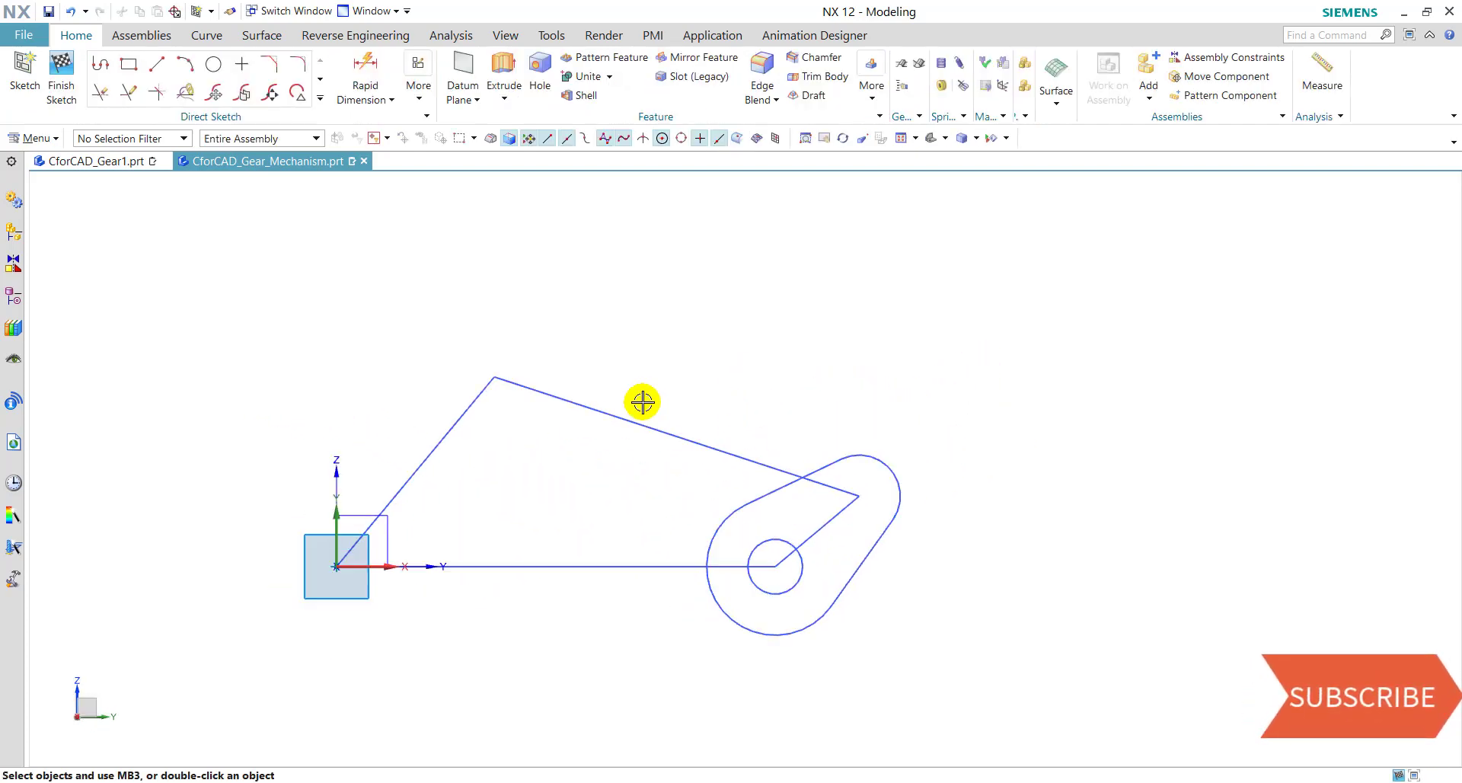
Draw a 5 mm circle at each end of the long upper link line
left_click(213, 67)
left_click(494, 376)
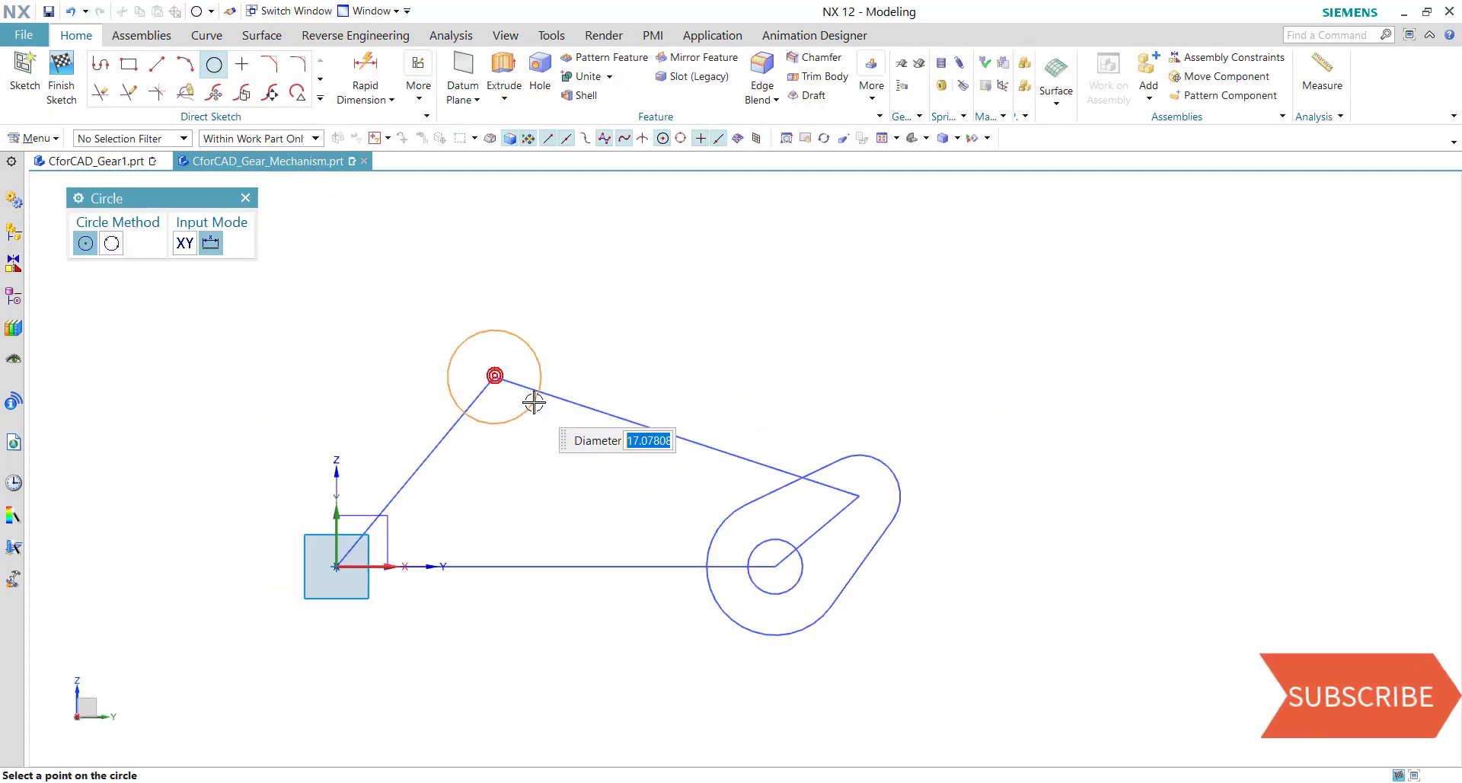
type("5")
key("Return")
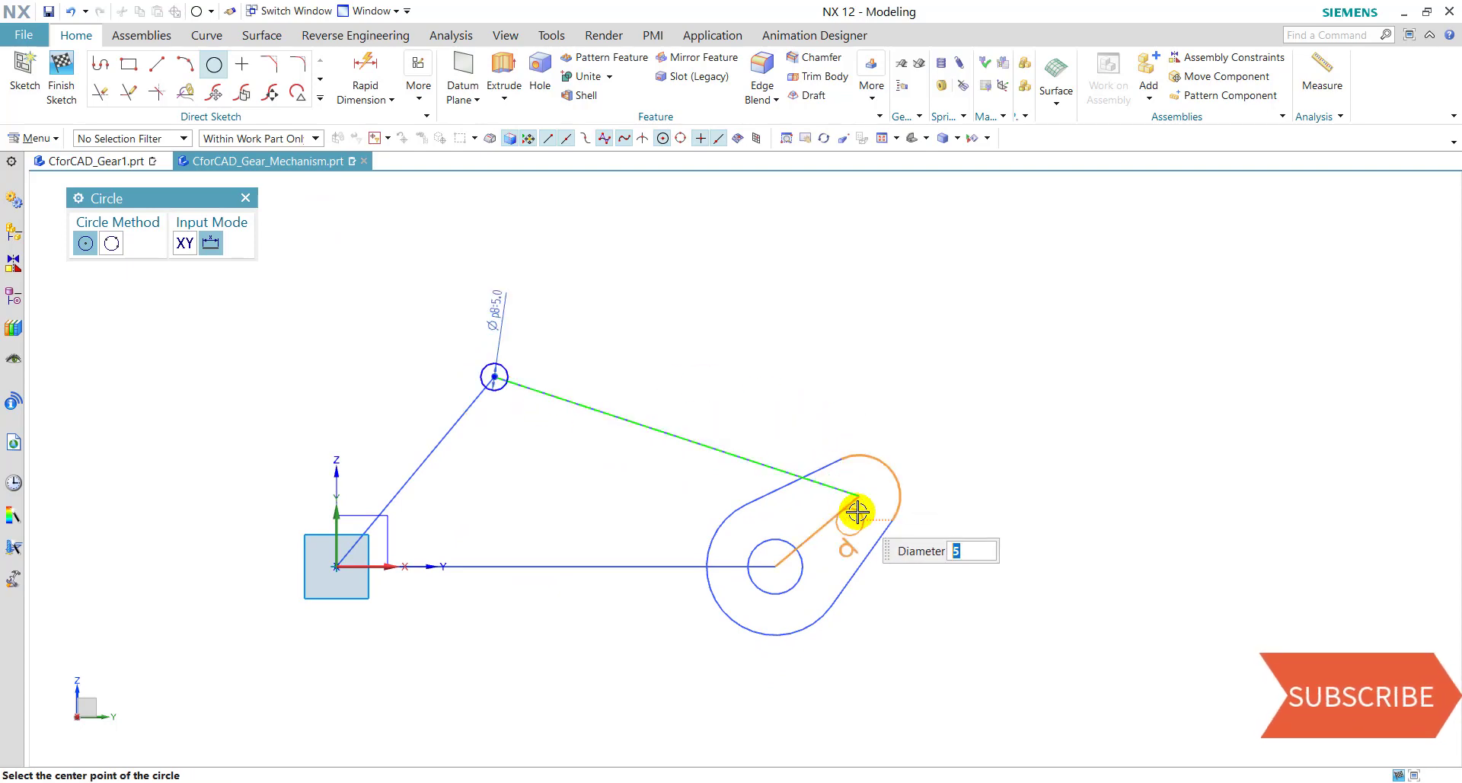
left_click(857, 499)
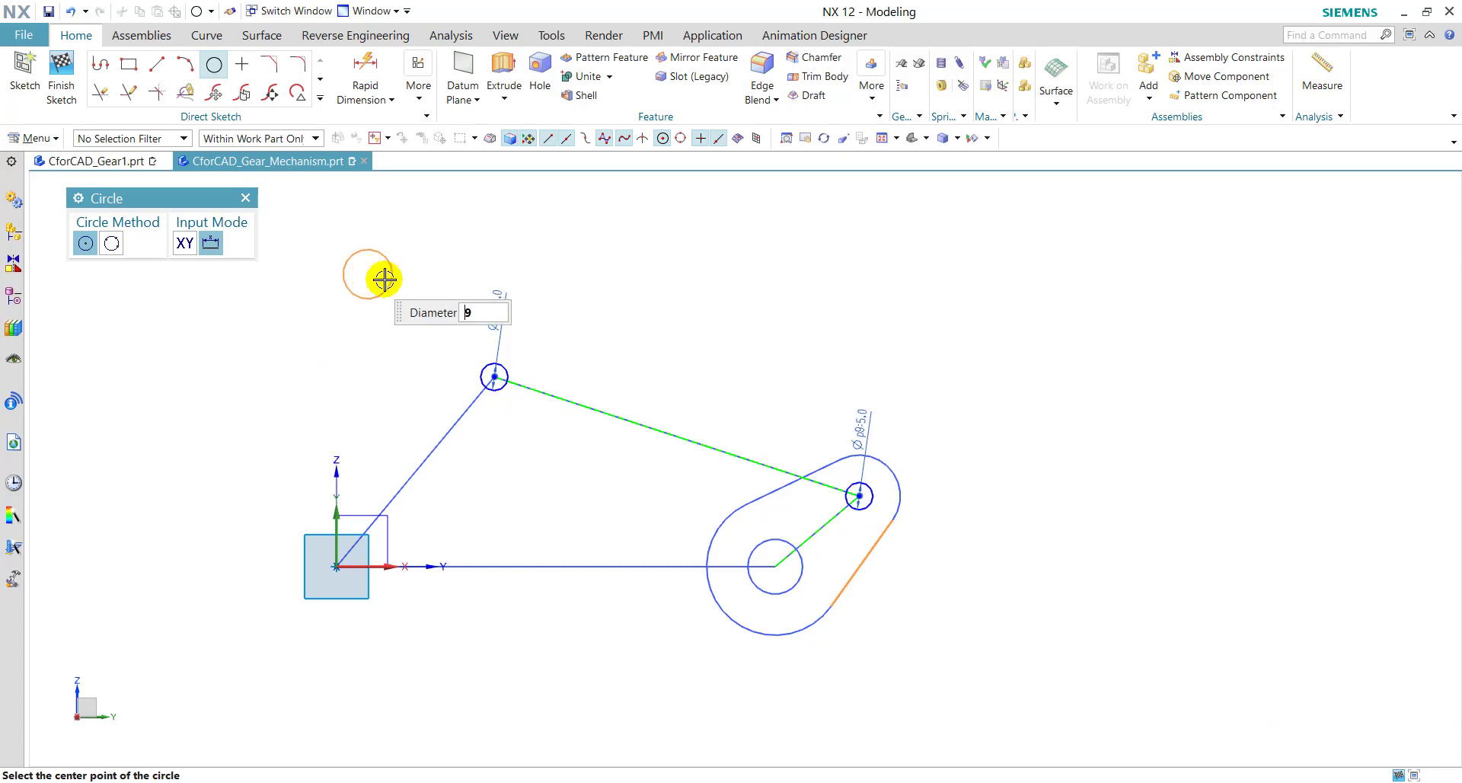
Add a 9 mm circle concentric with each of the two 5 mm circles
scroll(488, 373, "up", 5)
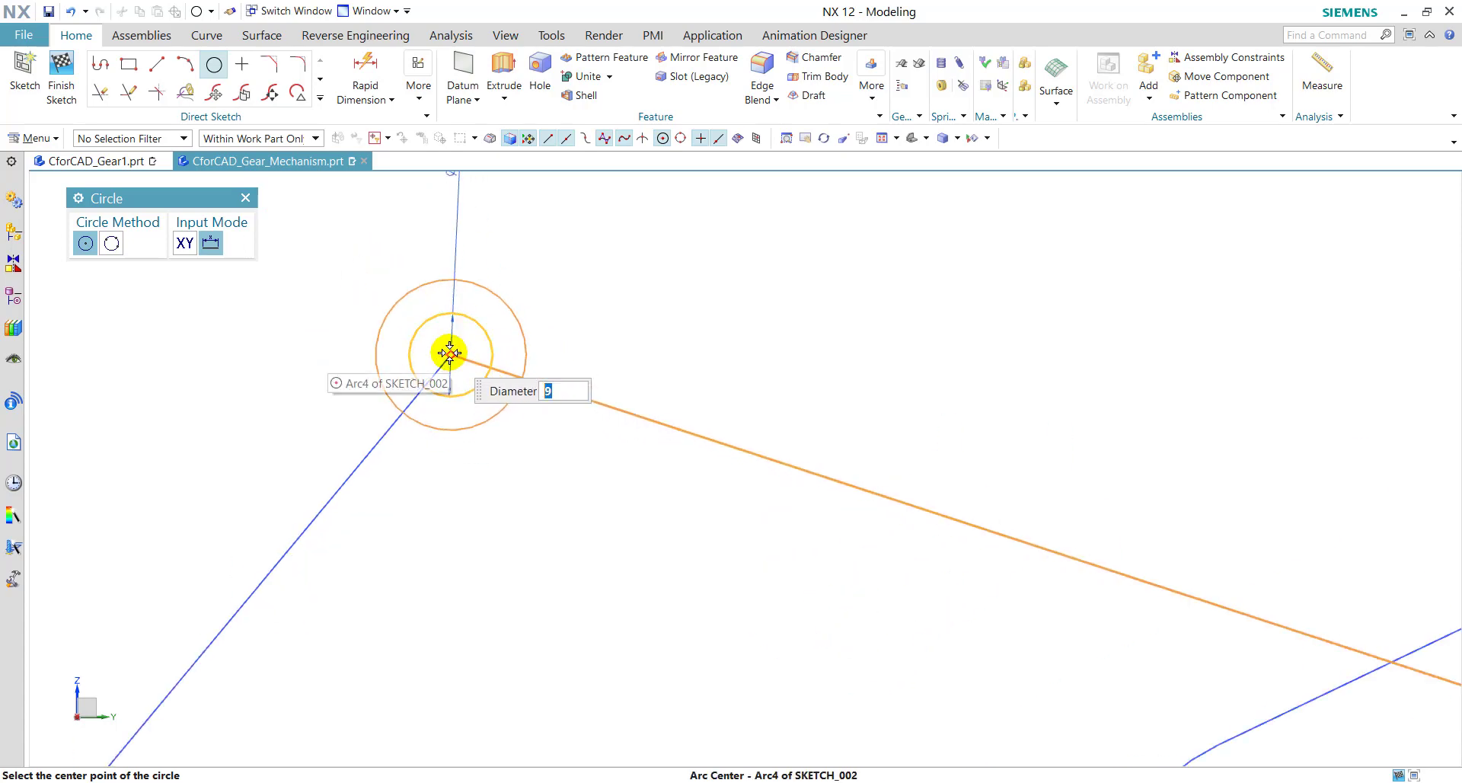
left_click(450, 353)
scroll(449, 353, "down", 5)
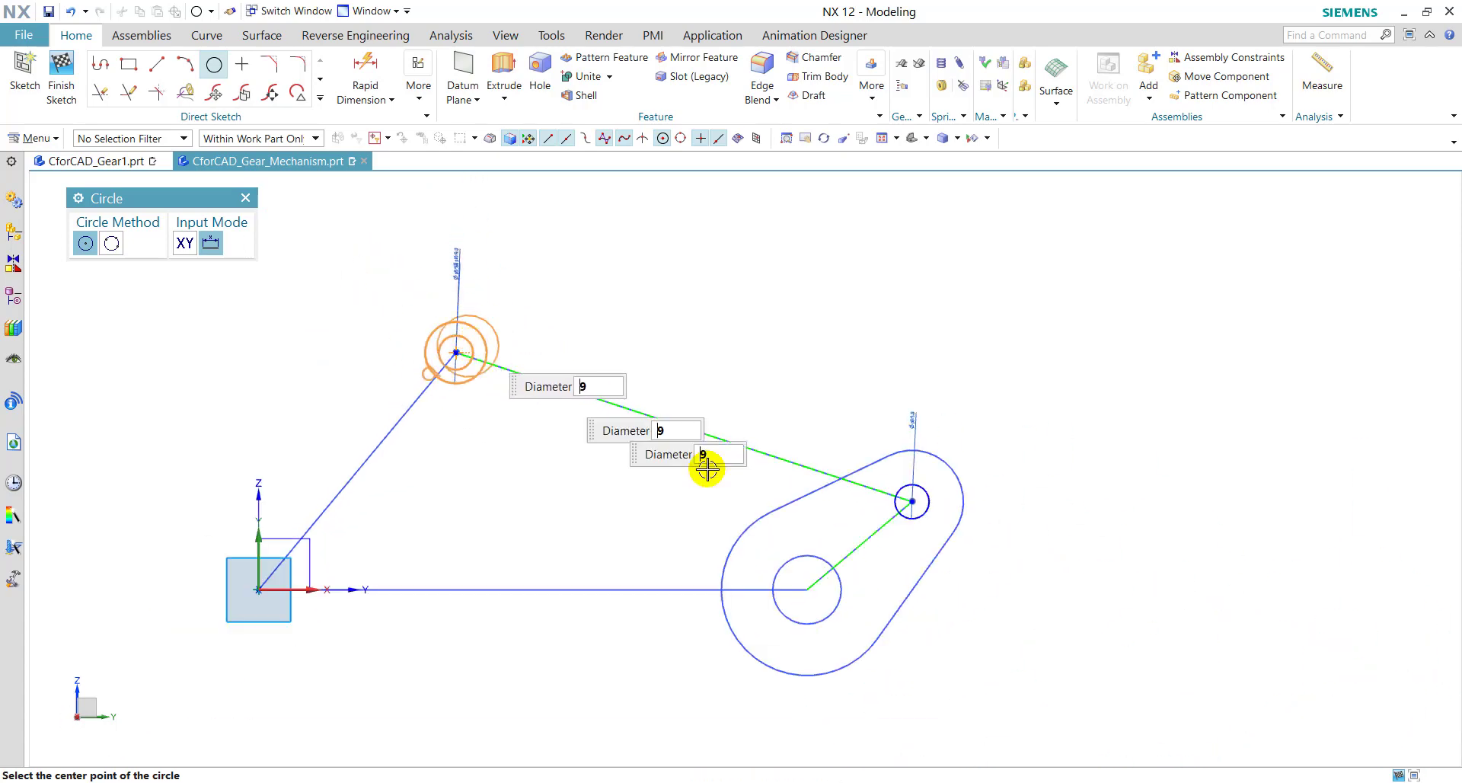
left_click(912, 503)
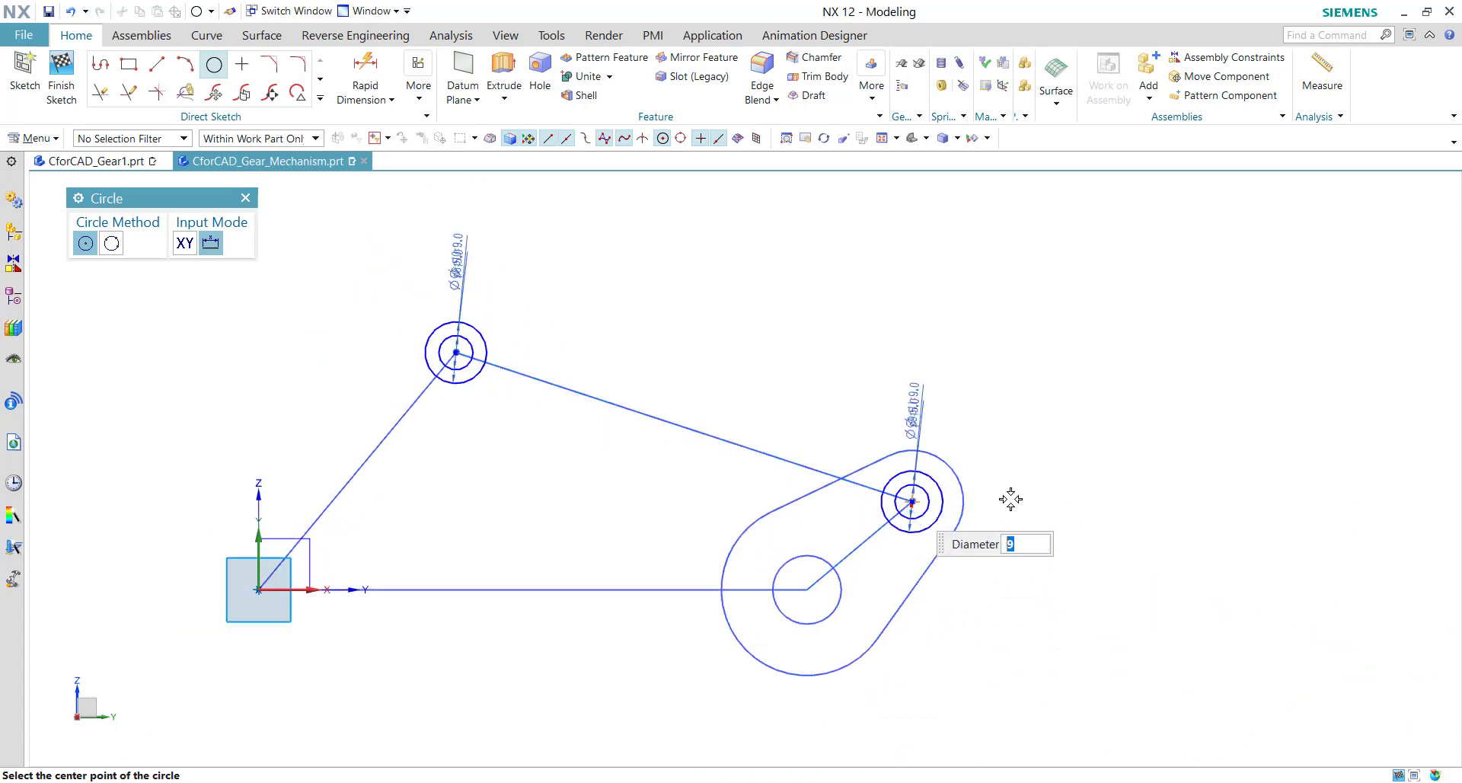
left_click(246, 198)
Connect the two 9 mm circles with a tangent line on each side
left_click(157, 64)
scroll(525, 323, "up", 3)
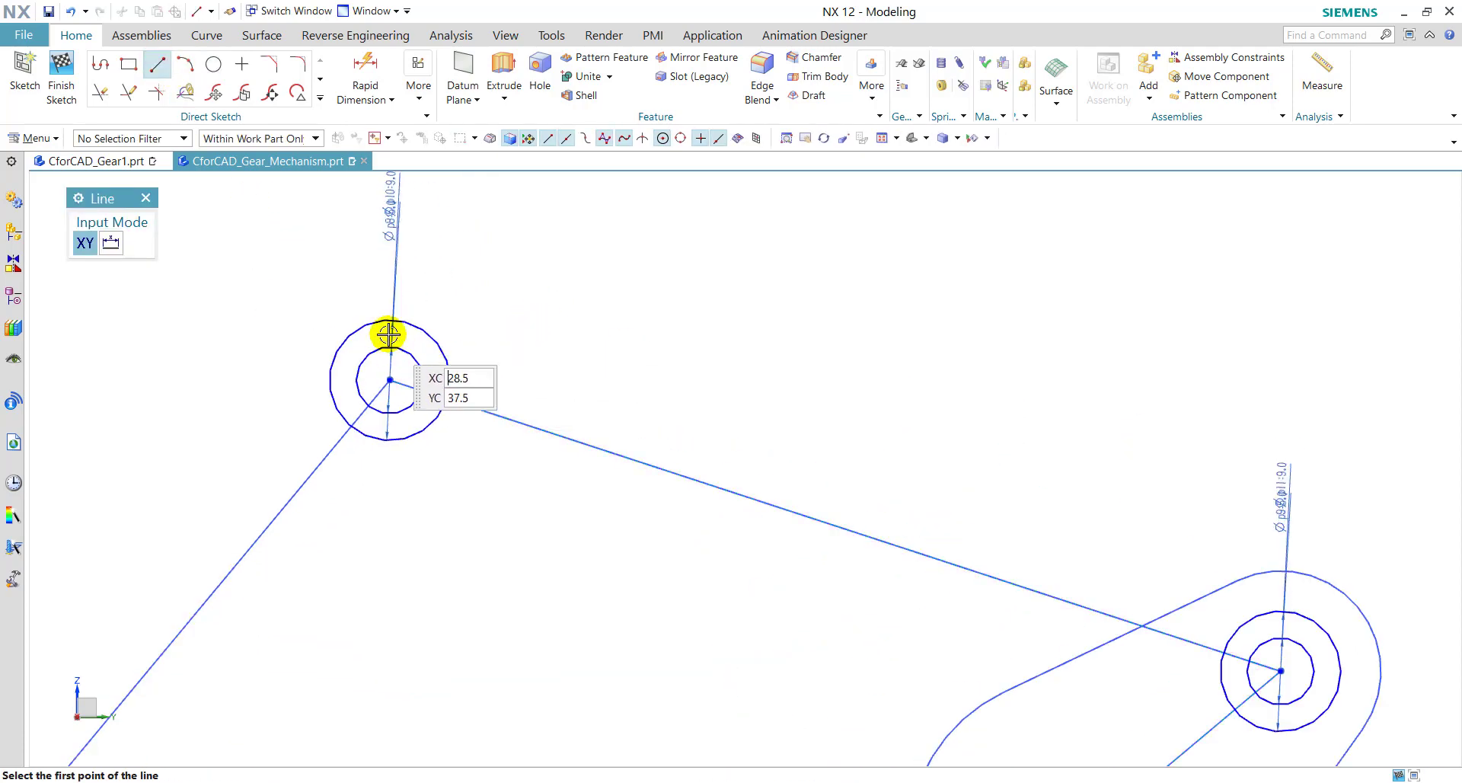
left_click(404, 321)
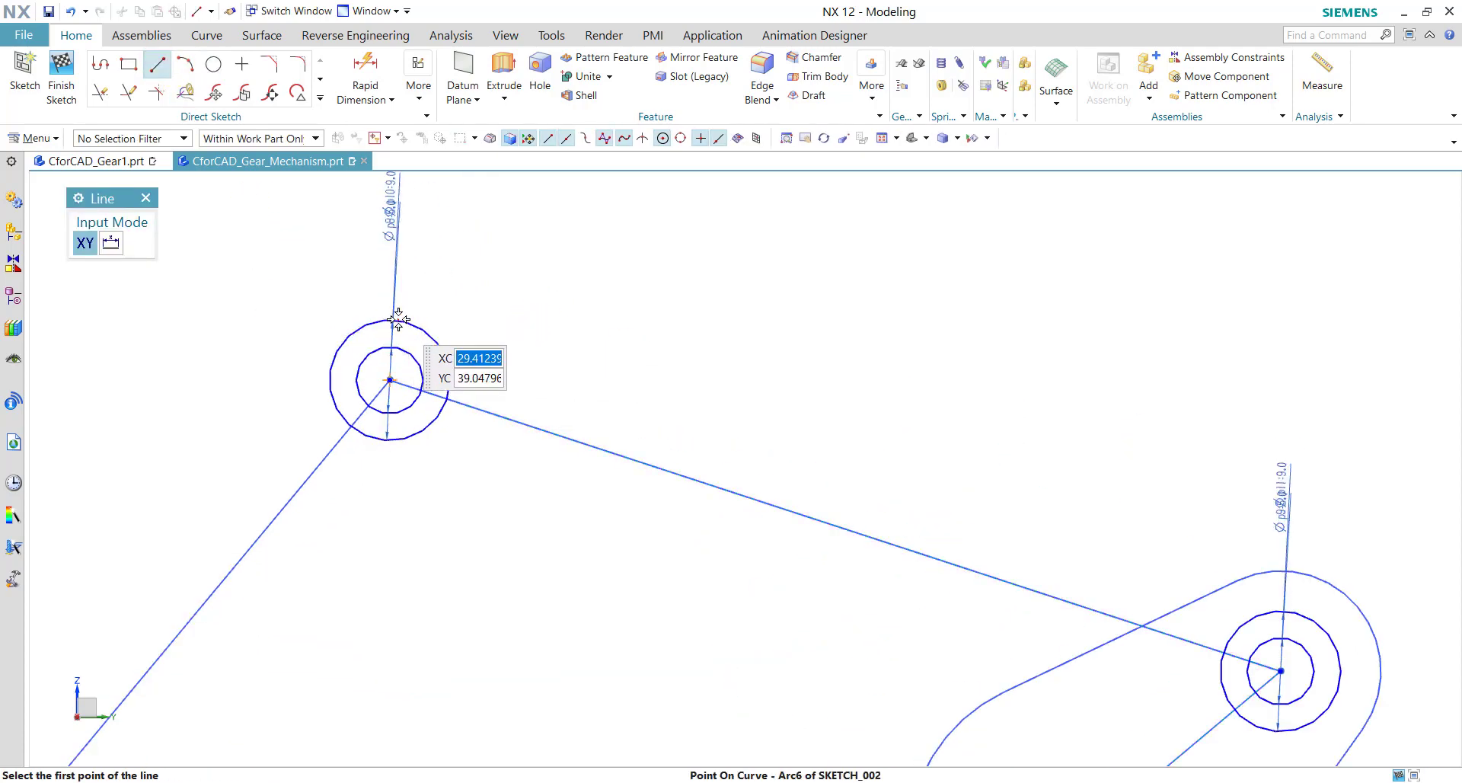
left_click(1304, 612)
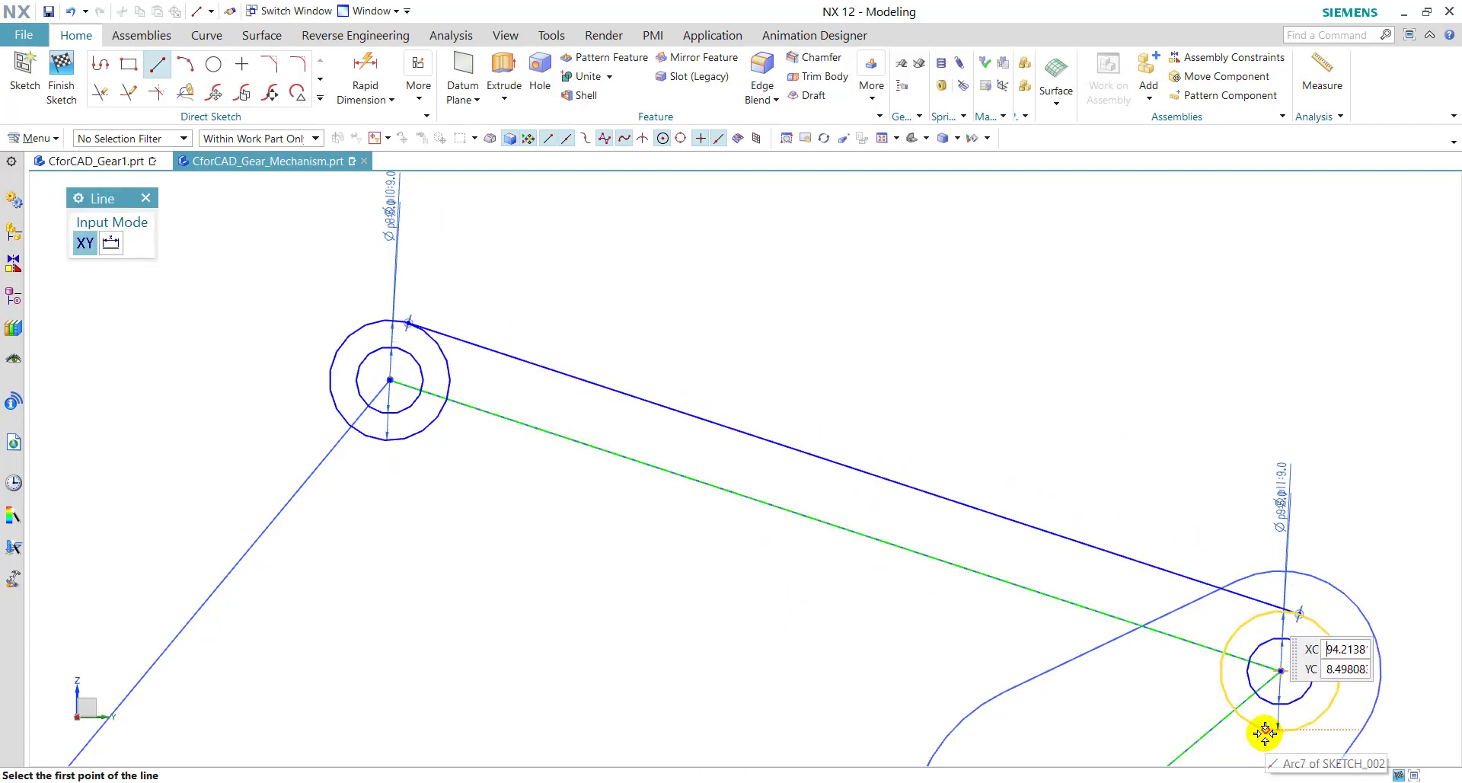
left_click(1258, 729)
left_click(370, 437)
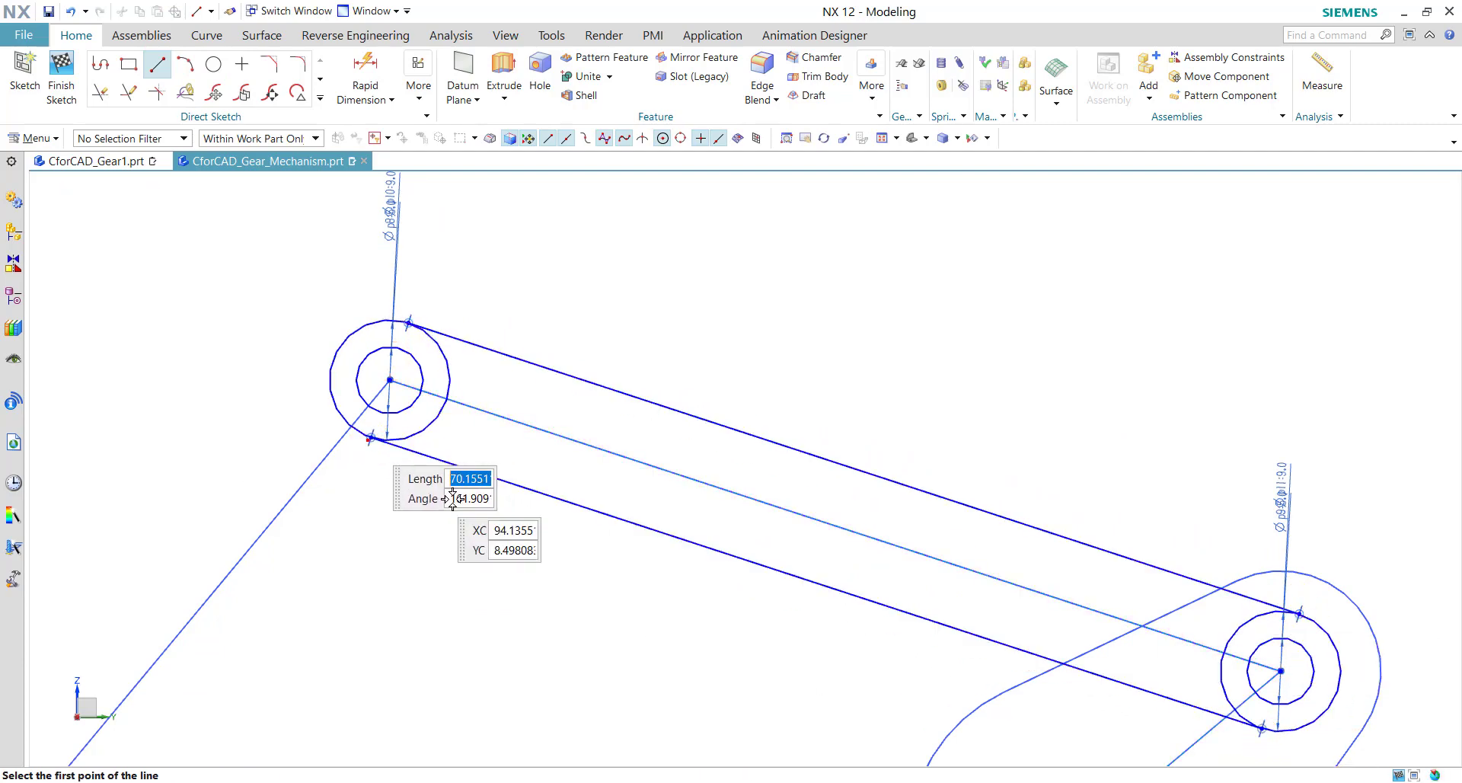
left_click(145, 199)
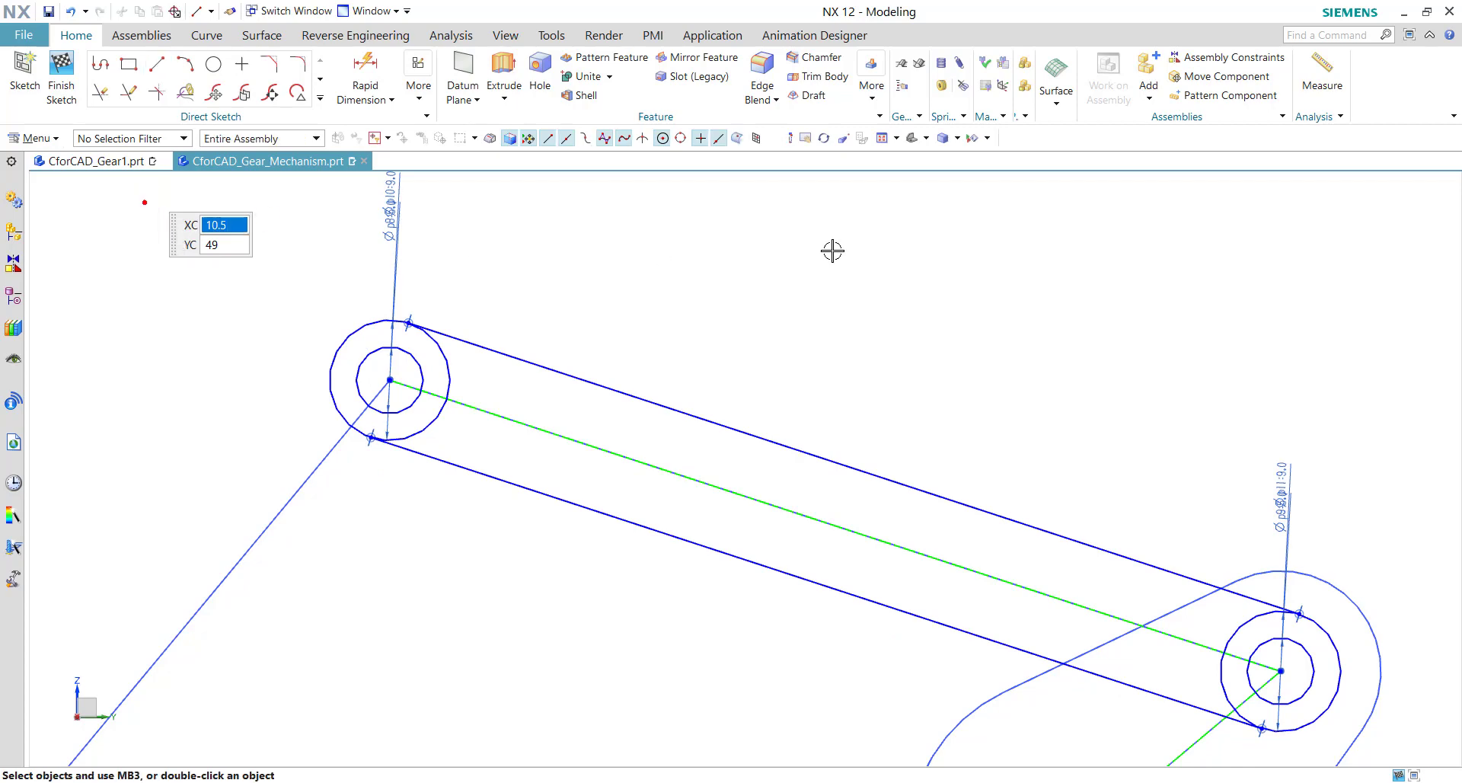
Trim the inner arcs of the two 9 mm circles between the tangent lines and finish the coupler sketch
scroll(940, 269, "down", 2)
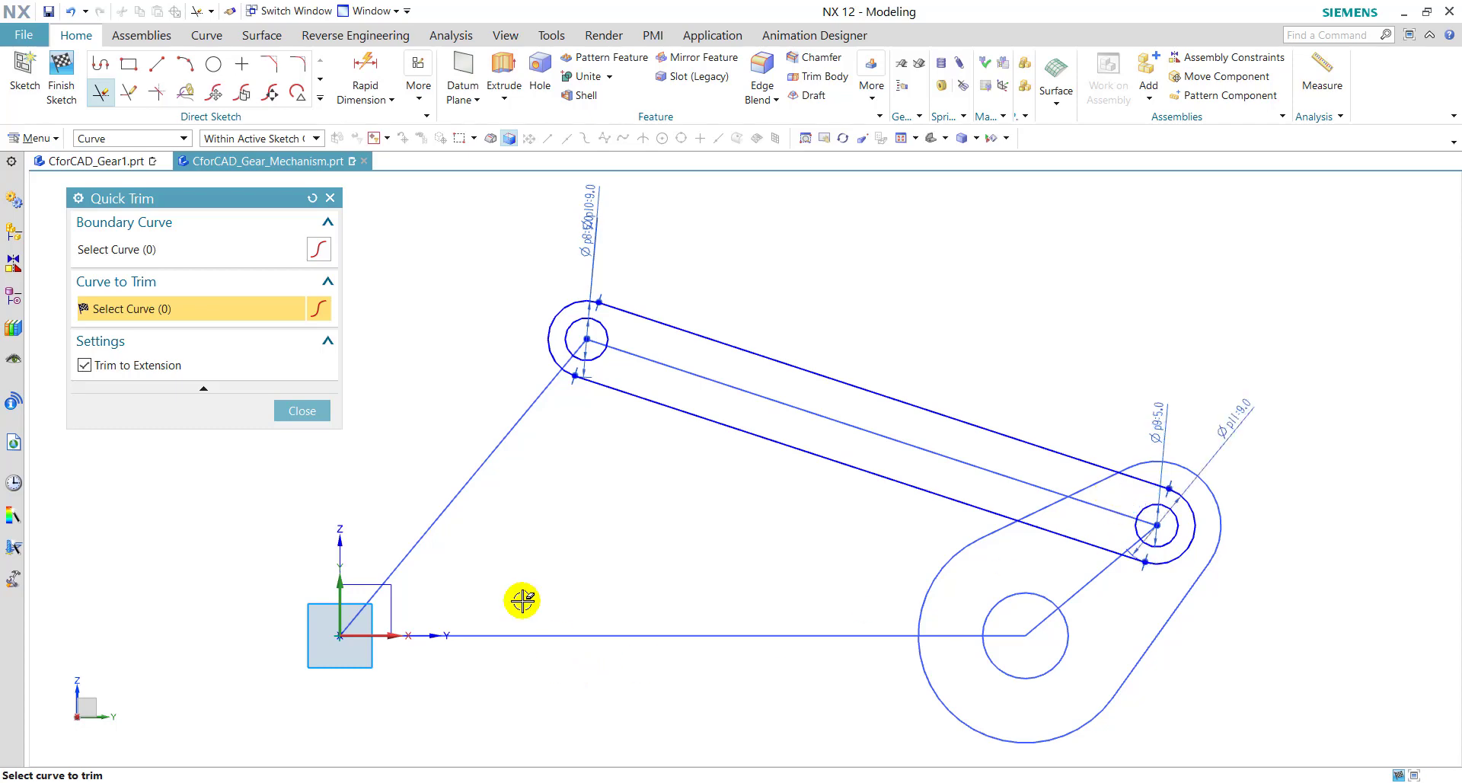
left_click(300, 413)
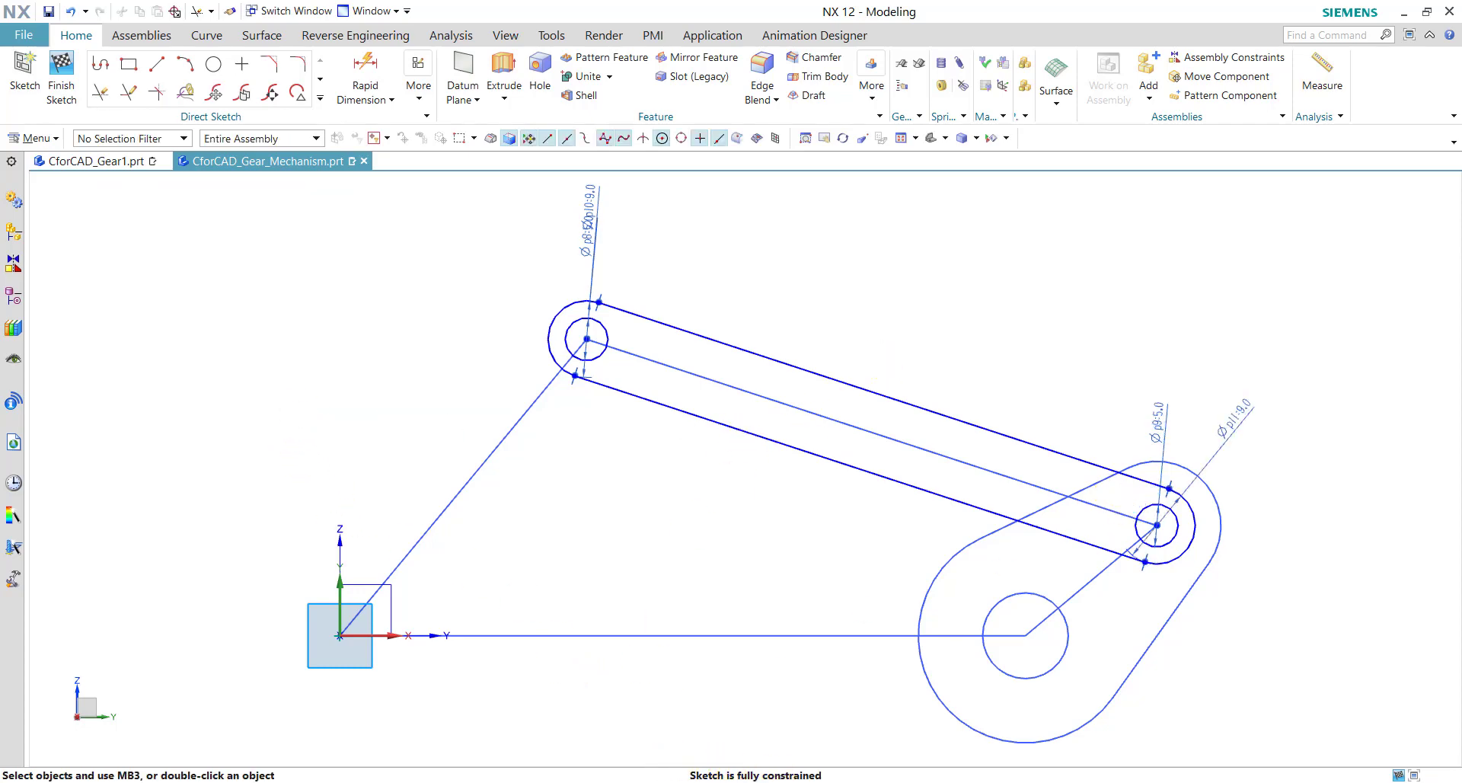
left_click(65, 93)
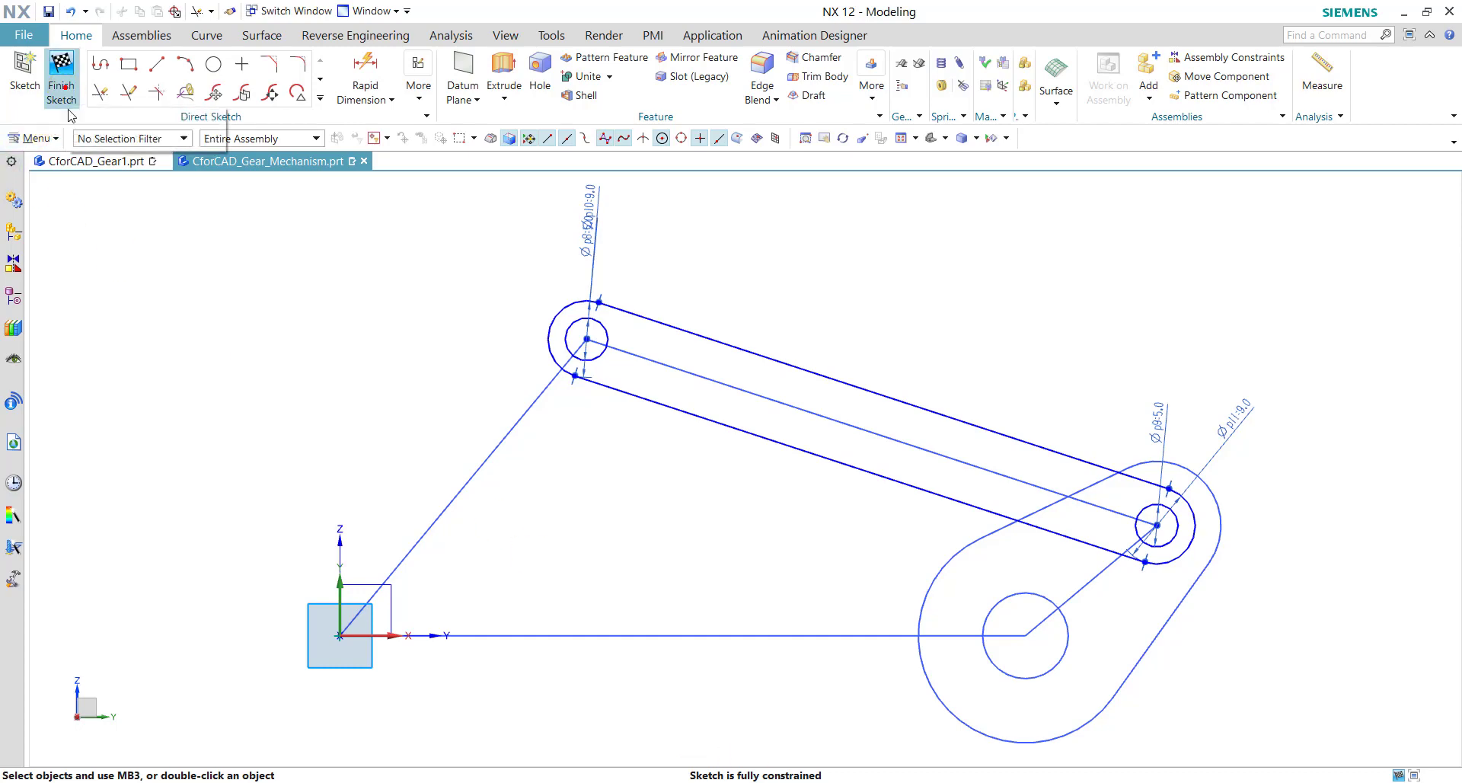
Create a sketch on the YZ datum plane for the outline around the origin link
middle_click_drag(810, 304, 670, 424, "shift")
scroll(670, 423, "up", 2)
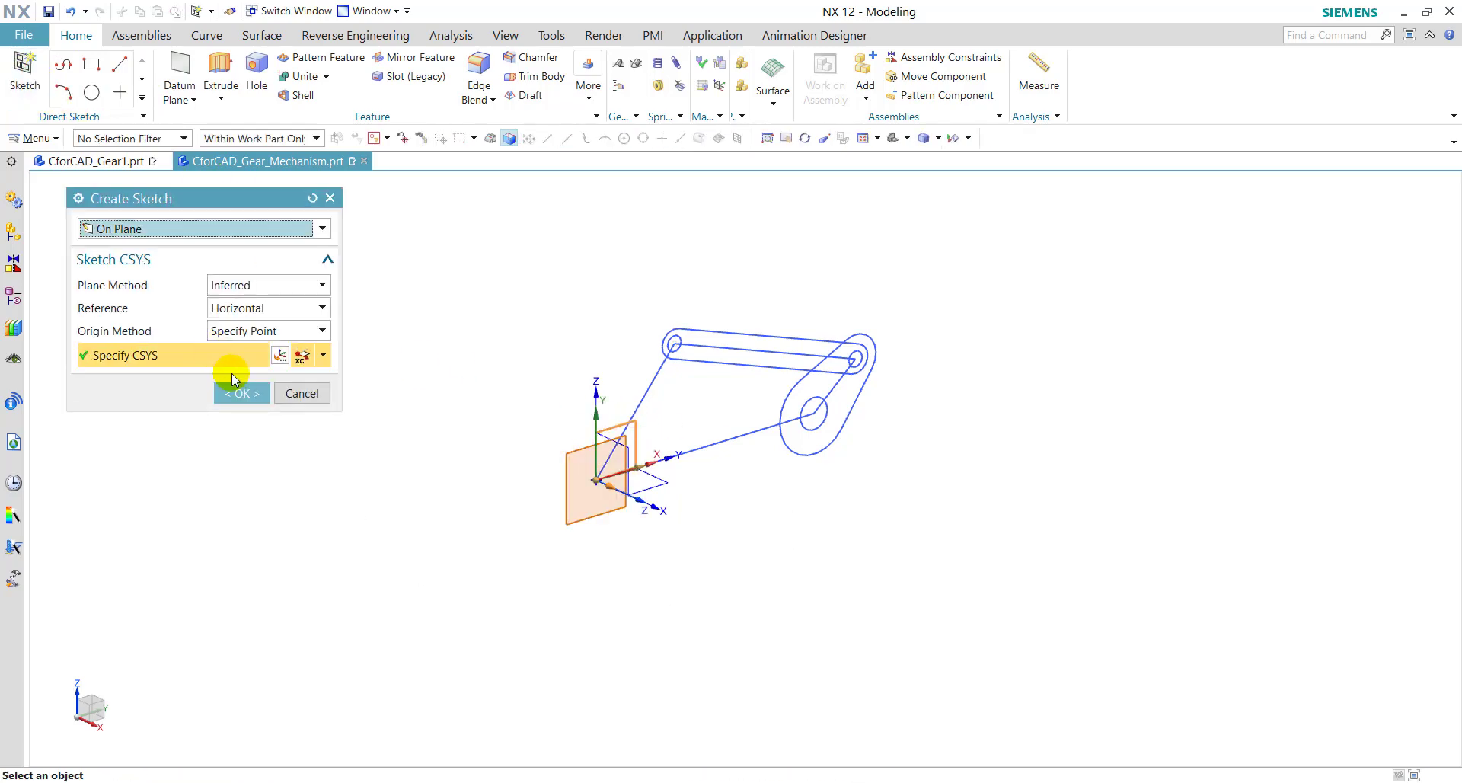
left_click(242, 393)
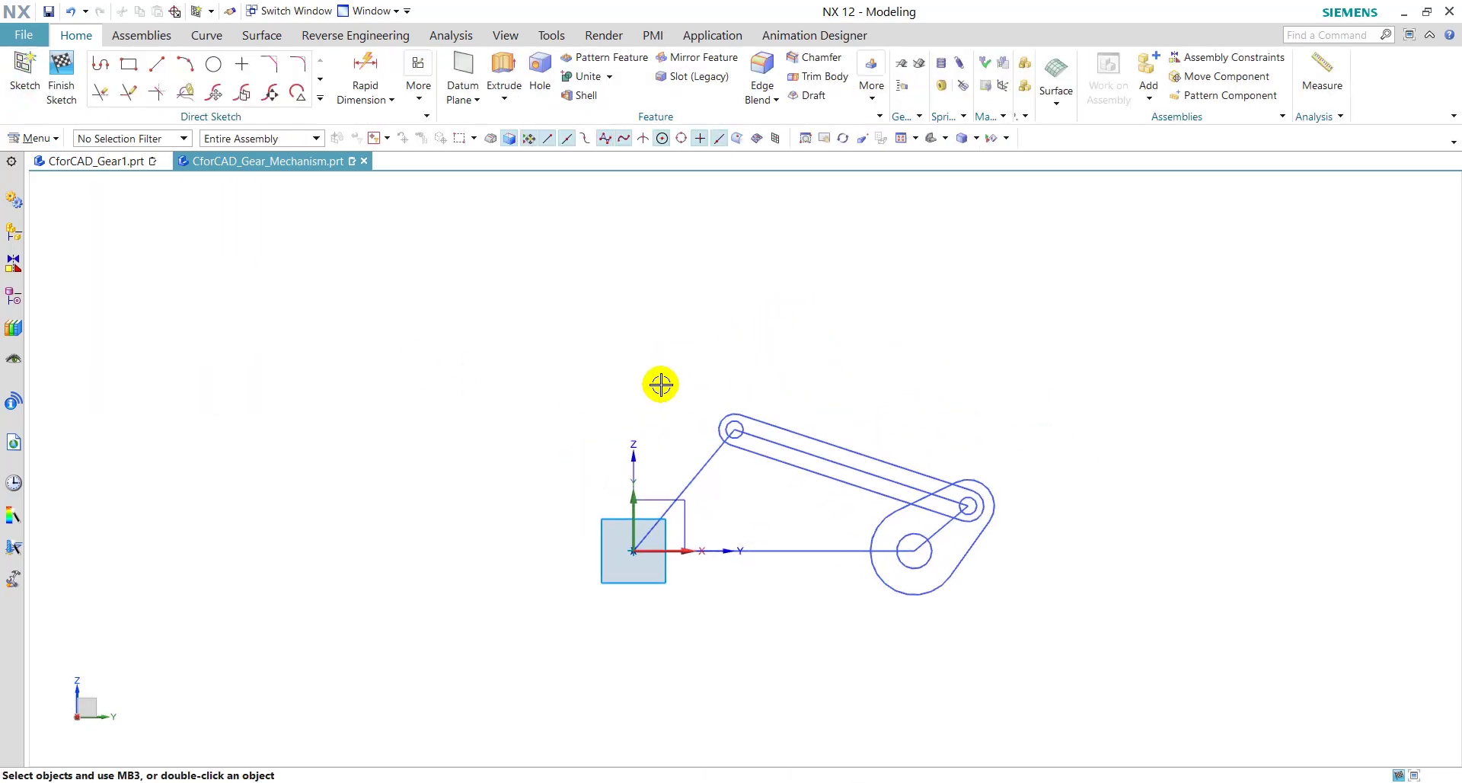
Draw three concentric circles at the origin: a large one reaching past the coupler's upper end, one of 25 mm and one of 10 mm
left_click(213, 66)
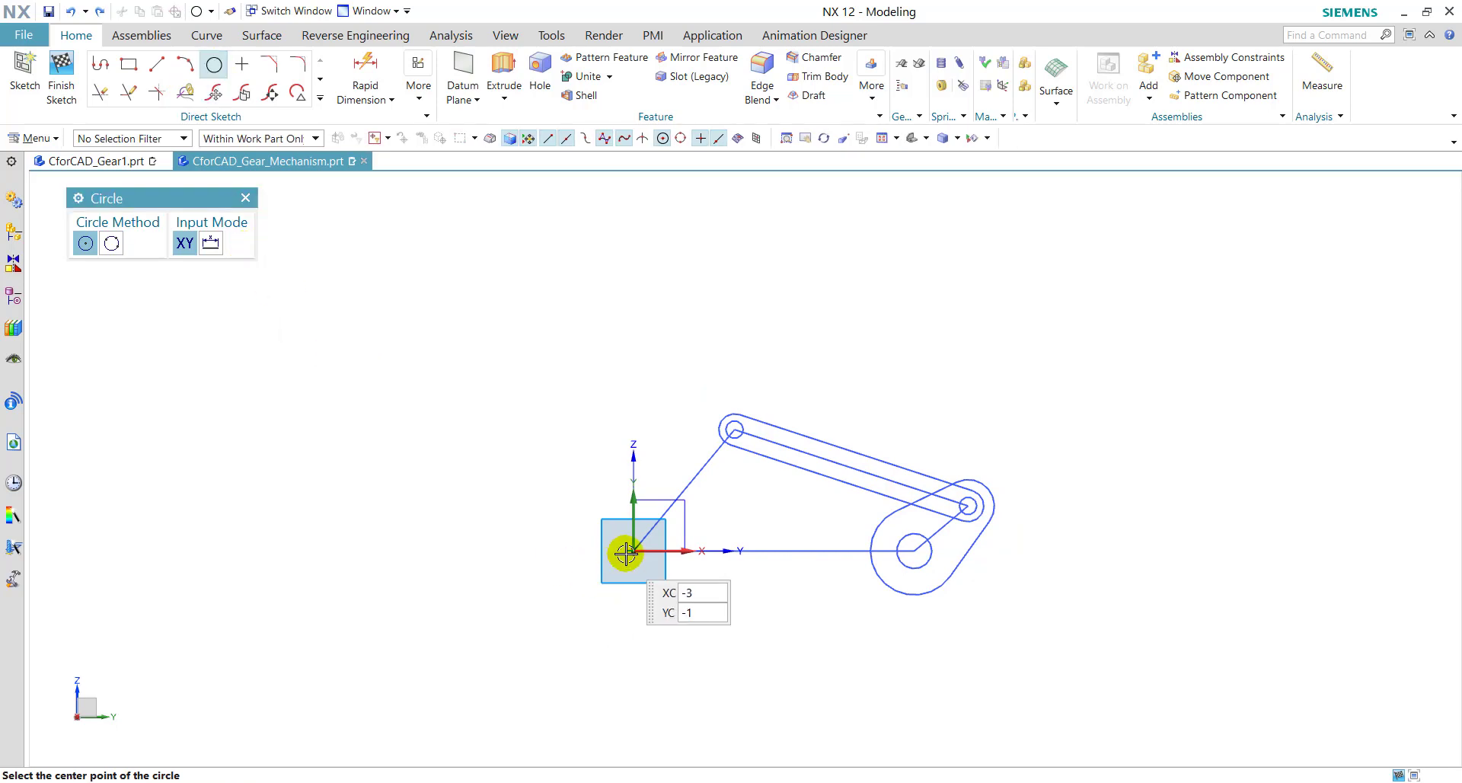
left_click(631, 551)
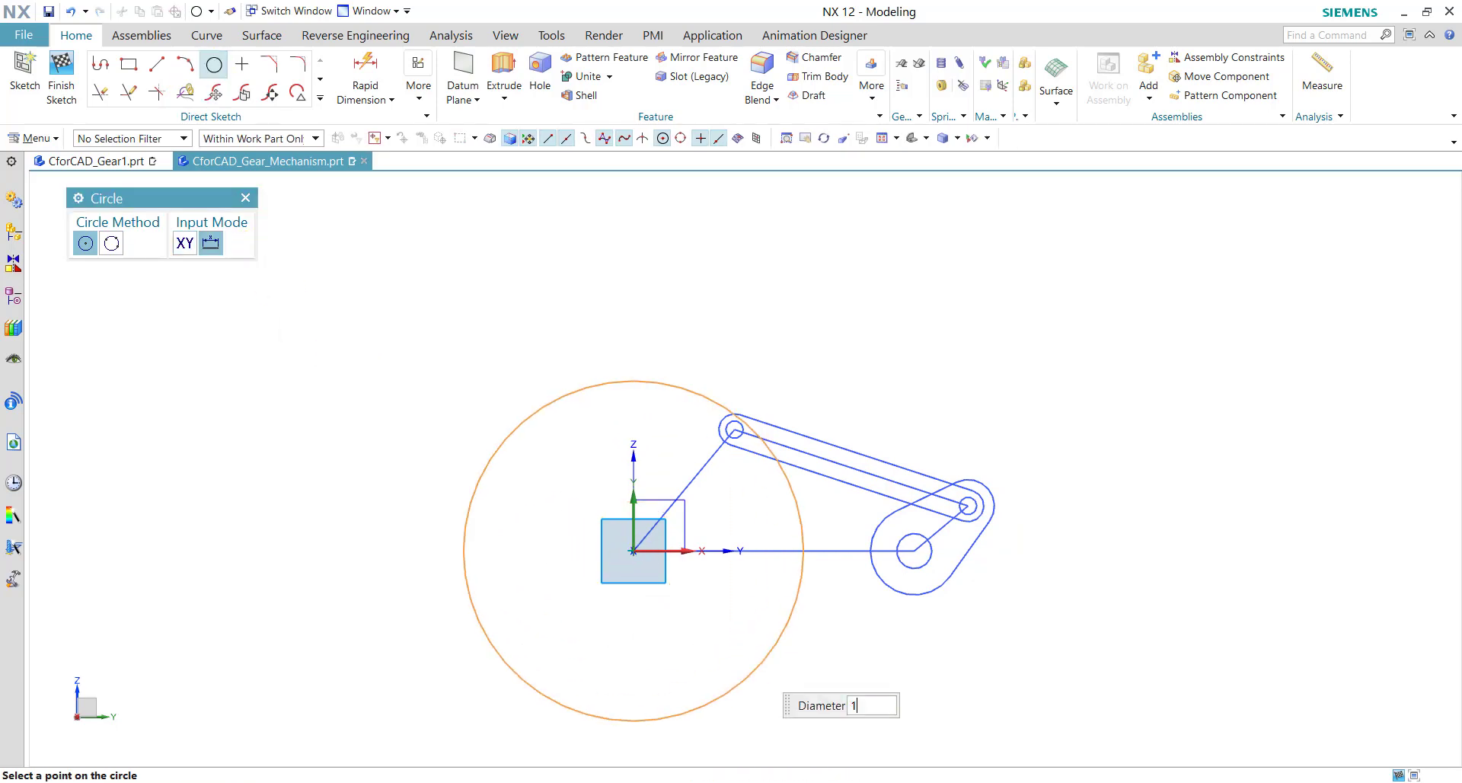
key("Return")
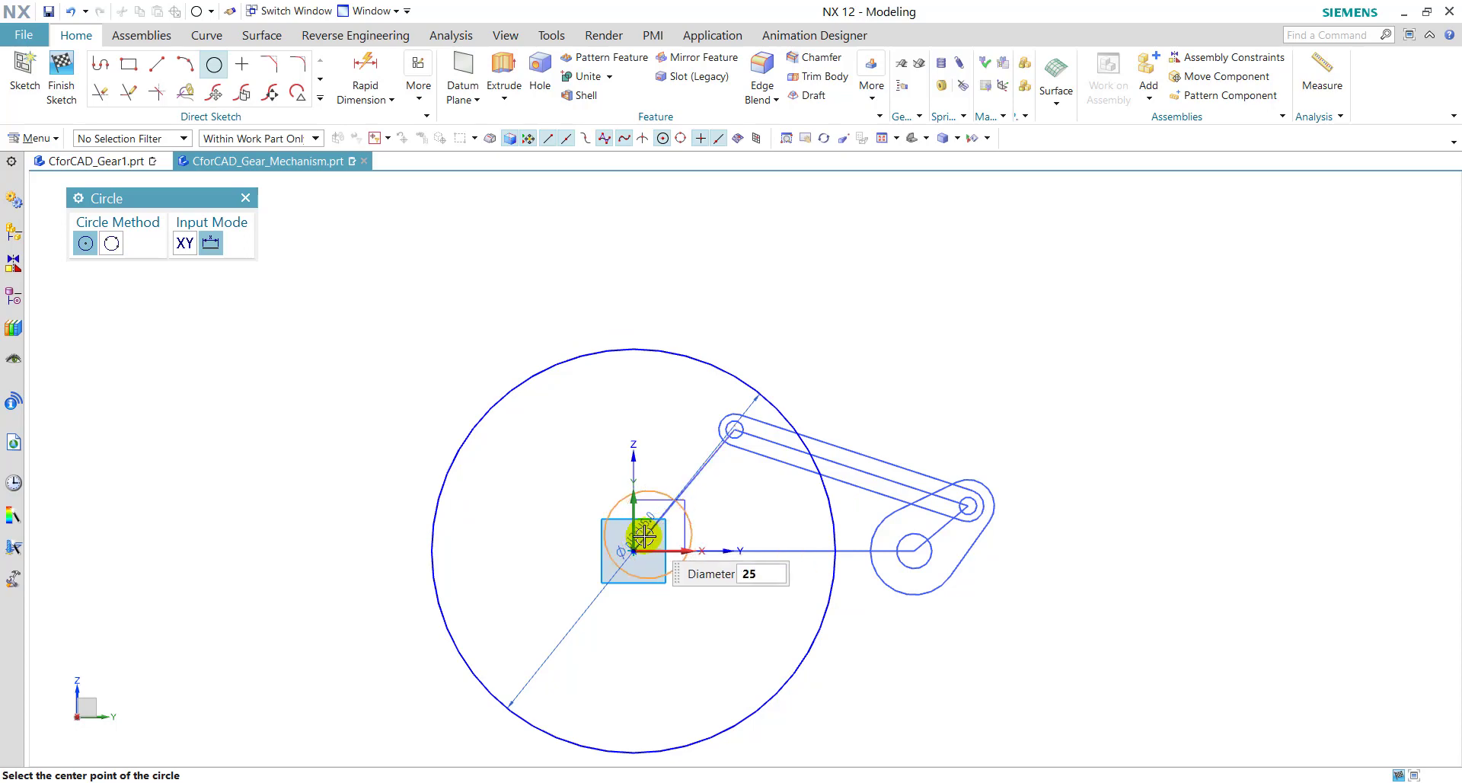
left_click(633, 549)
left_click(678, 542)
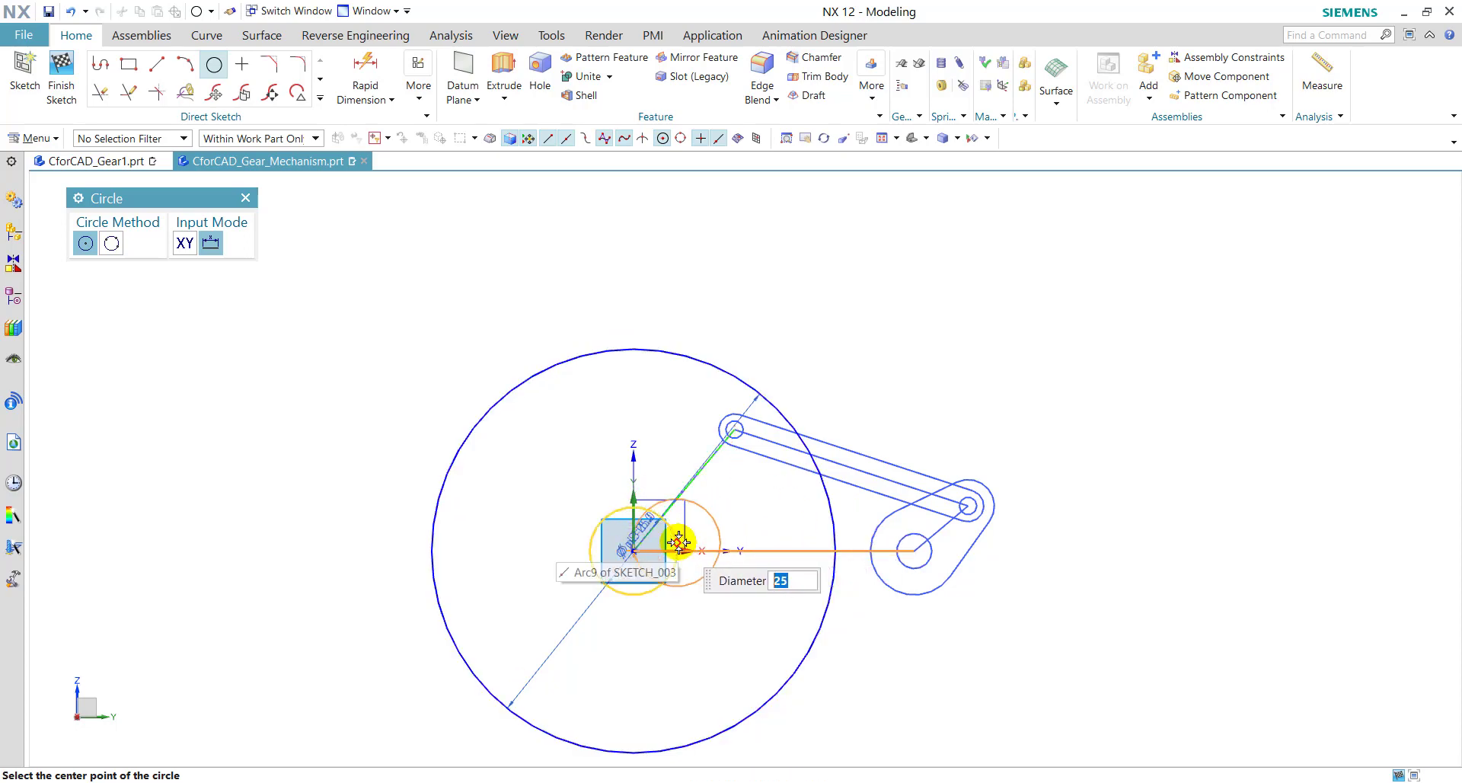
left_click(633, 550)
left_click(245, 198)
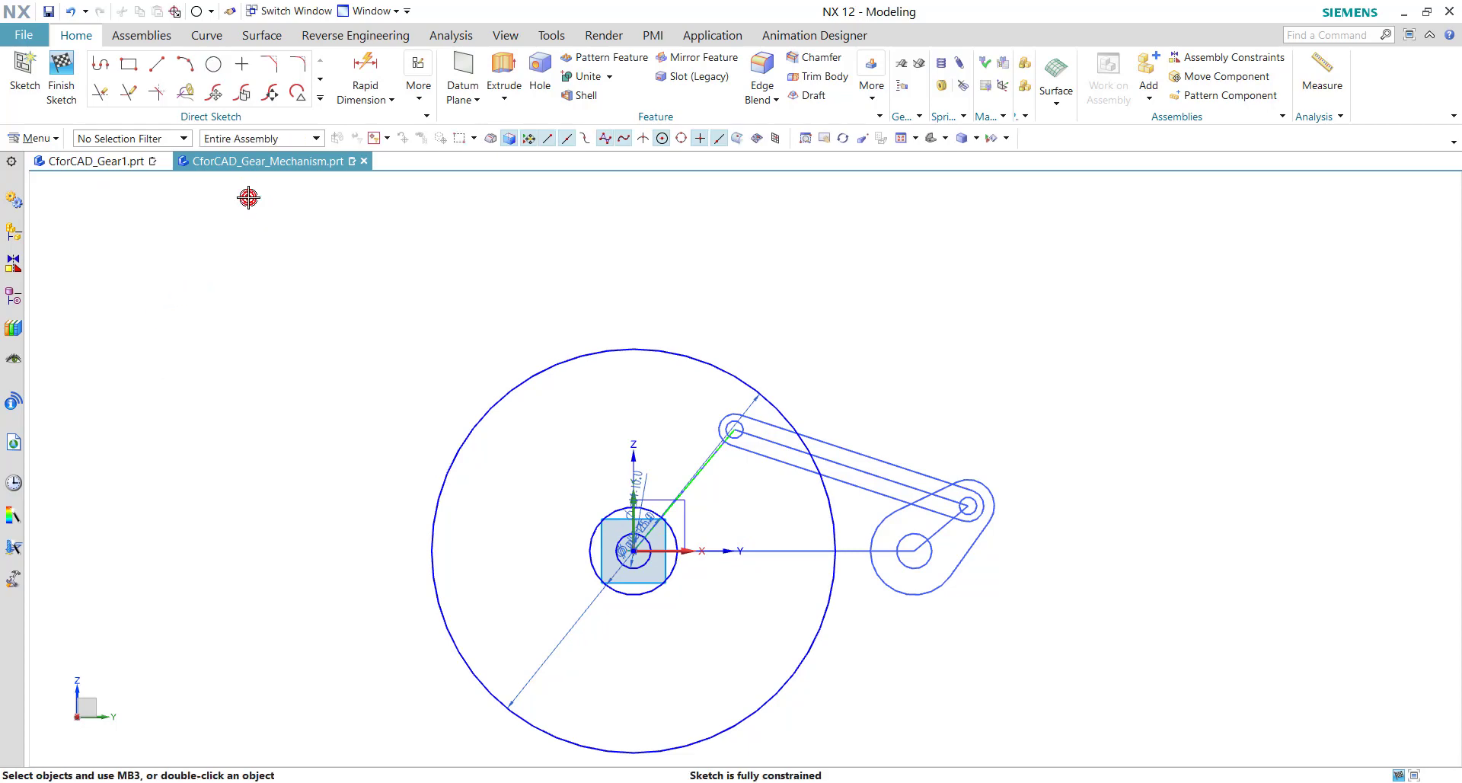
Draw a slanted line on each side of the origin link across the large circle, the lower one about 100 mm long at 37 degrees
left_click(157, 64)
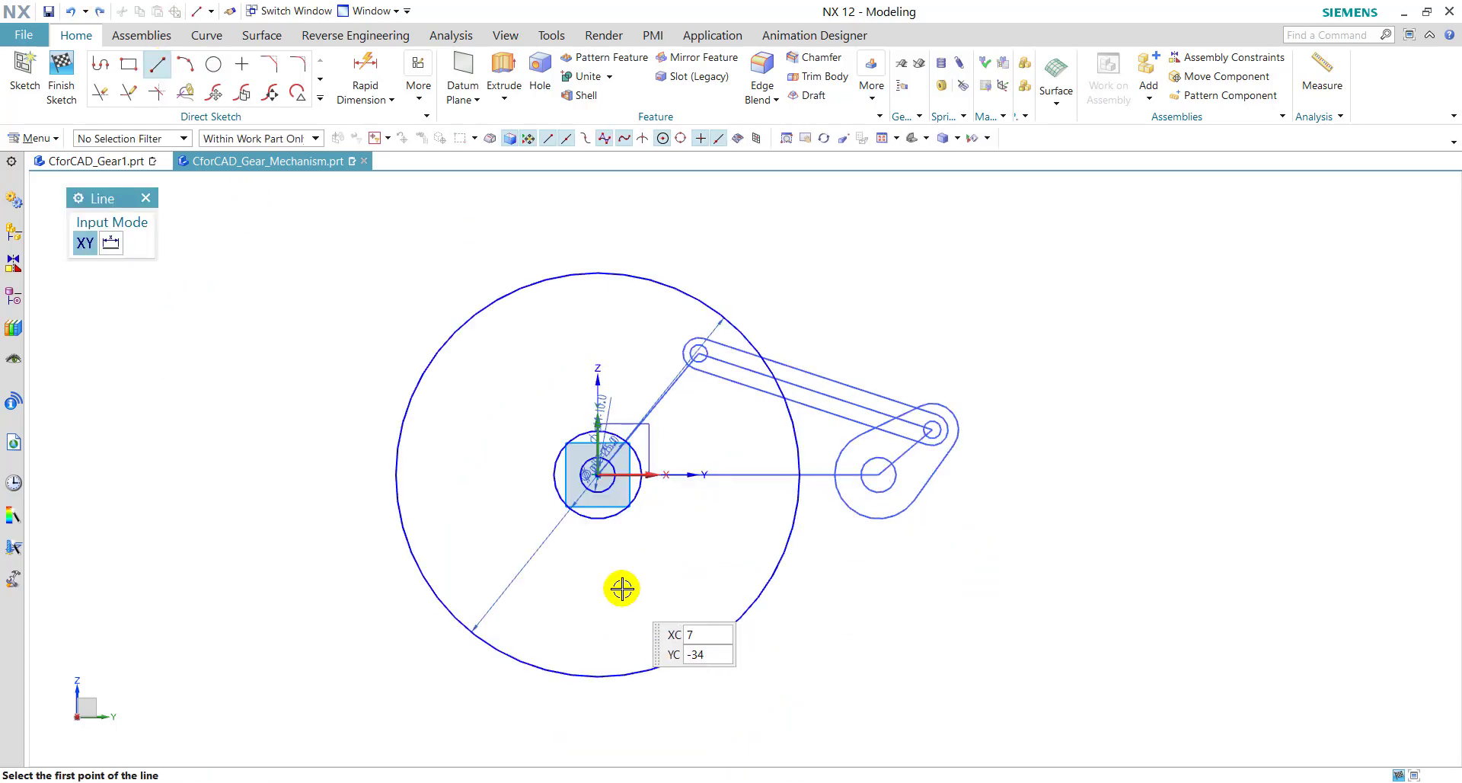
left_click(604, 548)
left_click(880, 341)
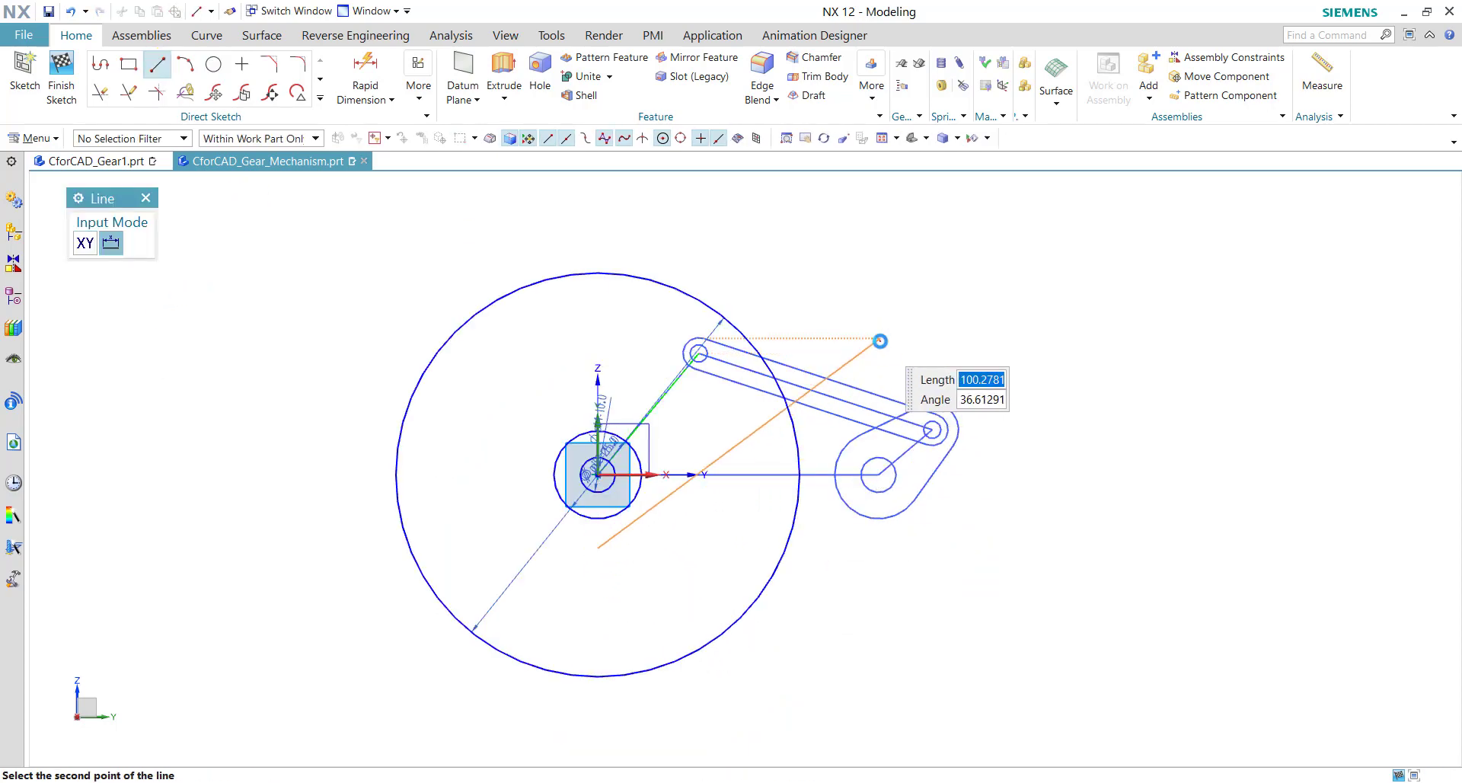
left_click(529, 436)
left_click(699, 234)
Constrain both slanted lines tangent to the 25 mm circle around the origin
left_click(367, 138)
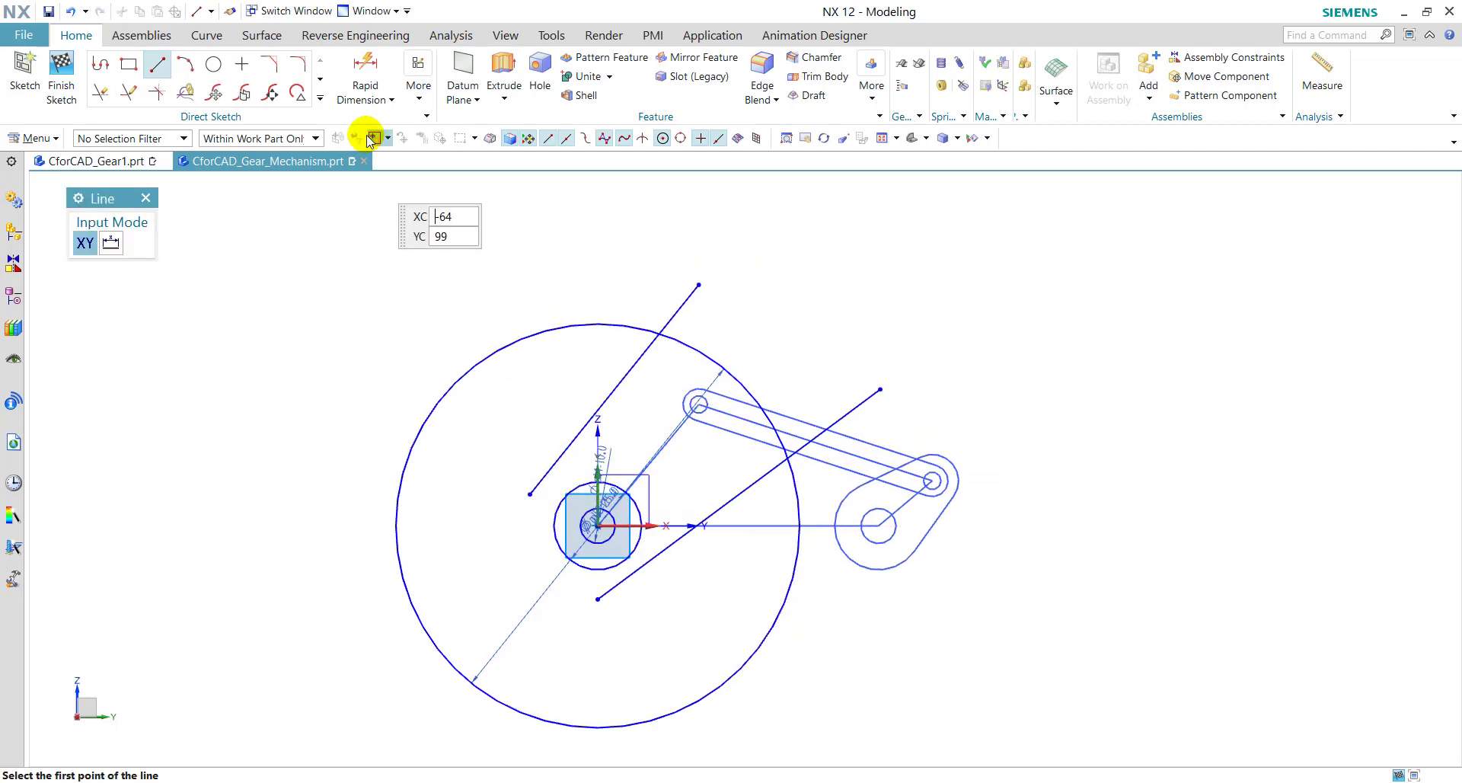
left_click(418, 88)
left_click(440, 162)
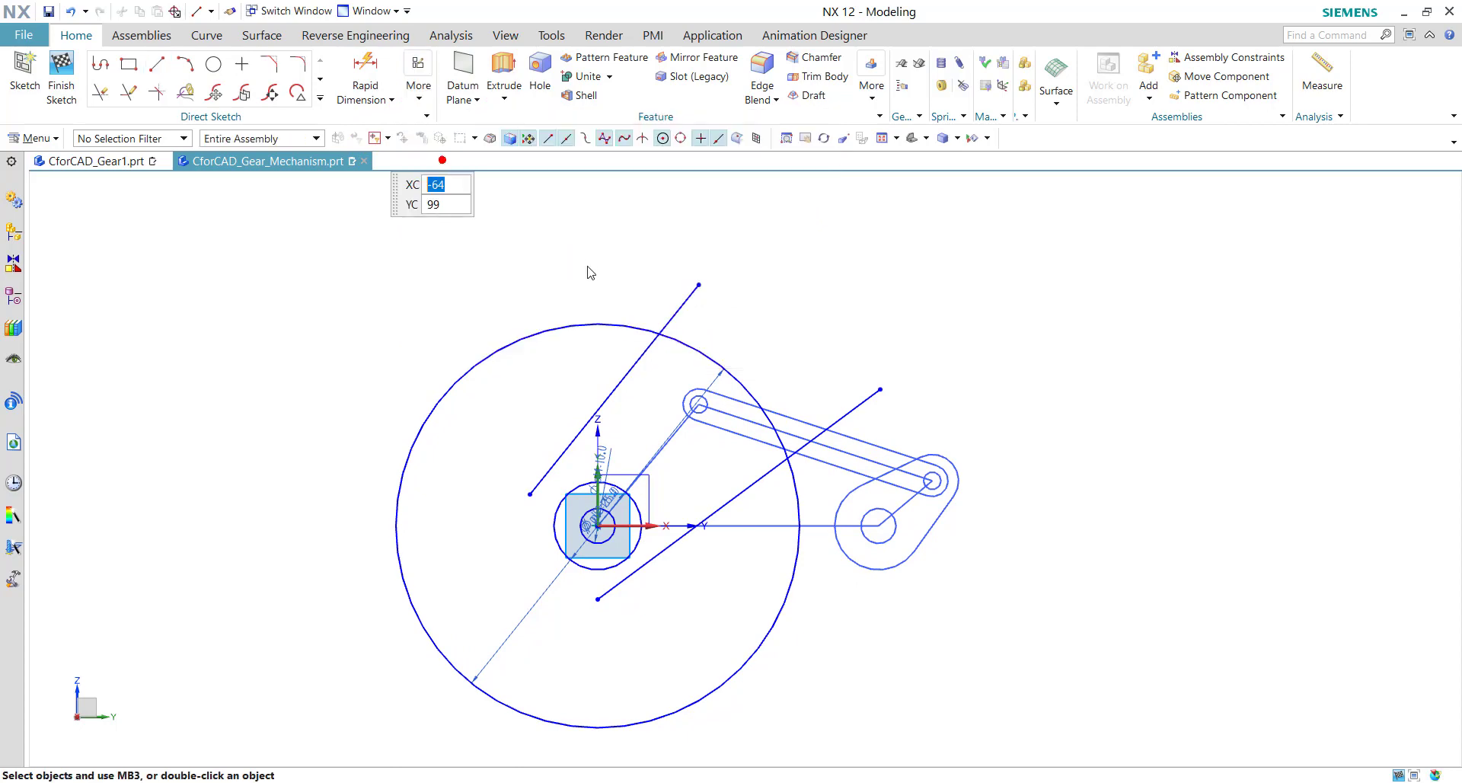
left_click_drag(233, 207, 307, 212)
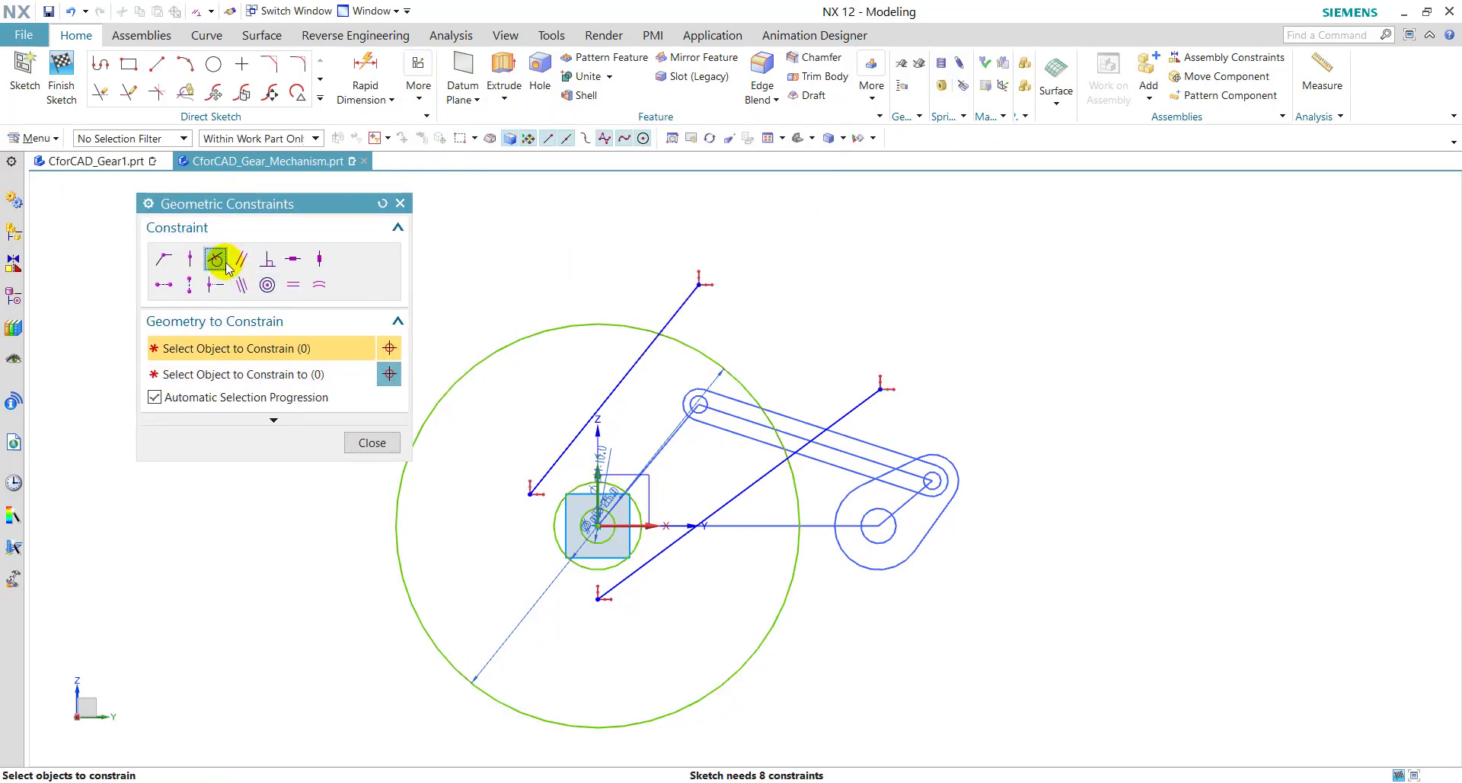
left_click(614, 582)
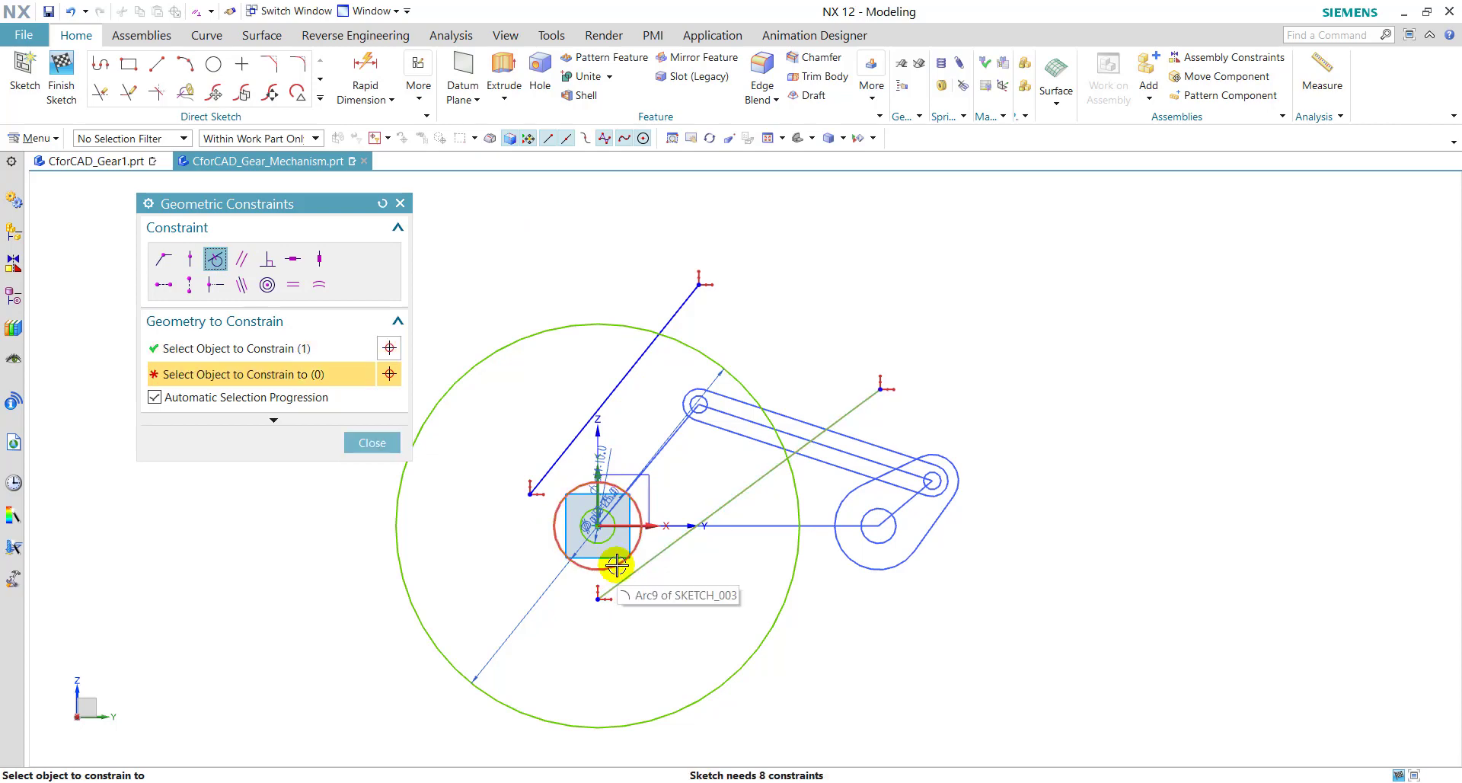
left_click(617, 565)
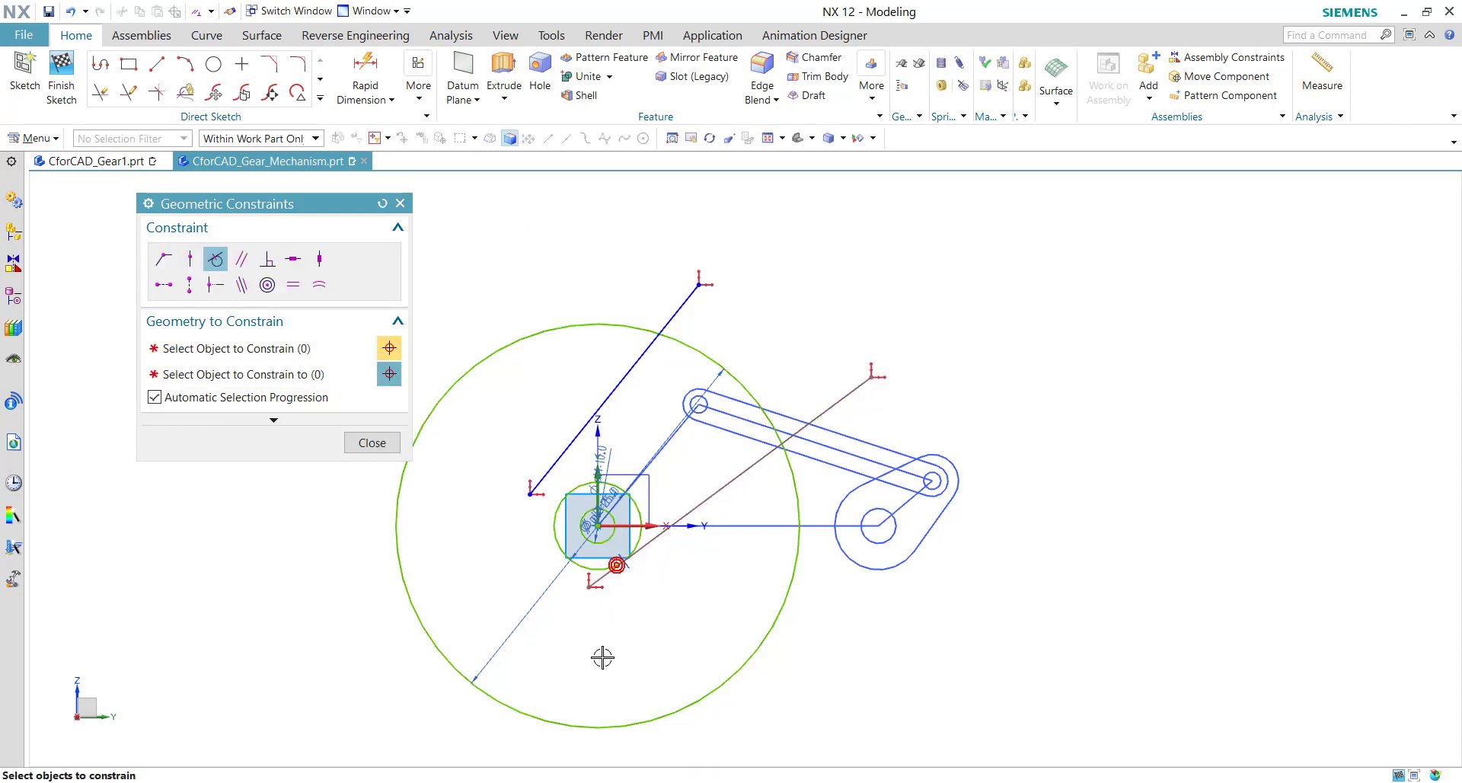
left_click(569, 490)
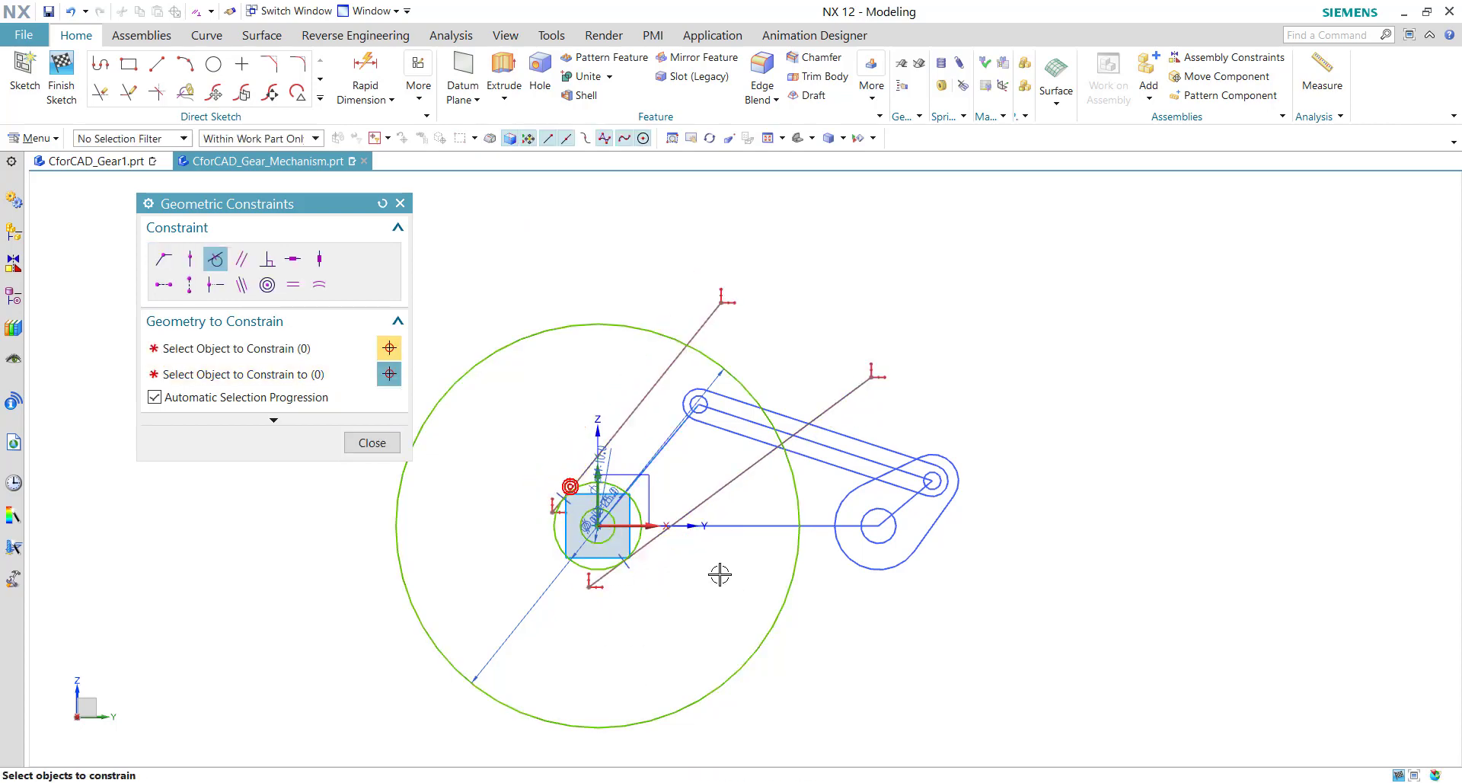
left_click(365, 434)
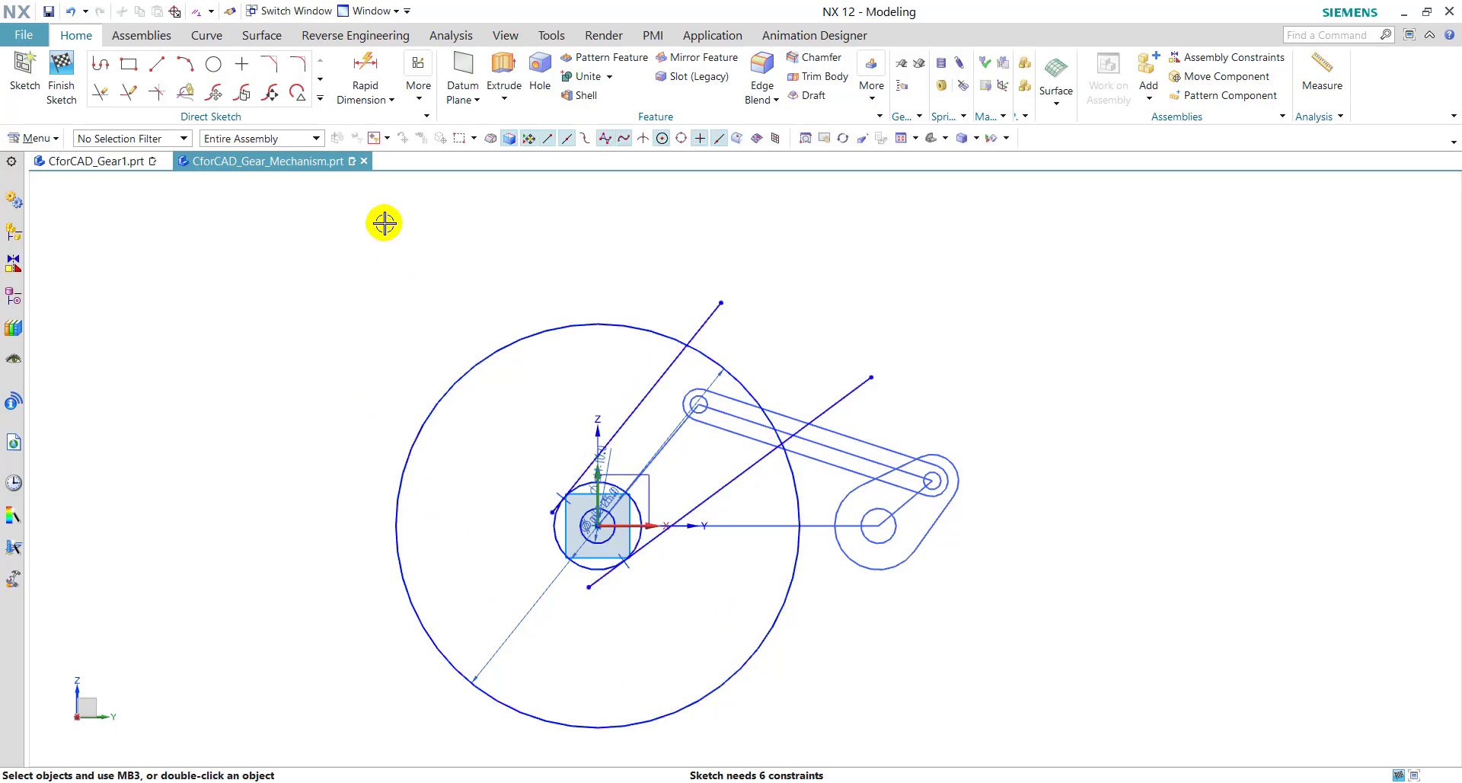
Dimension the angle between the lower tangent line and the origin link as 40 degrees
left_click(366, 62)
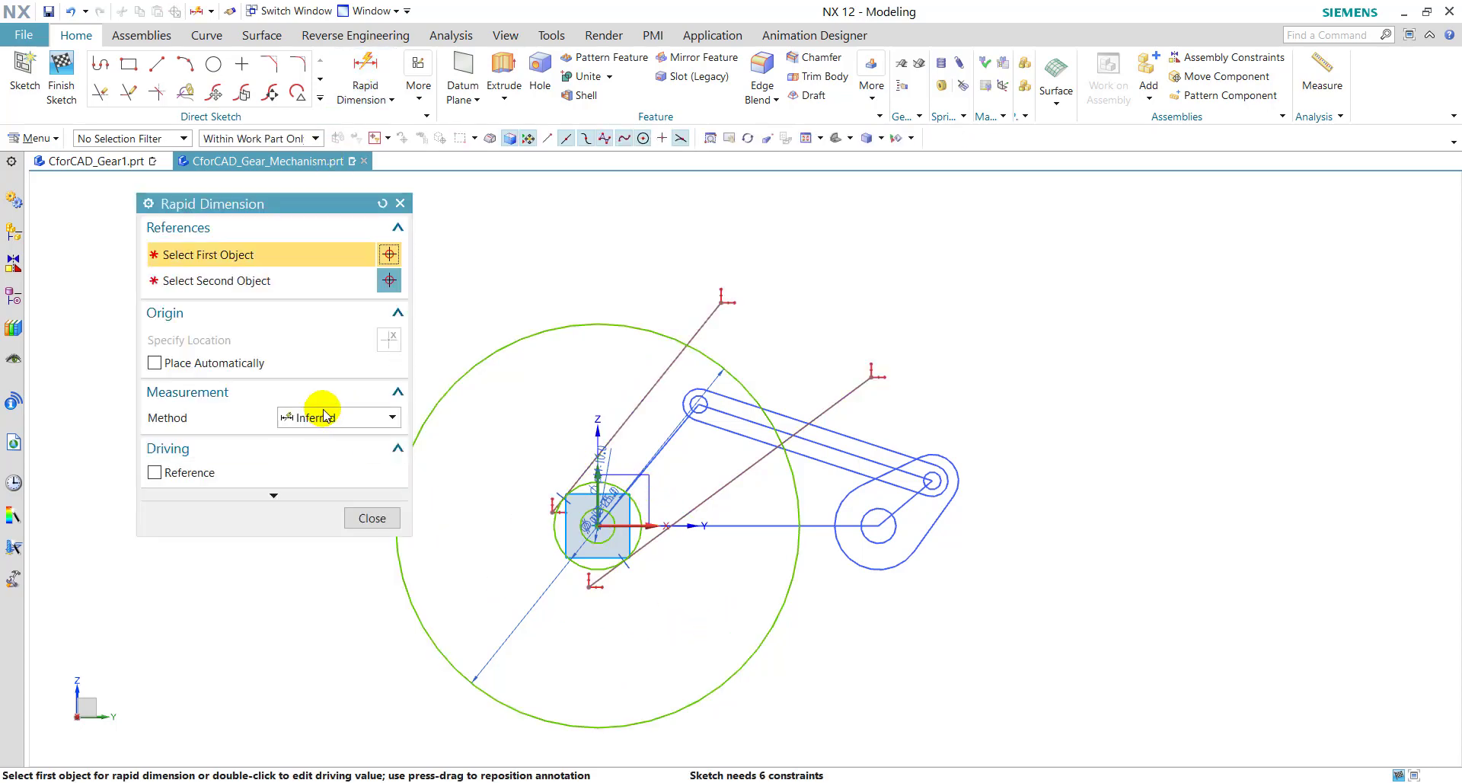
scroll(483, 430, "up", 3)
middle_click_drag(868, 538, 855, 385, "shift")
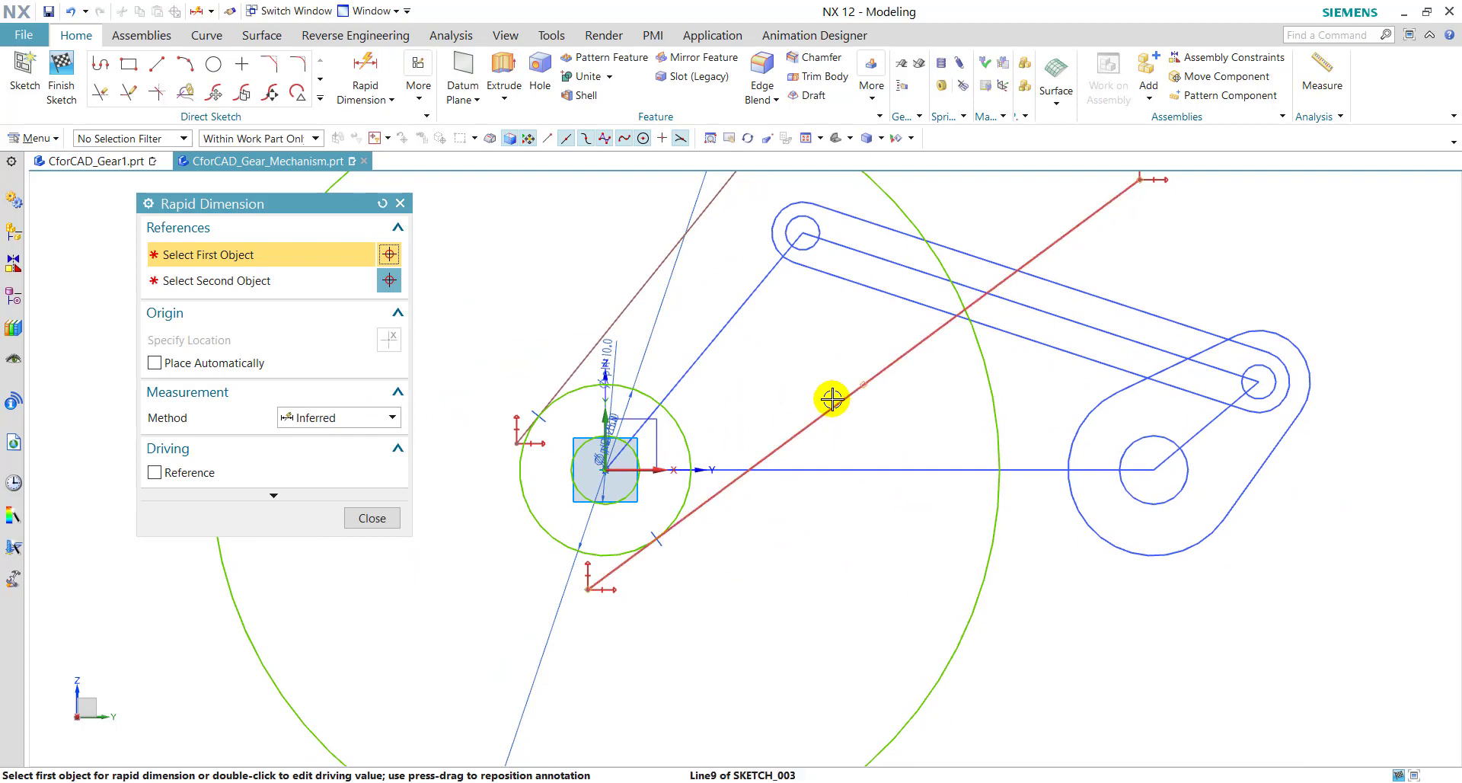
left_click(855, 392)
left_click(710, 344)
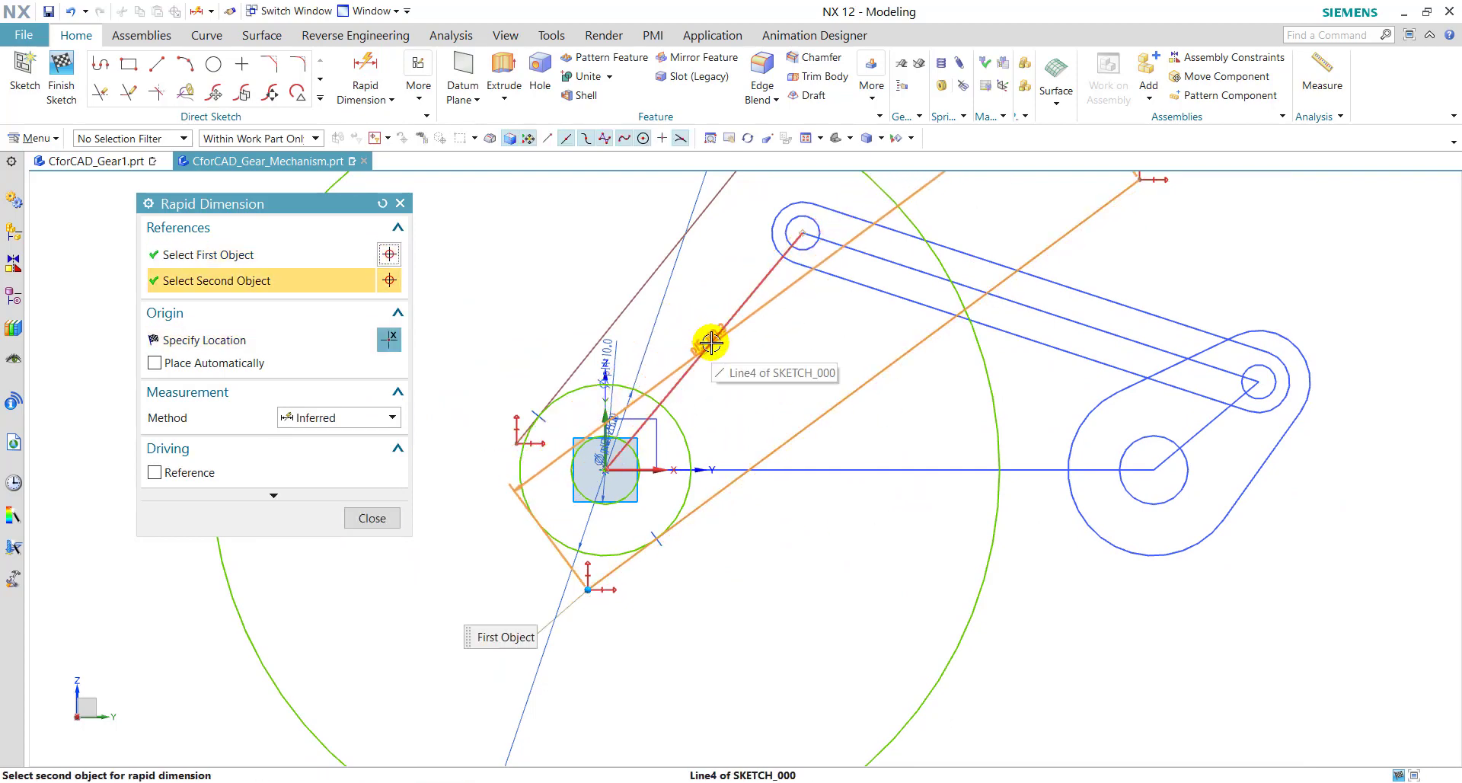
left_click(745, 377)
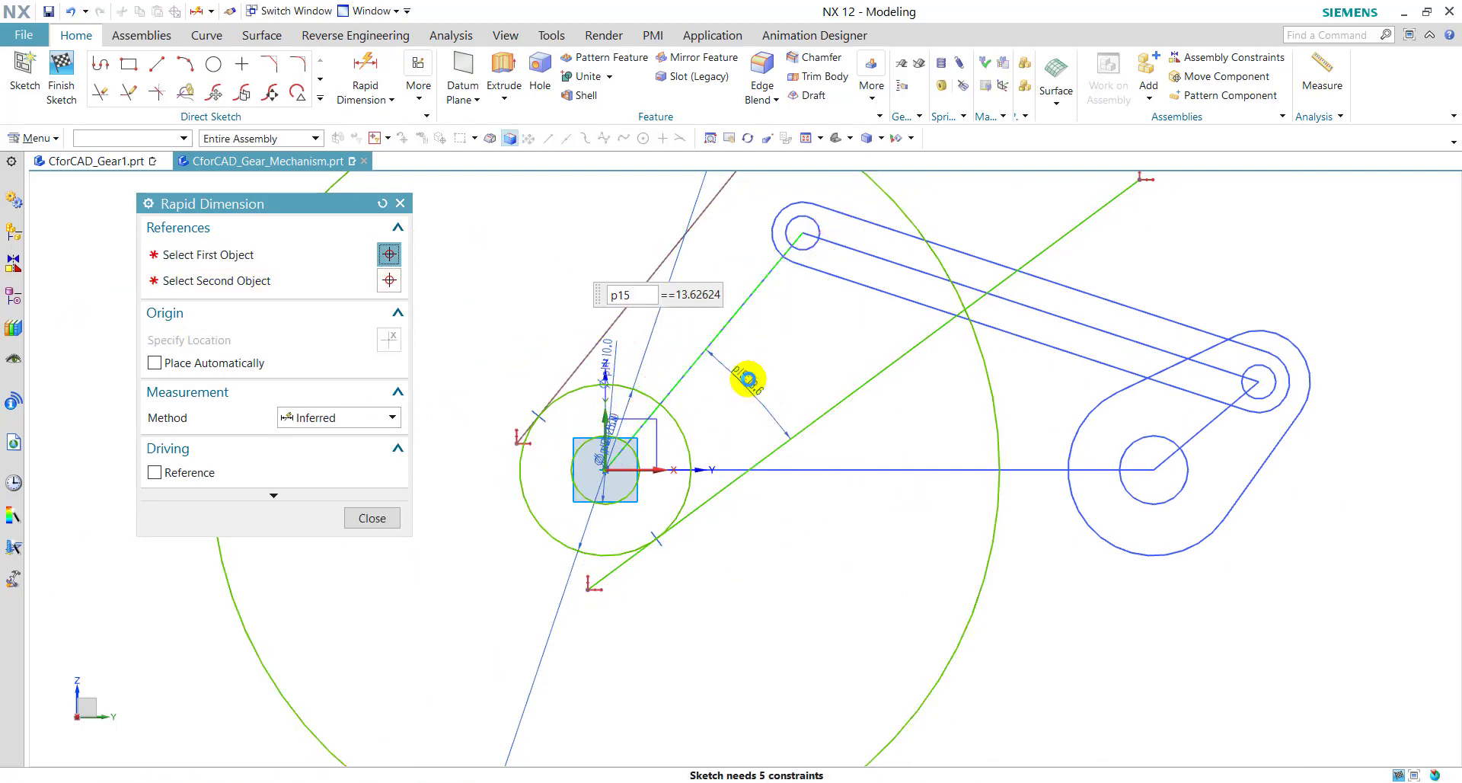
key("Return")
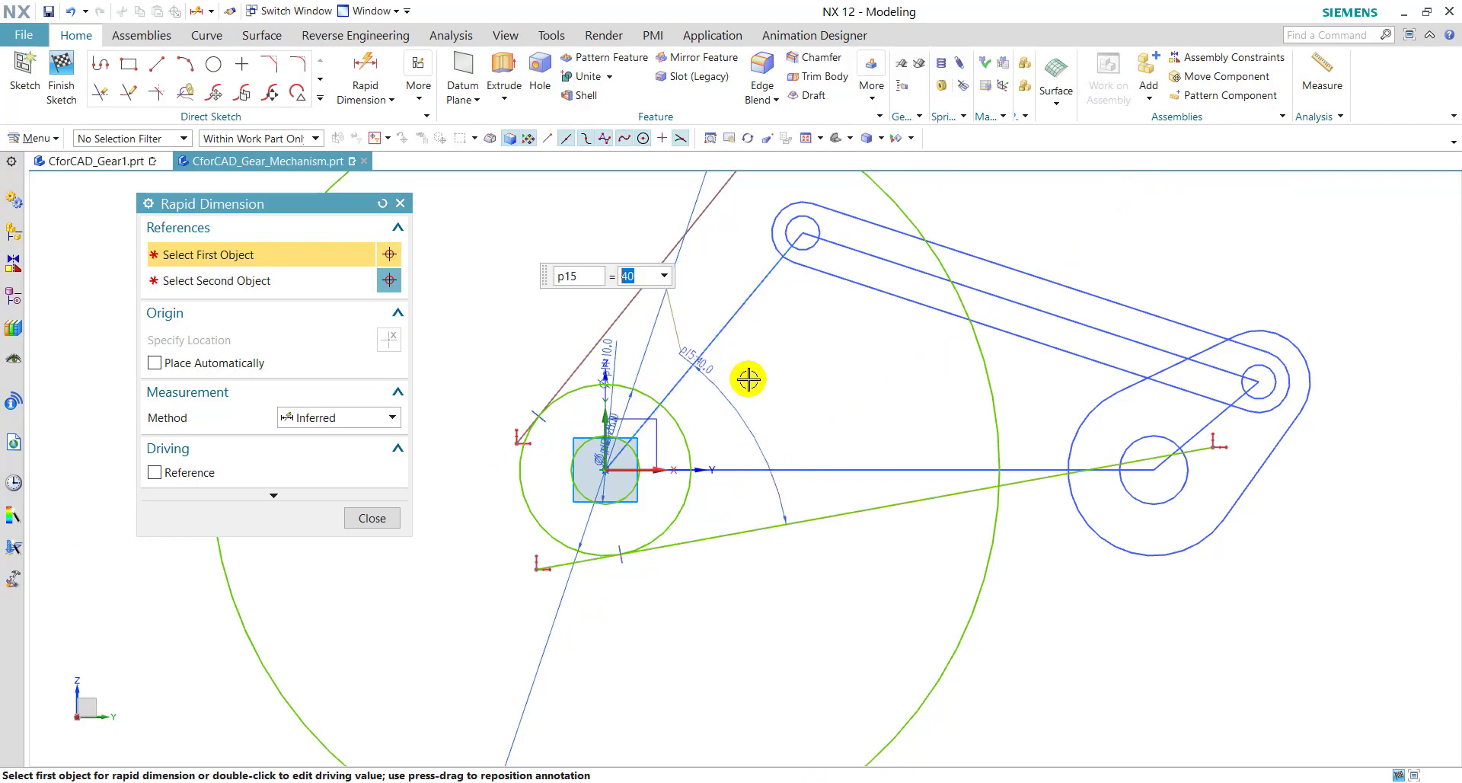
Dimension the angle between the upper tangent line and the origin link as 20 degrees
left_click(732, 313)
left_click(689, 223)
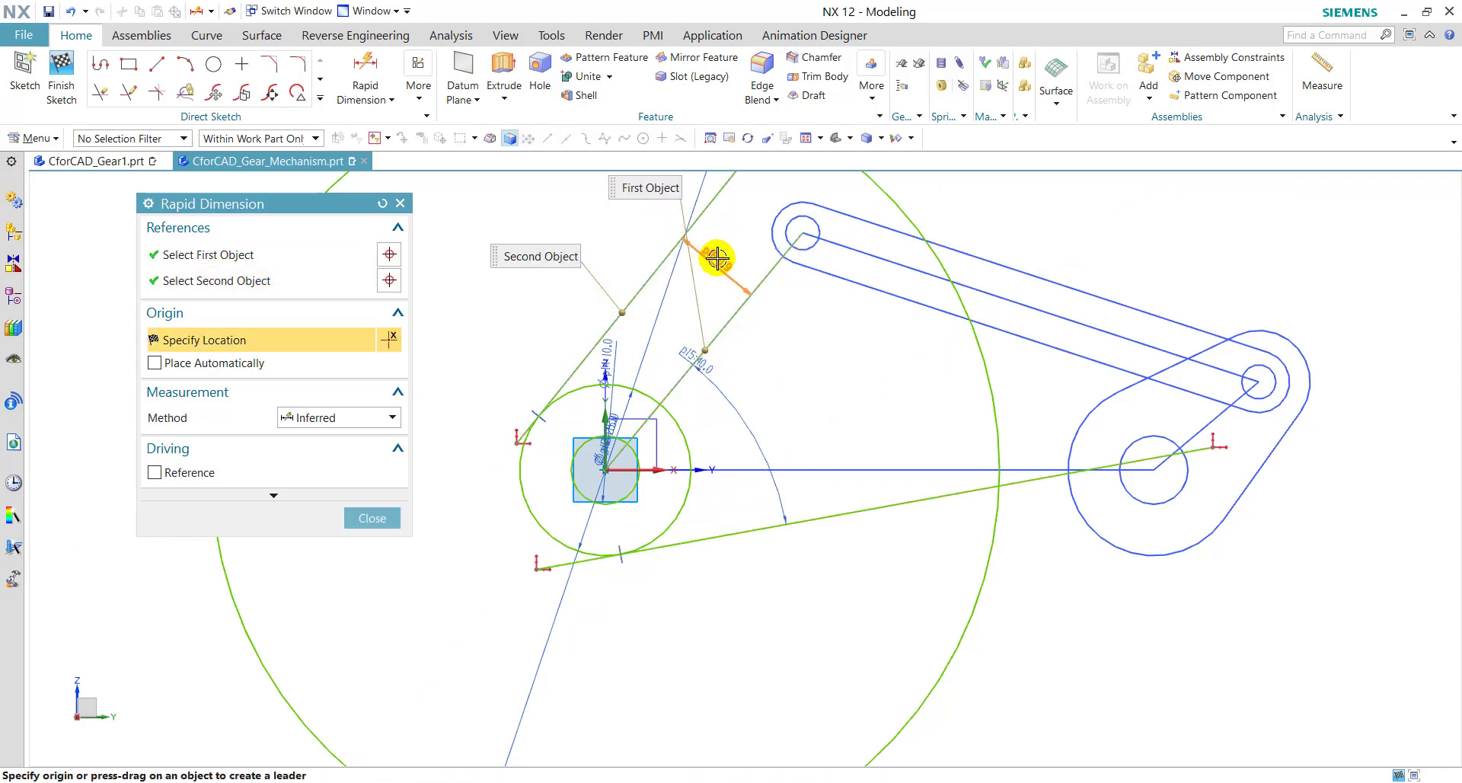
left_click(716, 260)
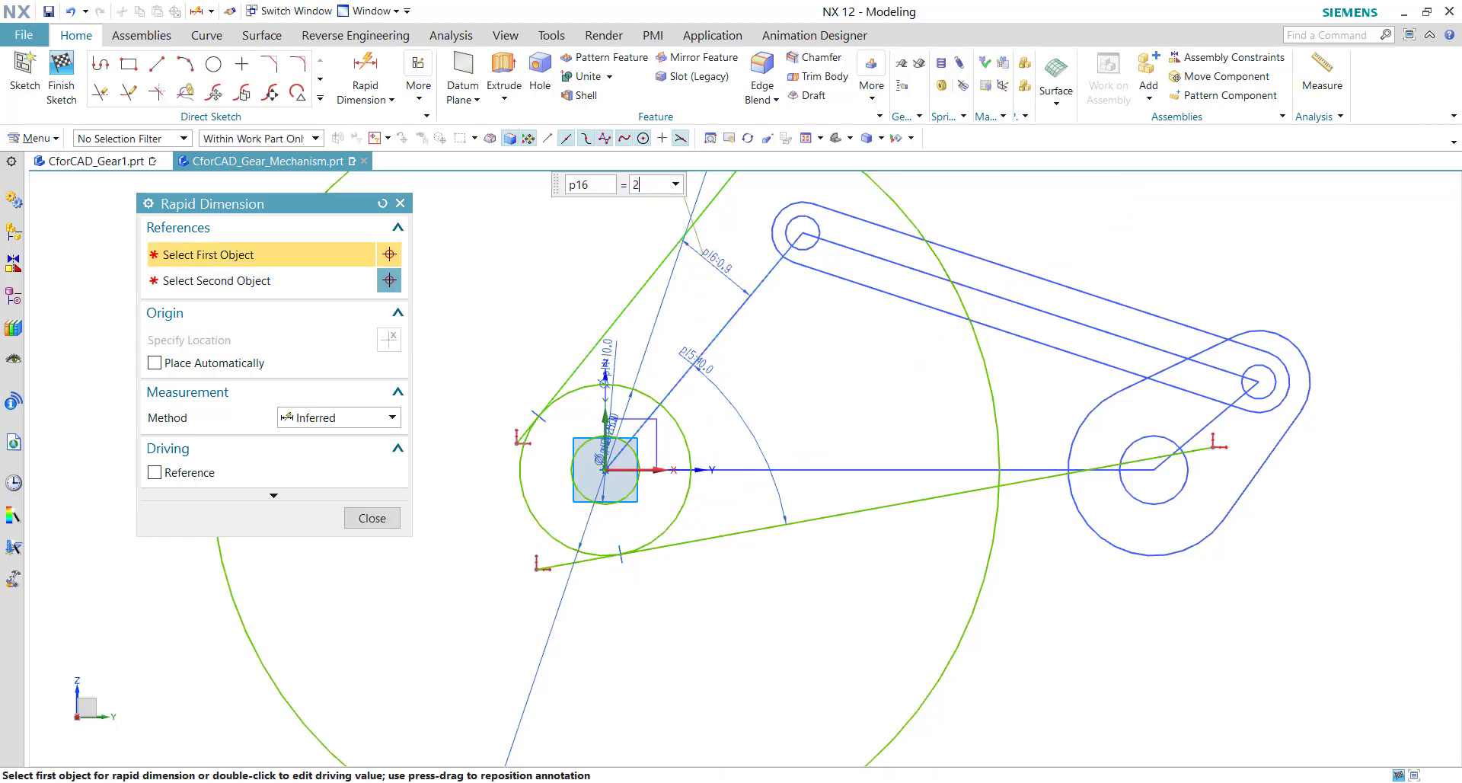
type("20")
key("Return")
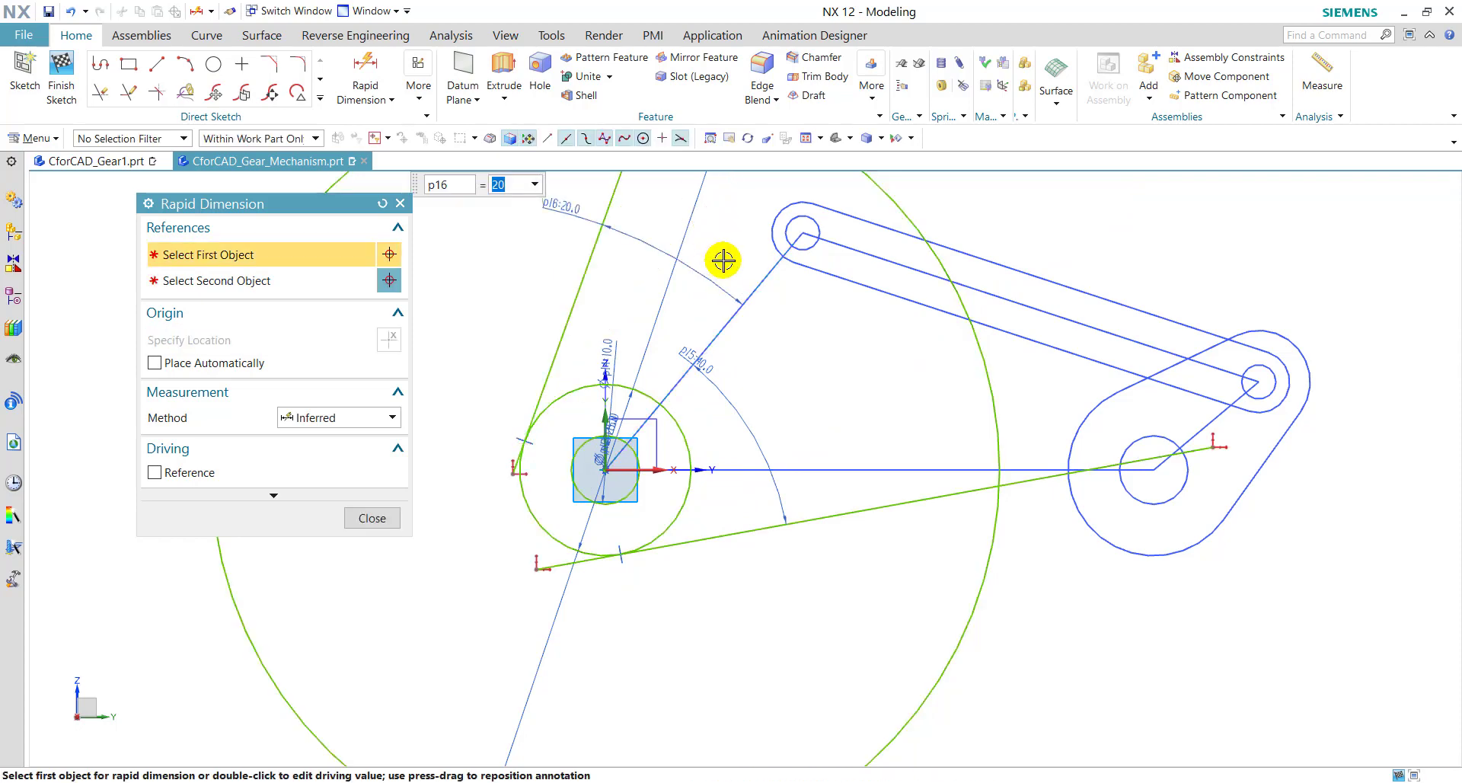
scroll(762, 358, "down", 2)
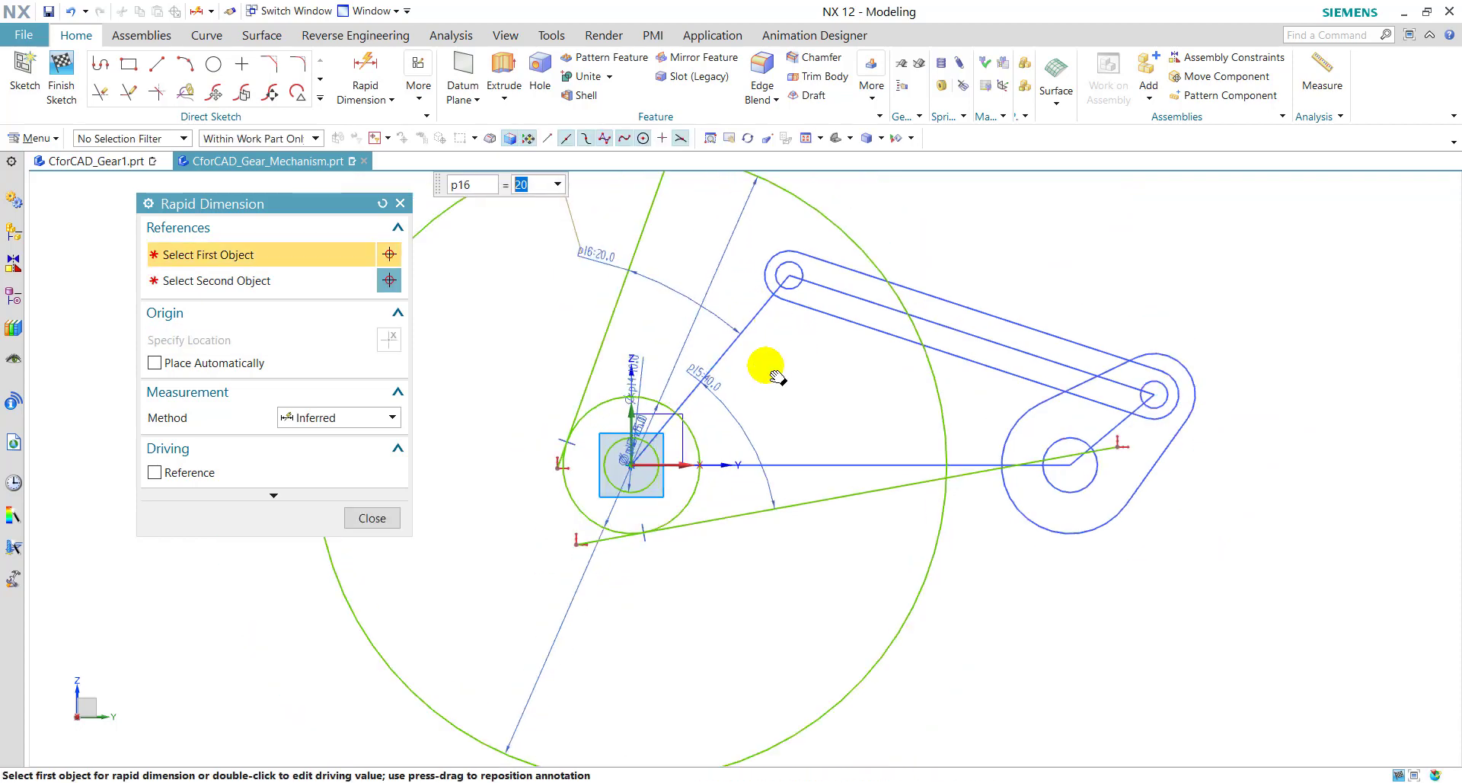
left_click(372, 517)
Trim the ends of both tangent lines that extend outside the large circle
scroll(930, 274, "down", 2)
scroll(591, 352, "down", 2)
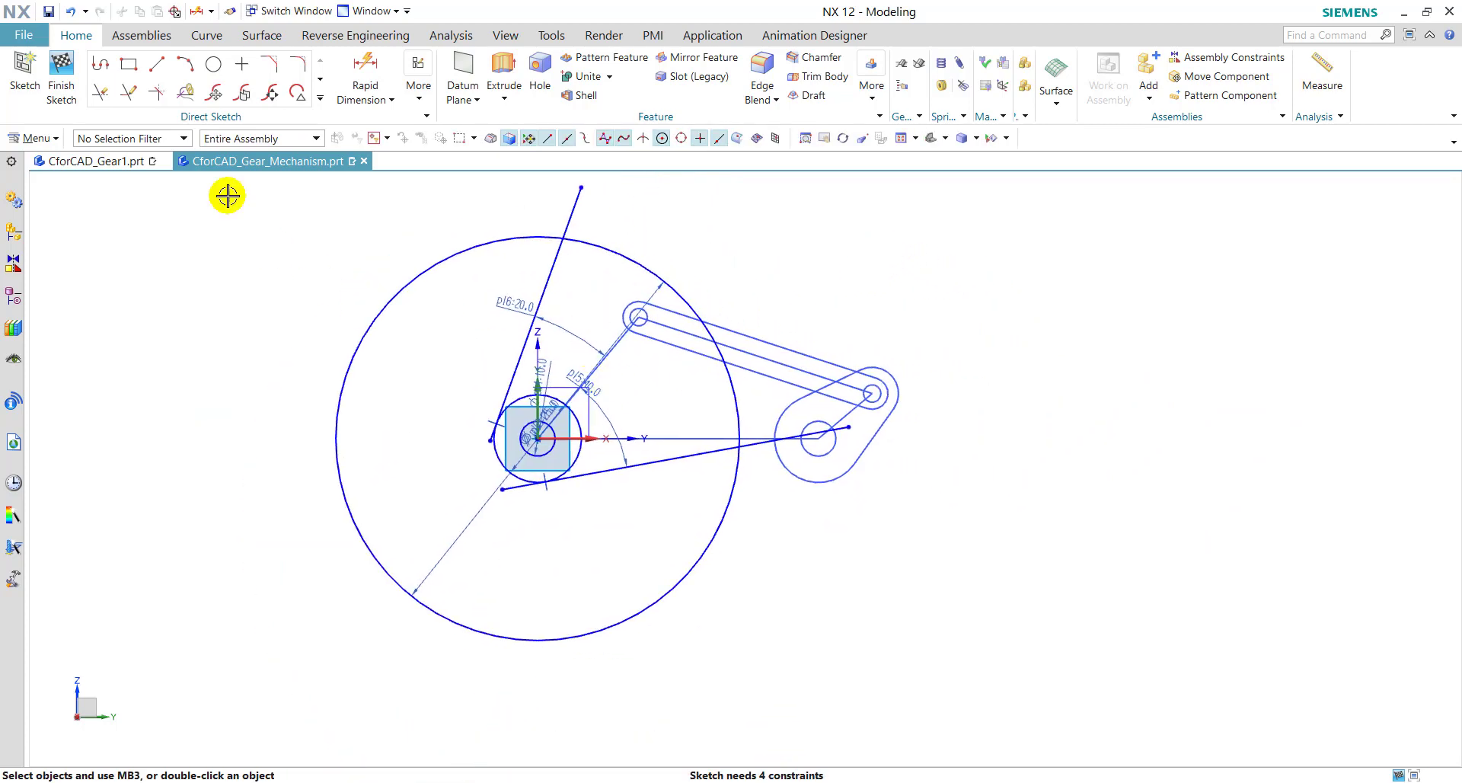
left_click(100, 92)
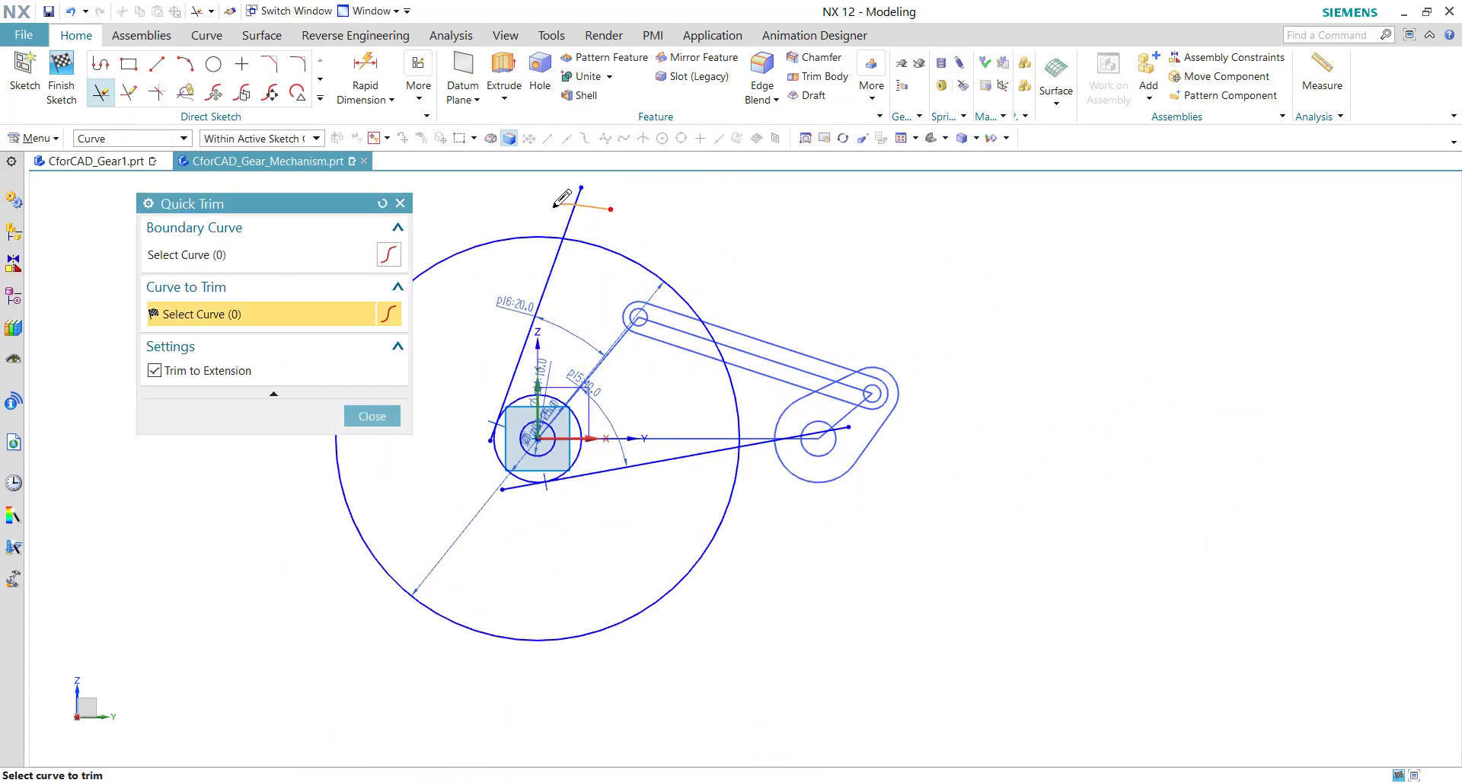
scroll(762, 426, "up", 4)
scroll(766, 342, "down", 2)
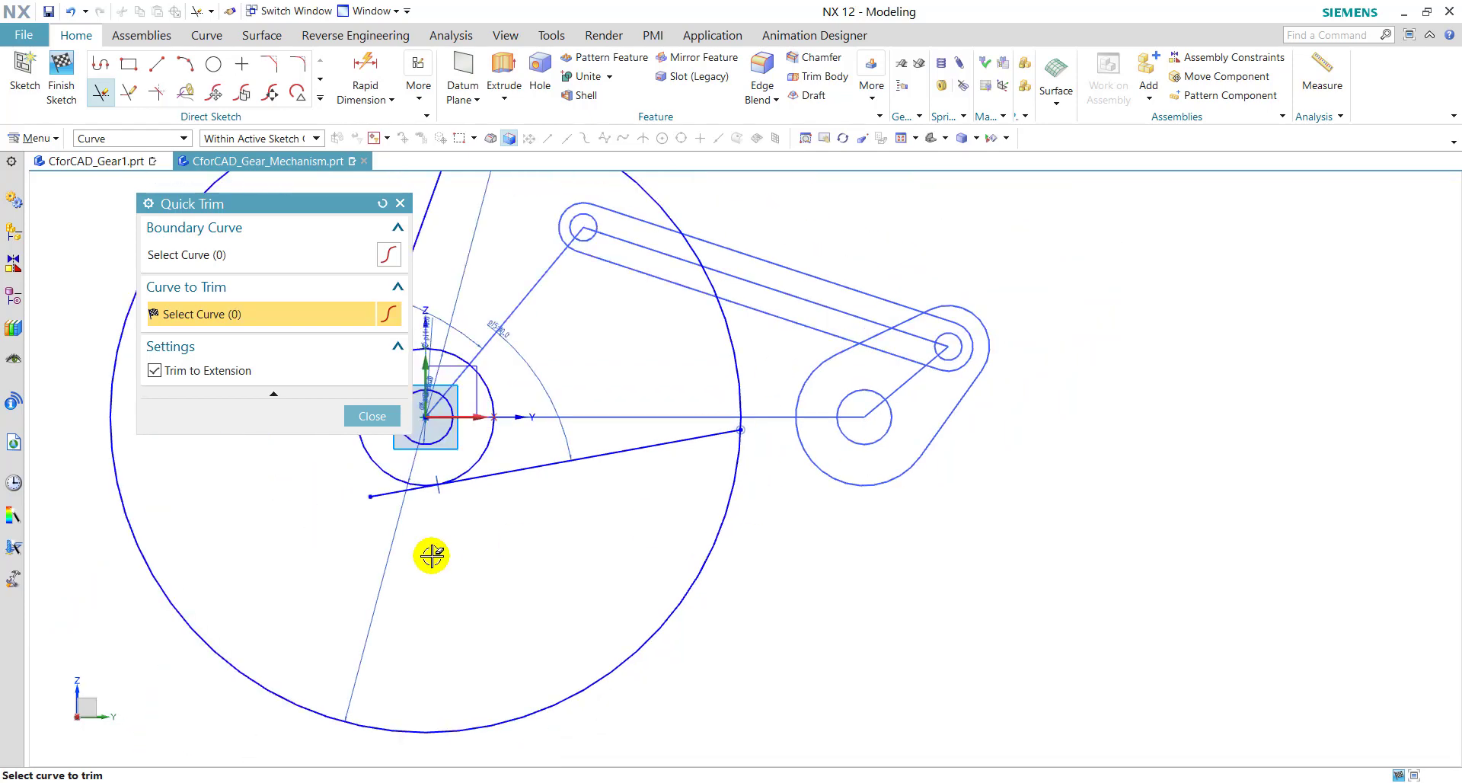
Trim the short ends of both lines past their tangent points on the 25 mm circle and finish the sketch
middle_click_drag(431, 556, 620, 565, "shift")
scroll(601, 575, "up", 3)
scroll(502, 436, "down", 2)
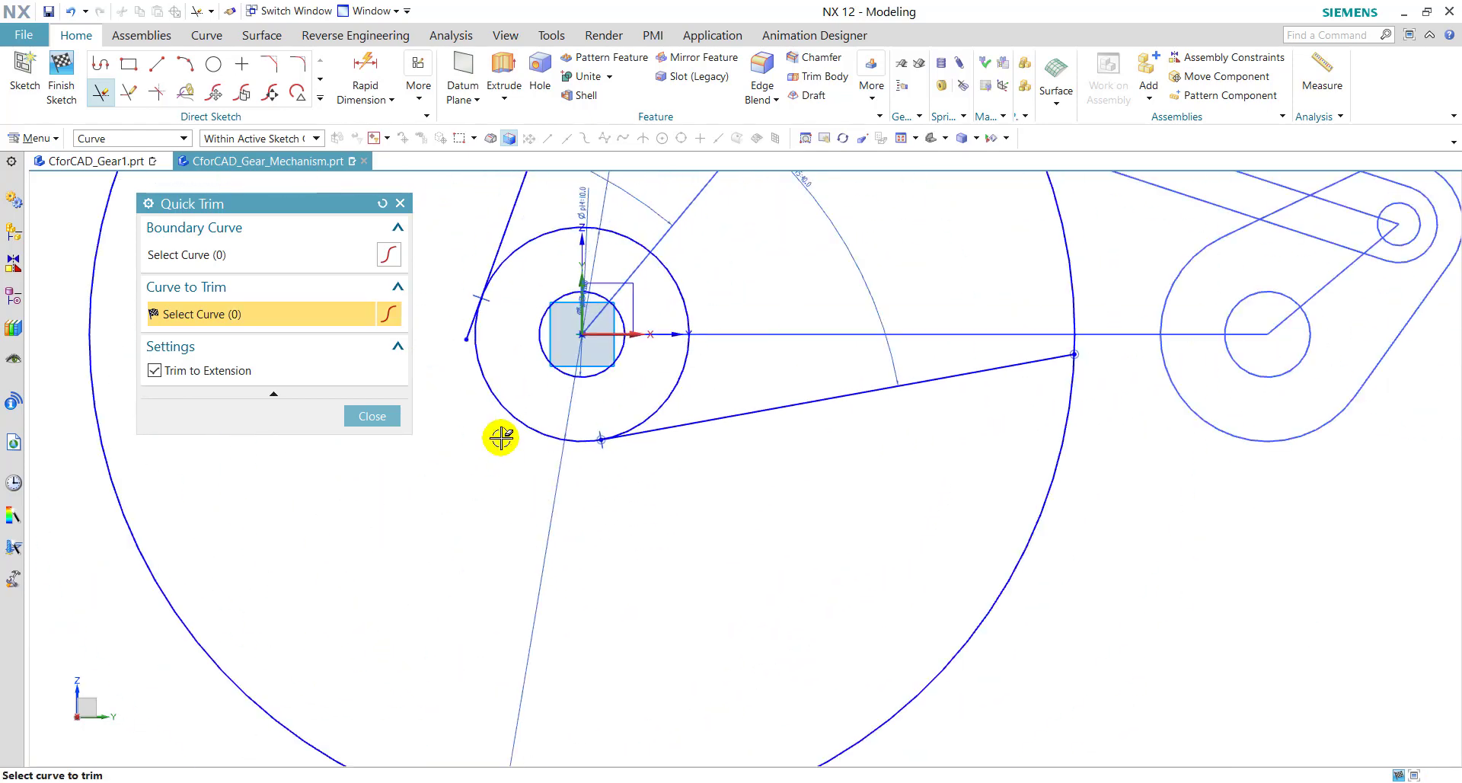
middle_click_drag(501, 438, 594, 598, "shift")
scroll(561, 509, "up", 5)
left_click(576, 471)
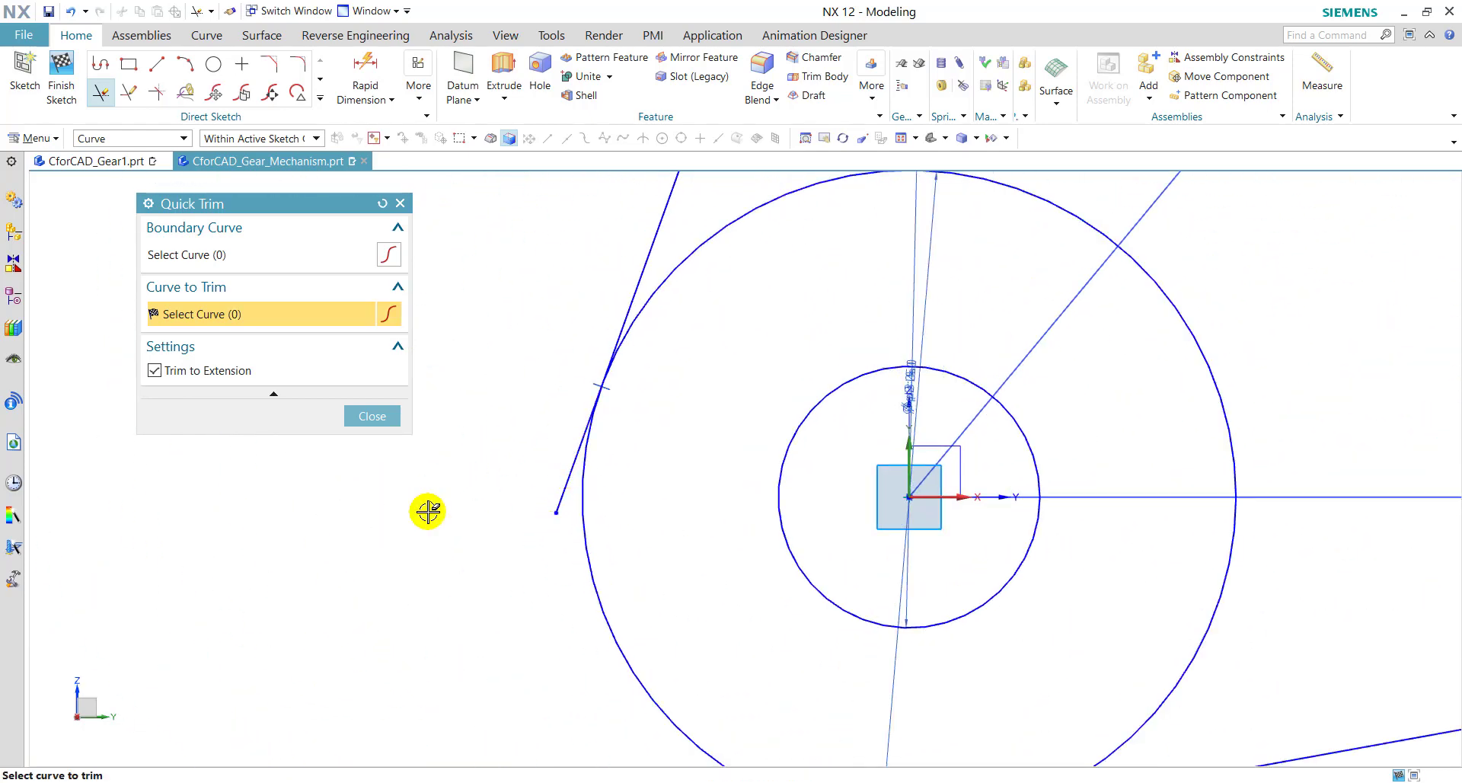
left_click_drag(563, 425, 577, 487)
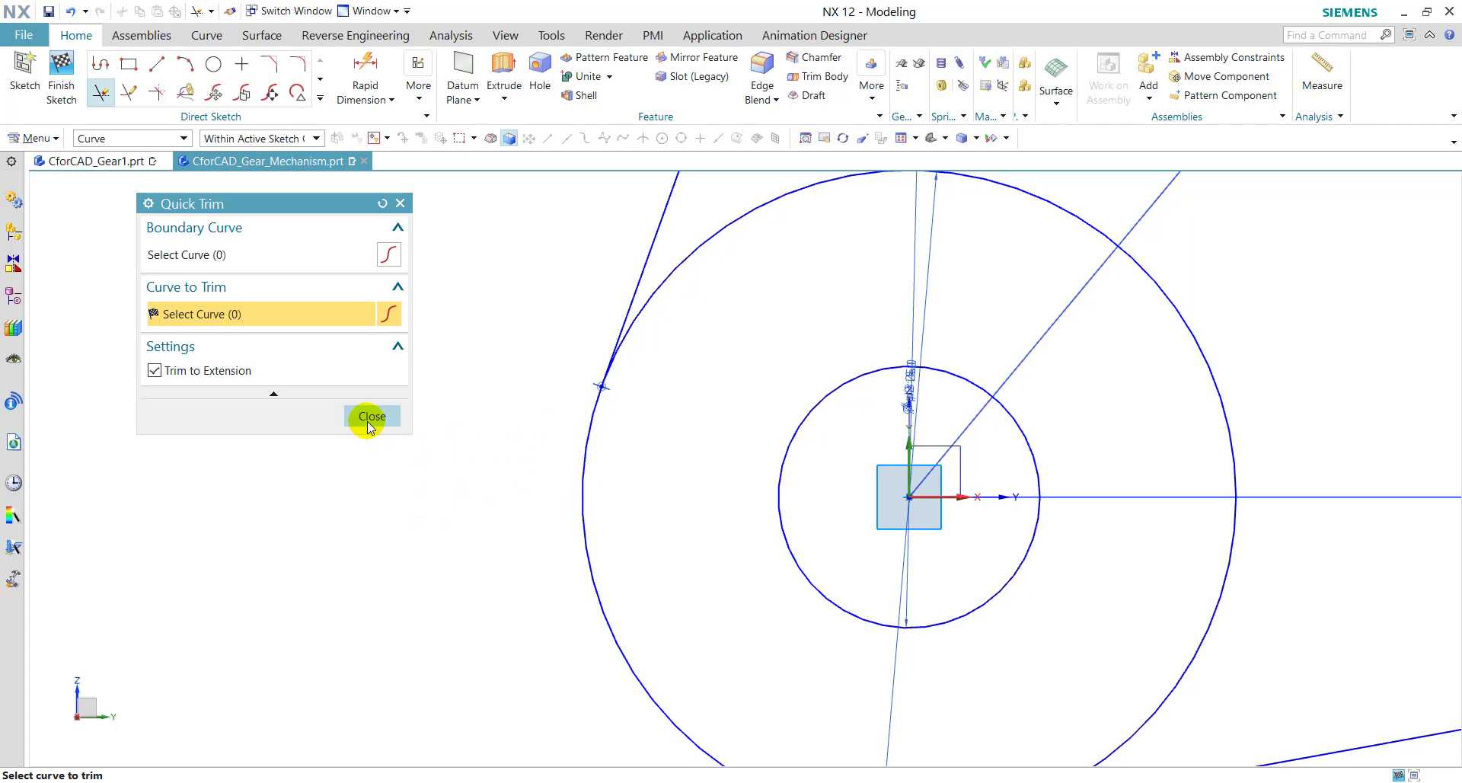
left_click(372, 416)
scroll(528, 398, "down", 3)
scroll(774, 378, "down", 2)
mouse_move(774, 379)
middle_mouse_down("shift")
mouse_move(901, 238)
mouse_move(882, 327)
middle_mouse_up("shift")
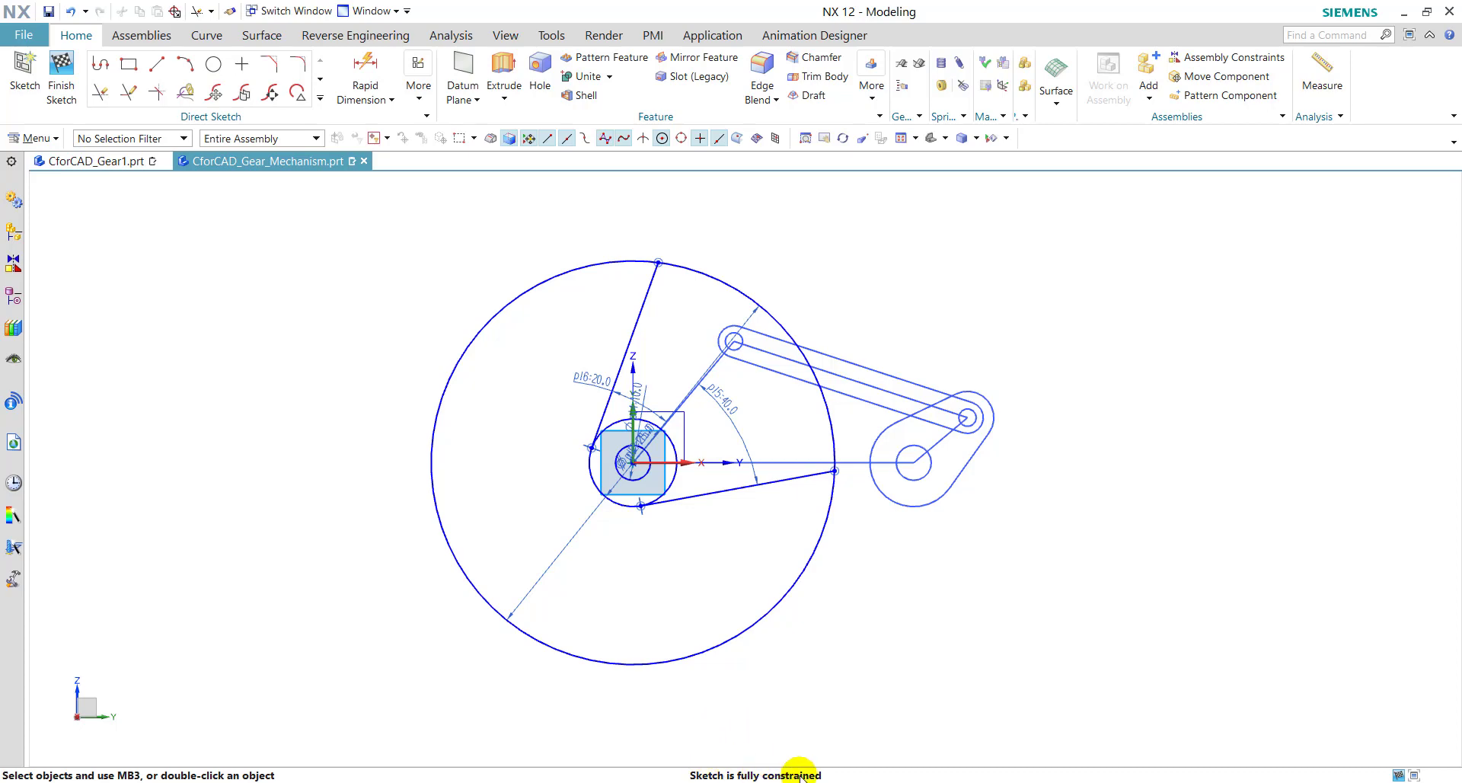
left_click(60, 83)
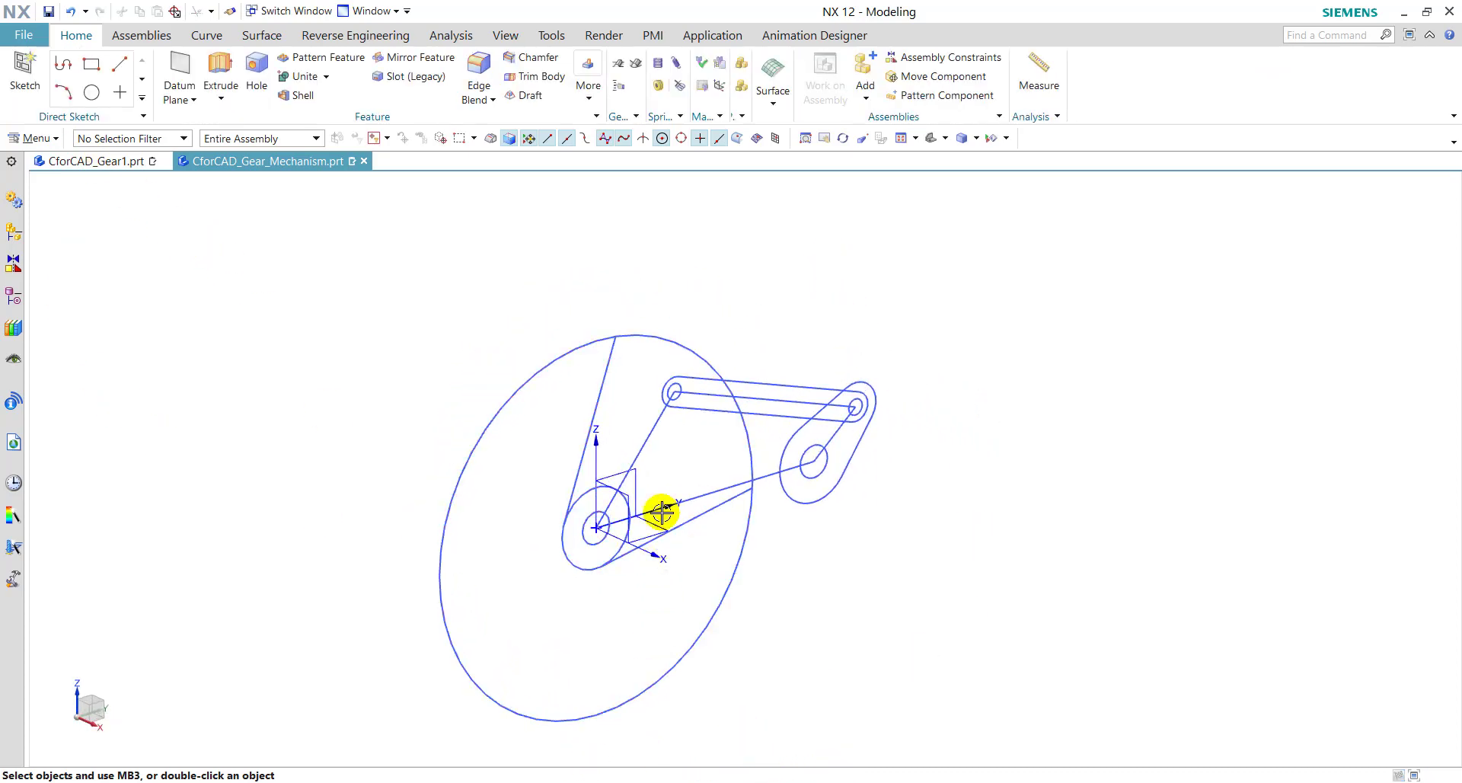
Extrude the crank outline 5 mm in the reversed direction, selecting its section with the Region Boundary Curve rule
left_click(220, 69)
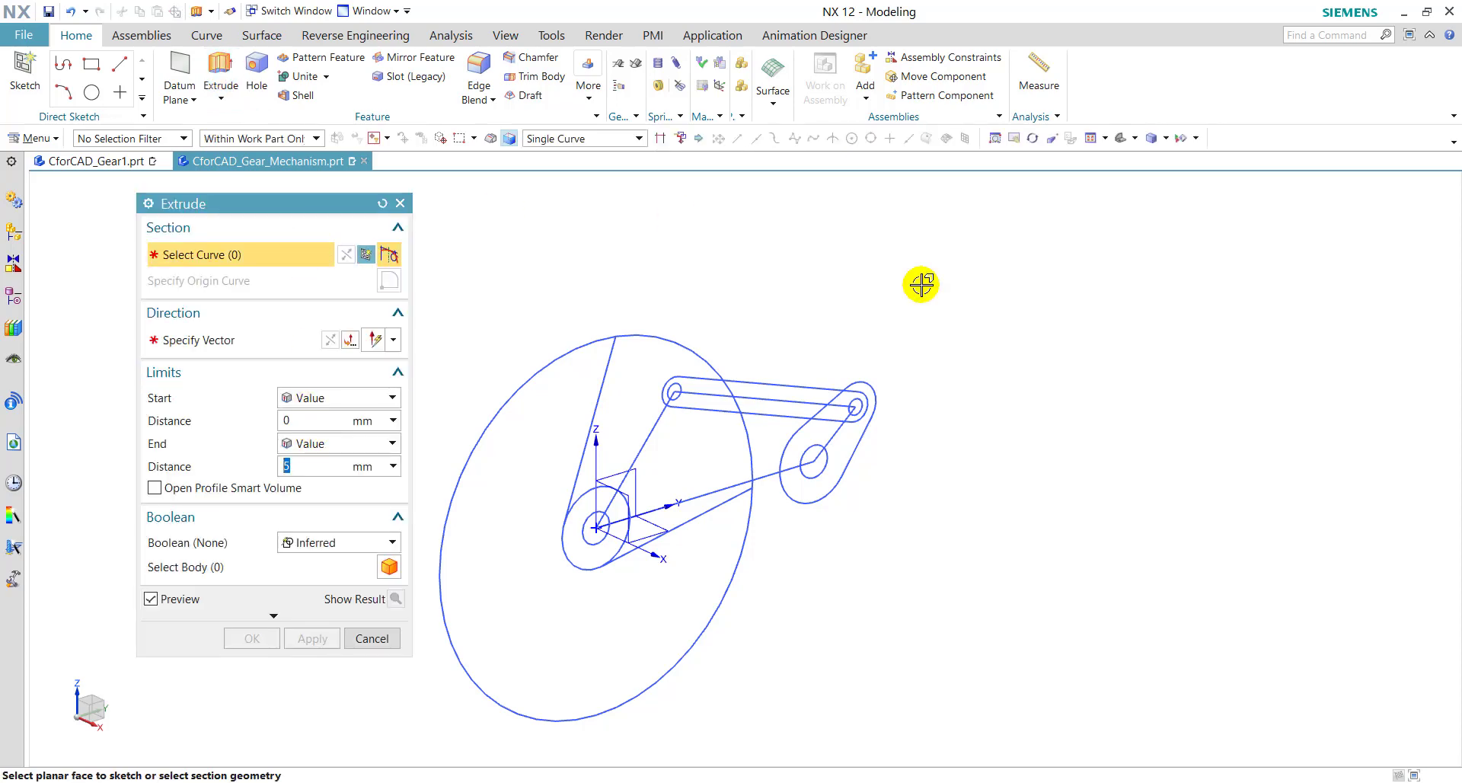
left_click(586, 140)
left_click(594, 254)
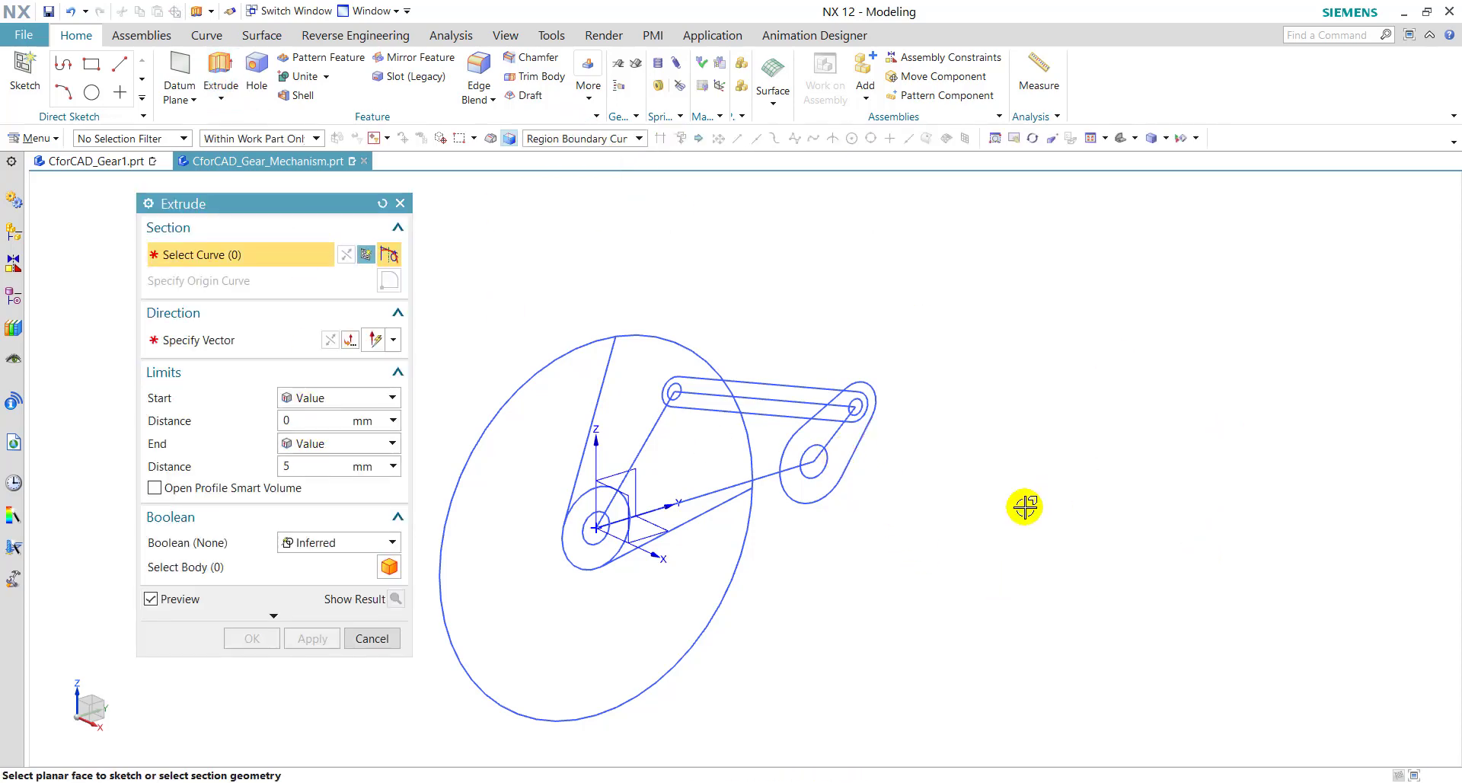
left_click(882, 468)
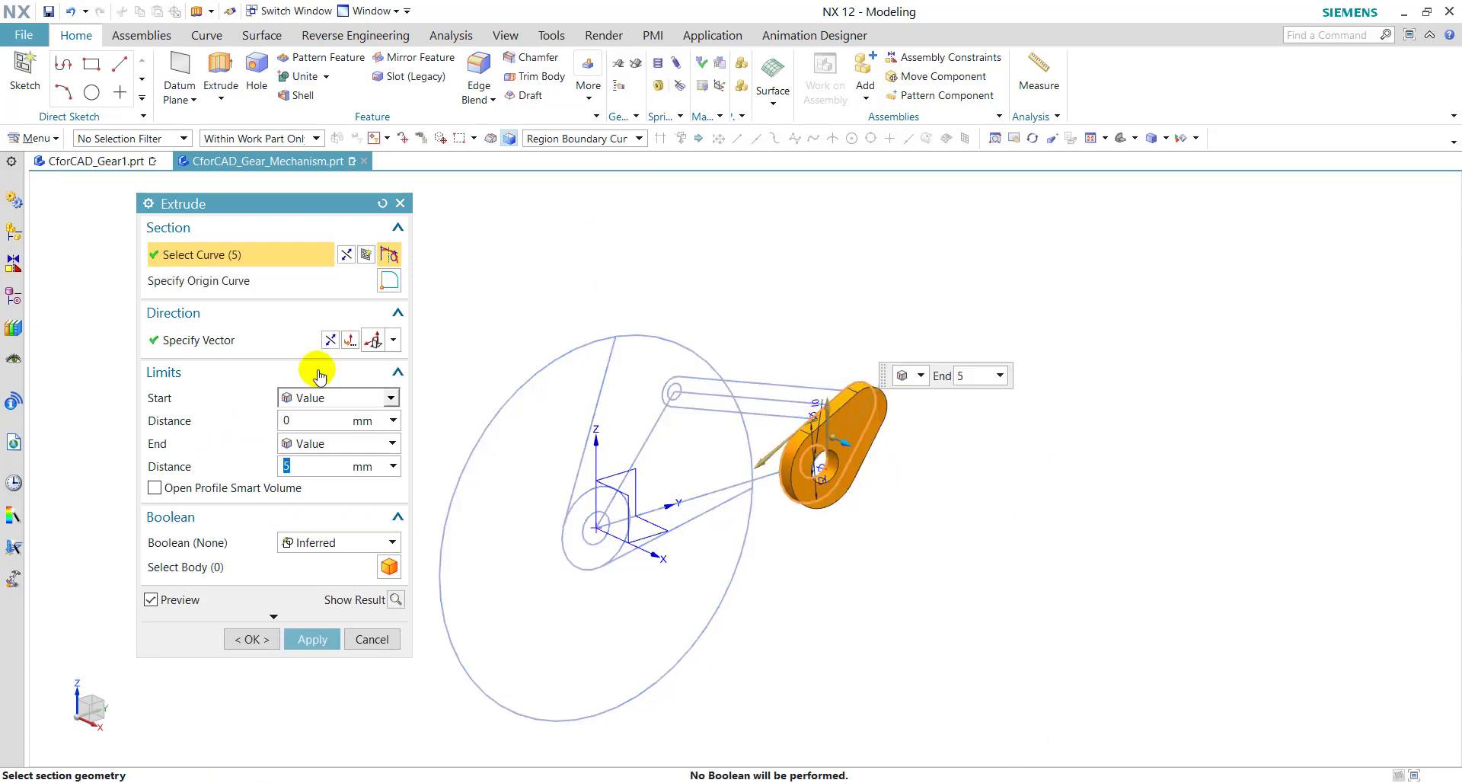
left_click(337, 343)
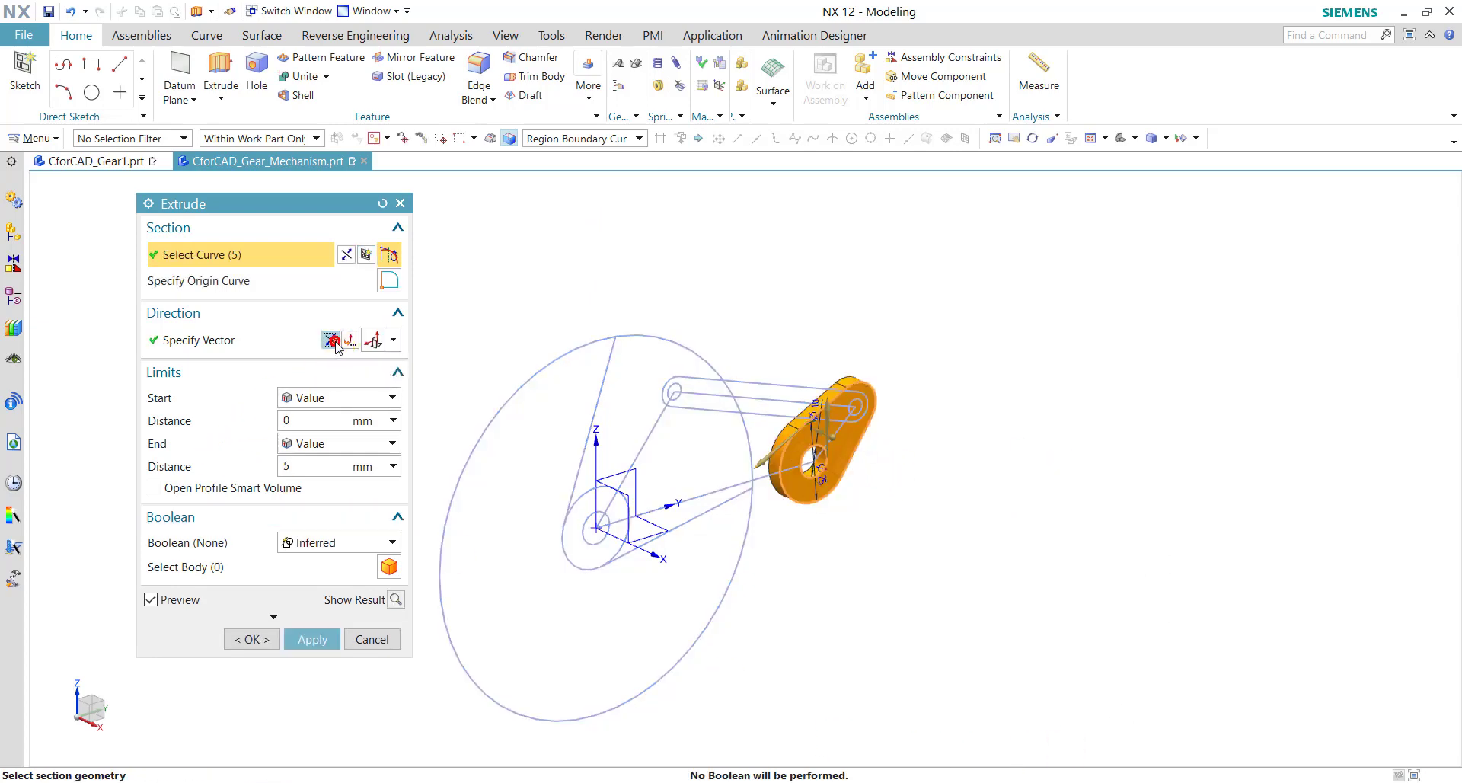
left_click(305, 471)
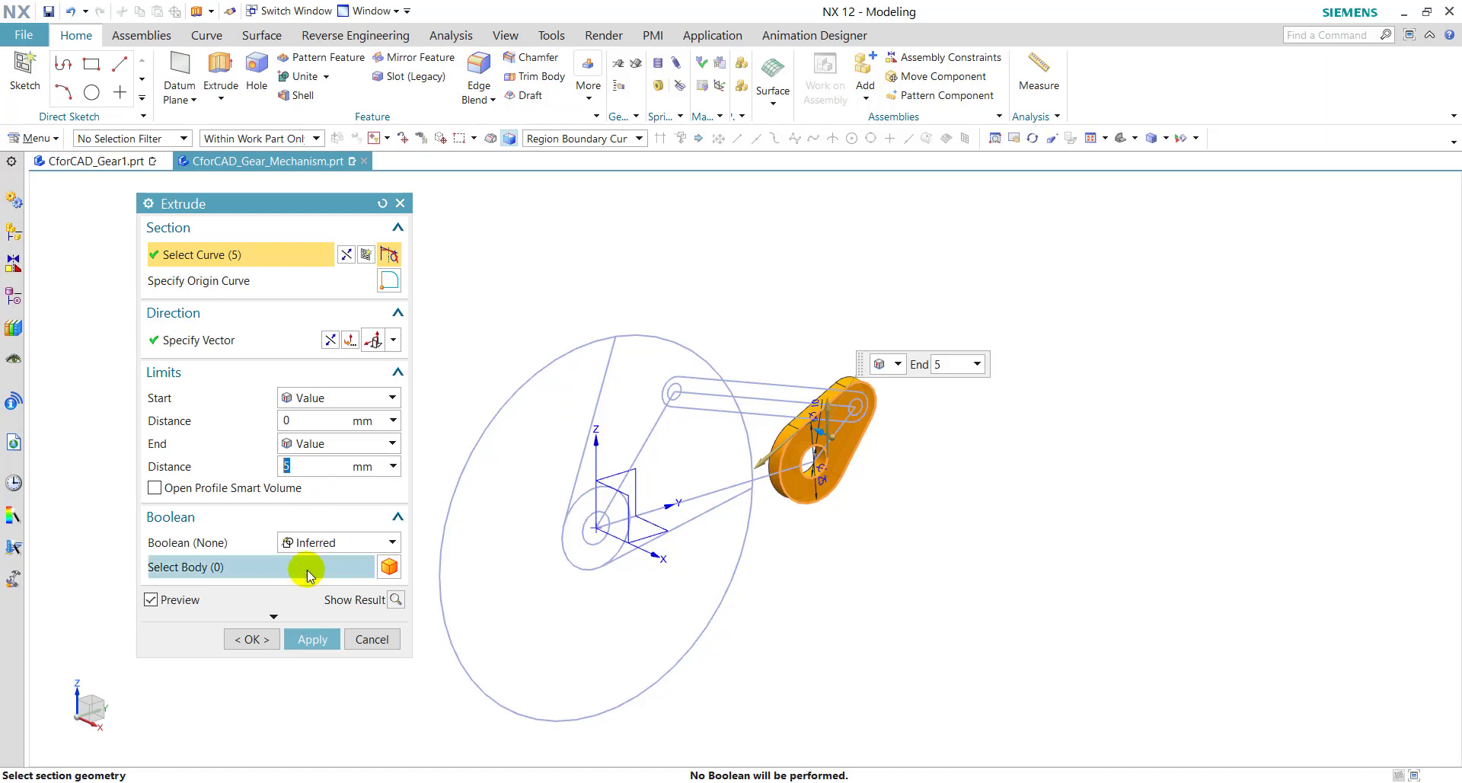
left_click(312, 639)
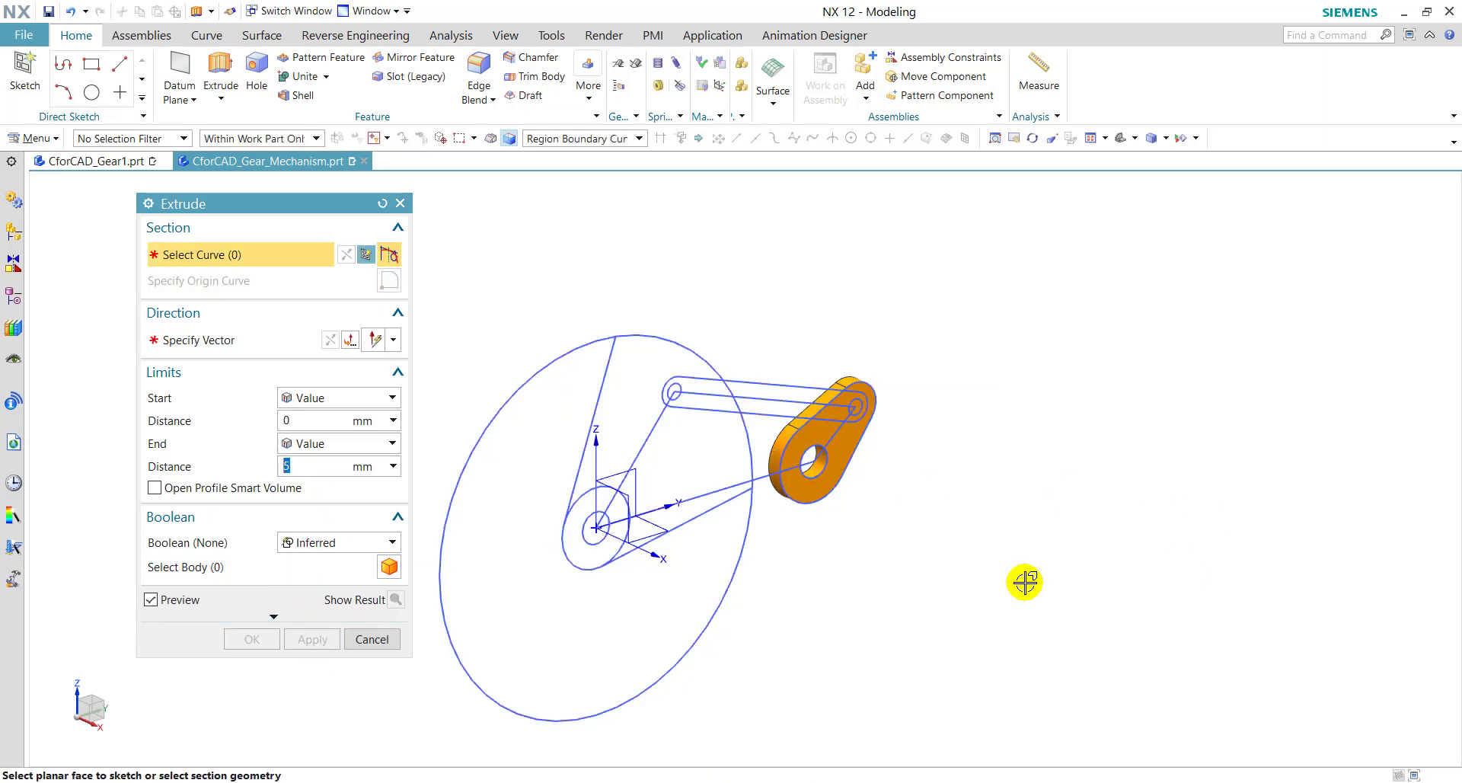
Extrude the coupler link region of SKETCH_002 from 0 to 5 mm with the inferred Boolean and end the Extrude command
middle_click_drag(935, 560, 1003, 518, "shift")
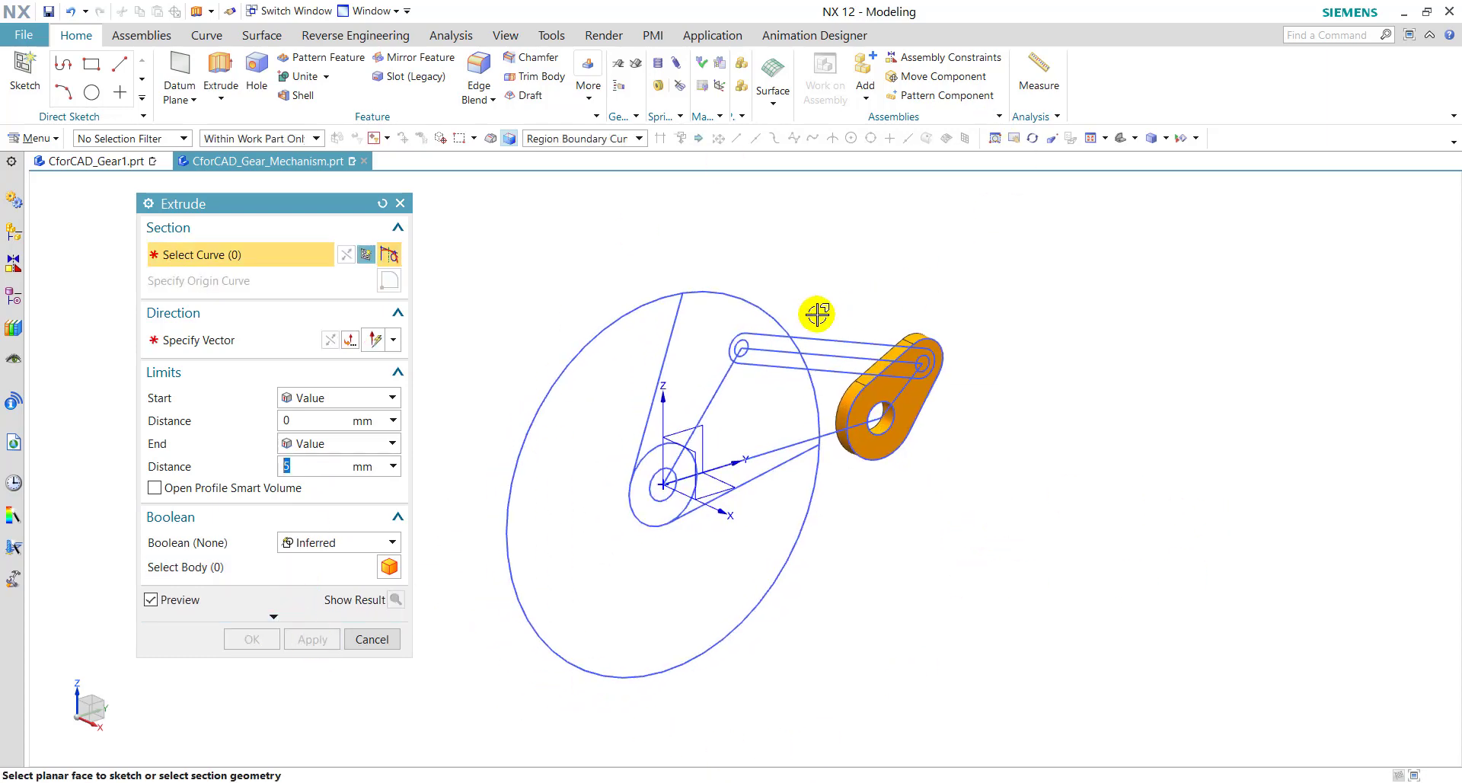
scroll(812, 313, "up", 5)
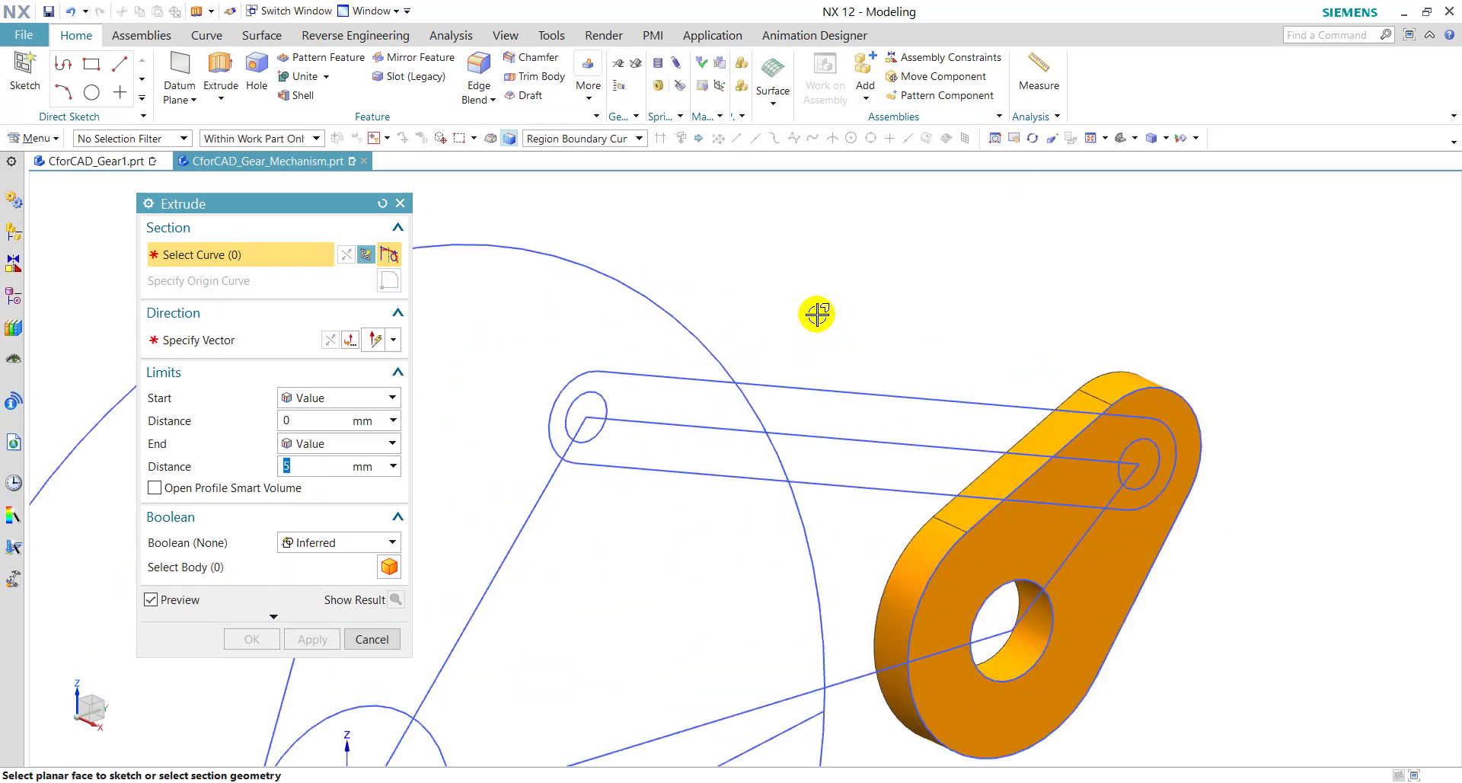
left_click(694, 396)
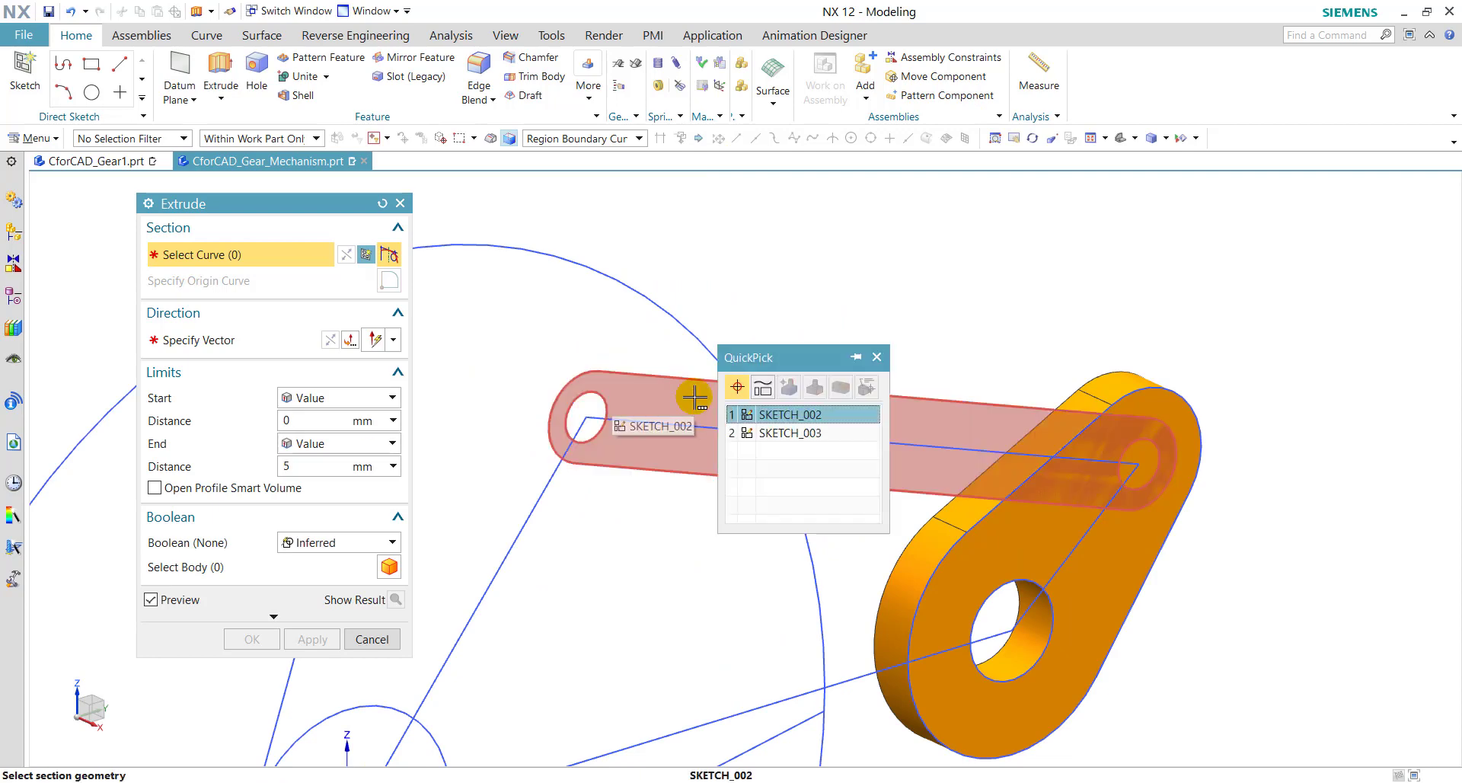
left_click(812, 418)
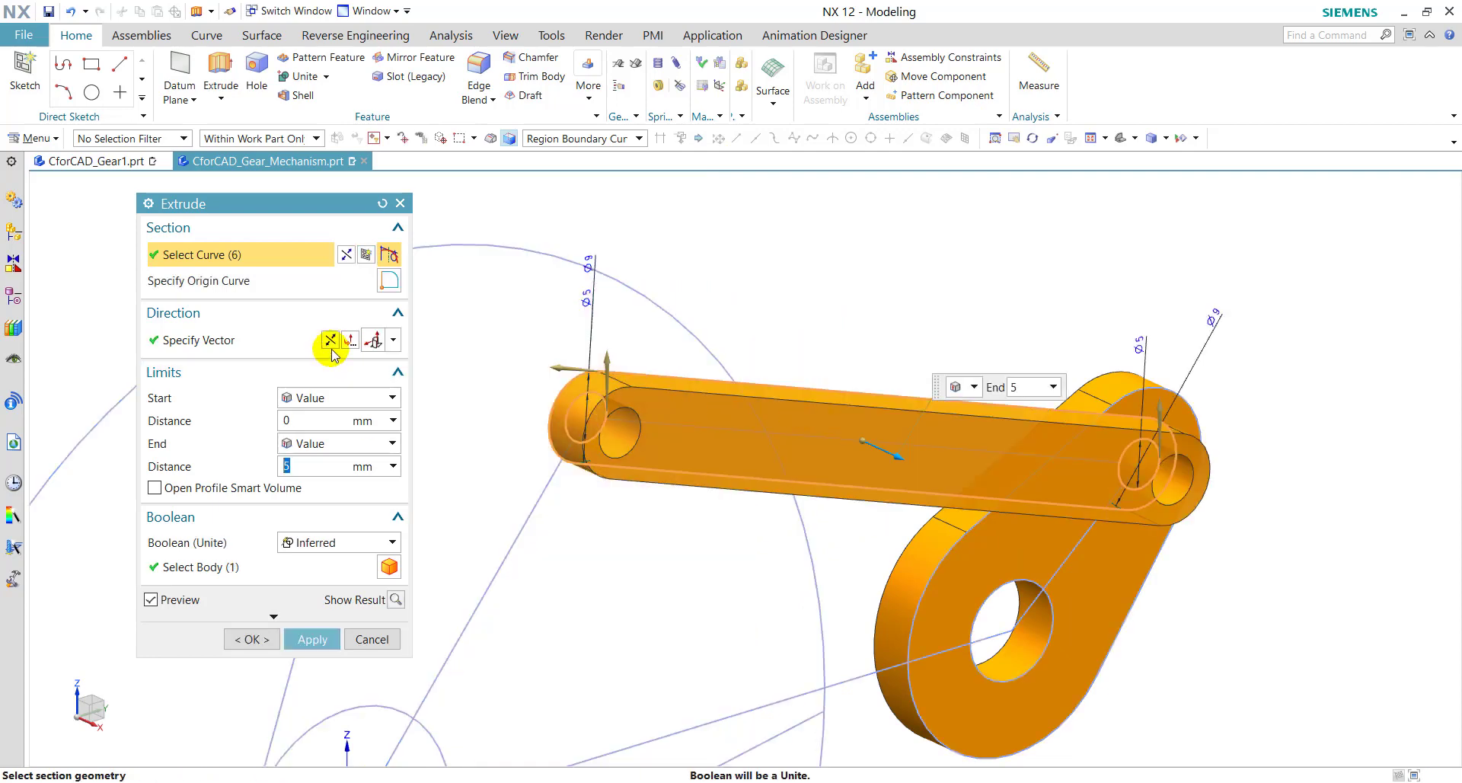
scroll(1024, 278, "down", 2)
left_click(327, 466)
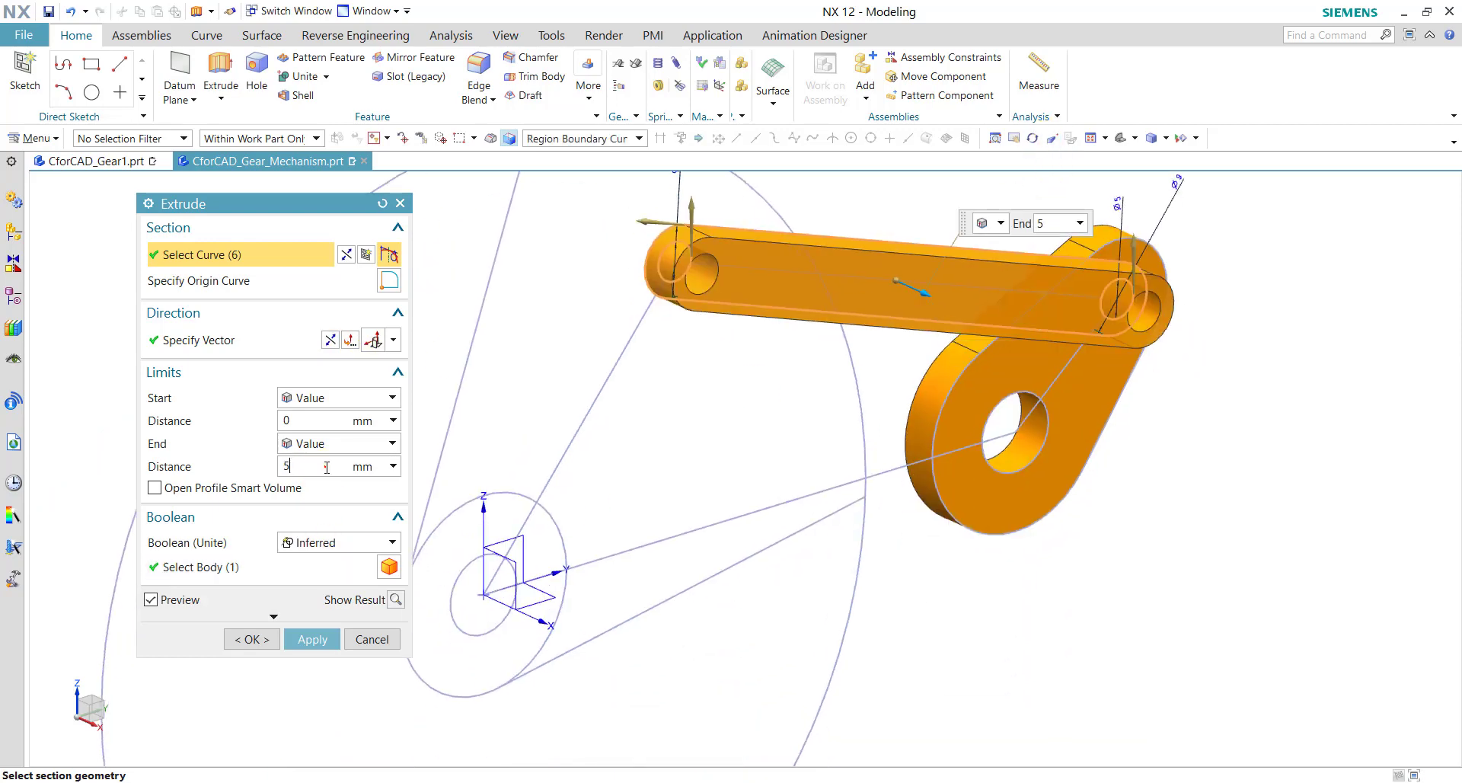
left_click(312, 639)
scroll(733, 491, "down", 4)
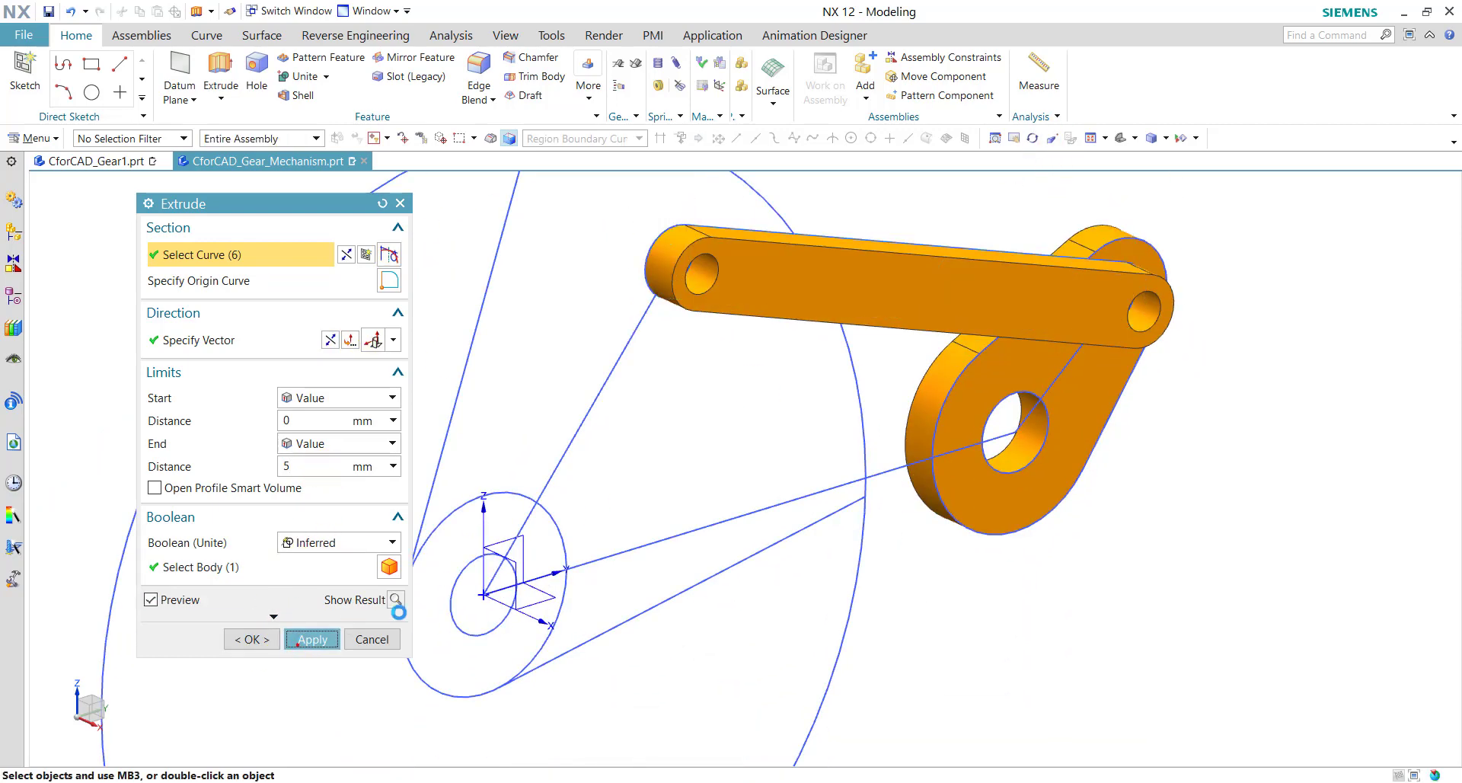
middle_click_drag(733, 491, 872, 429, "shift")
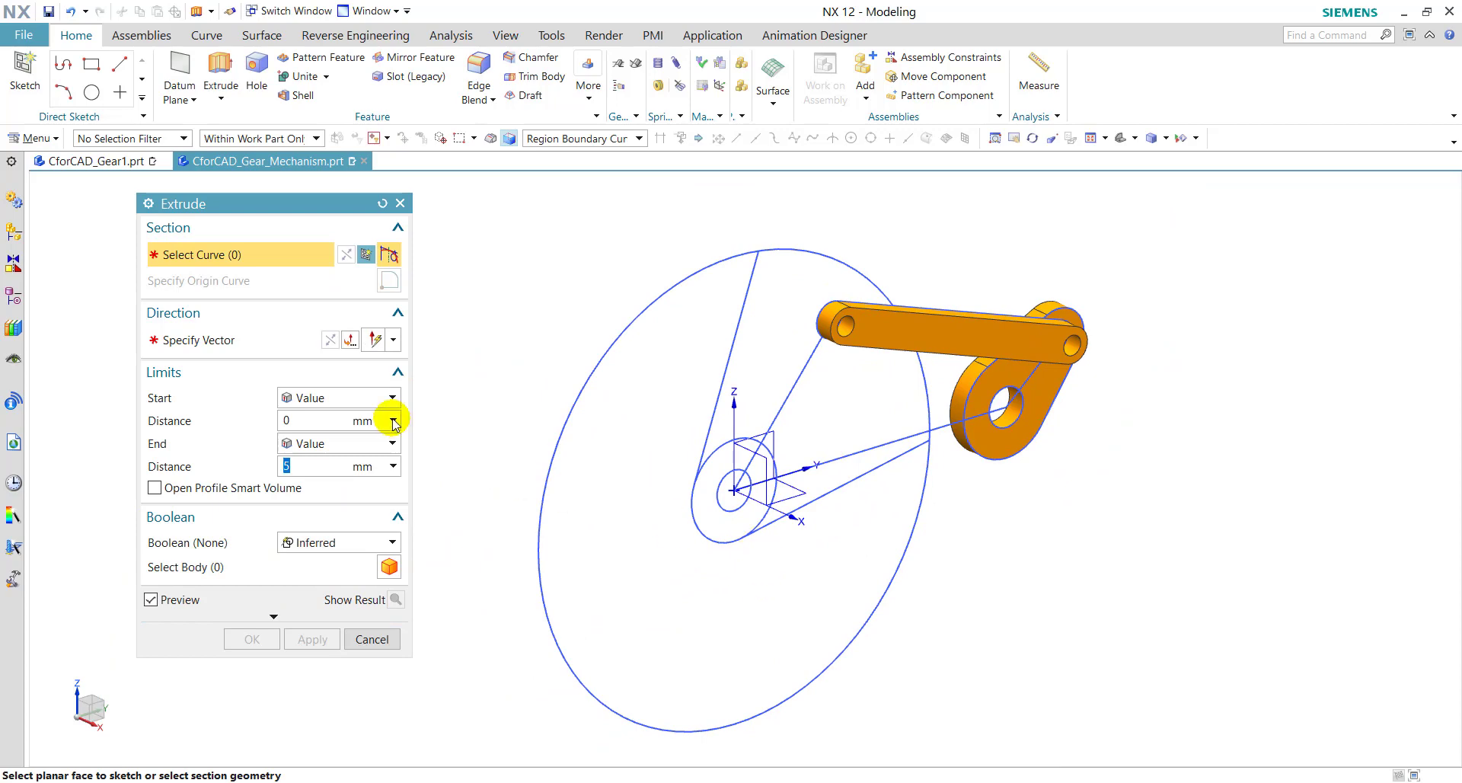
left_click(400, 203)
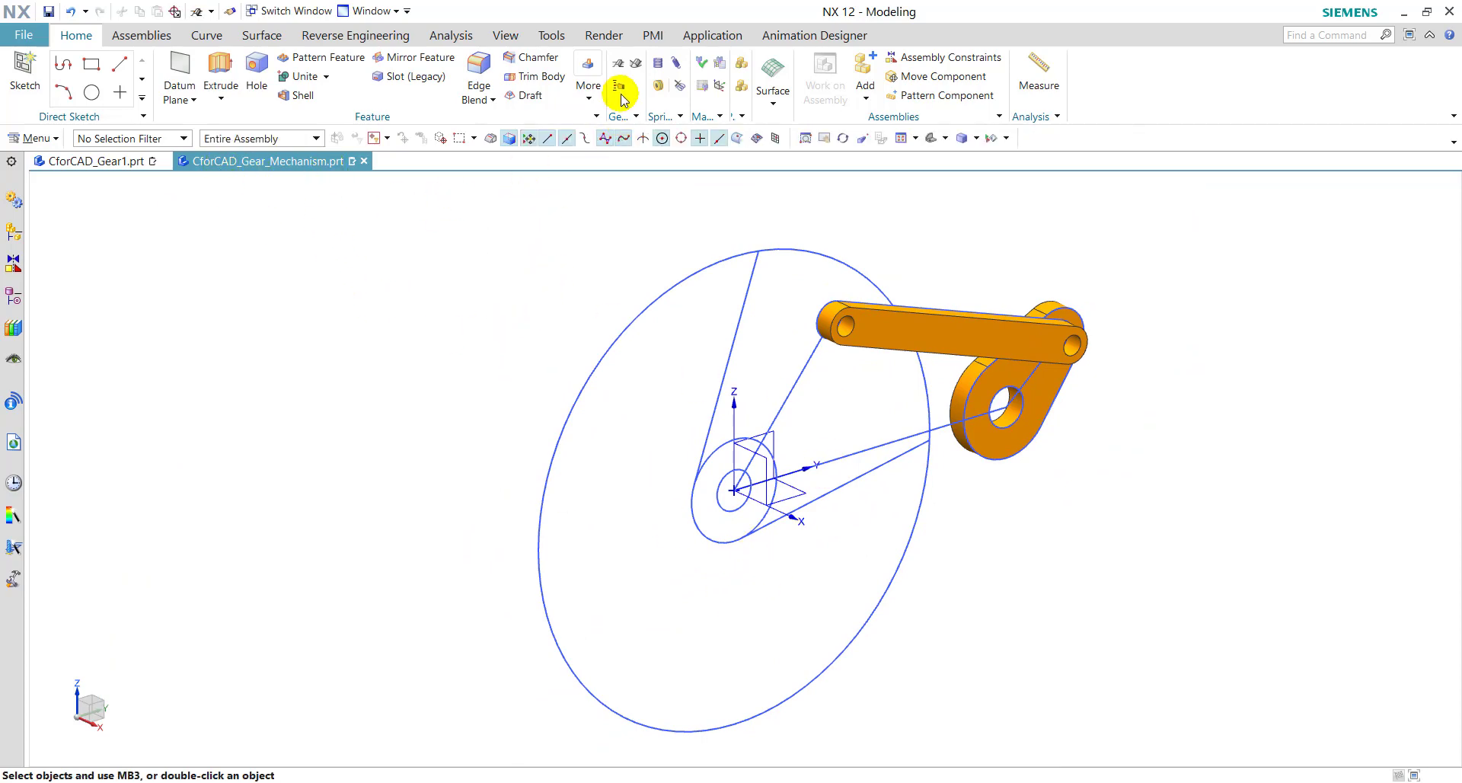
Define a straight external hobbed gear G1 with module 1.5 mm, 70 teeth, 5 mm face width and 20 degree pressure angle
left_click(618, 68)
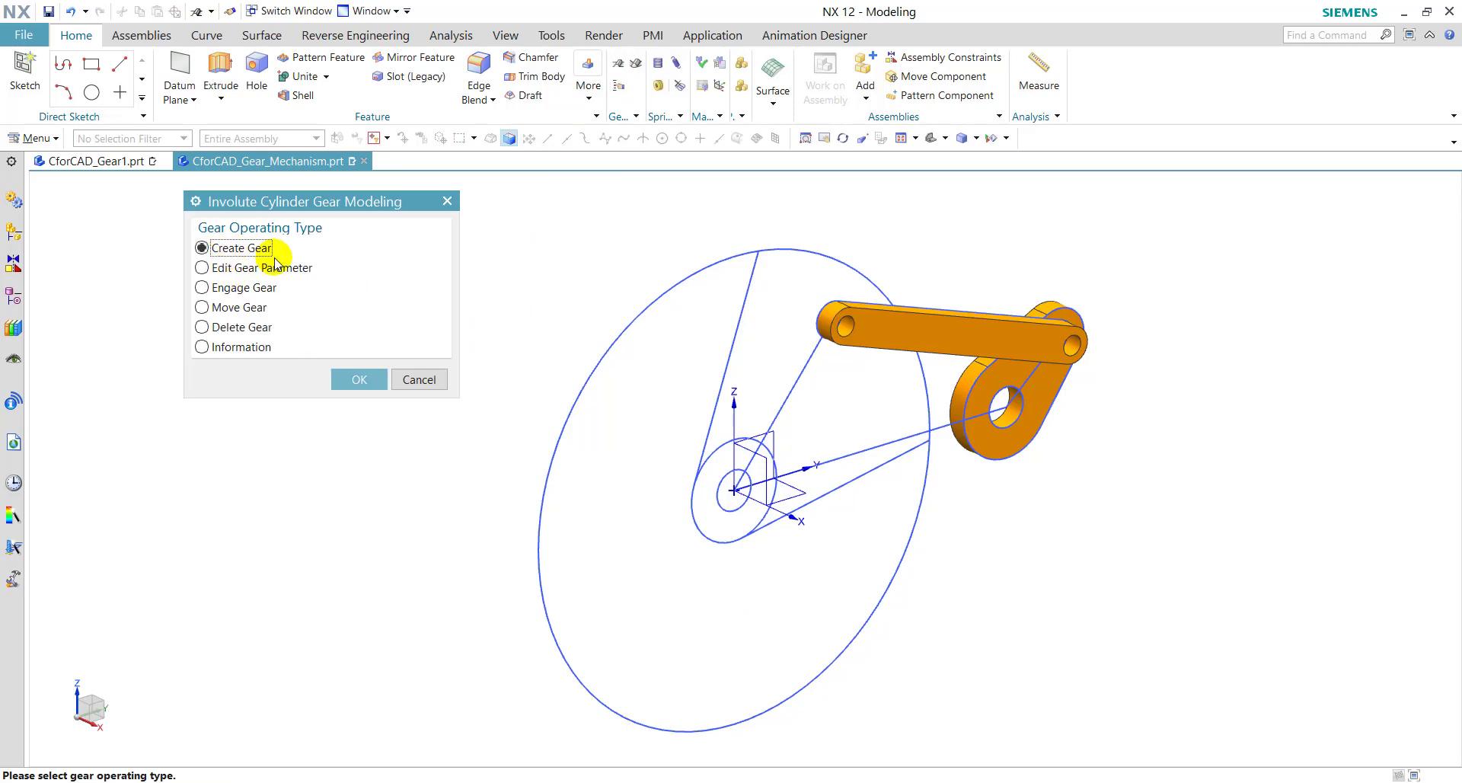
left_click(357, 379)
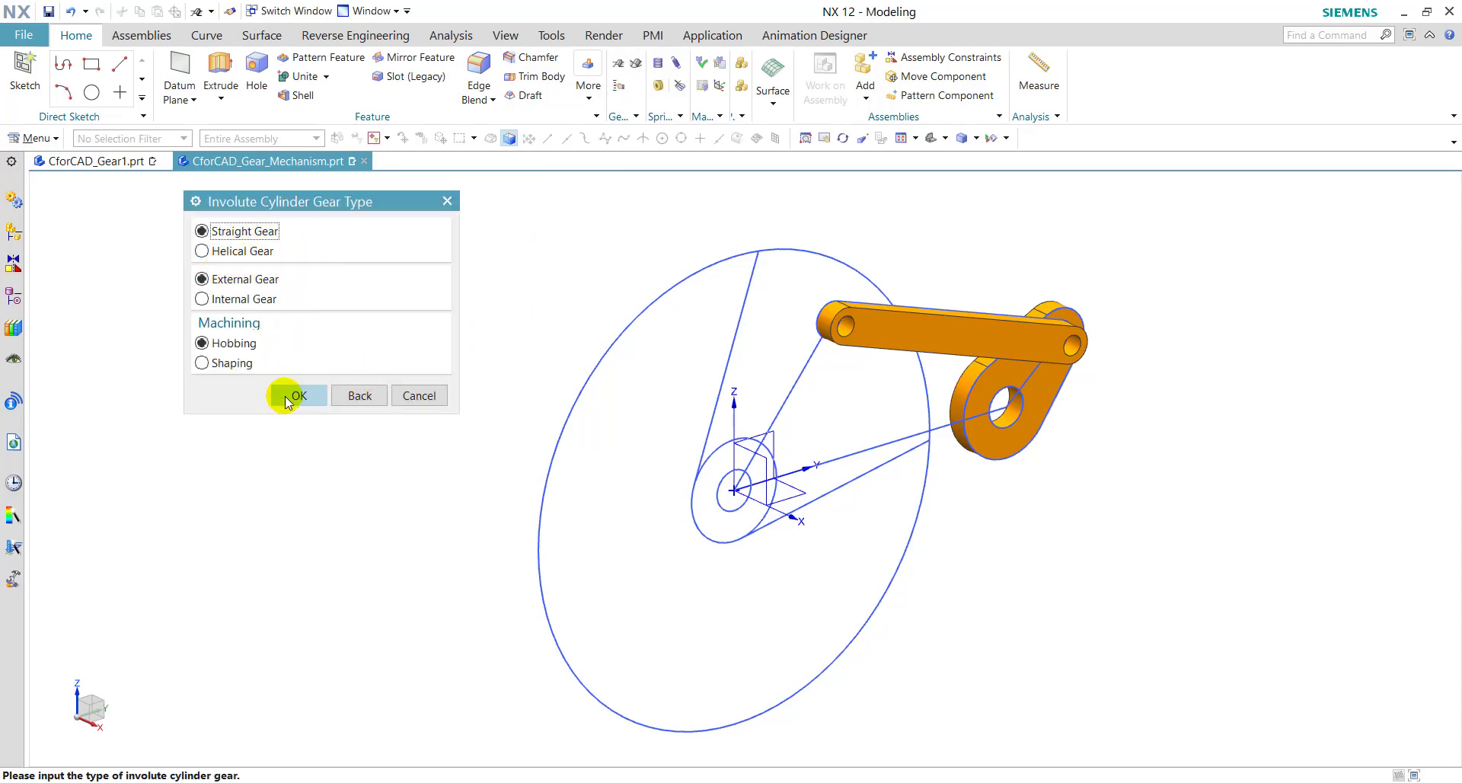
left_click(284, 396)
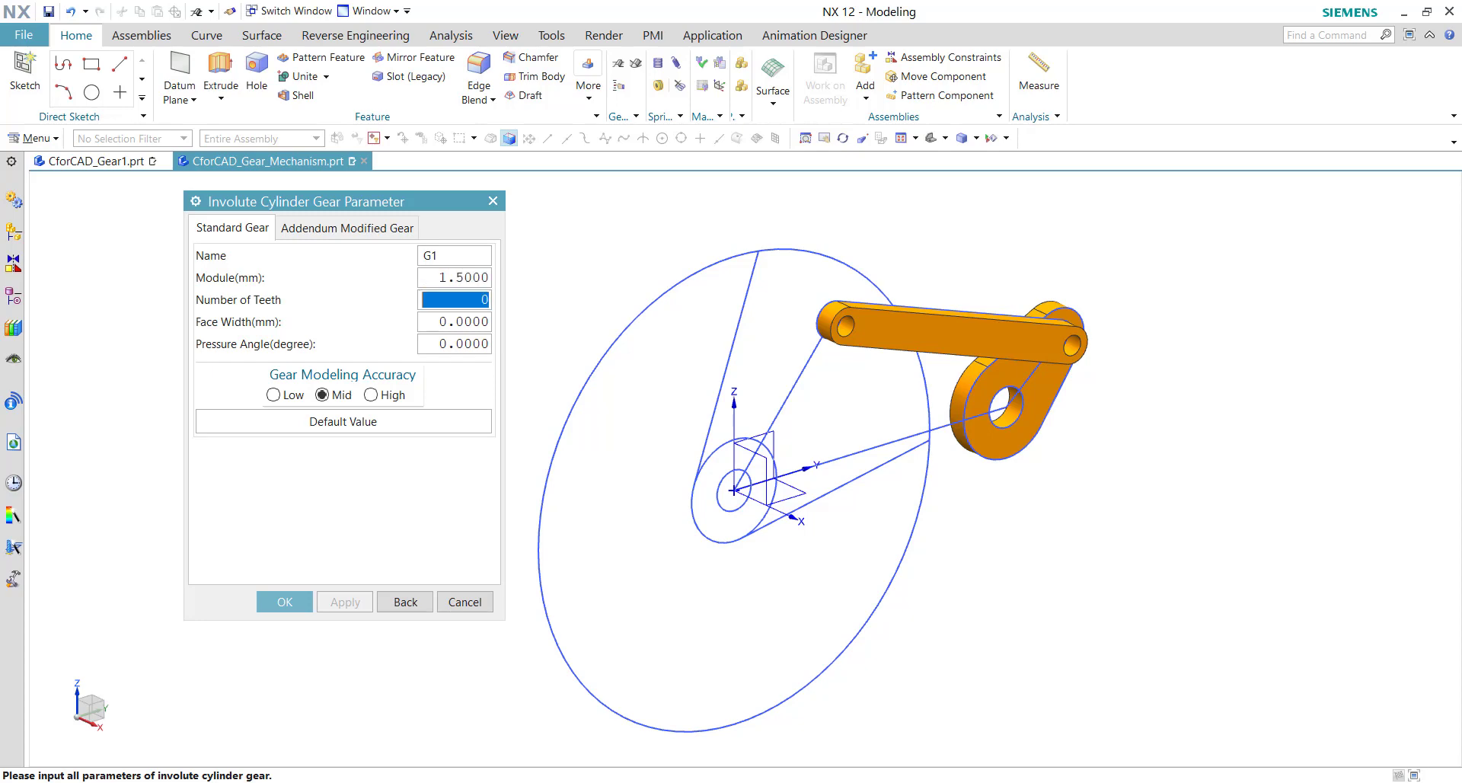
type("70")
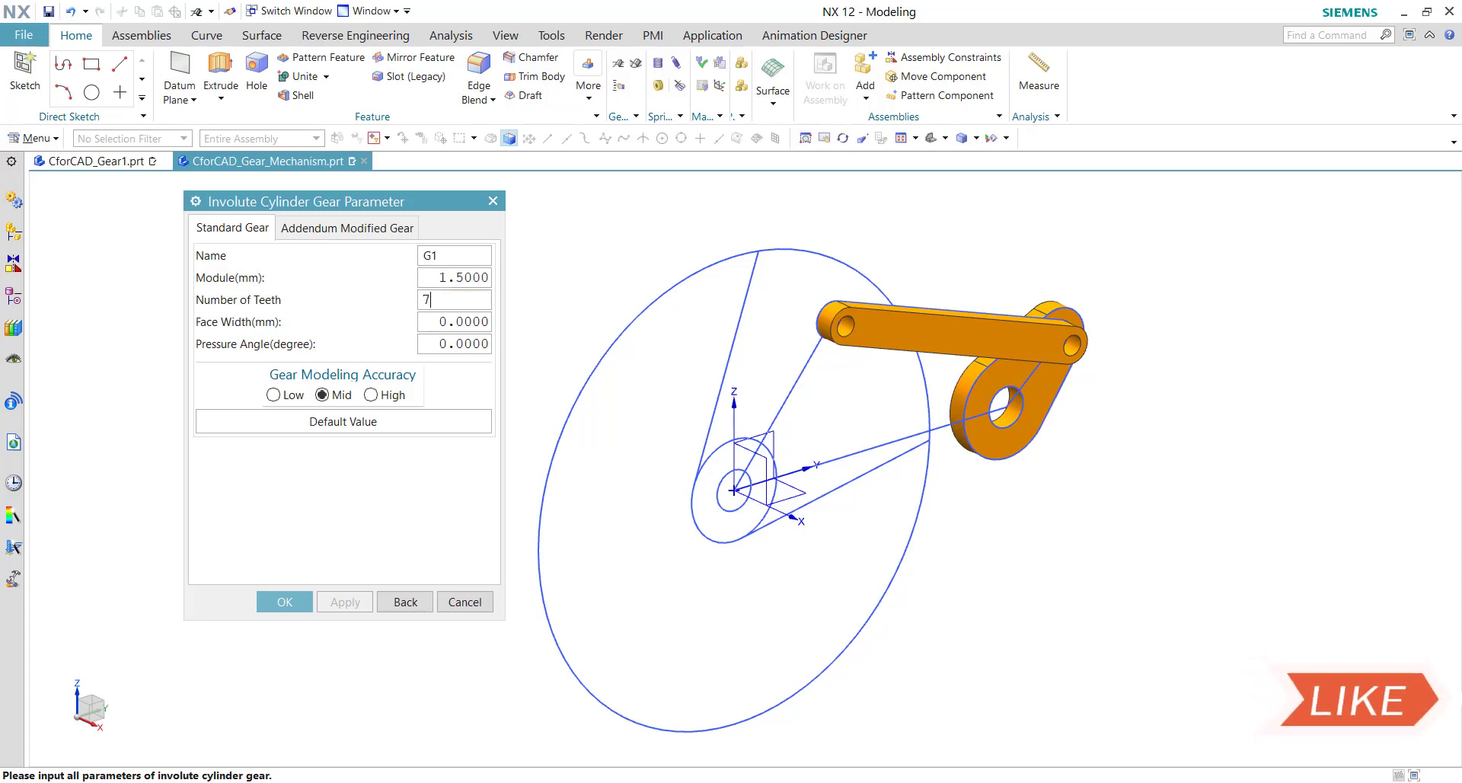
key("Tab")
type("5")
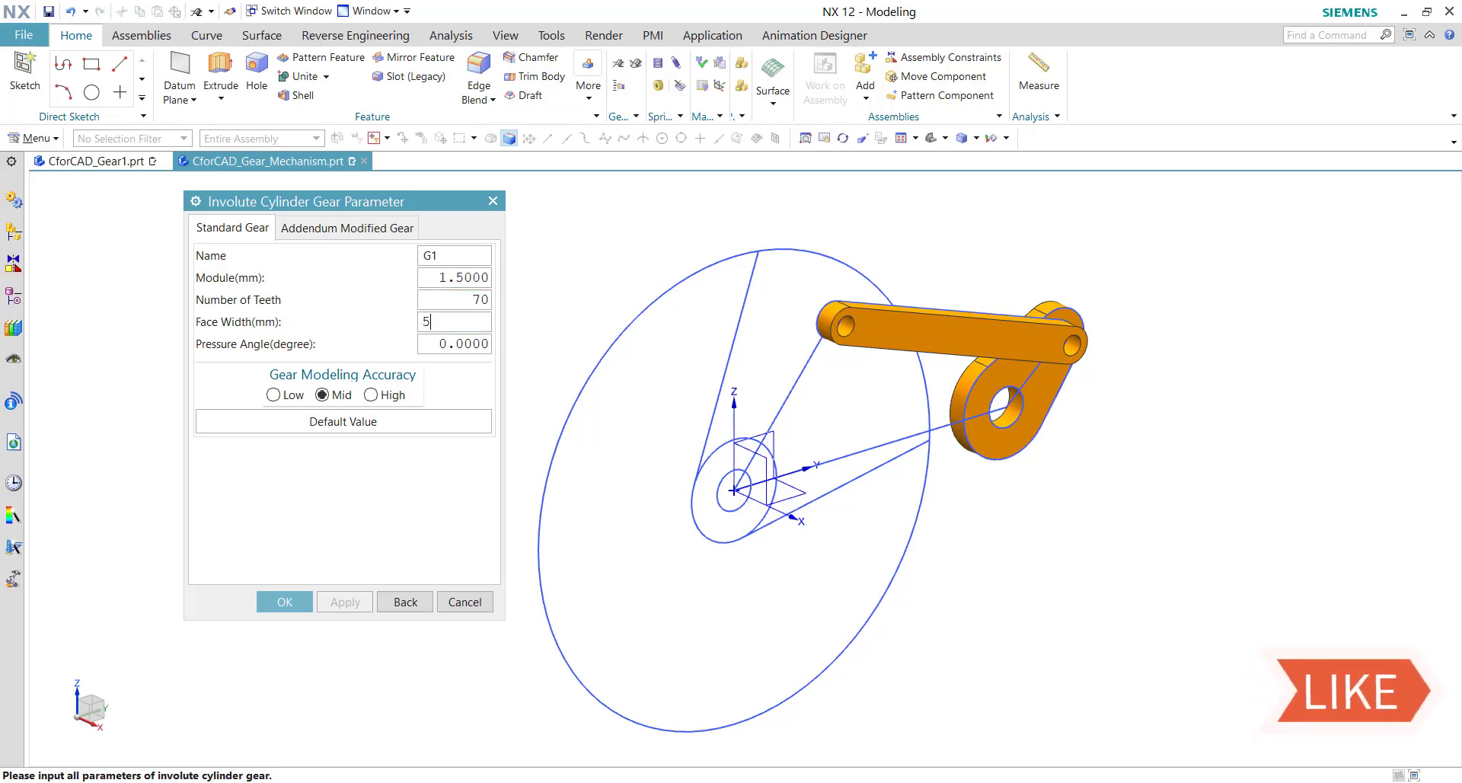
key("Tab")
type("20")
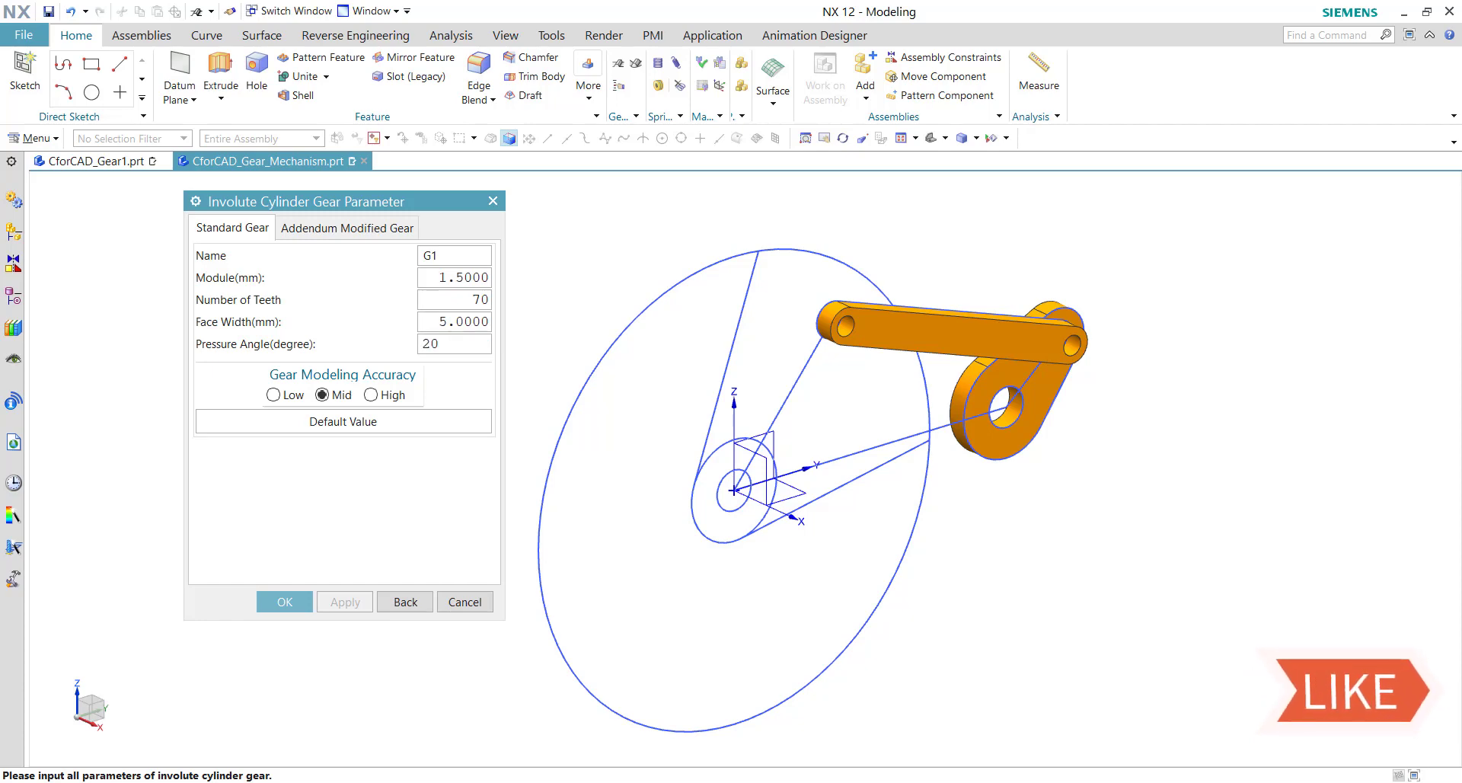
left_click(303, 602)
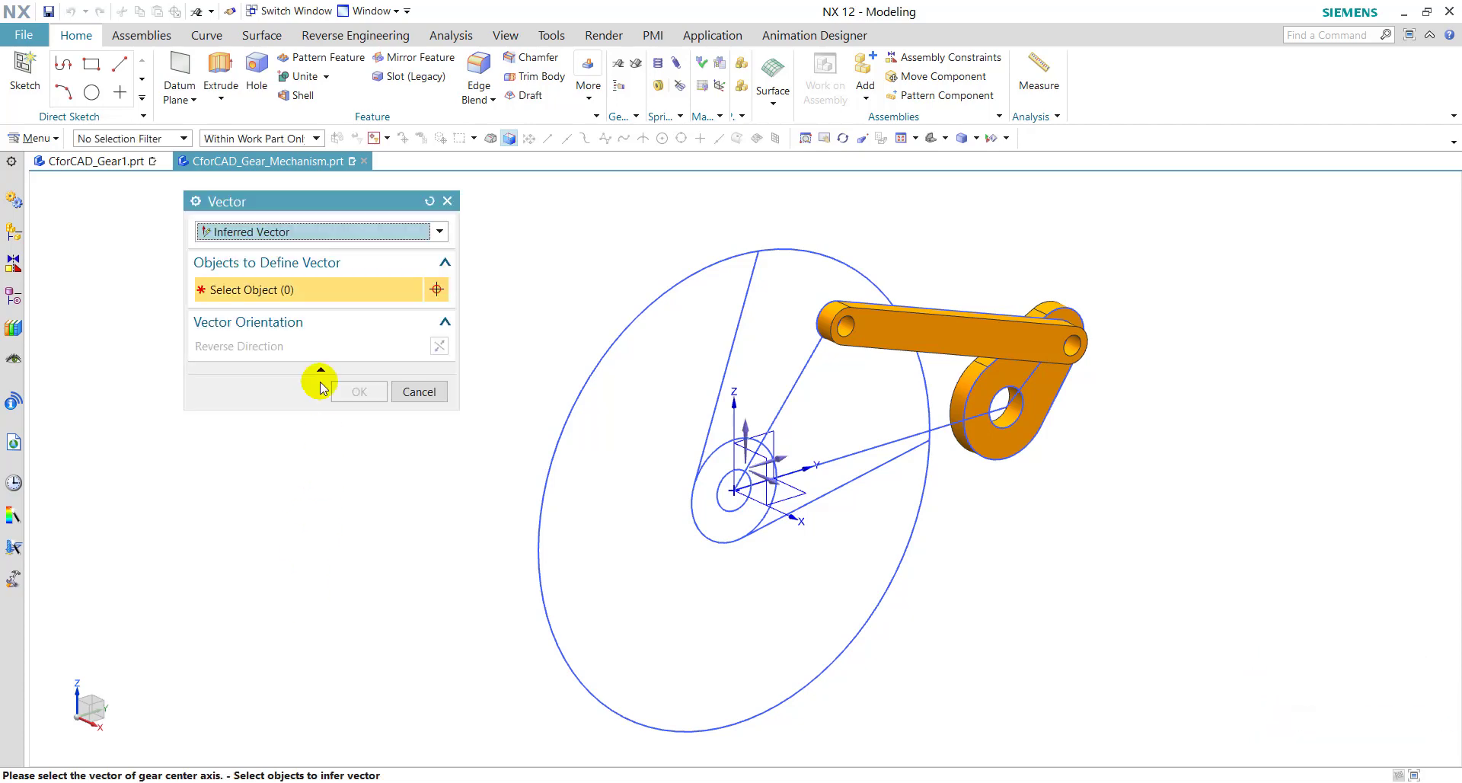
Generate gear G1 with its axis along the reversed X direction and its centre at the origin
left_click(772, 482)
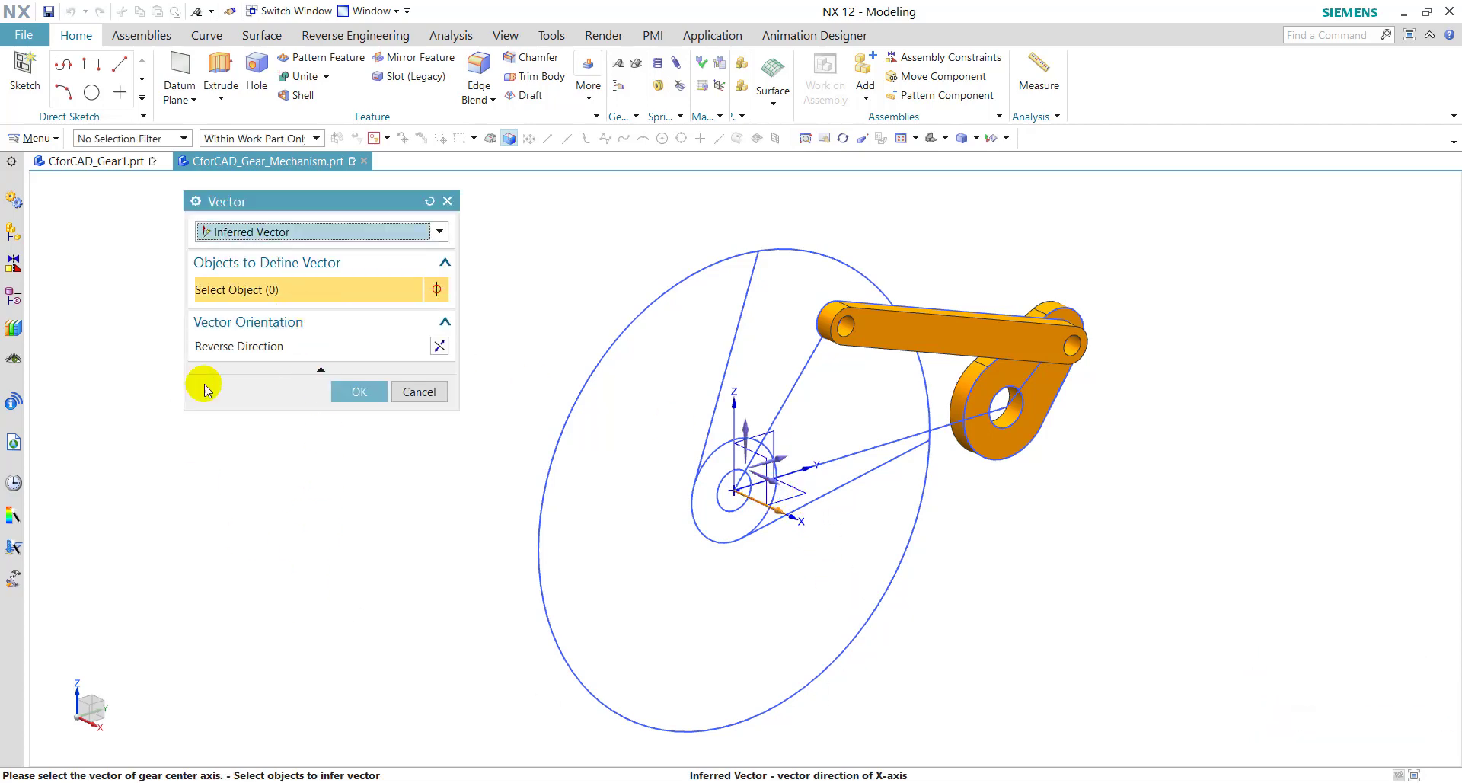
left_click(439, 347)
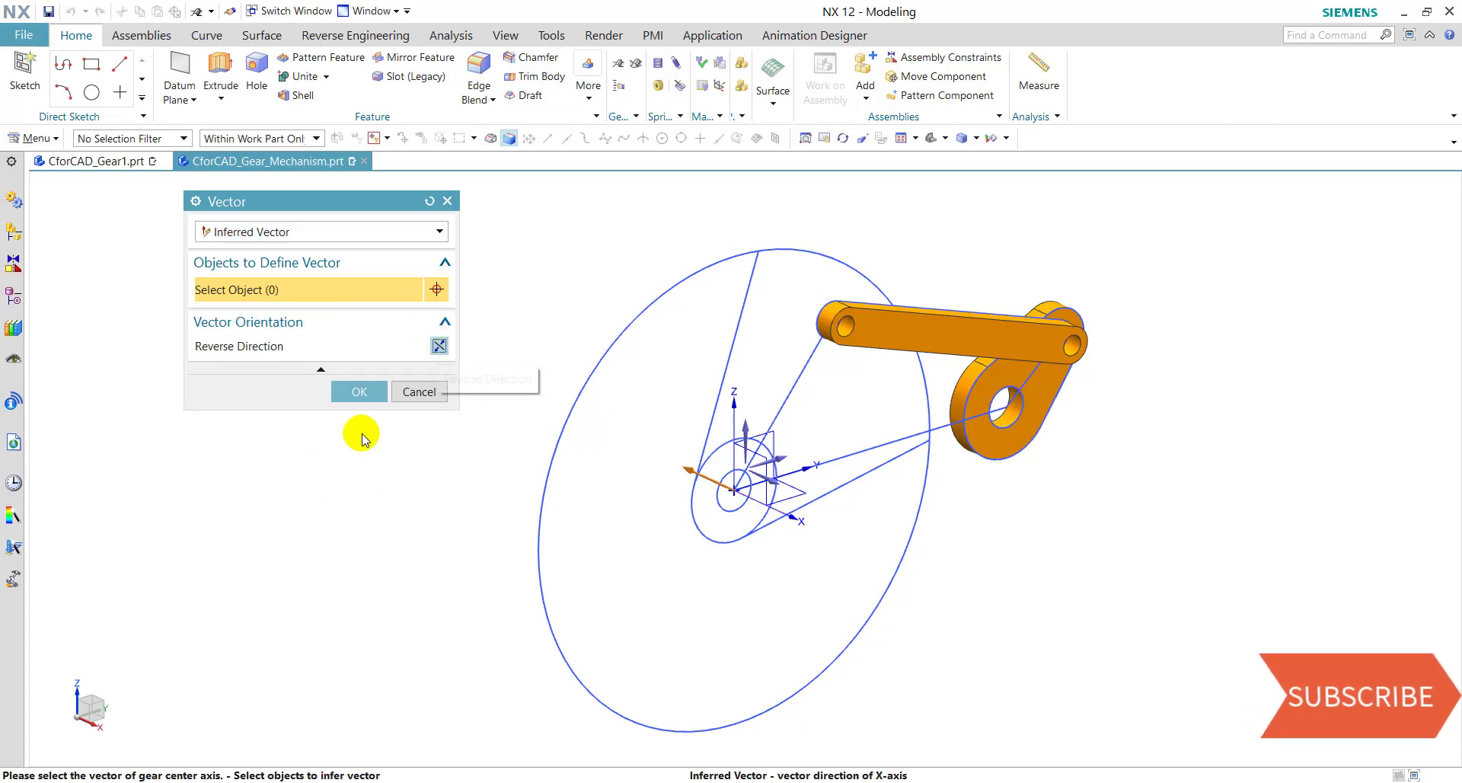
left_click(360, 392)
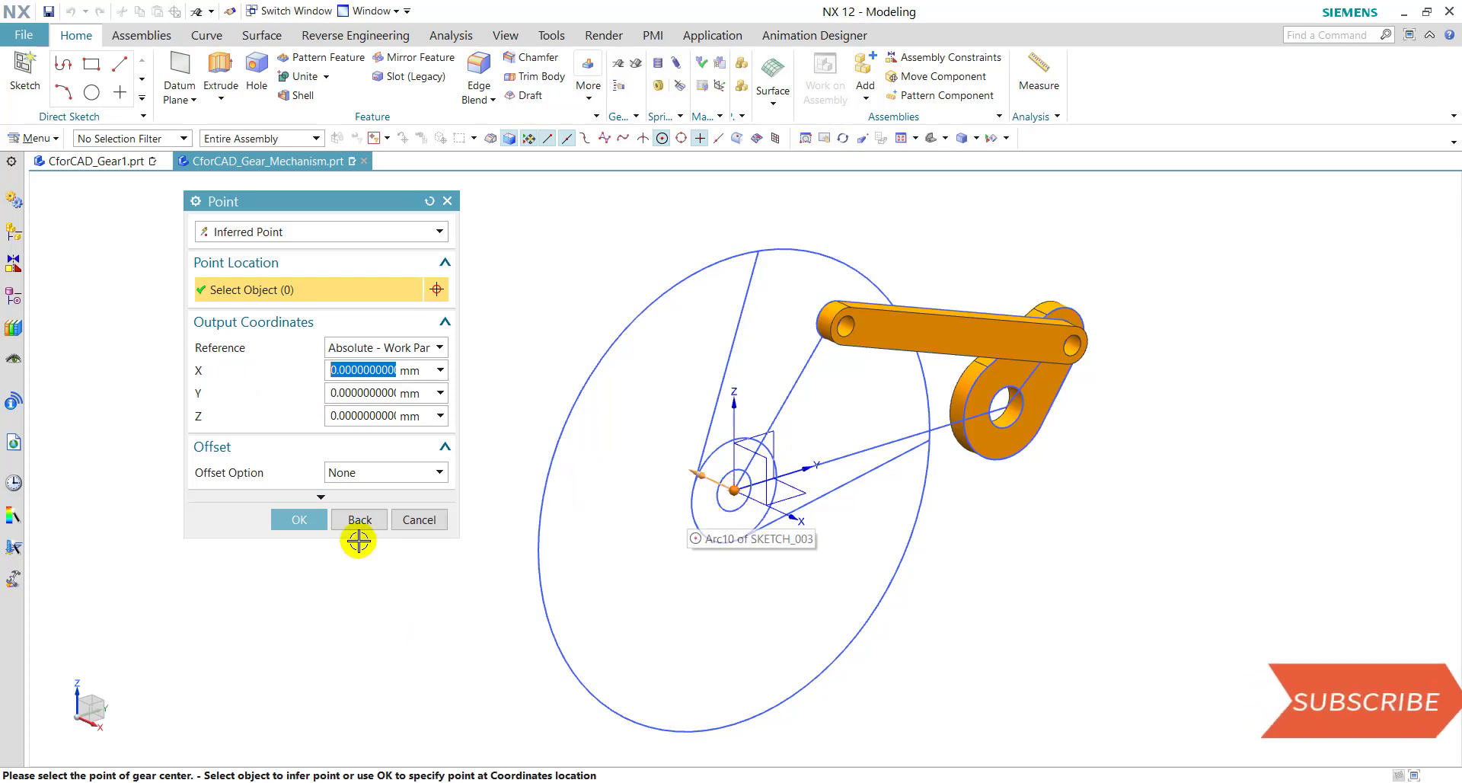
left_click(304, 515)
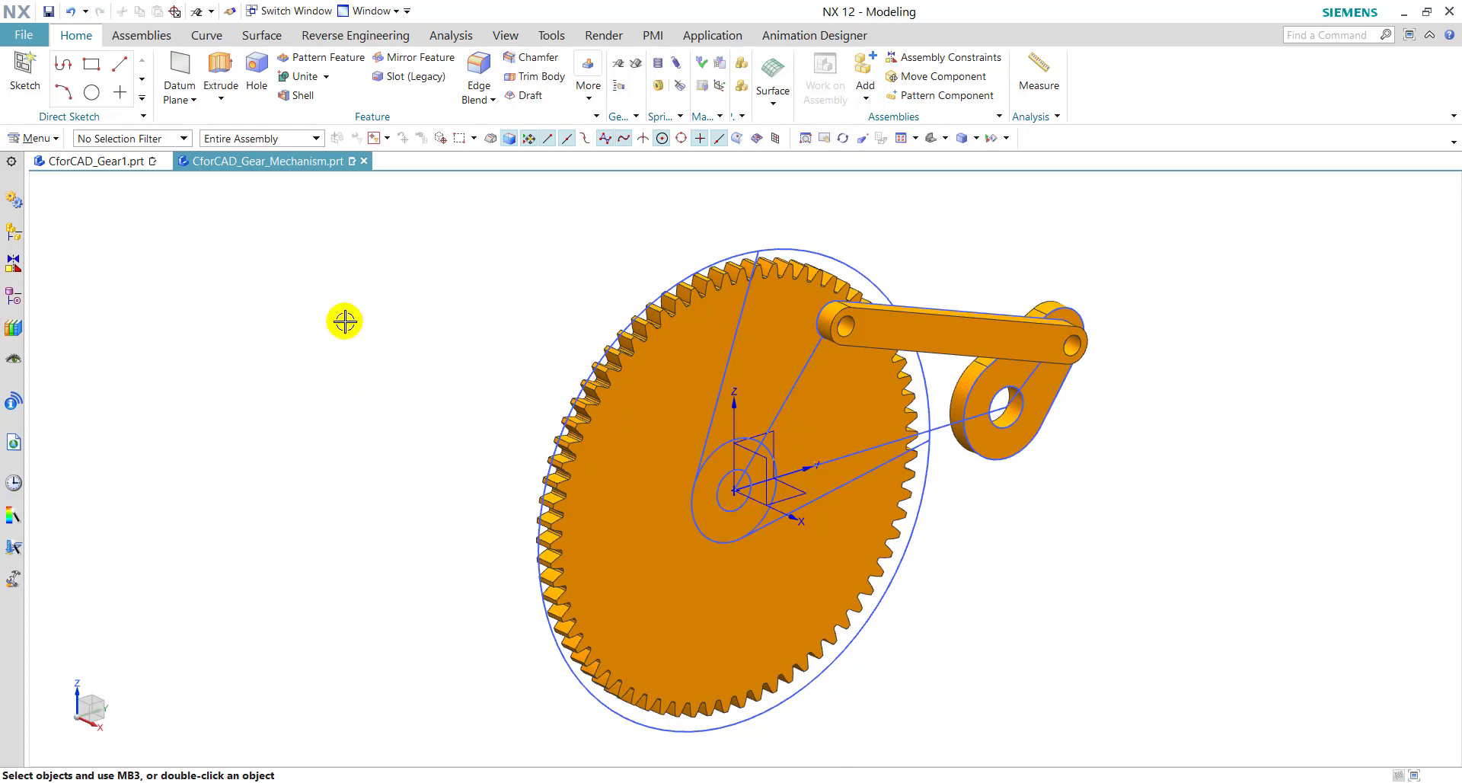
Define a second straight external hobbed gear G2 with module 1.5 mm, 20 teeth and 5 mm face width
left_click(616, 67)
left_click(361, 379)
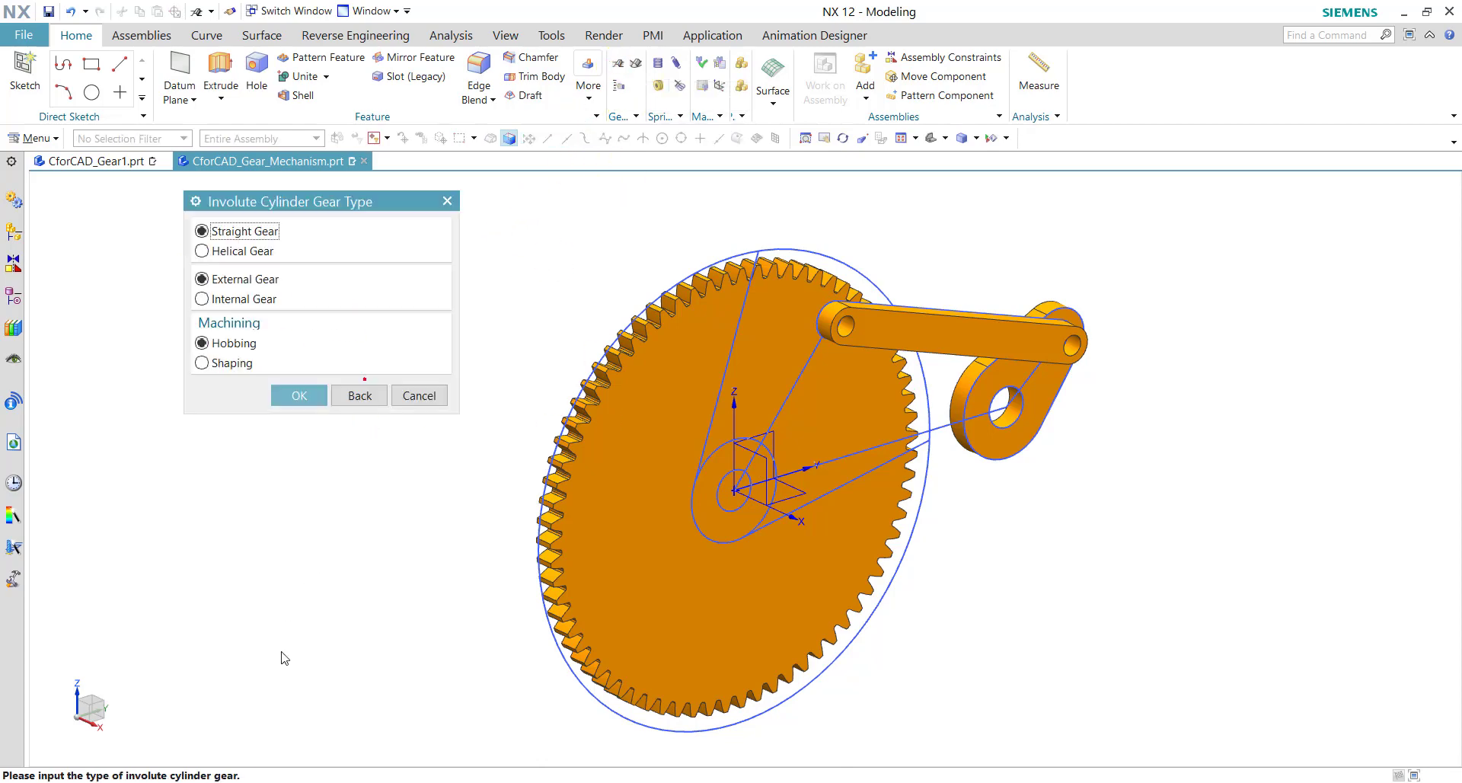
left_click(280, 396)
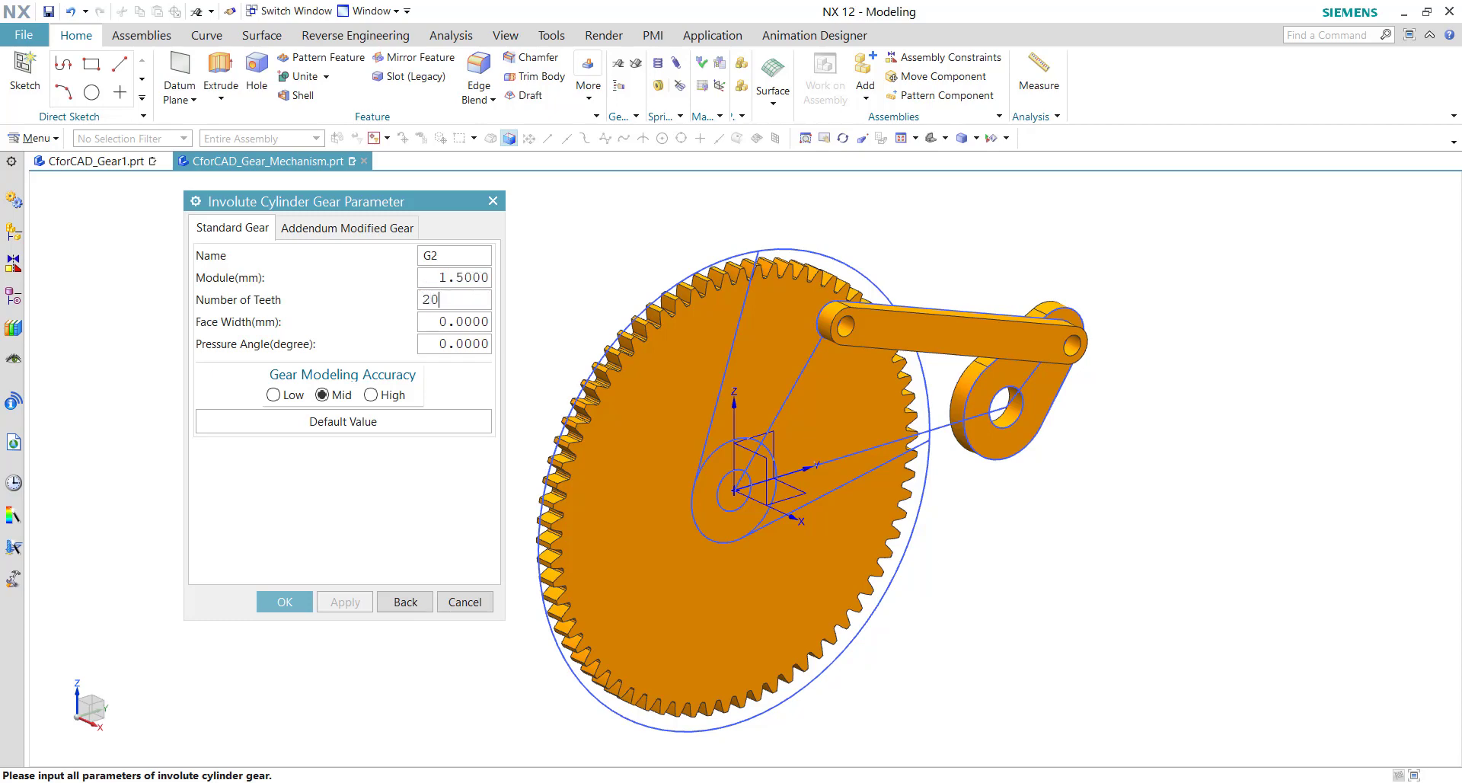
type("5")
key("Tab")
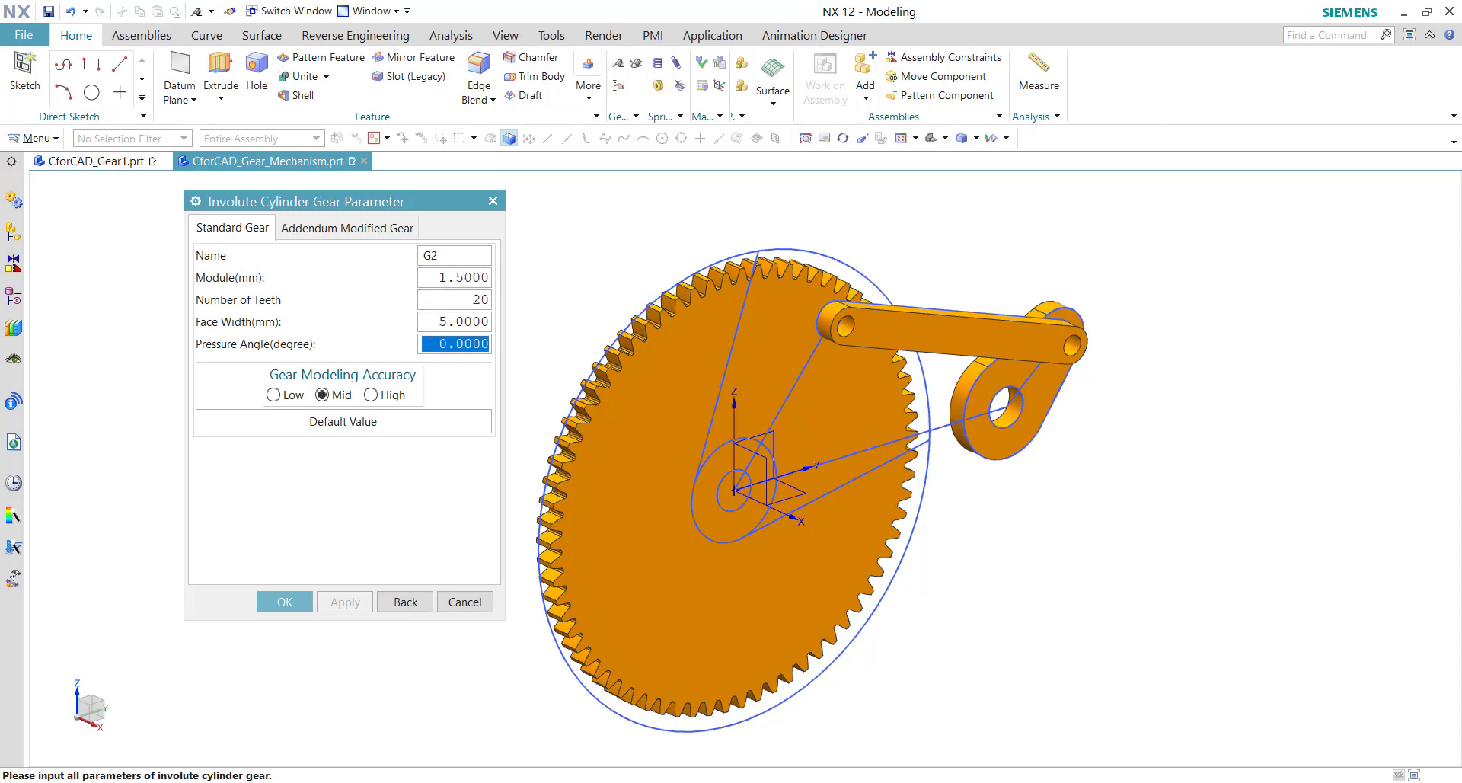
key("Return")
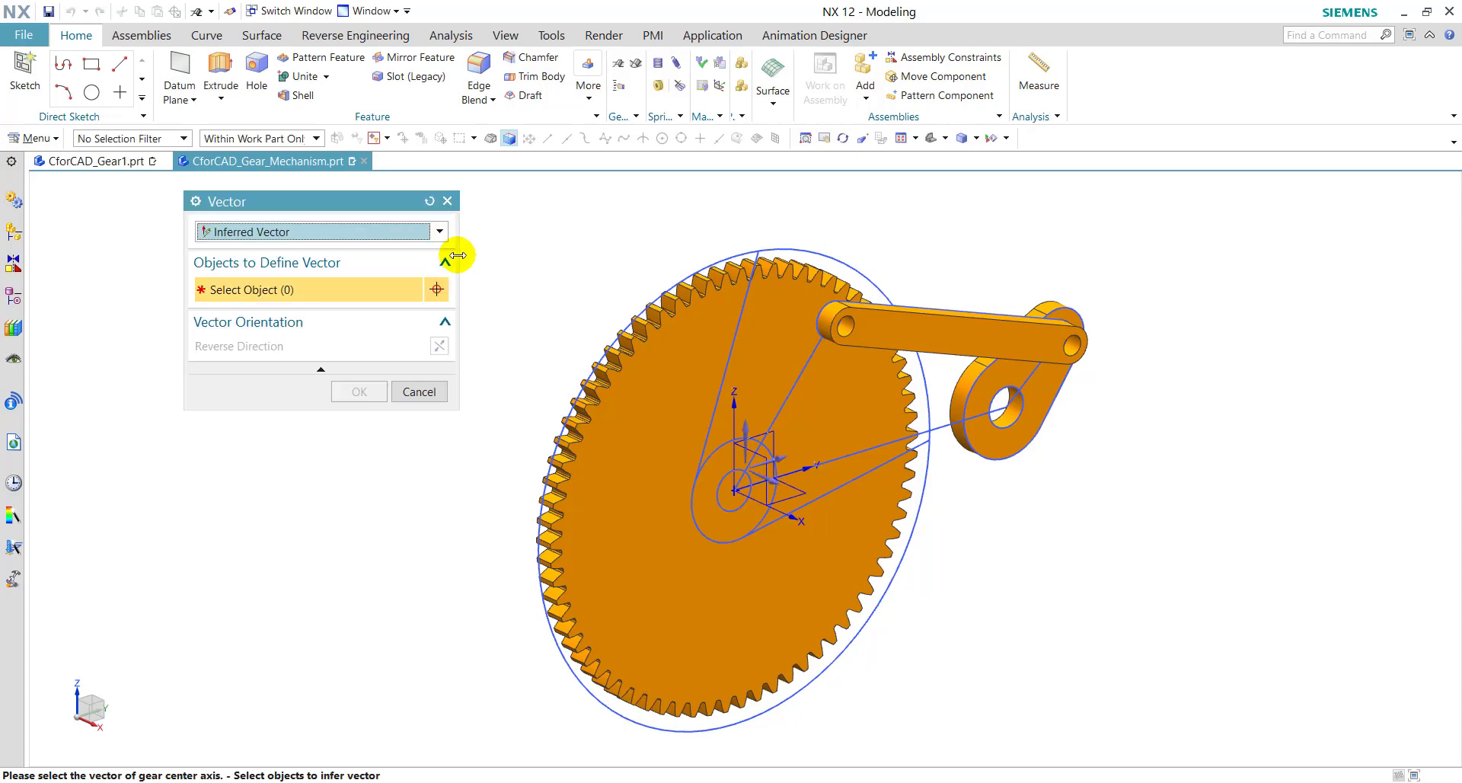
Generate gear G2 with its axis along the reversed X direction and its centre at X 0, Y 0, Z 80 mm
left_click(767, 472)
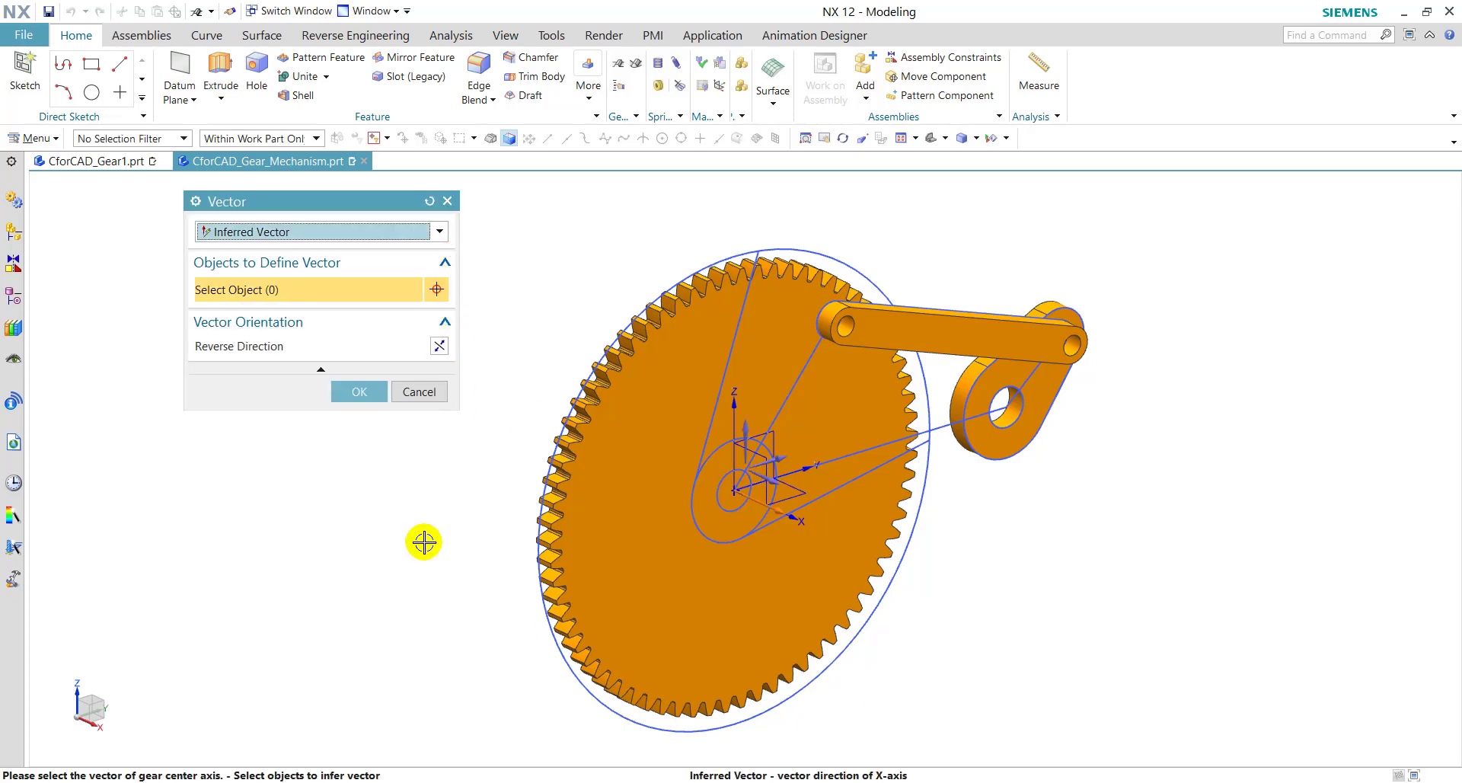
left_click(439, 346)
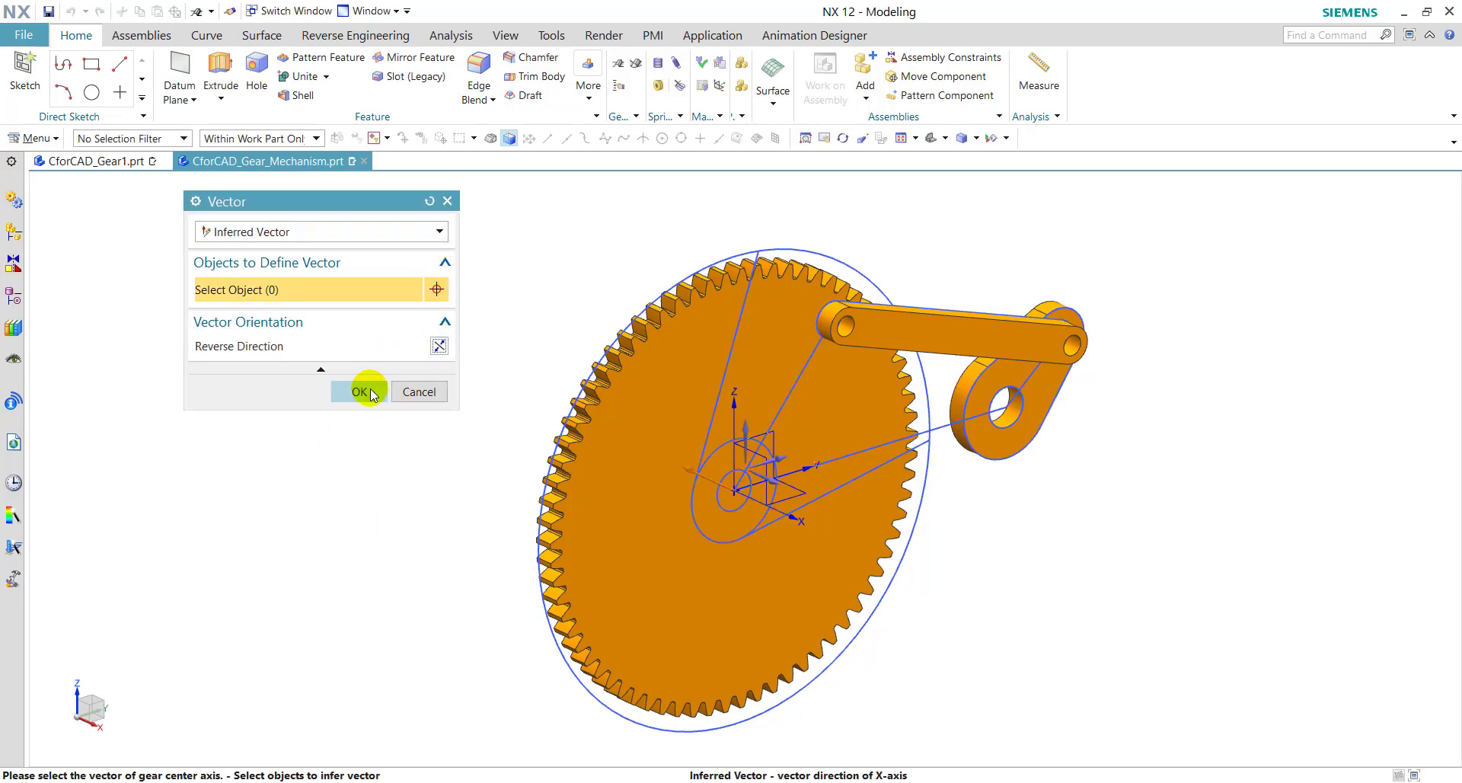
left_click(370, 393)
left_click(346, 416)
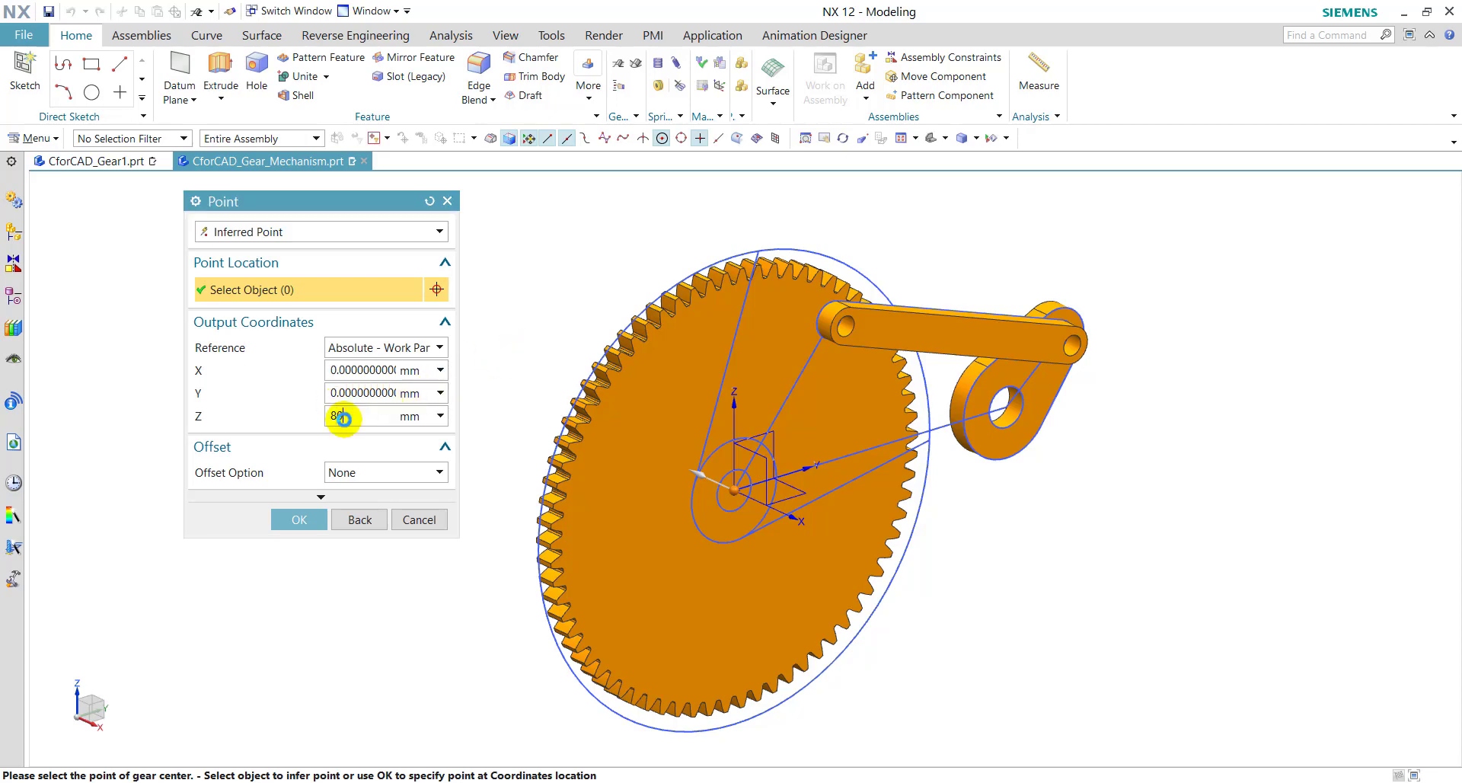
type("80")
key("Tab")
left_click(304, 518)
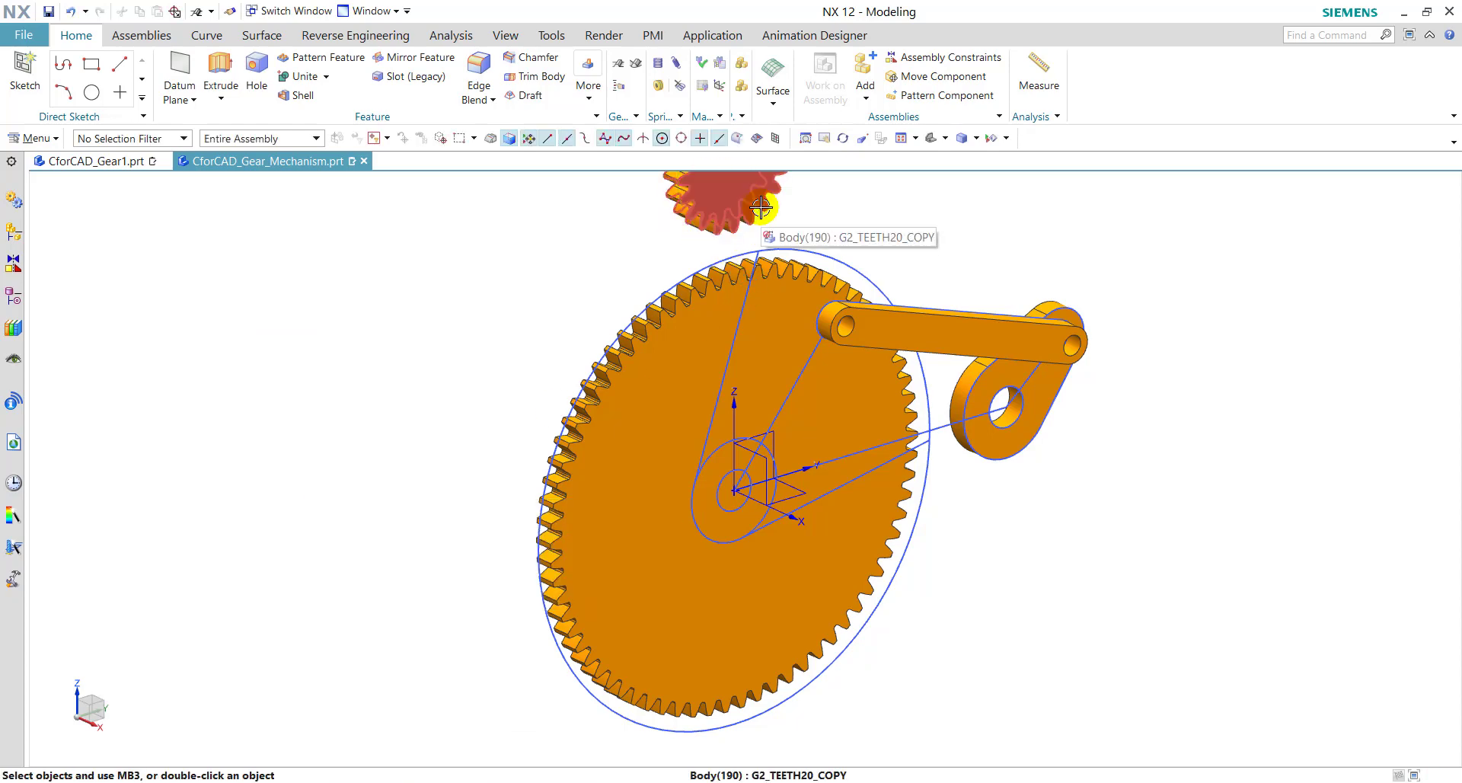
Start engaging the two gears, with G1 as the driving gear and G2 as the driven gear
left_click(618, 68)
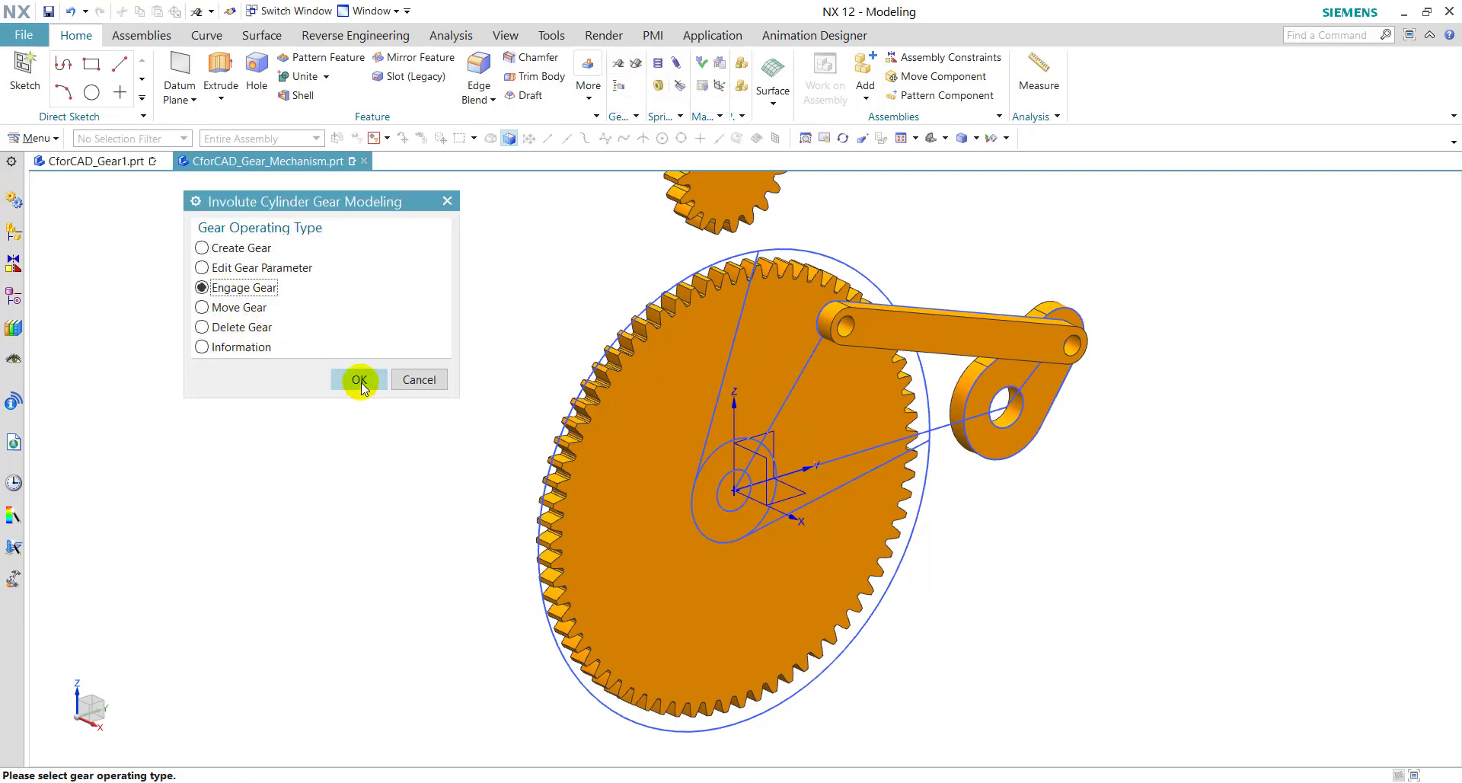
left_click(360, 380)
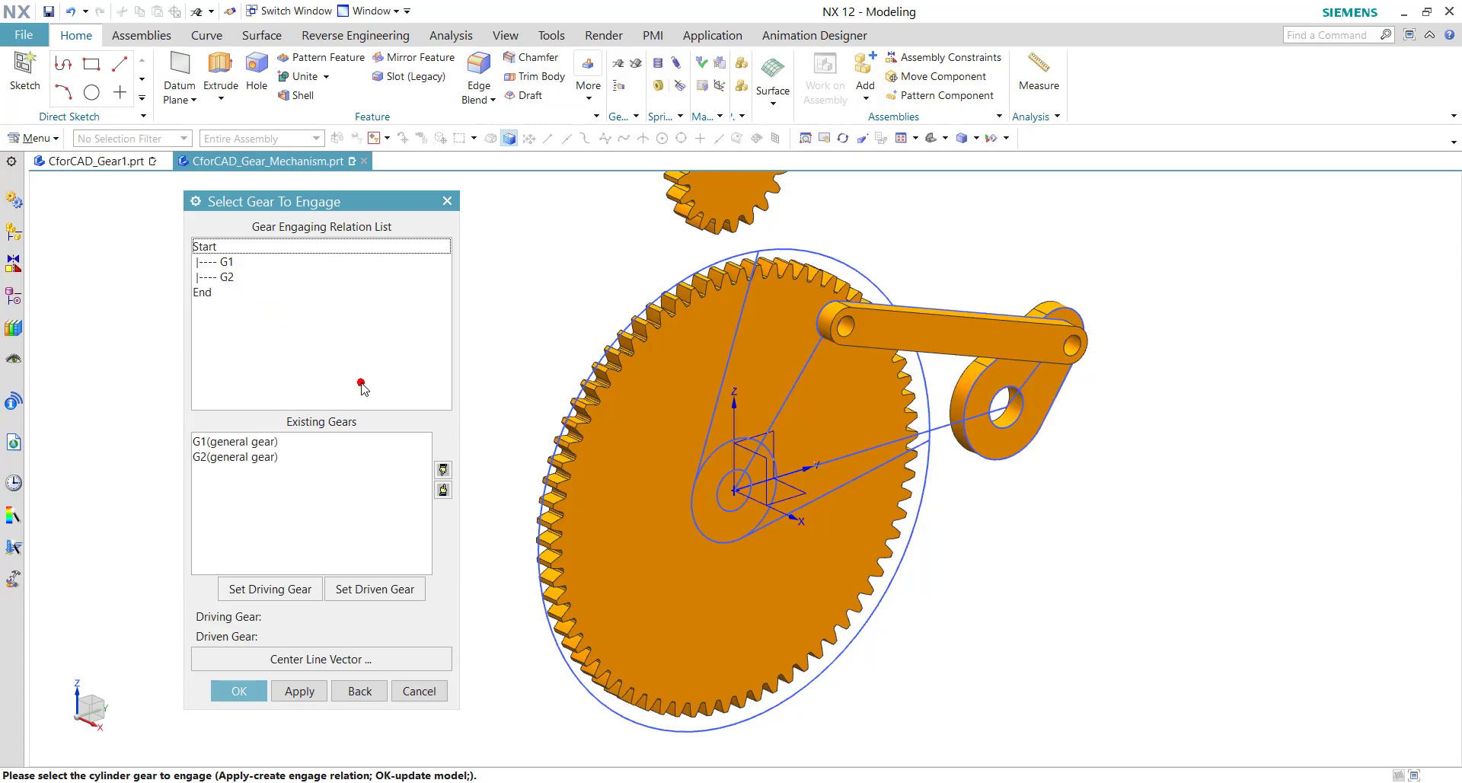
left_click(251, 443)
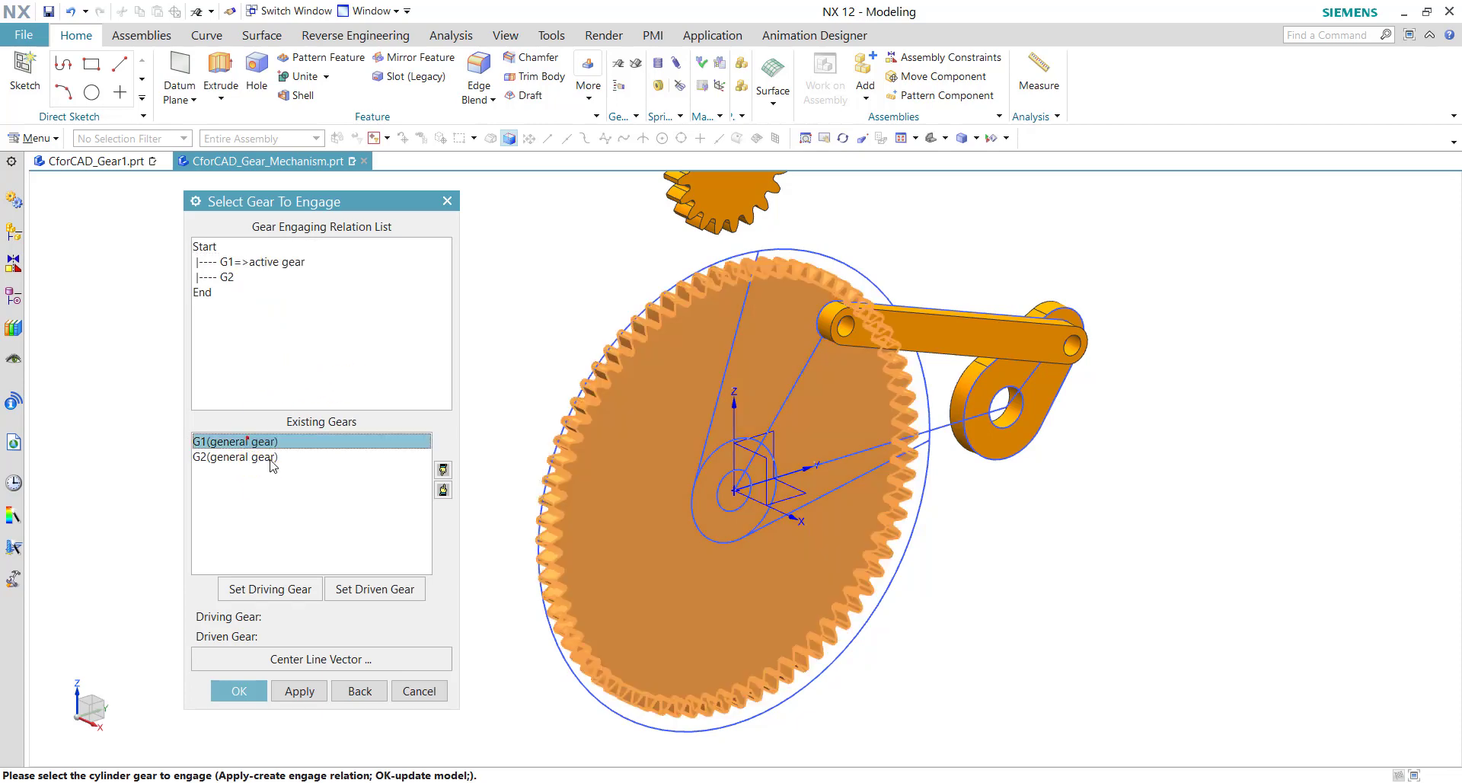
left_click(271, 590)
left_click(243, 457)
left_click(385, 590)
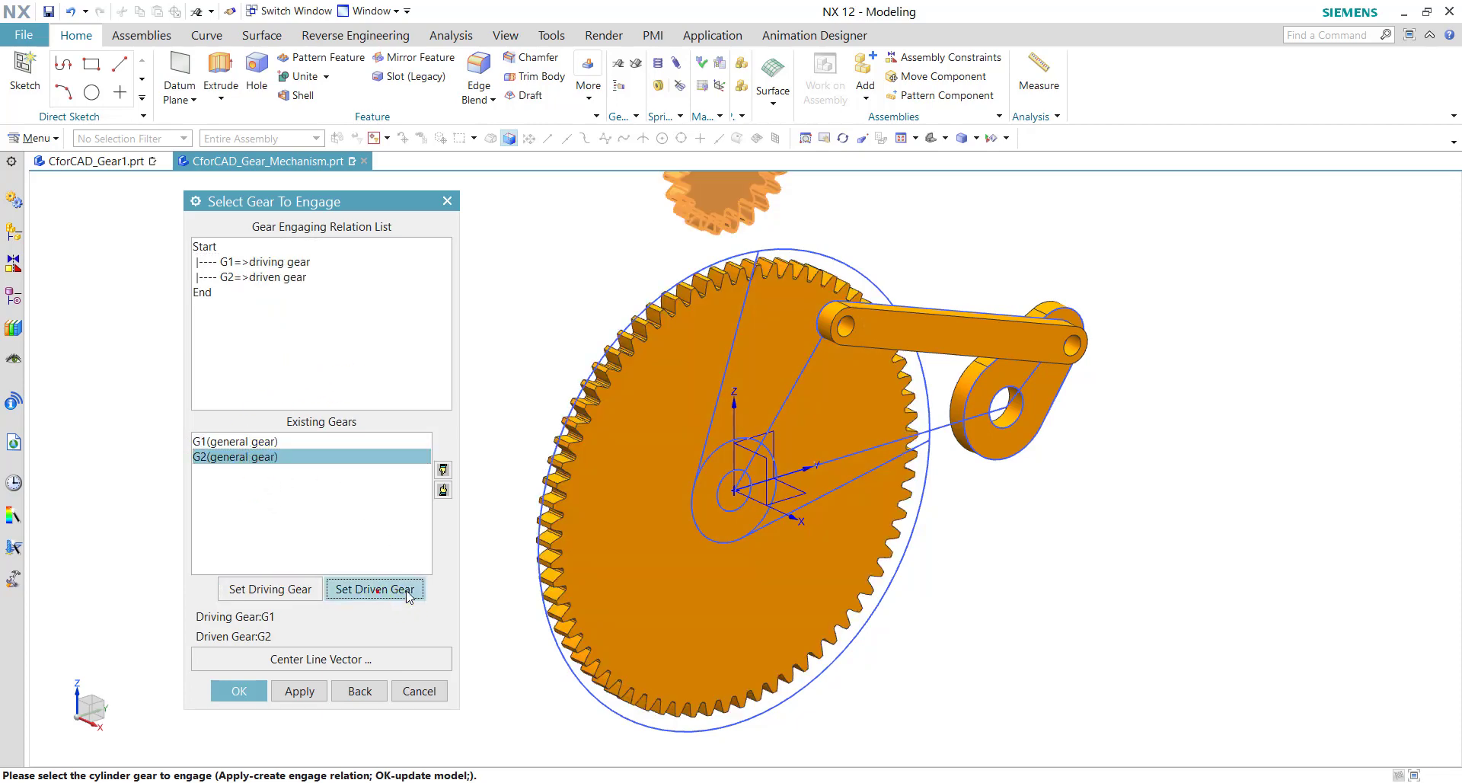
Set the gear pair's center line vector along the sketch link from the origin to the coupler and complete the engagement
left_click(358, 664)
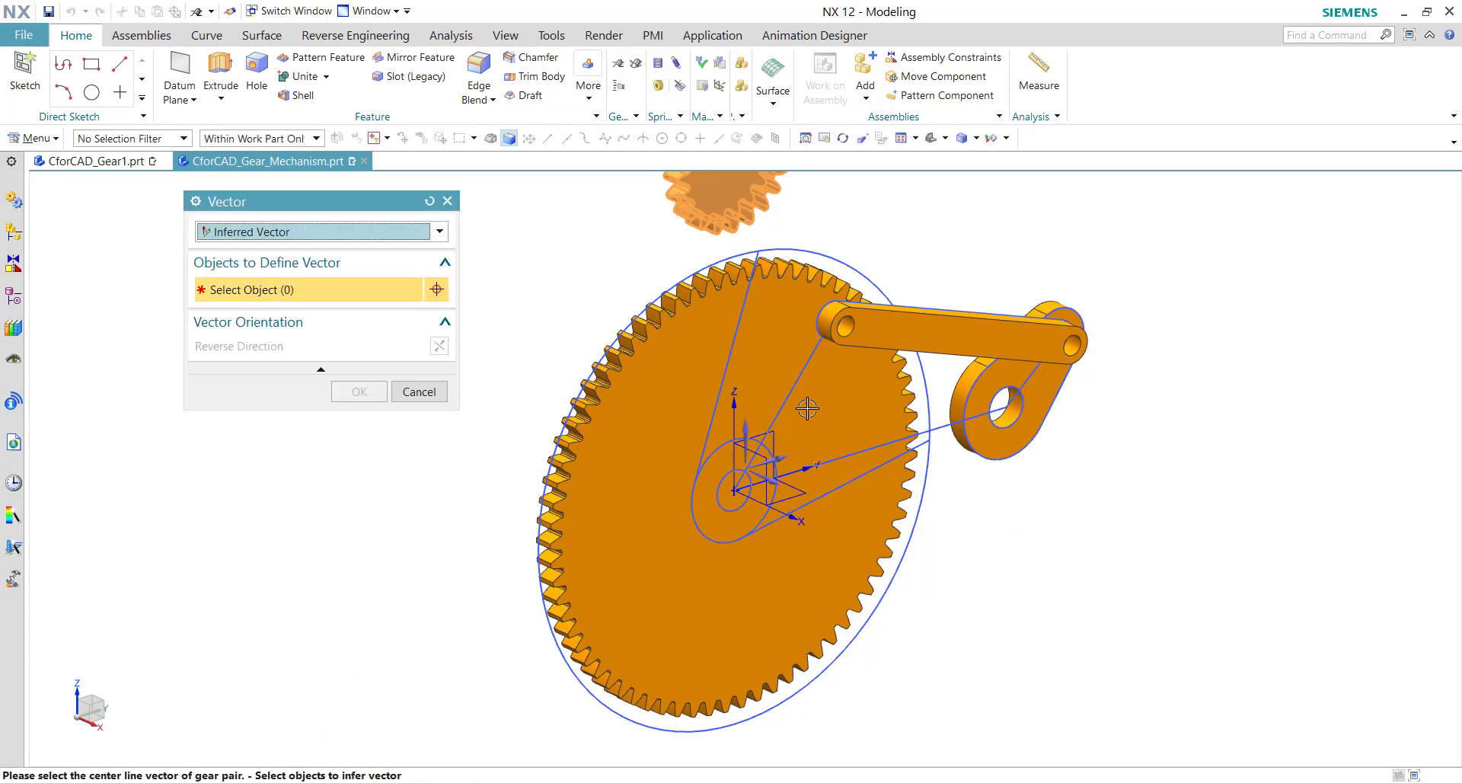
left_click(793, 395)
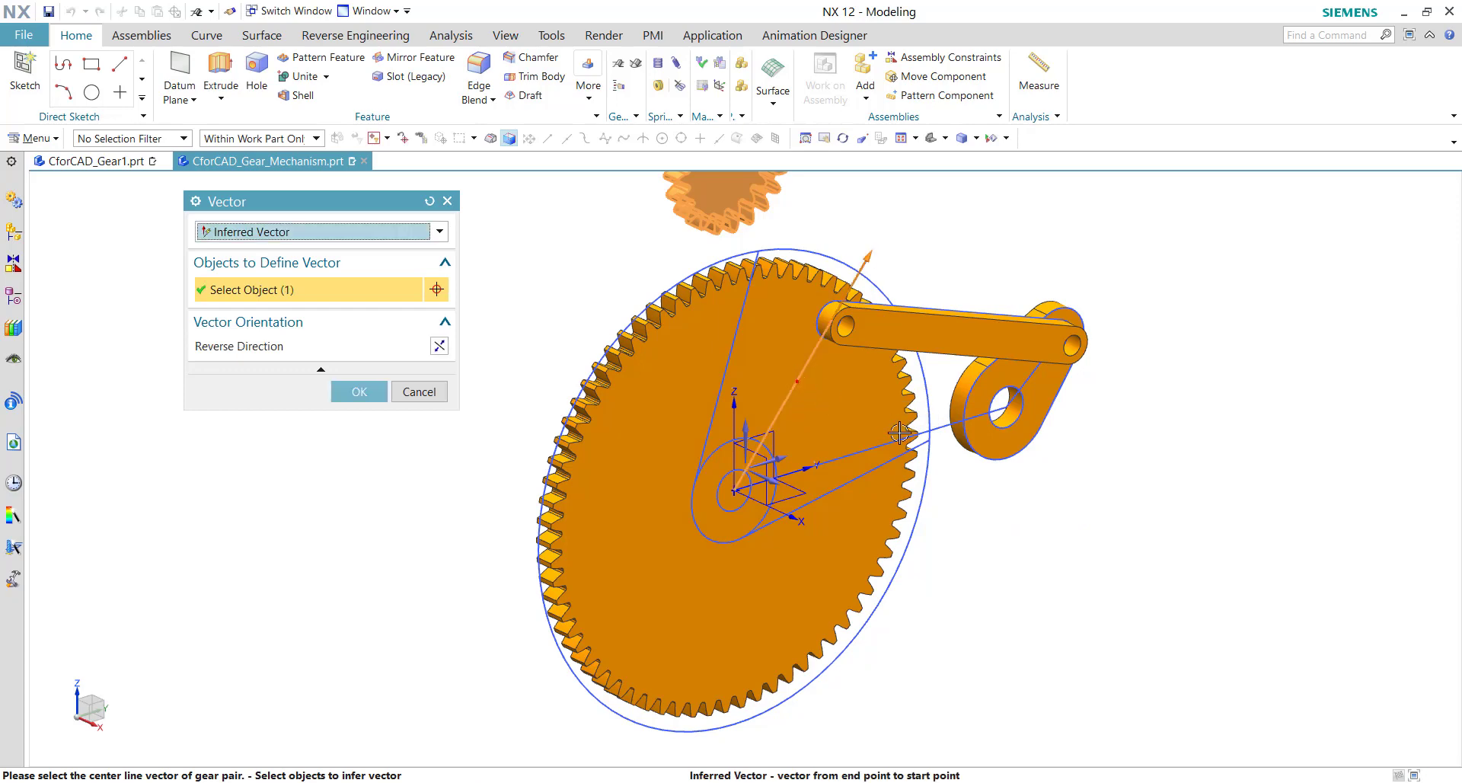
left_click(357, 392)
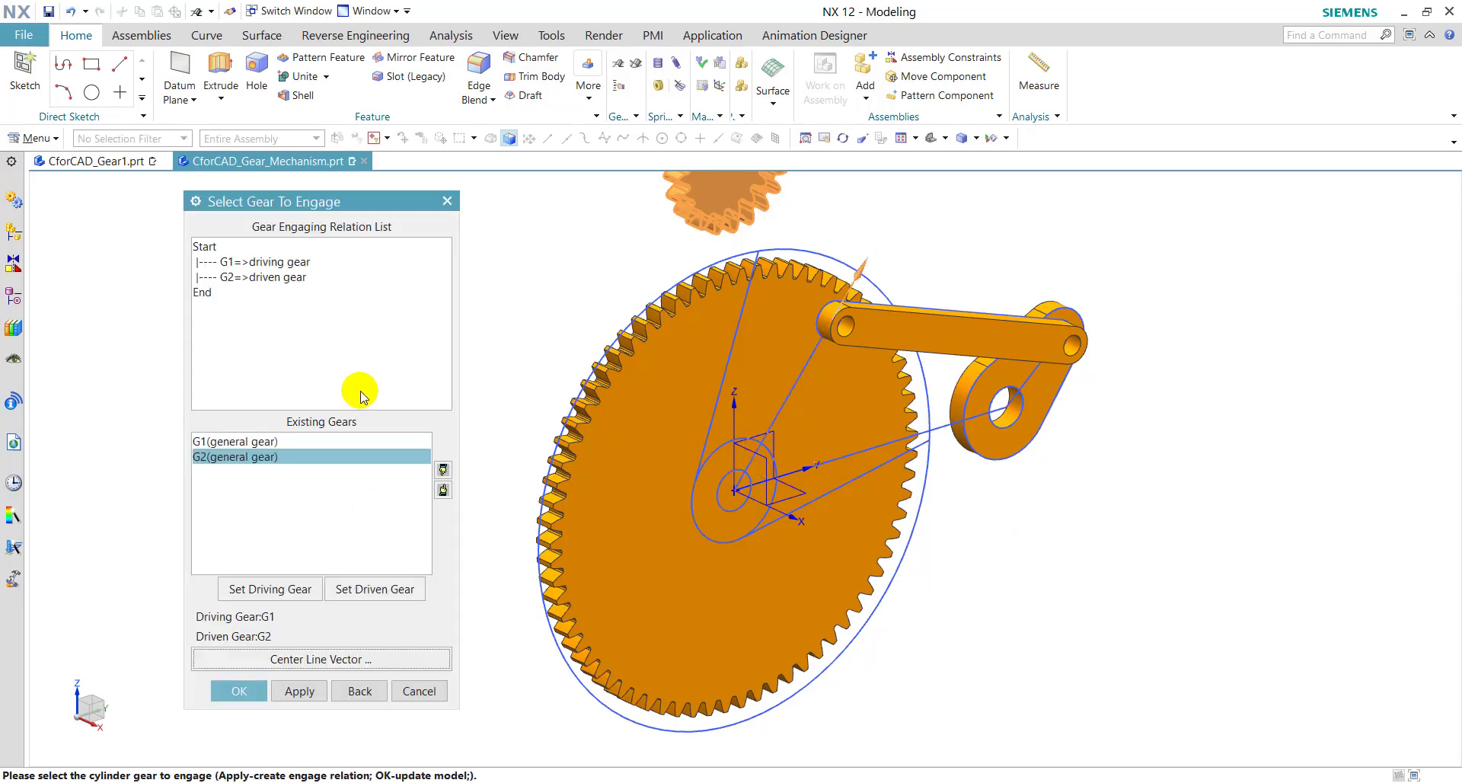
left_click(239, 690)
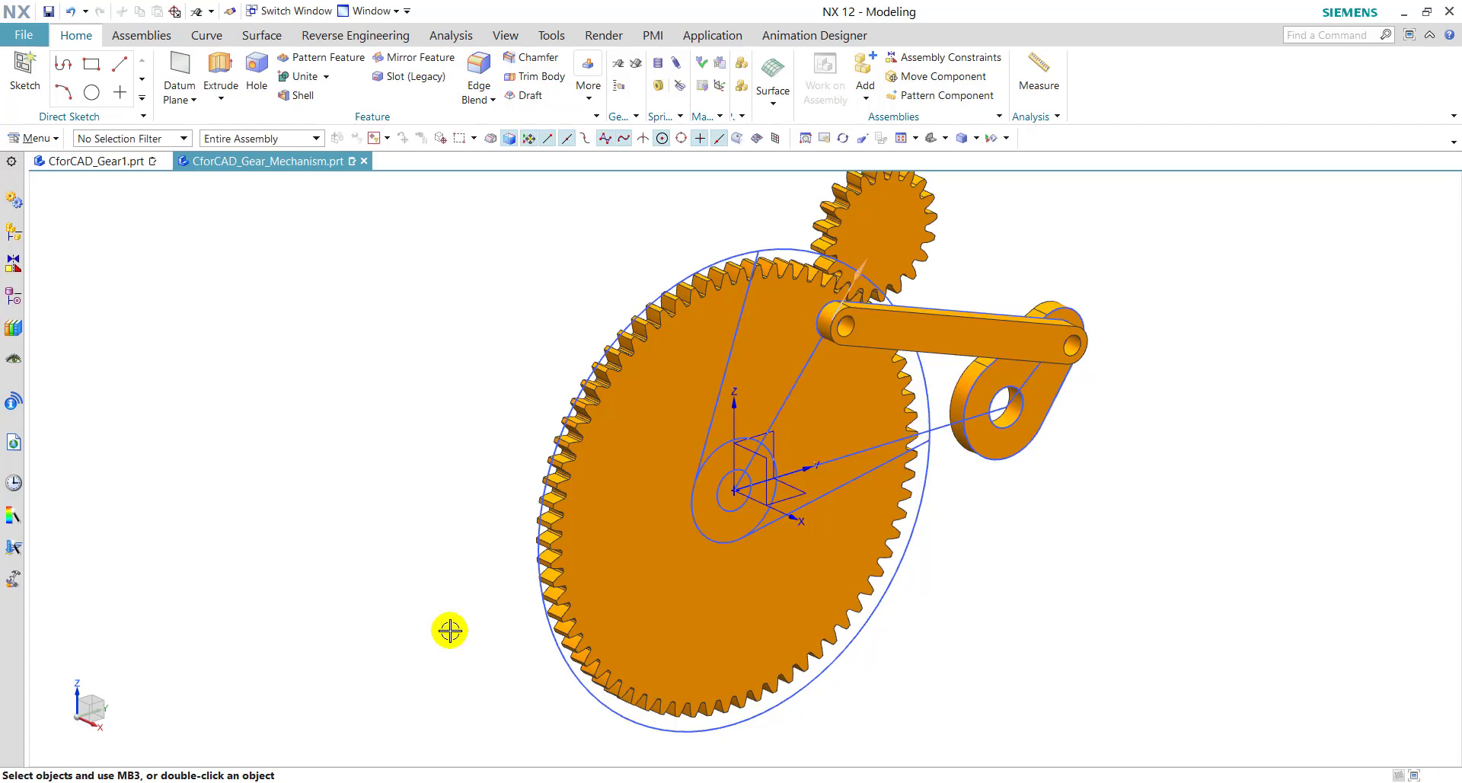
Start an Extrude of the large gear sketch's region outside the toothed sector plus the central hole circle, with the direction reversed into the gear
middle_click_drag(795, 393, 679, 422, "shift")
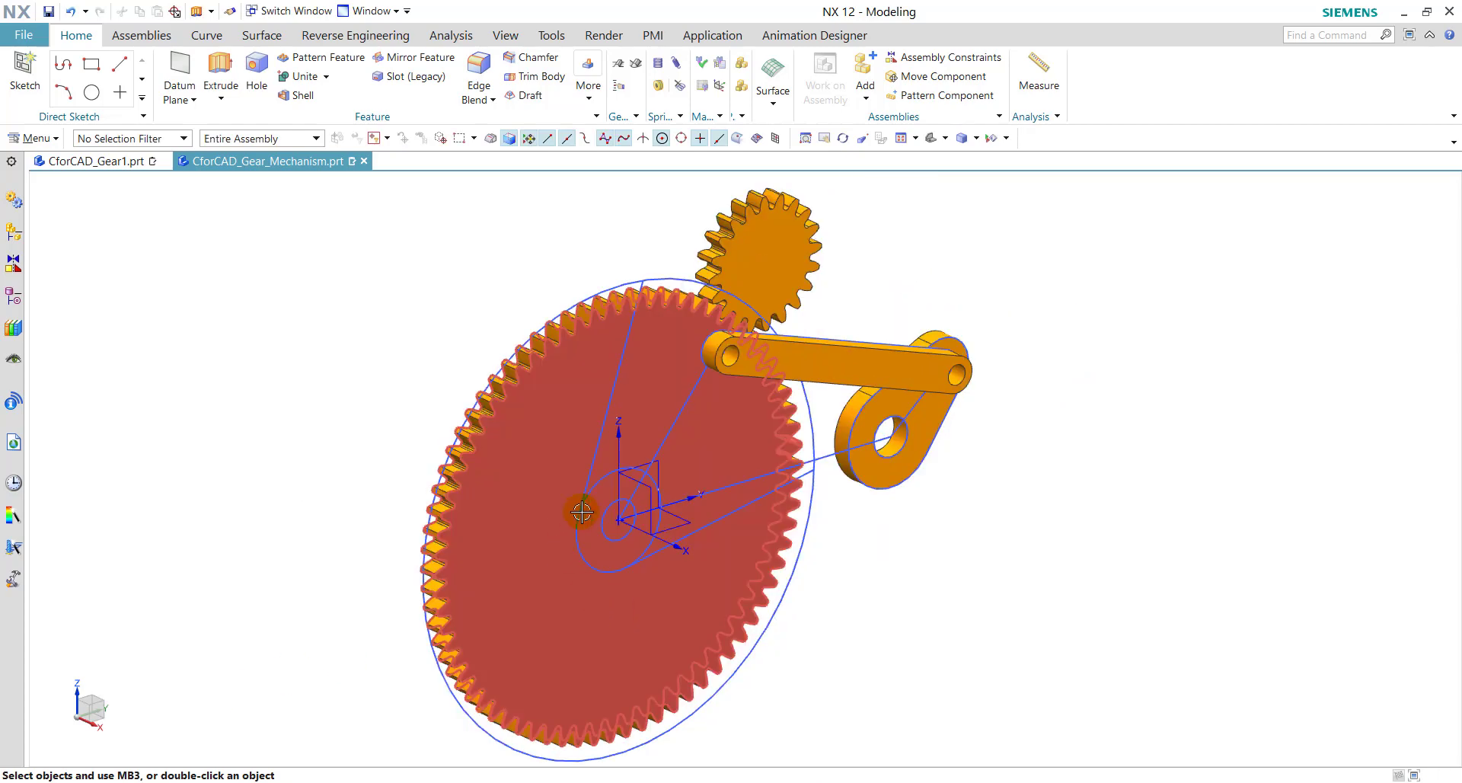
left_click(220, 72)
left_click_drag(359, 202, 307, 213)
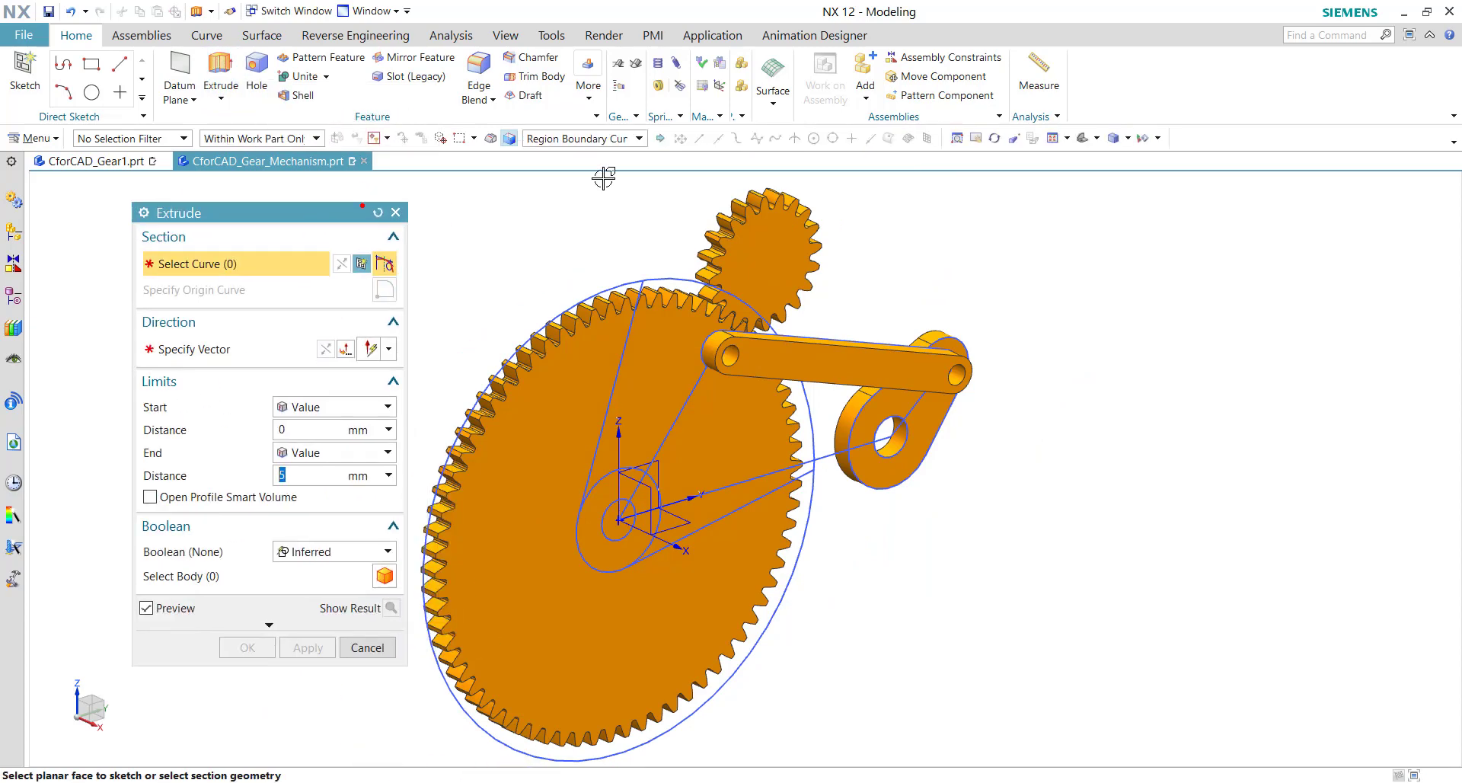
left_click(679, 716)
scroll(635, 550, "up", 5)
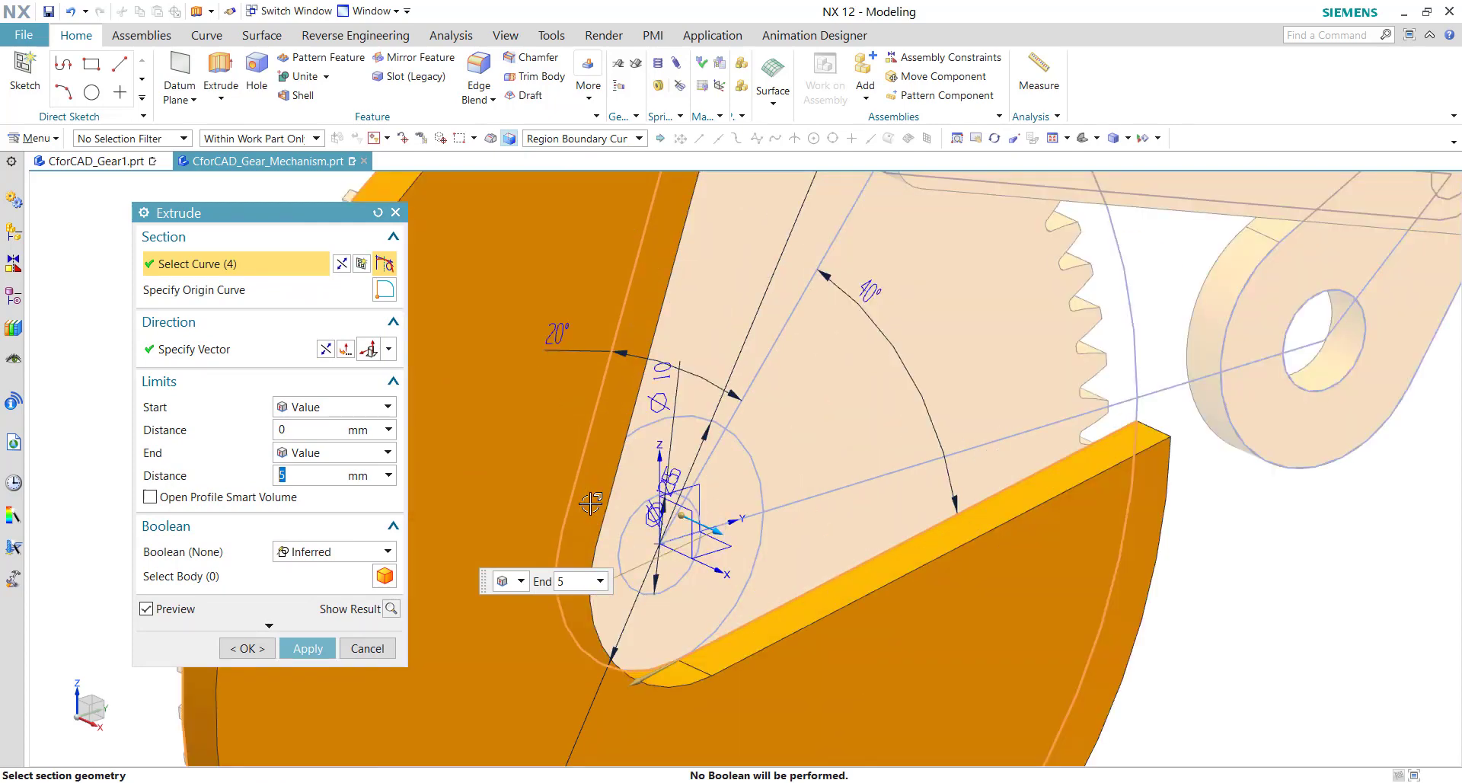
left_click(646, 539)
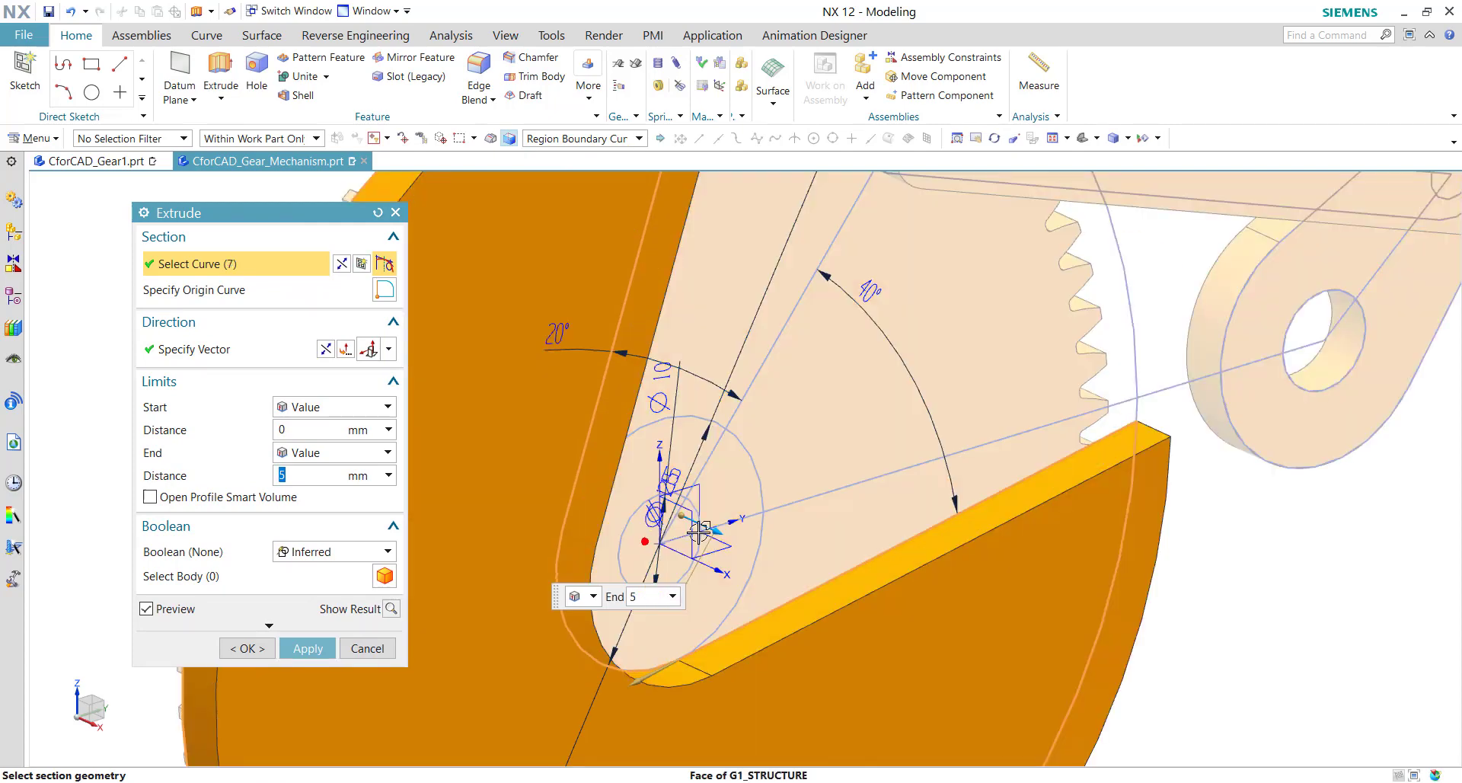
middle_click_drag(656, 581, 683, 512)
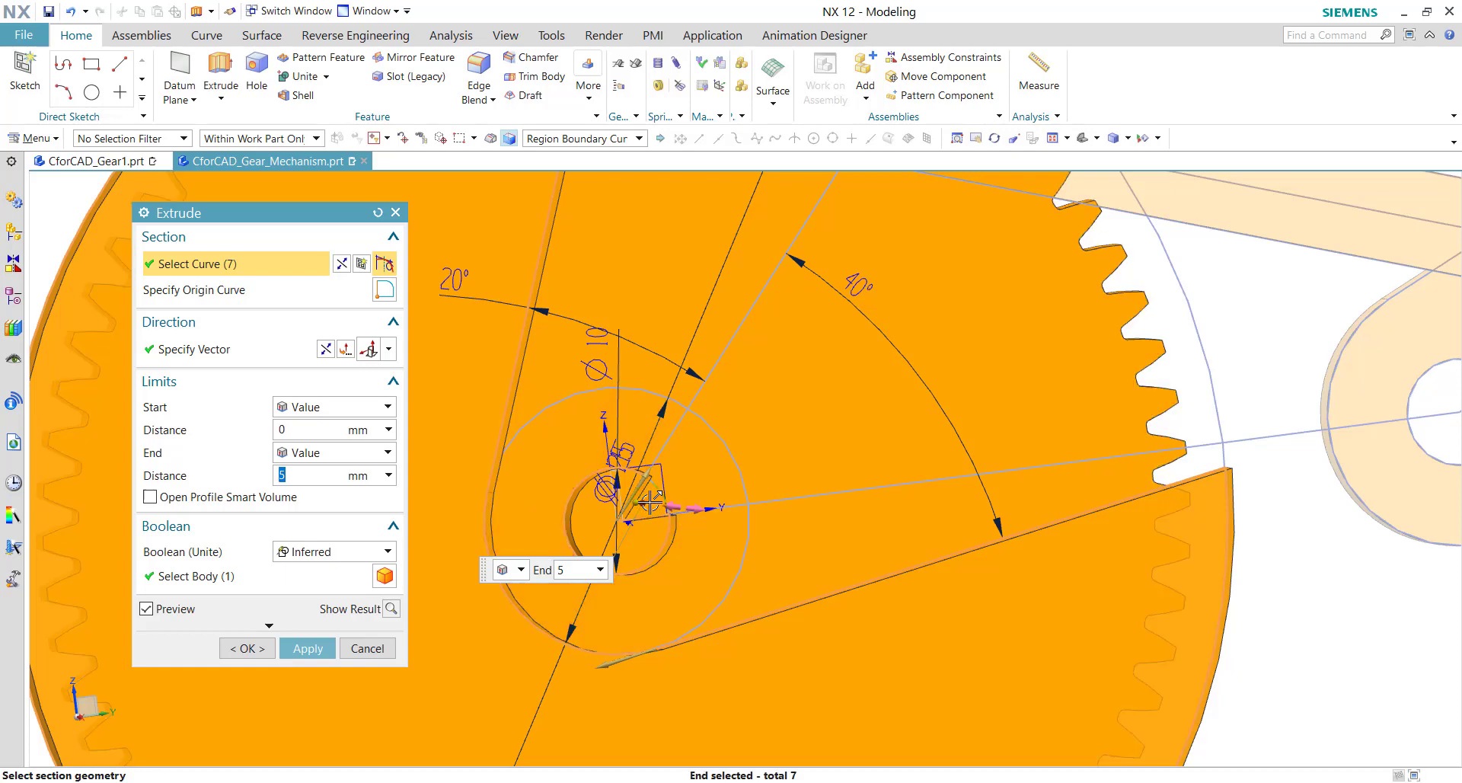
scroll(643, 516, "up", 2)
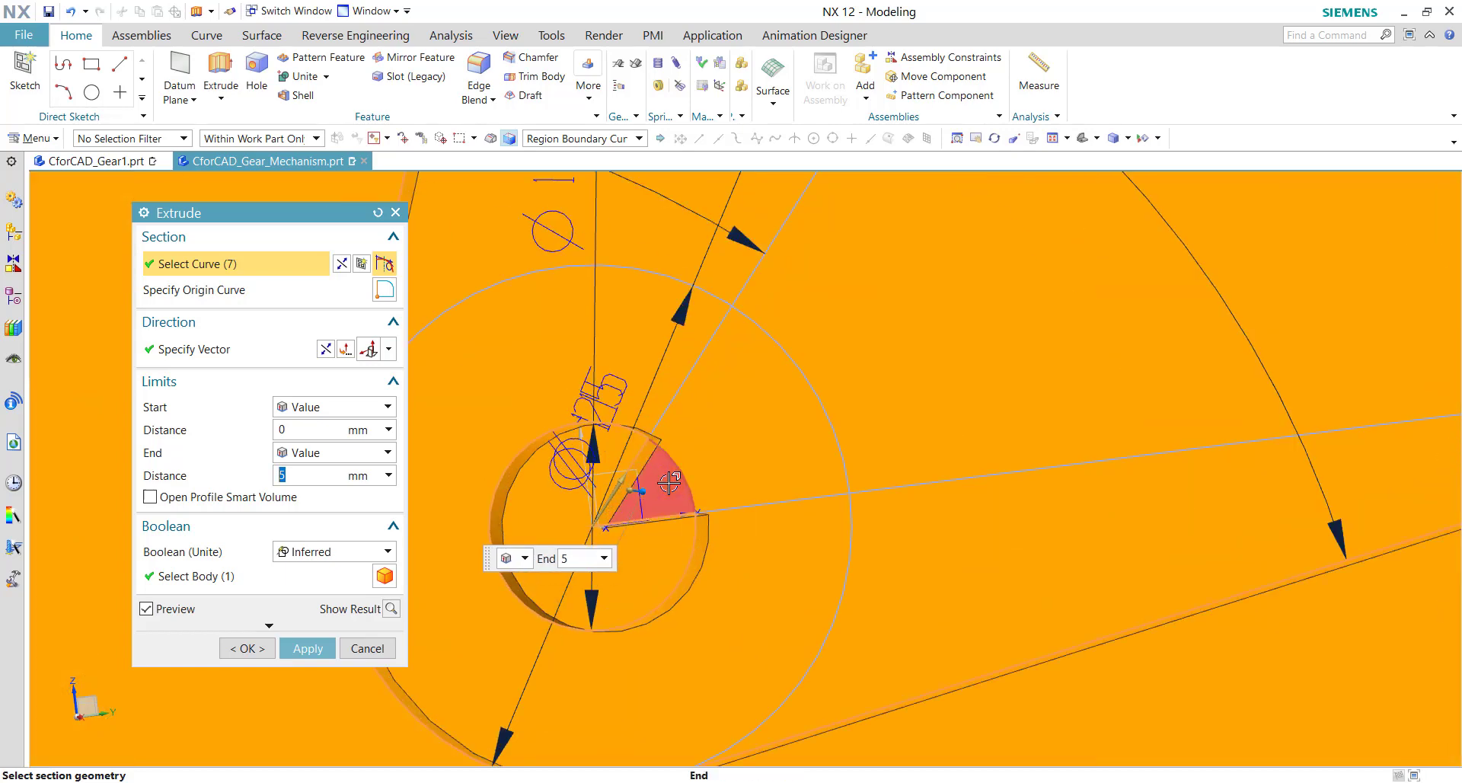
middle_click_drag(673, 484, 775, 517)
left_click(344, 352)
left_click(335, 354)
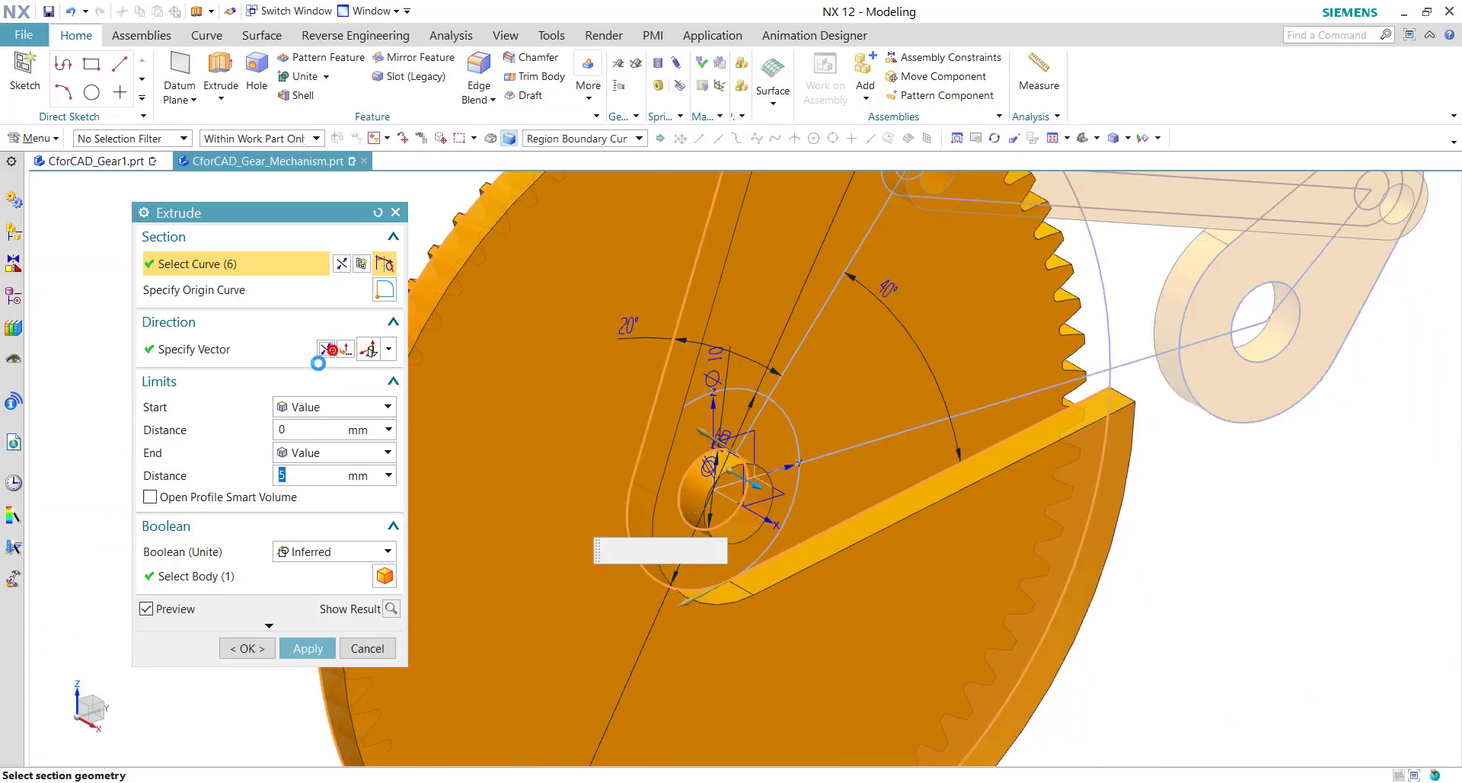
Subtract the selected regions from the large gear with a 0 to 5 mm extrusion, leaving a toothed sector with a centre hole
left_click(327, 555)
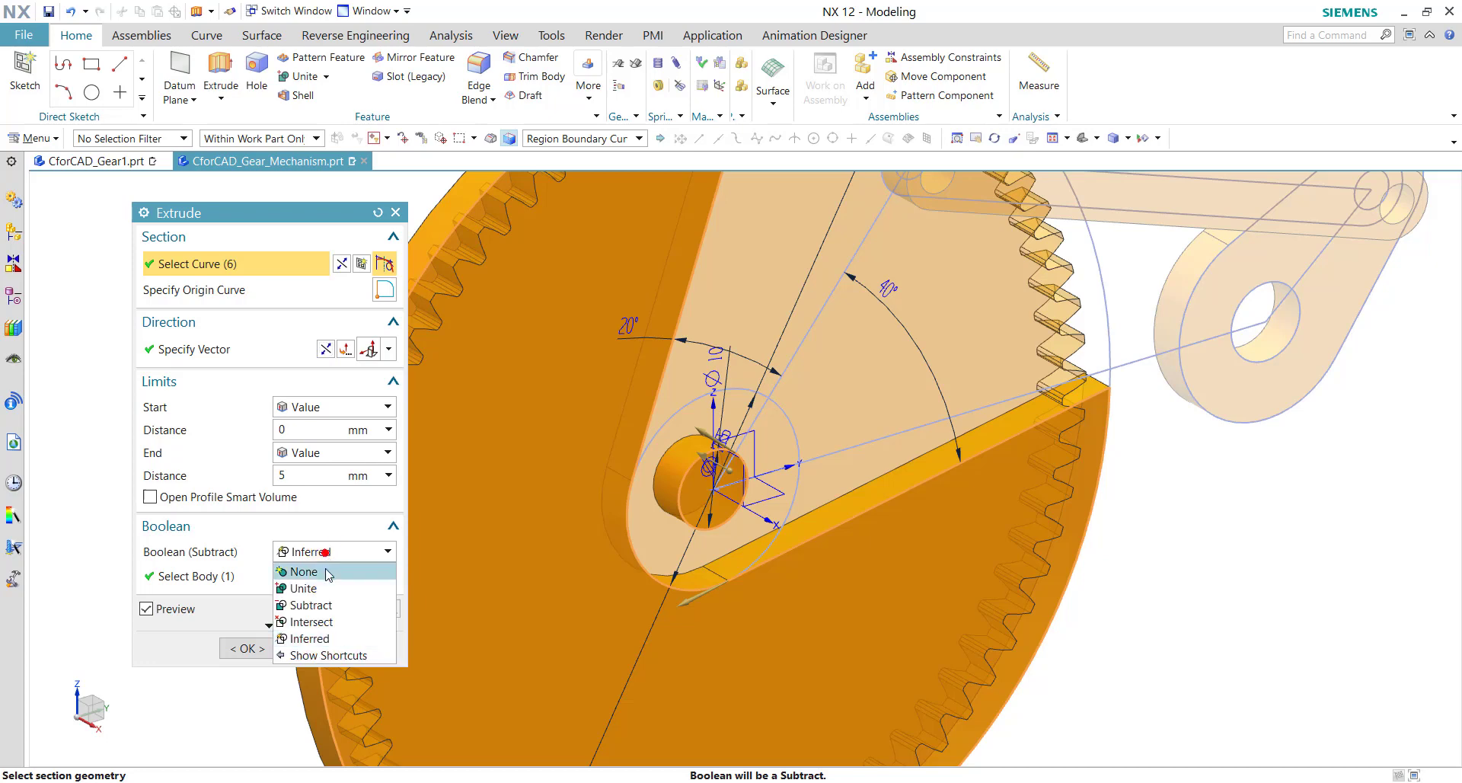
left_click(323, 605)
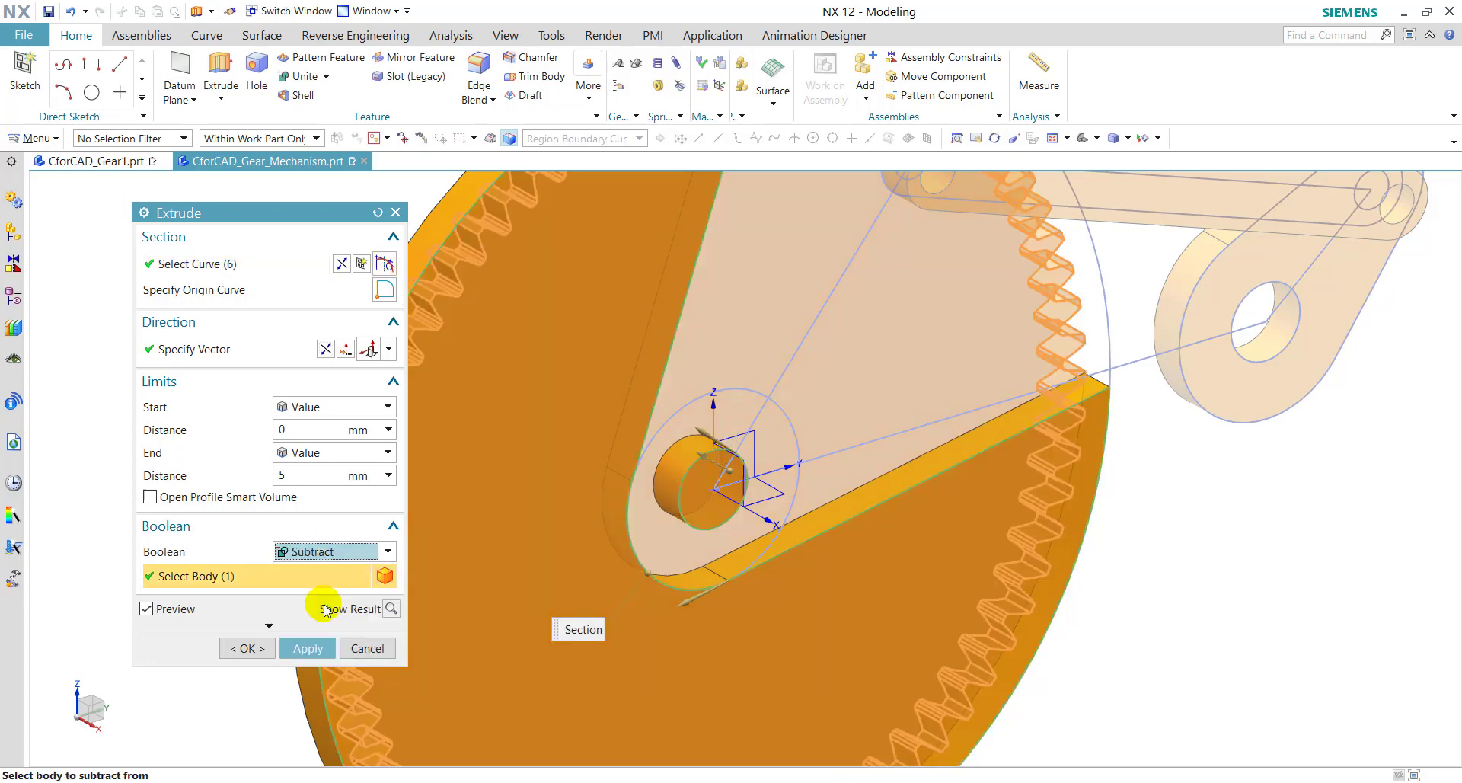
scroll(575, 401, "down", 2)
middle_click_drag(738, 395, 810, 356, "shift")
left_click(319, 479)
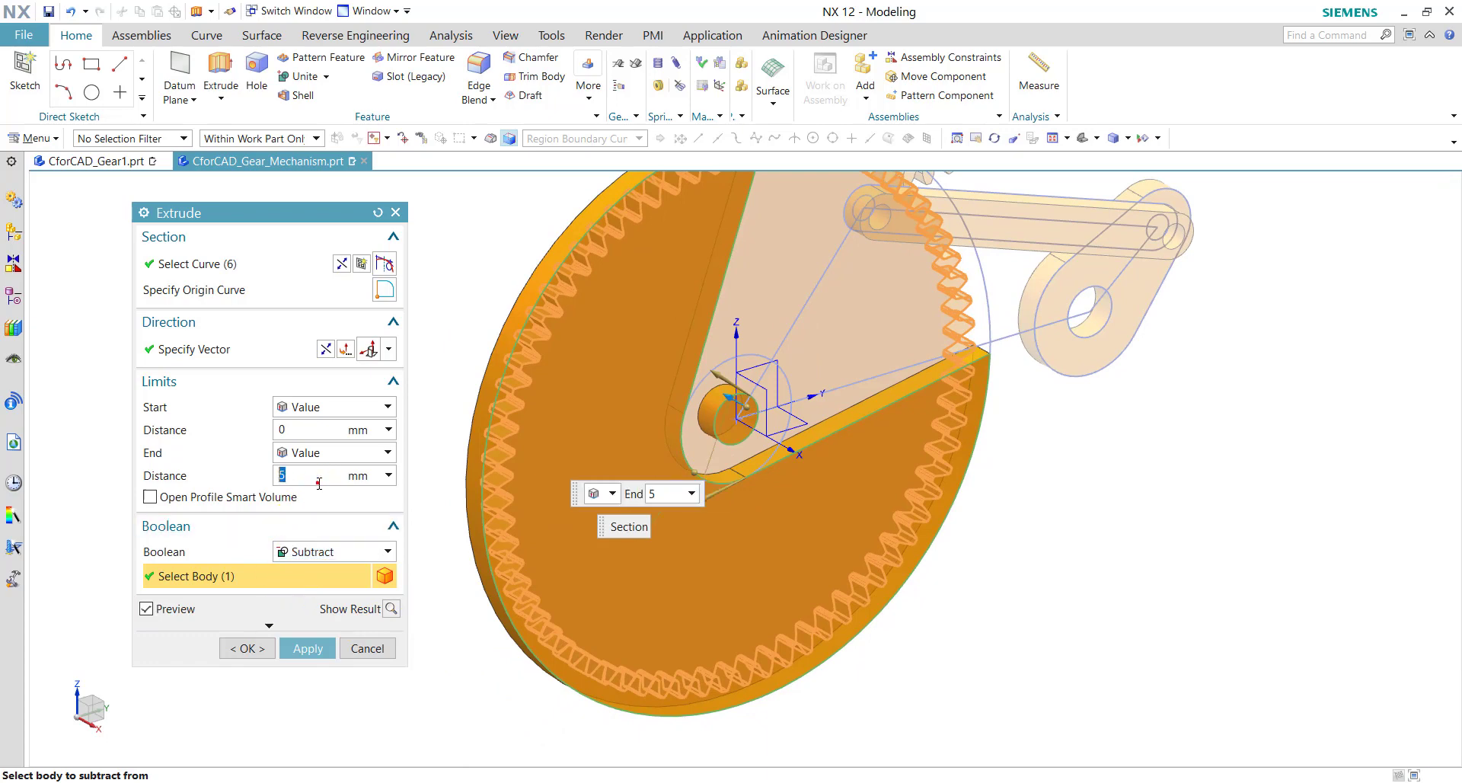
left_click(248, 649)
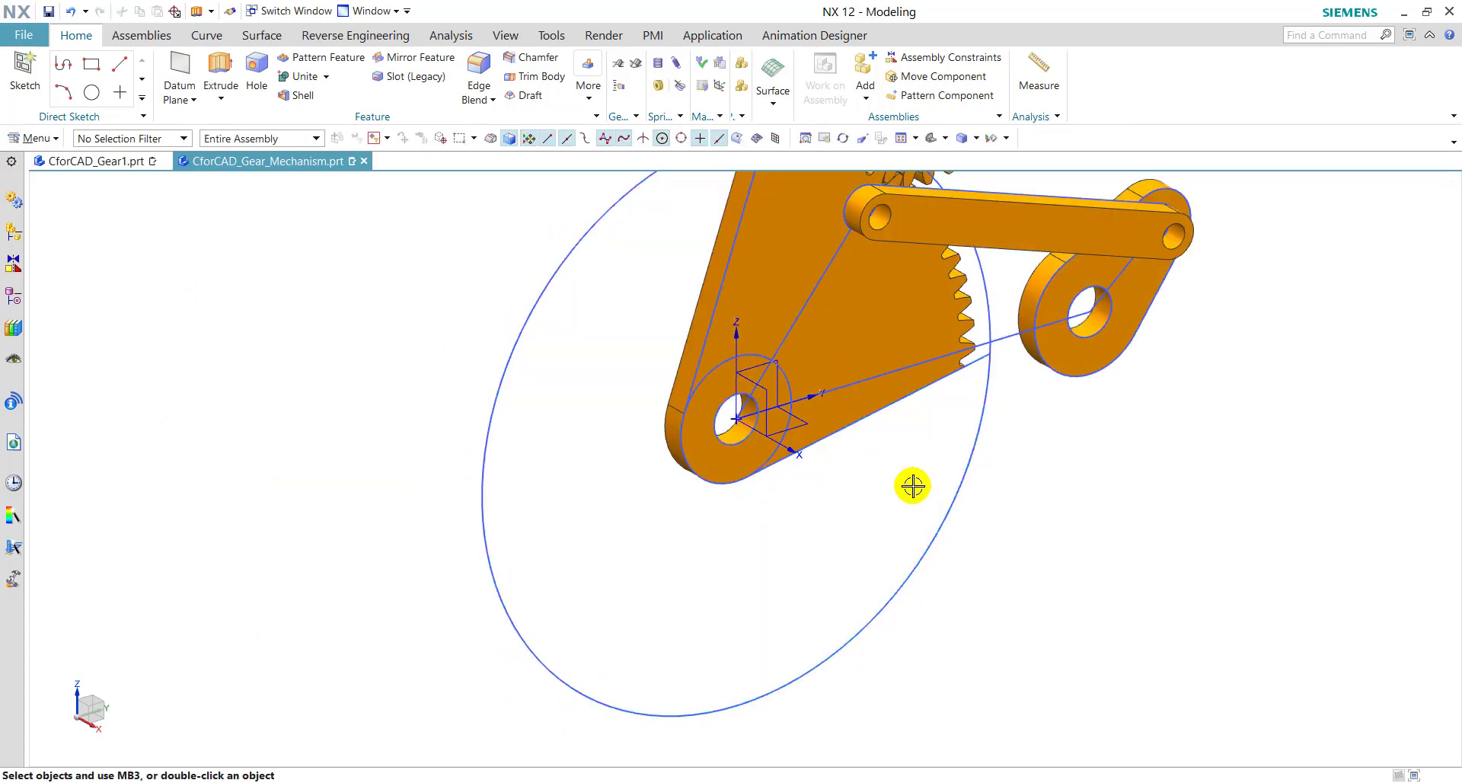
Create a sketch on the small gear's front face and draw a circle about 49 mm in diameter centred on the gear
middle_click_drag(913, 485, 852, 594)
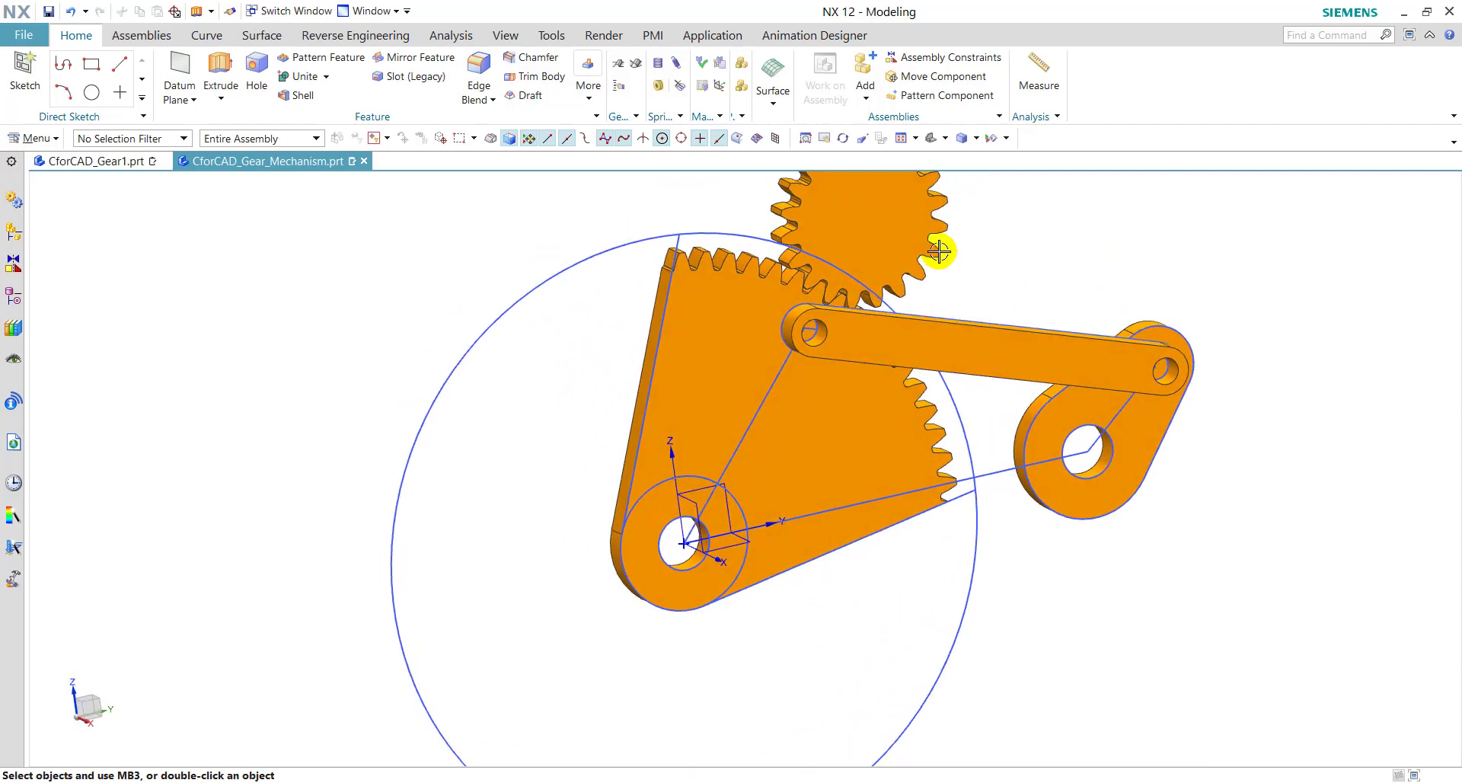
middle_click_drag(890, 291, 1066, 540)
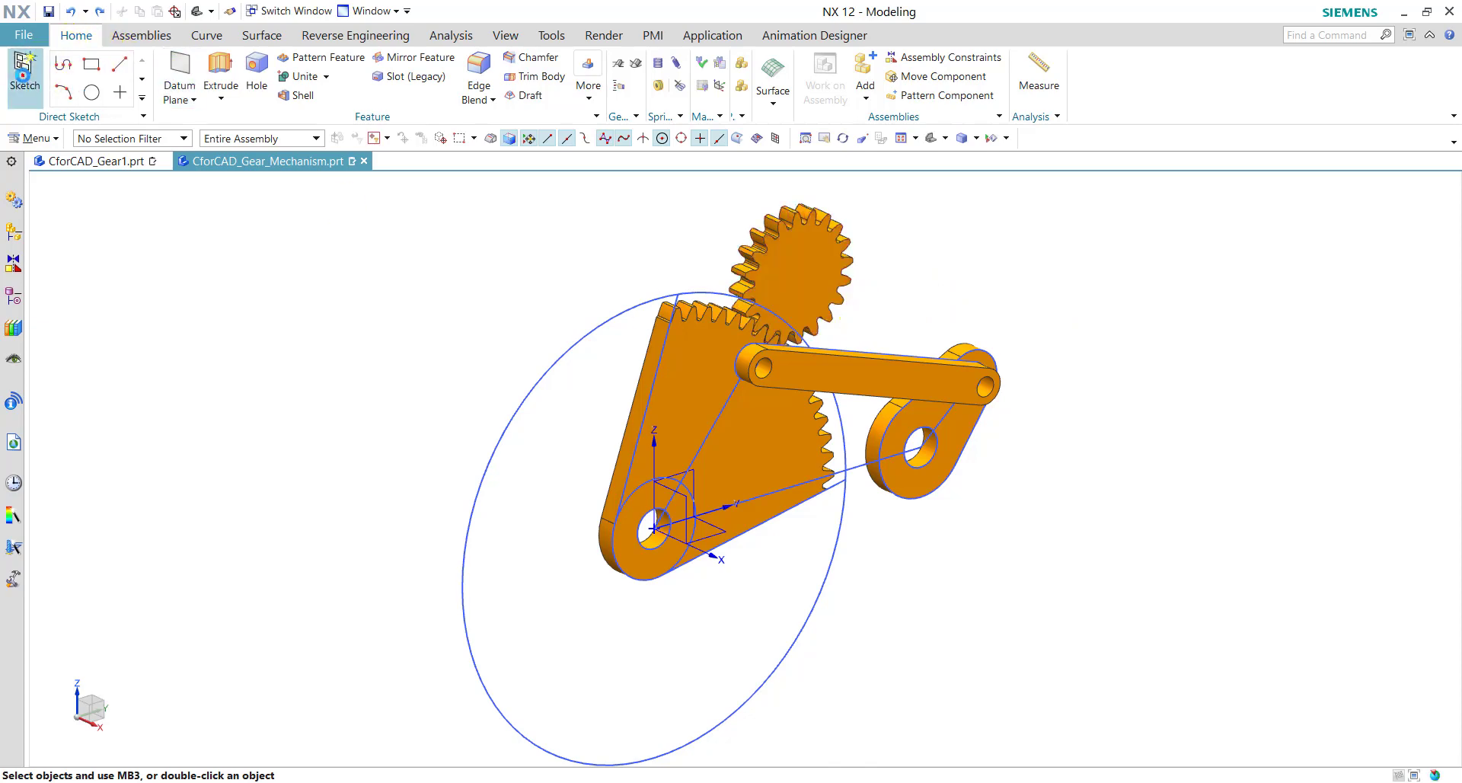
left_click(24, 72)
left_click(804, 280)
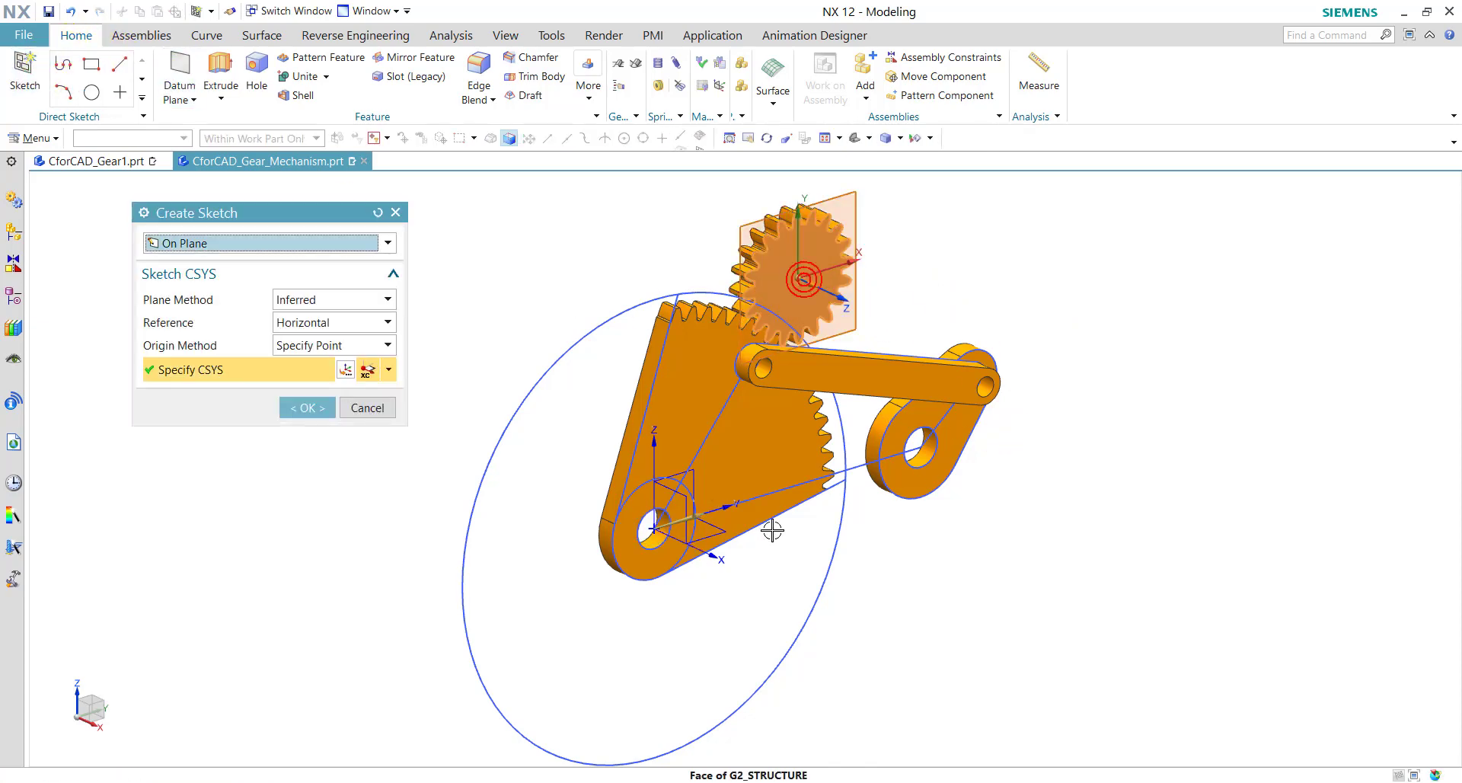
left_click(303, 407)
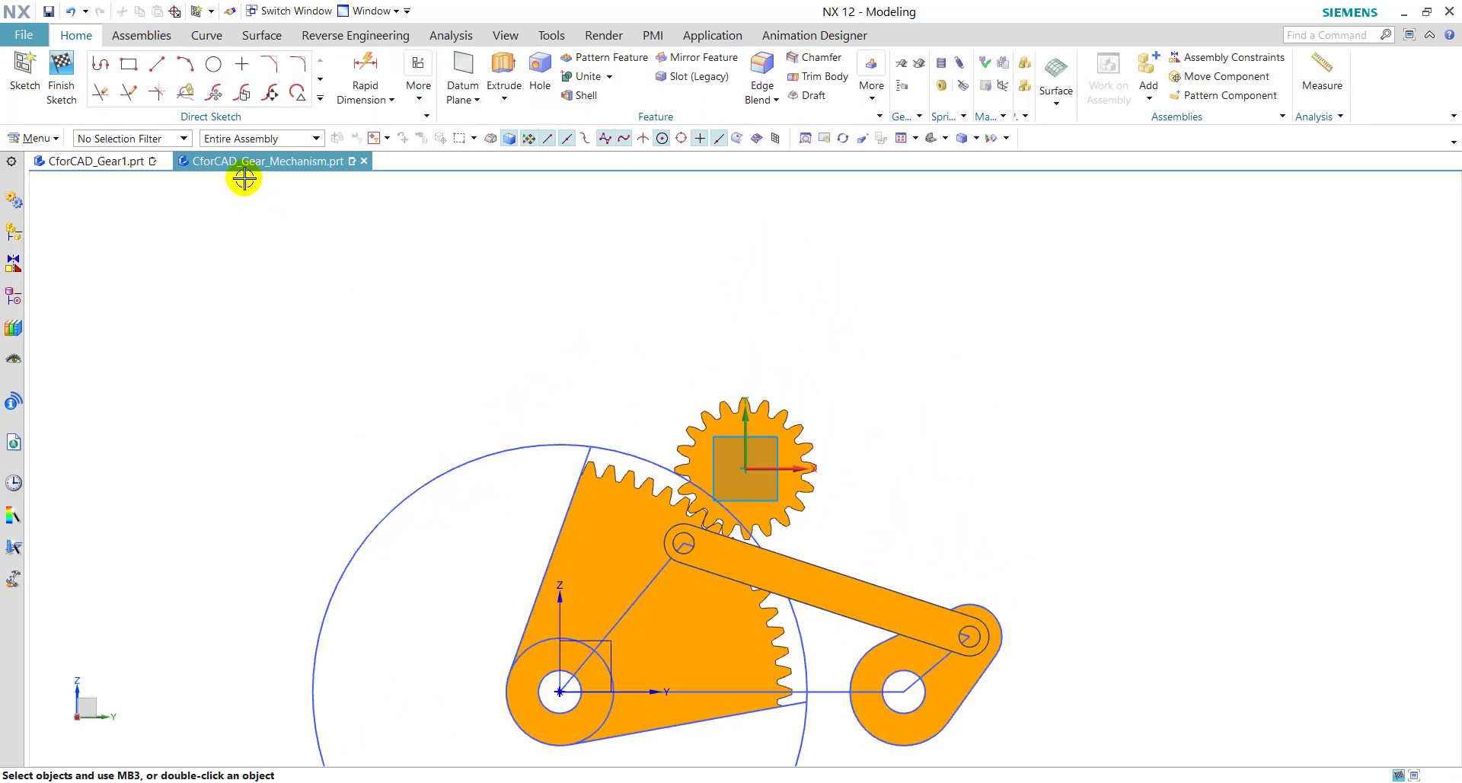
left_click(214, 69)
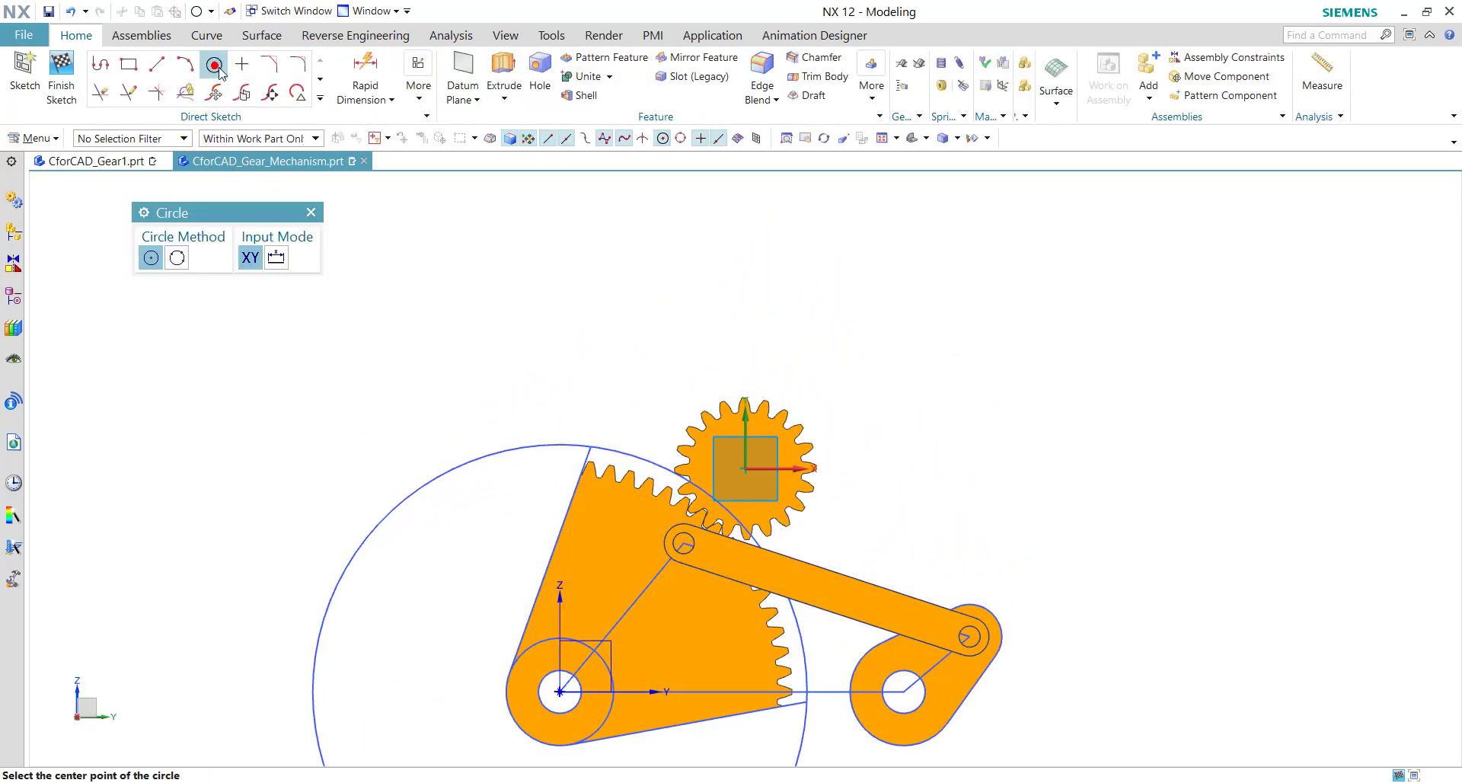
left_click(746, 465)
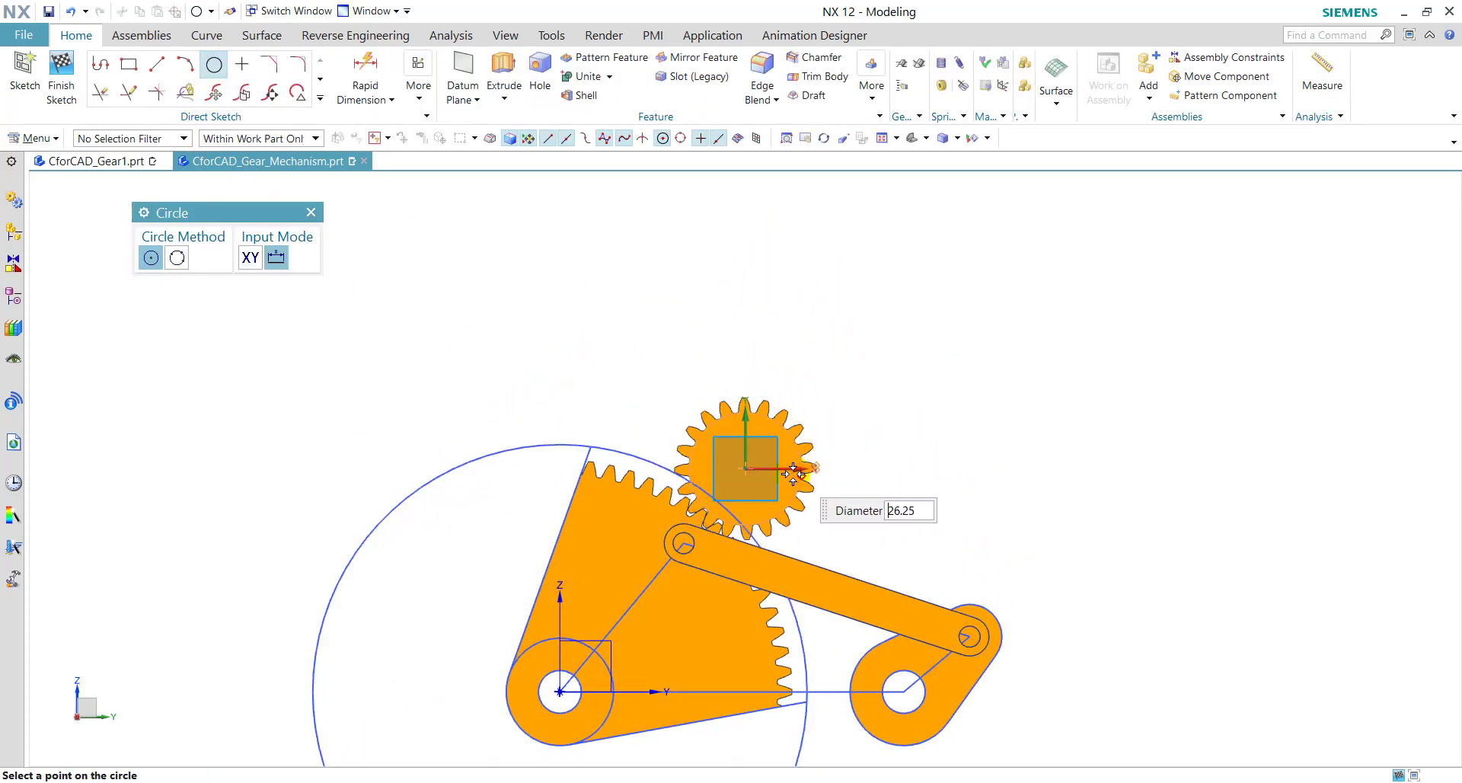
left_click(851, 466)
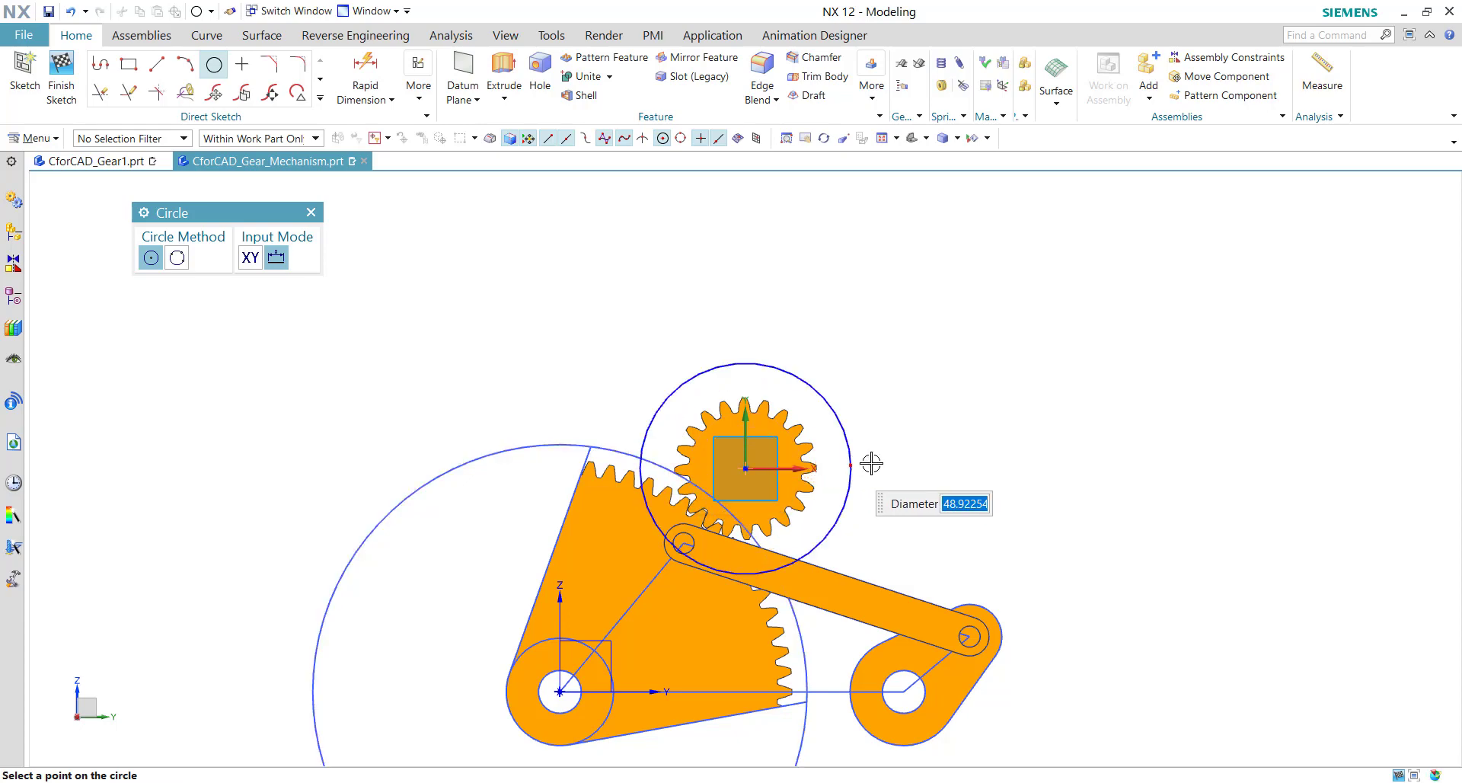
Dimension the small gear's circle to a diameter of 10 mm and finish the sketch
left_click(312, 213)
left_click(385, 82)
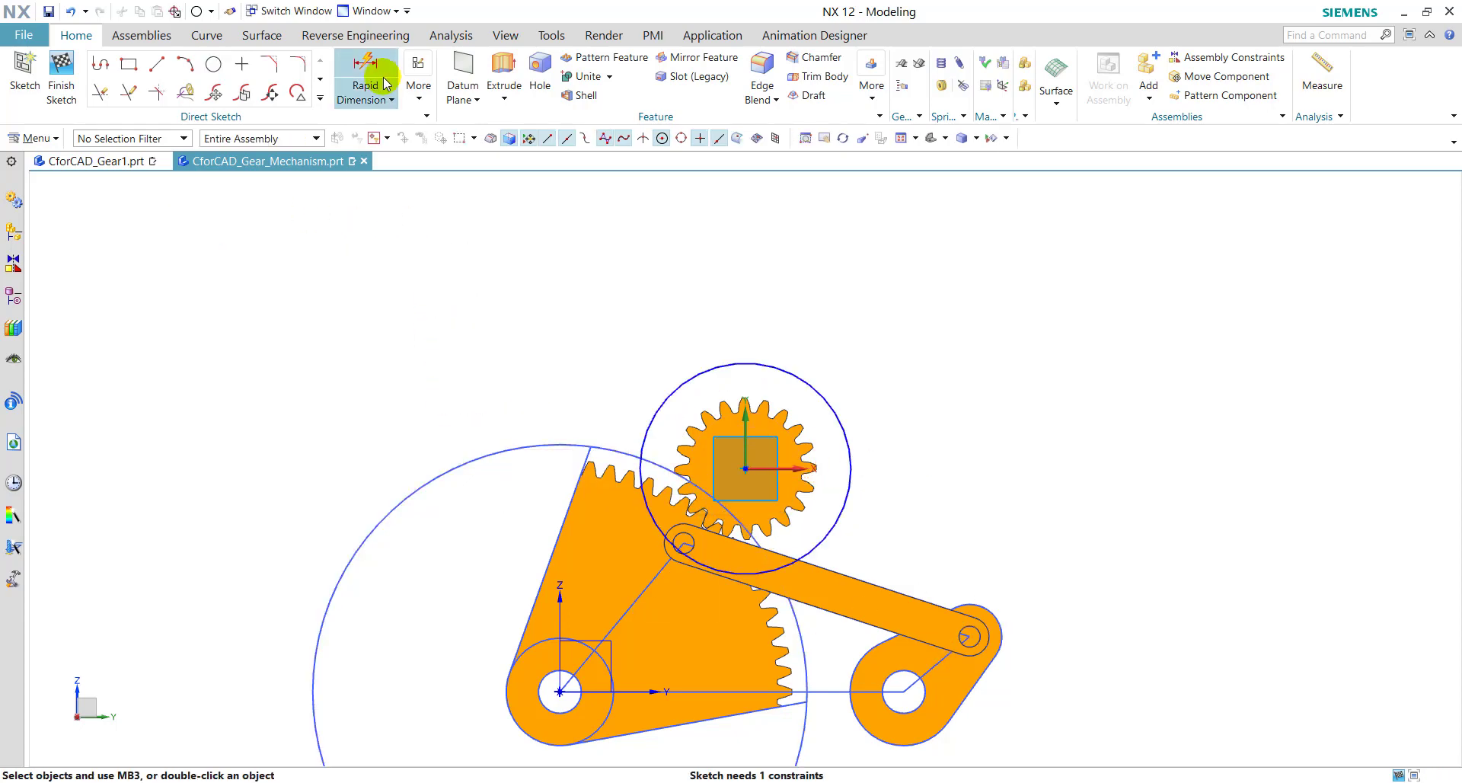
left_click(848, 455)
left_click(996, 400)
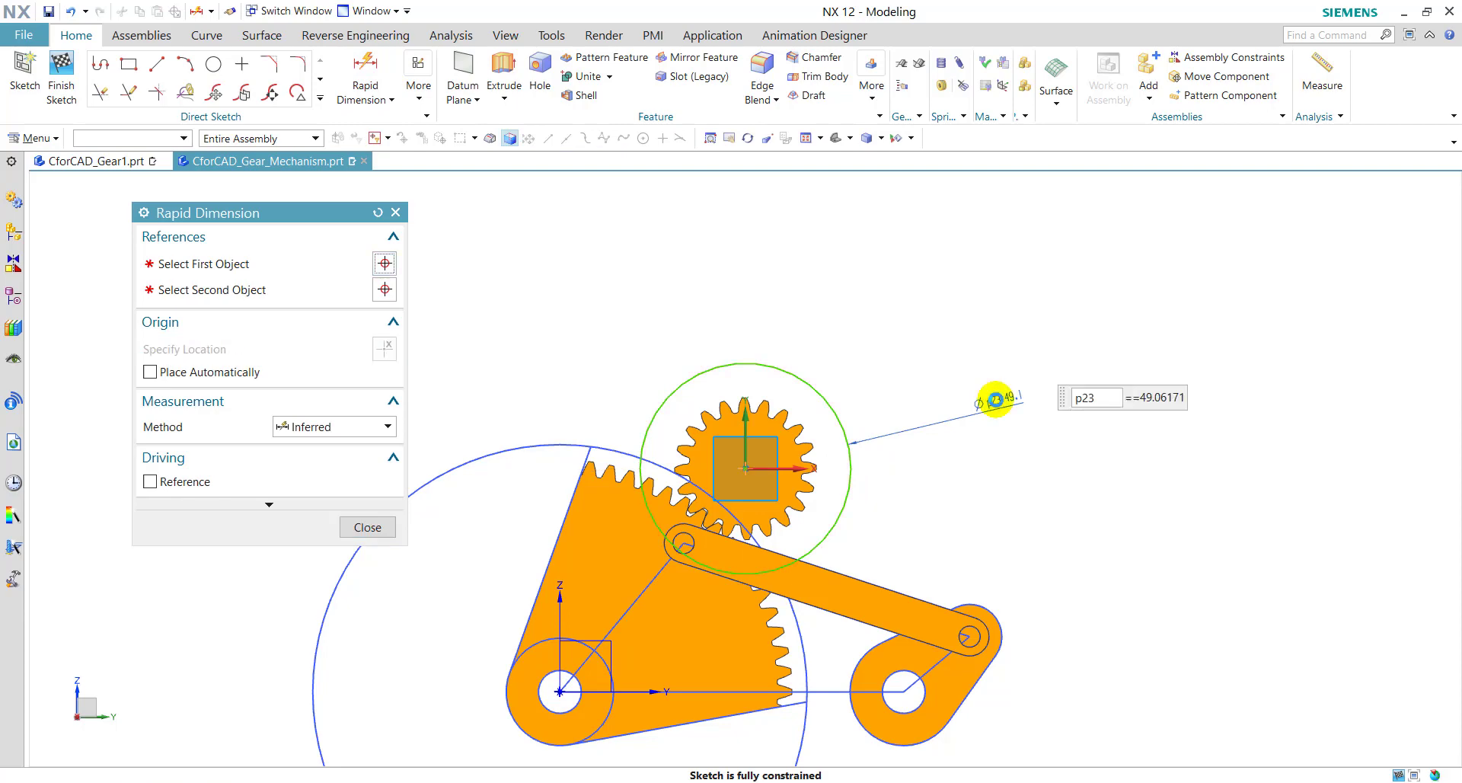
type("10")
key("Return")
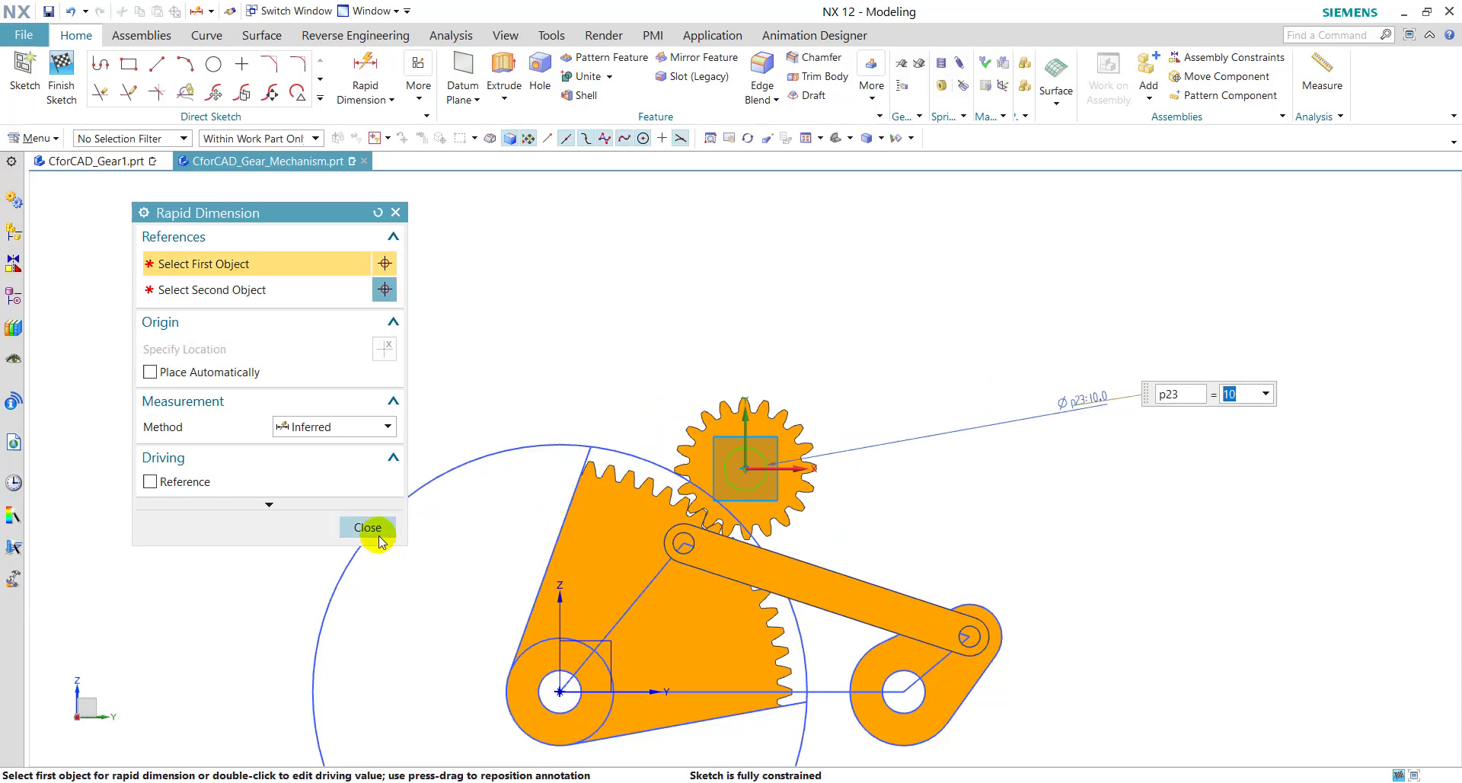
left_click(368, 526)
left_click(62, 99)
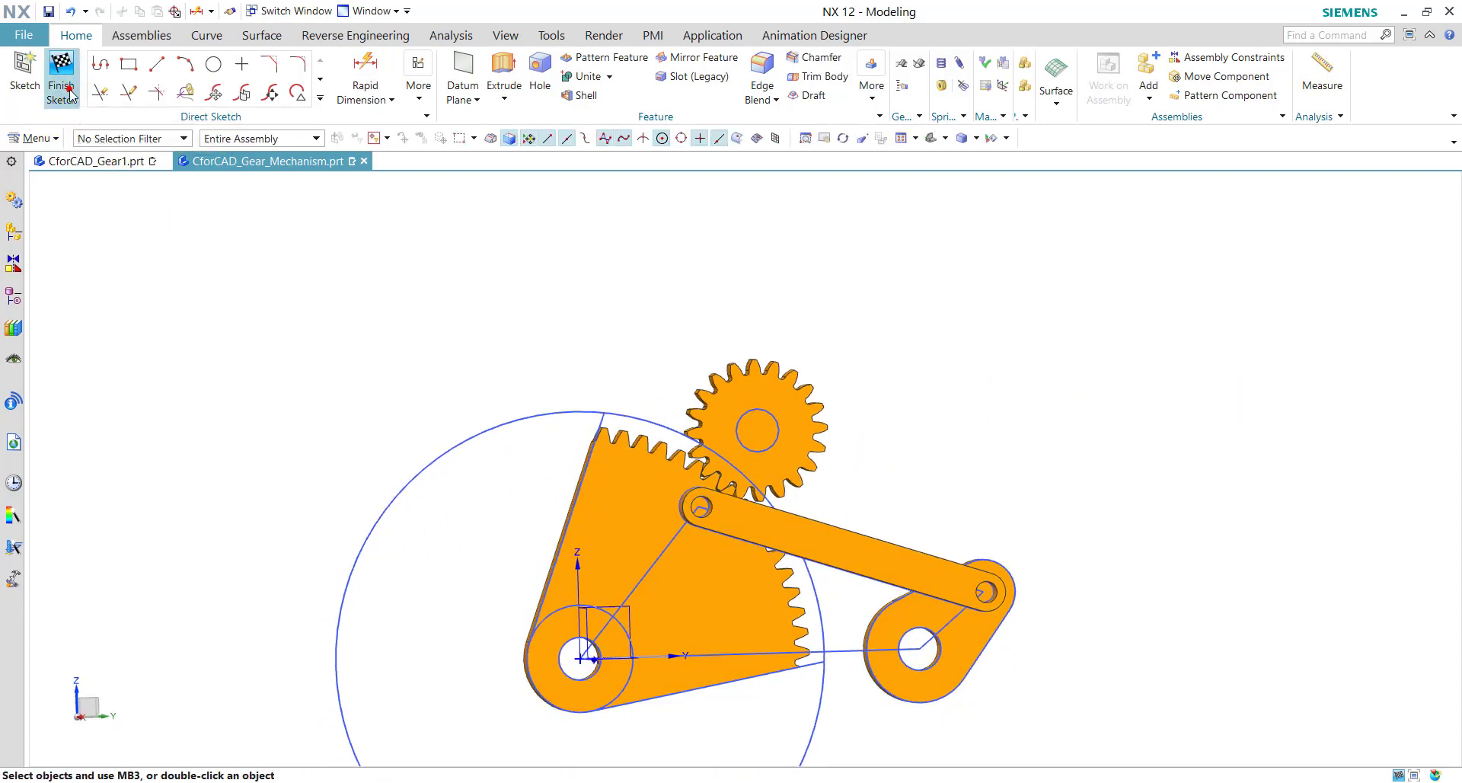
Cut the circle 5 mm through the small gear as a subtract extrusion in the reversed direction
left_click(220, 69)
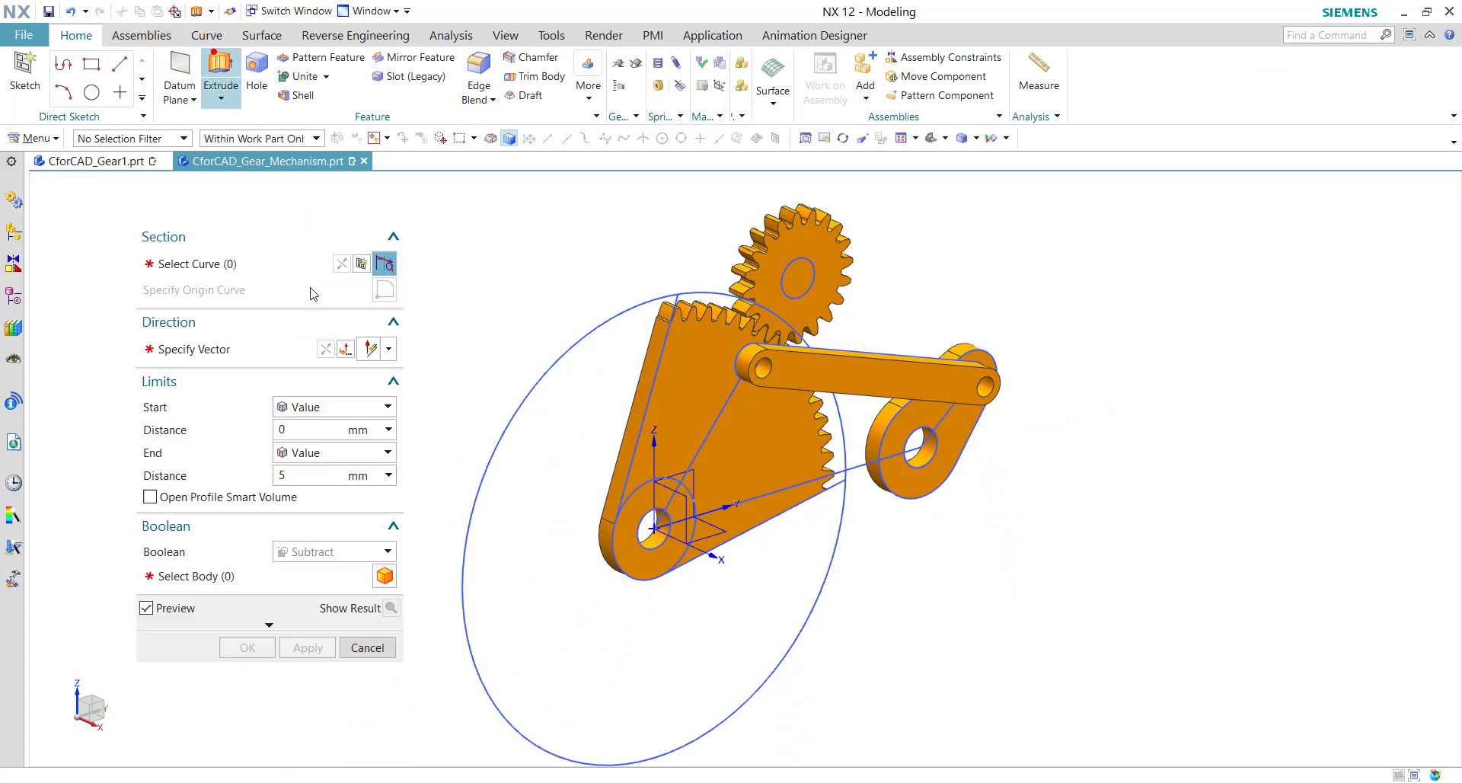
left_click(807, 275)
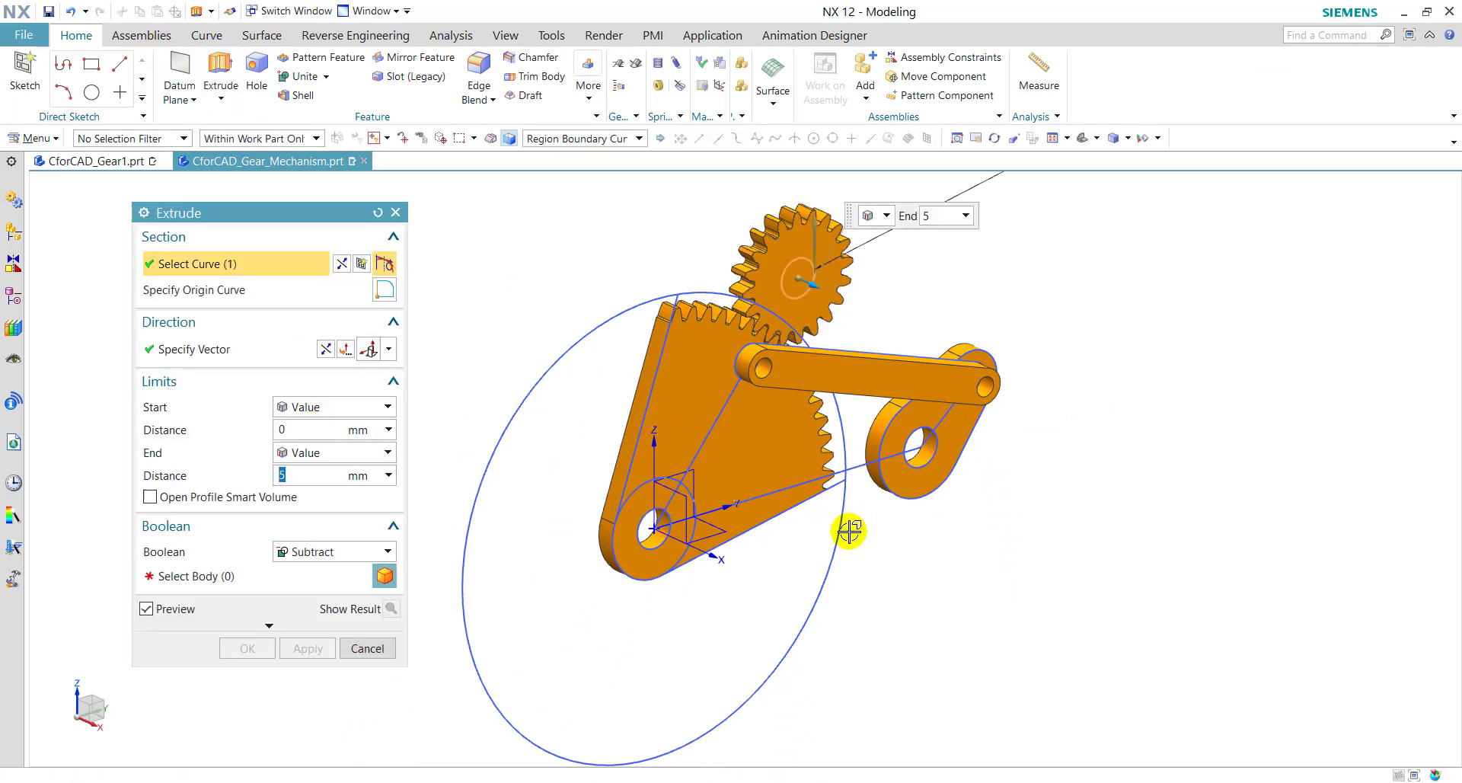
left_click(325, 348)
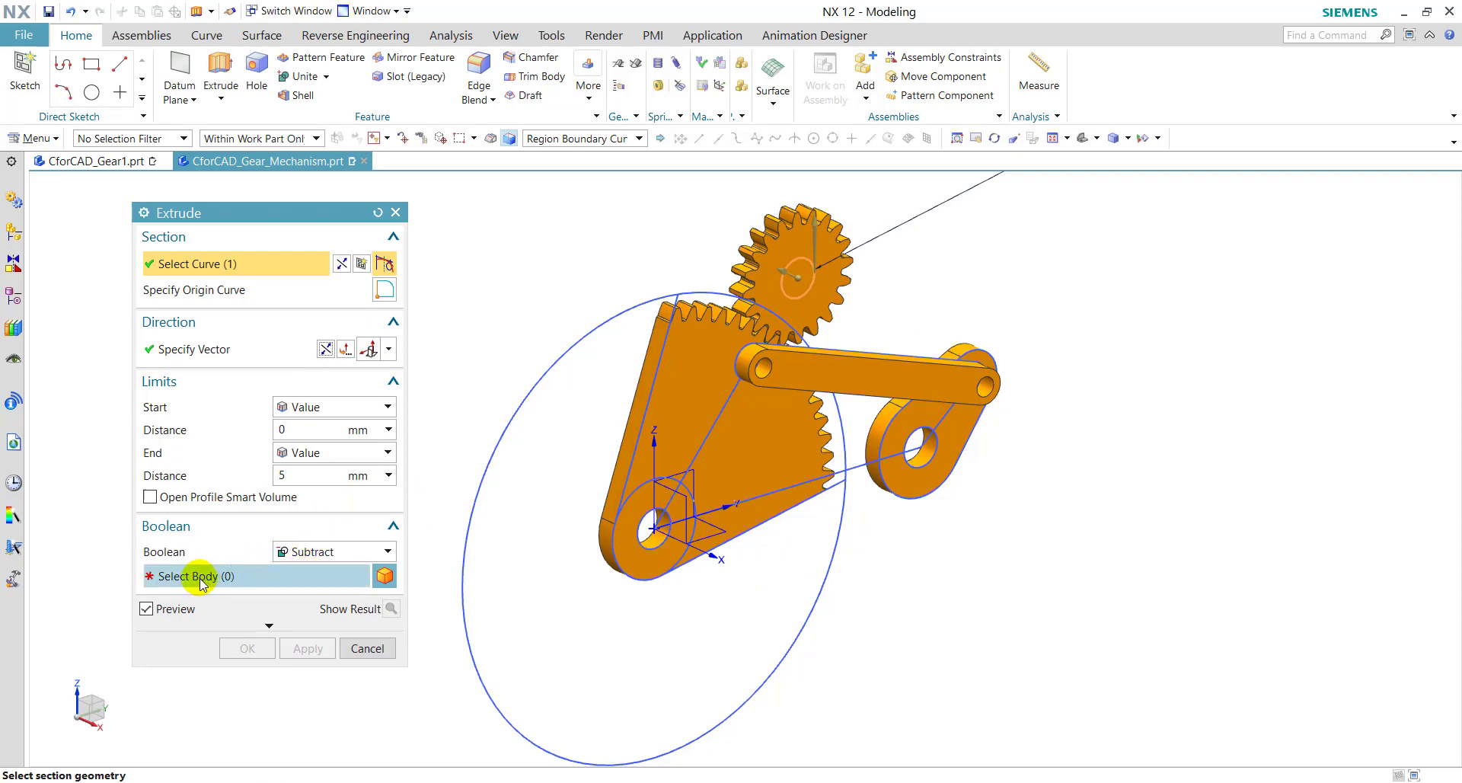
left_click(175, 579)
left_click(813, 301)
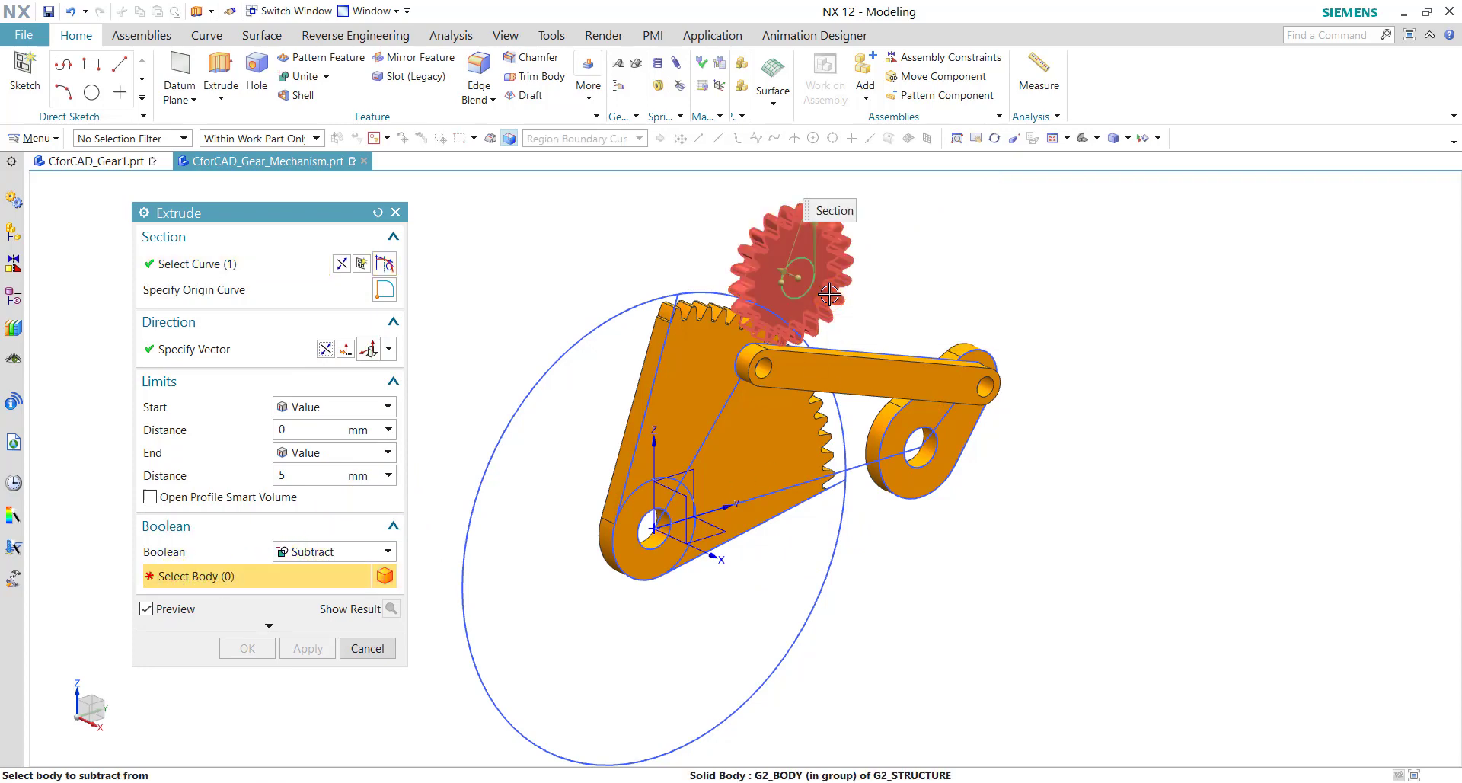
left_click(311, 652)
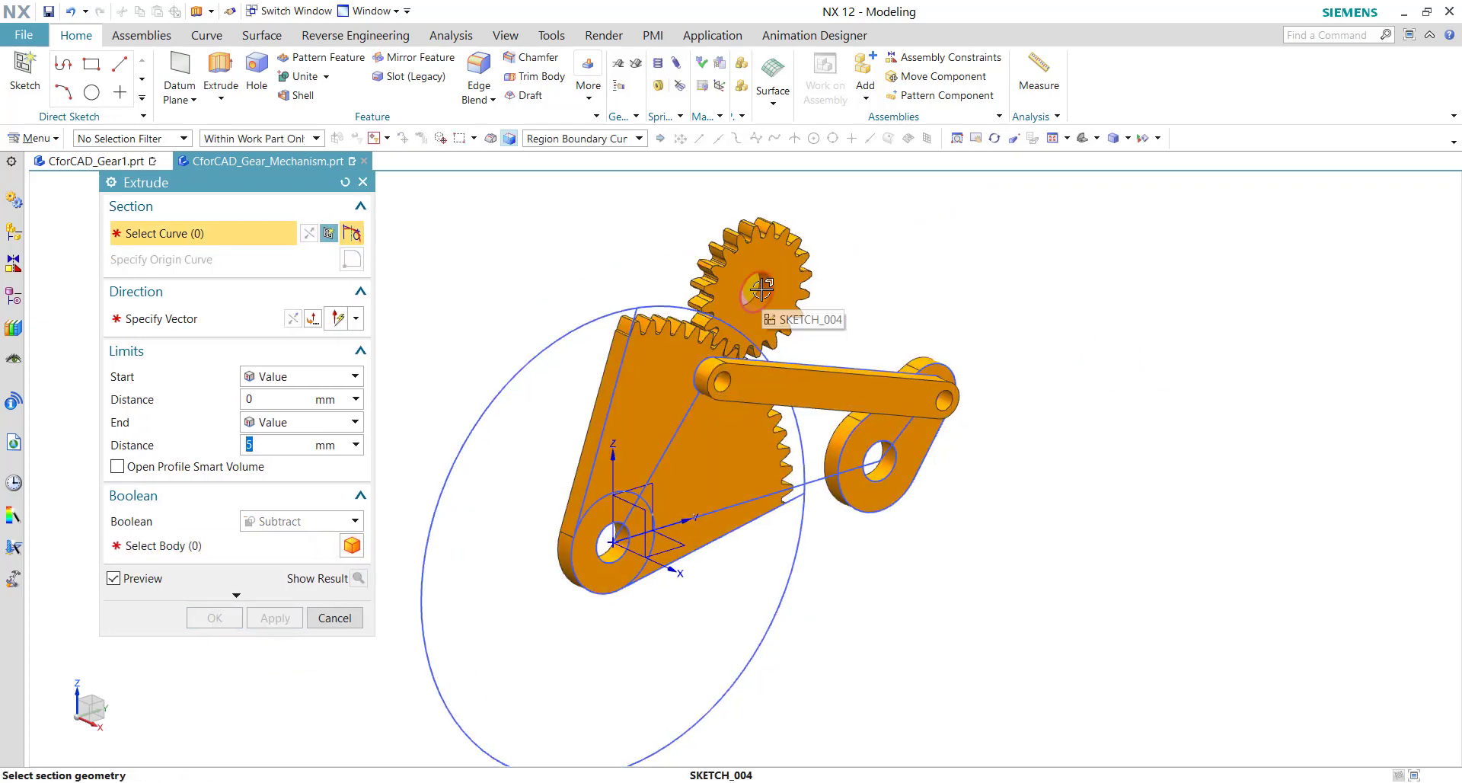
Select the bore circles of the toothed sector, the crank and the small gear as the section of a new extrusion
scroll(631, 581, "up", 3)
left_click(597, 496)
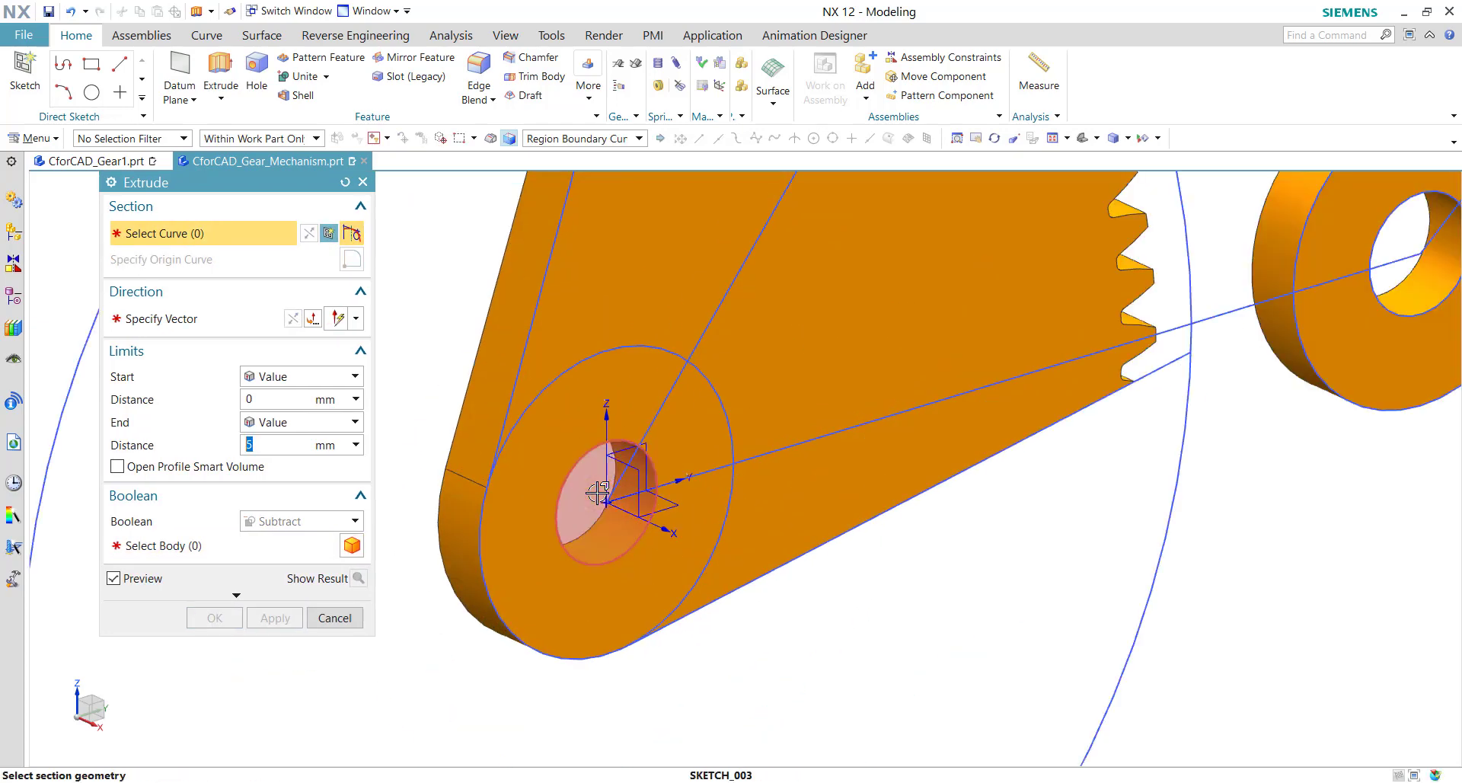
scroll(679, 546, "down", 2)
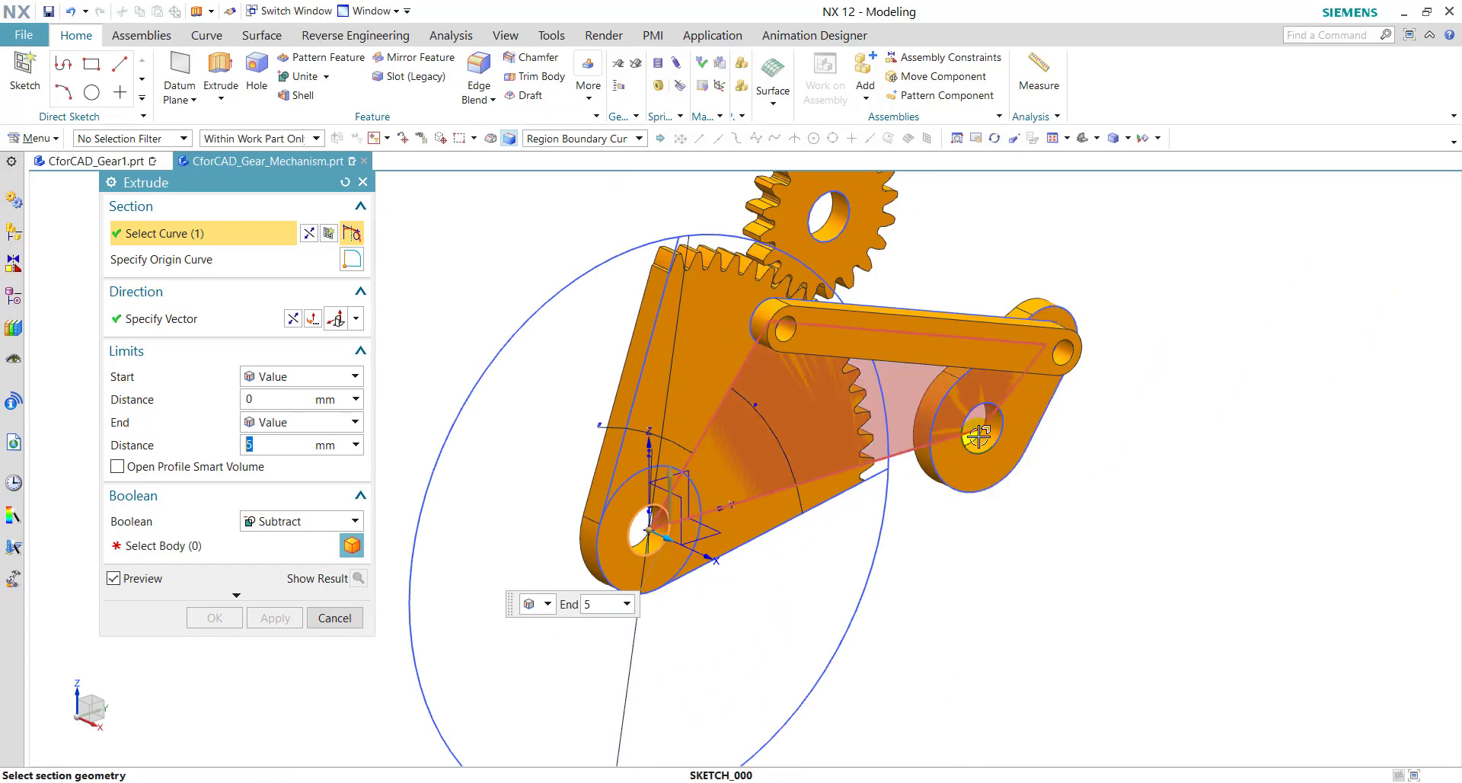
scroll(1000, 421, "up", 4)
left_click(1001, 421)
scroll(1000, 421, "down", 4)
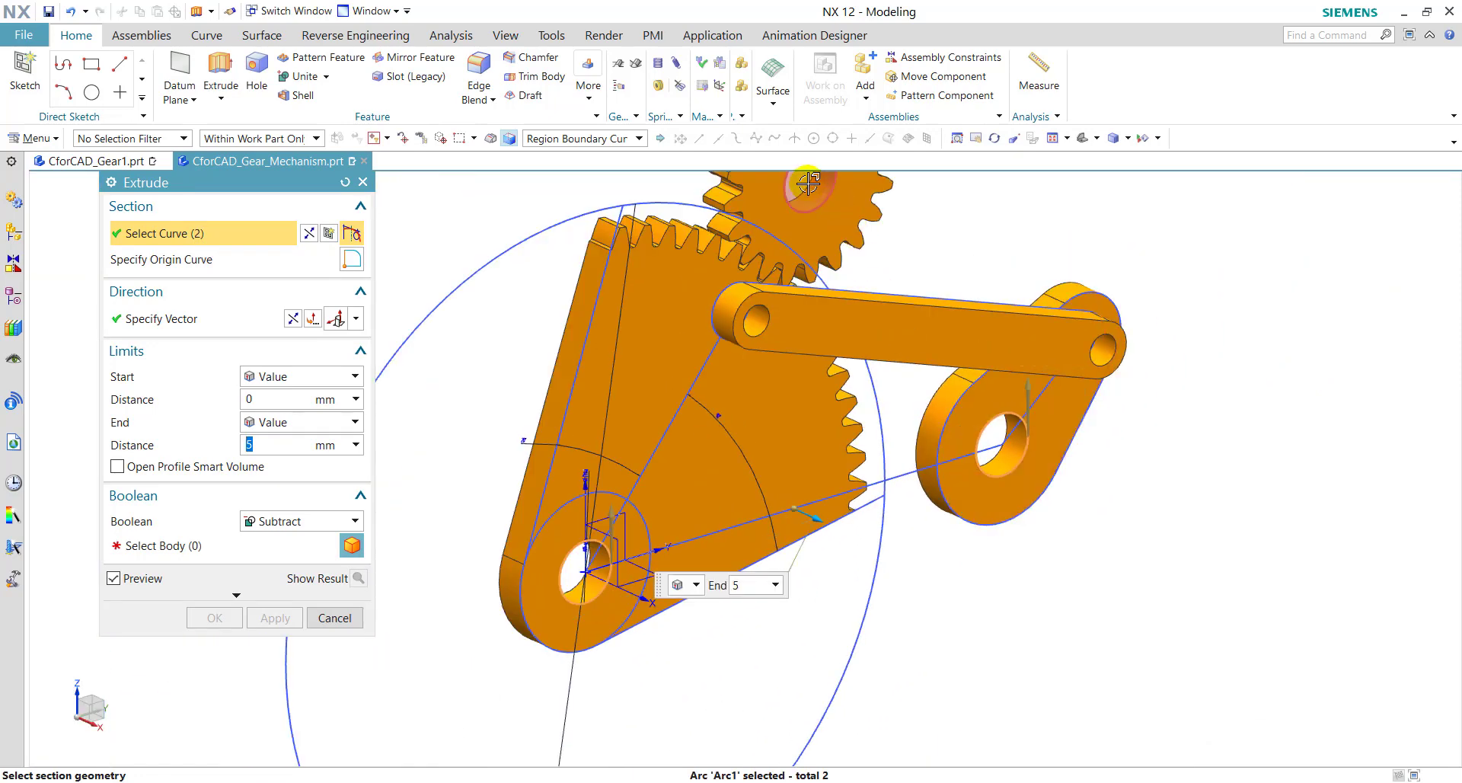
middle_click_drag(966, 235, 933, 365, "shift")
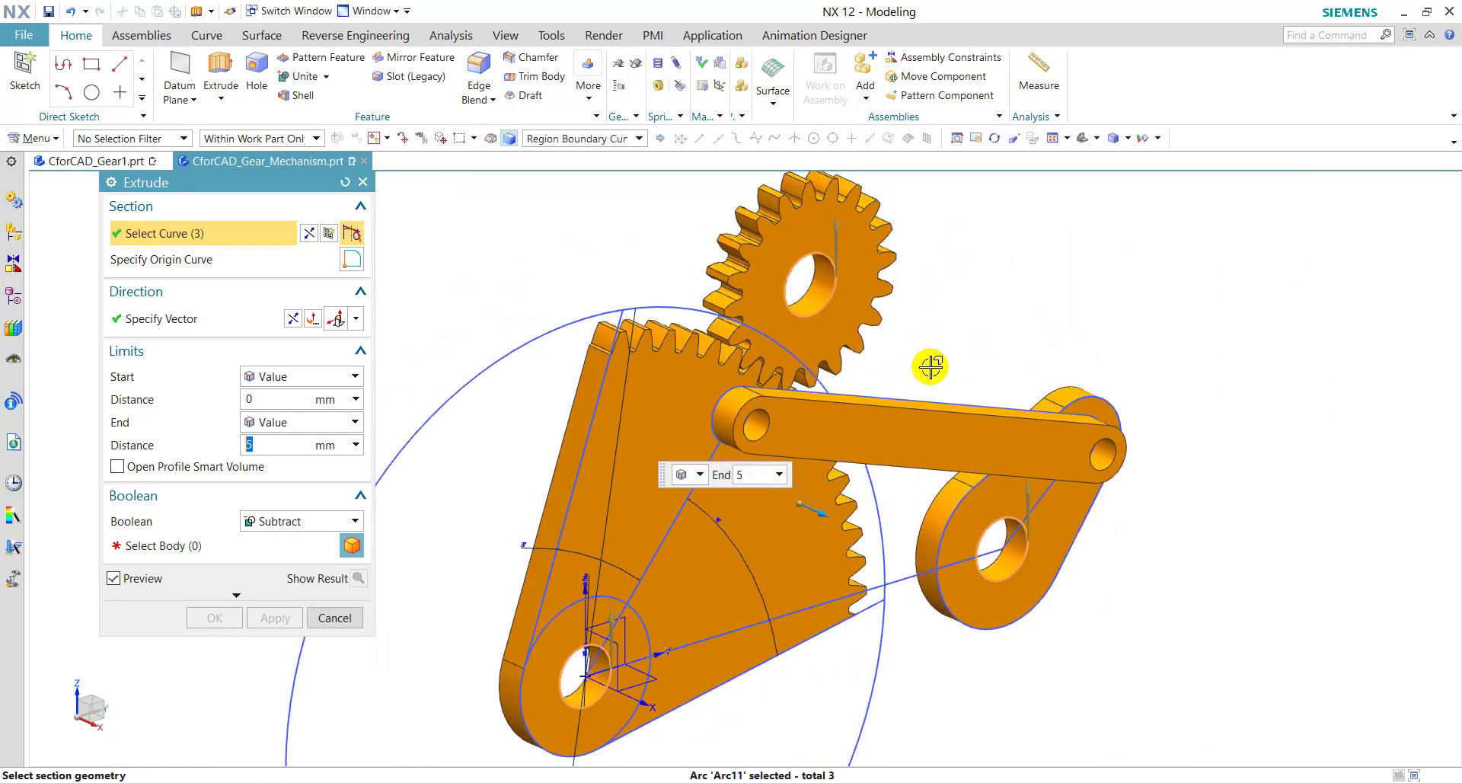
Extrude the three selected bore circles 10 mm in the reversed direction as separate pins, with the Boolean set to None
left_click(301, 521)
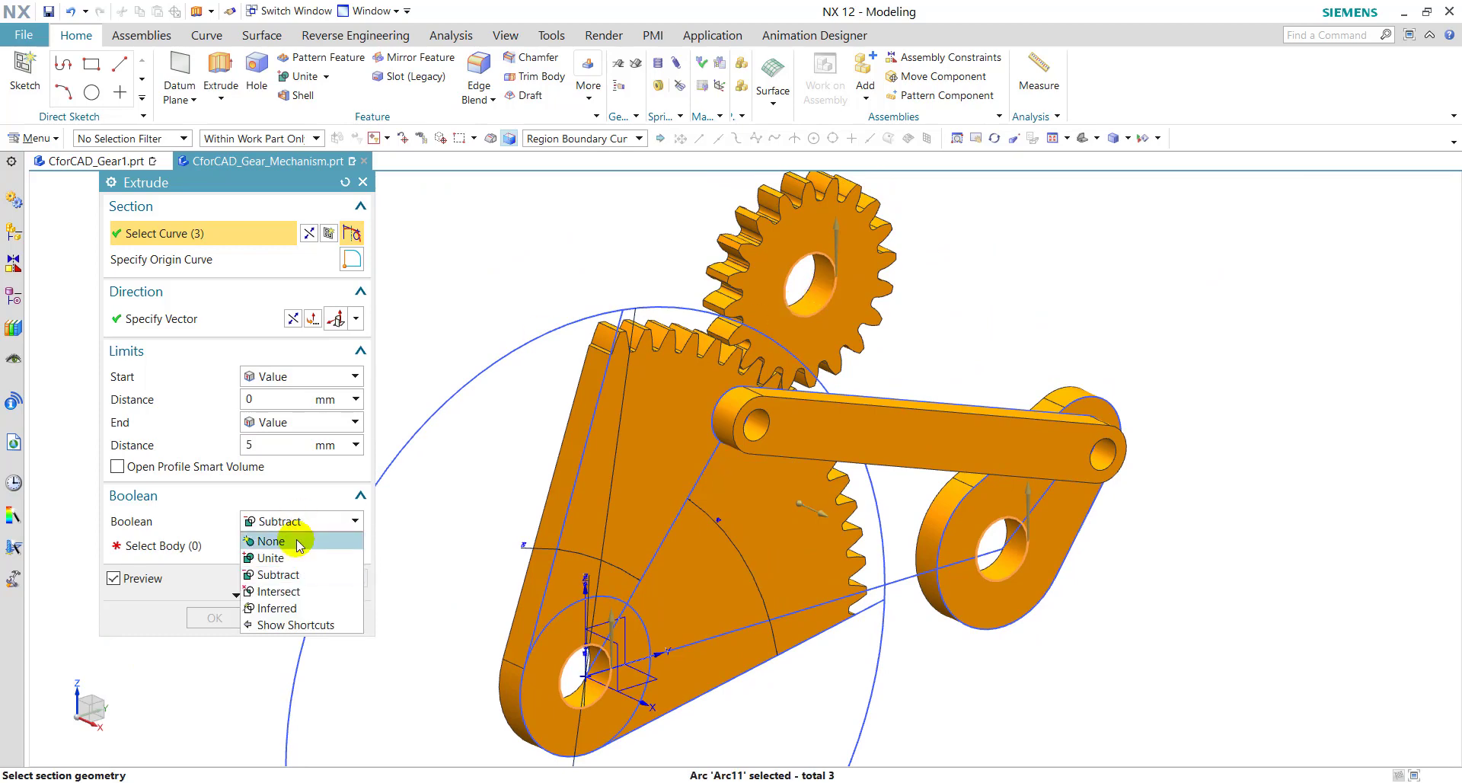
left_click(293, 538)
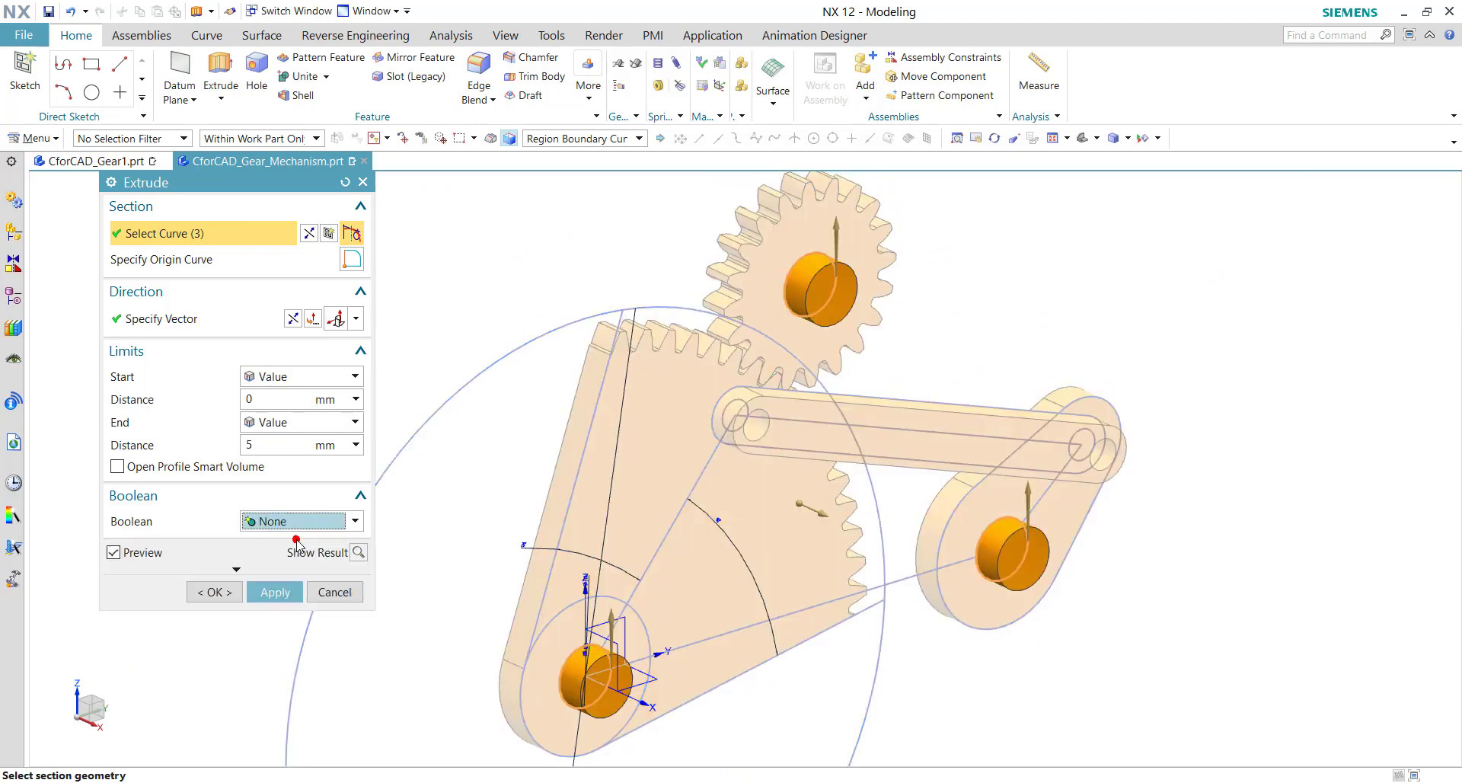
left_click(274, 447)
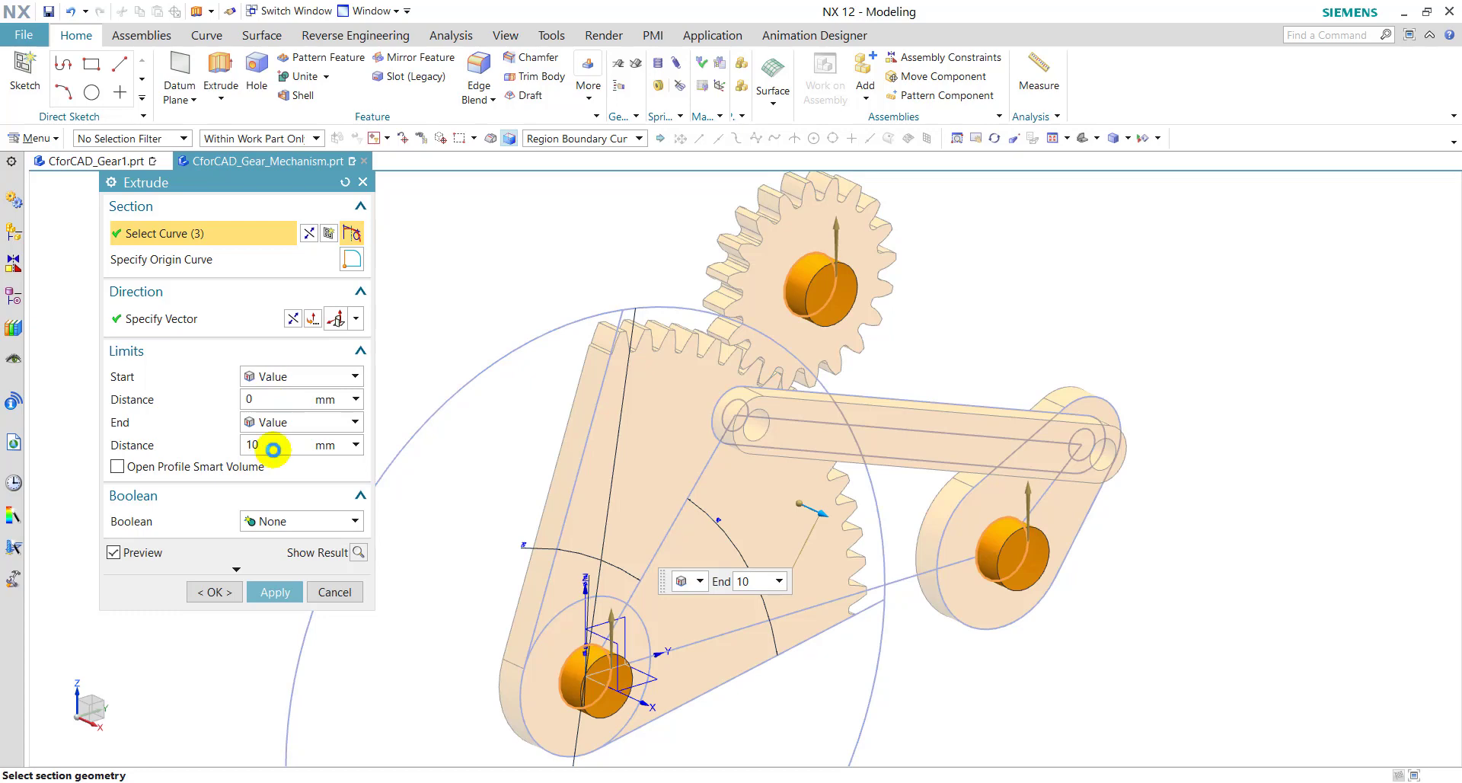
left_click(273, 450)
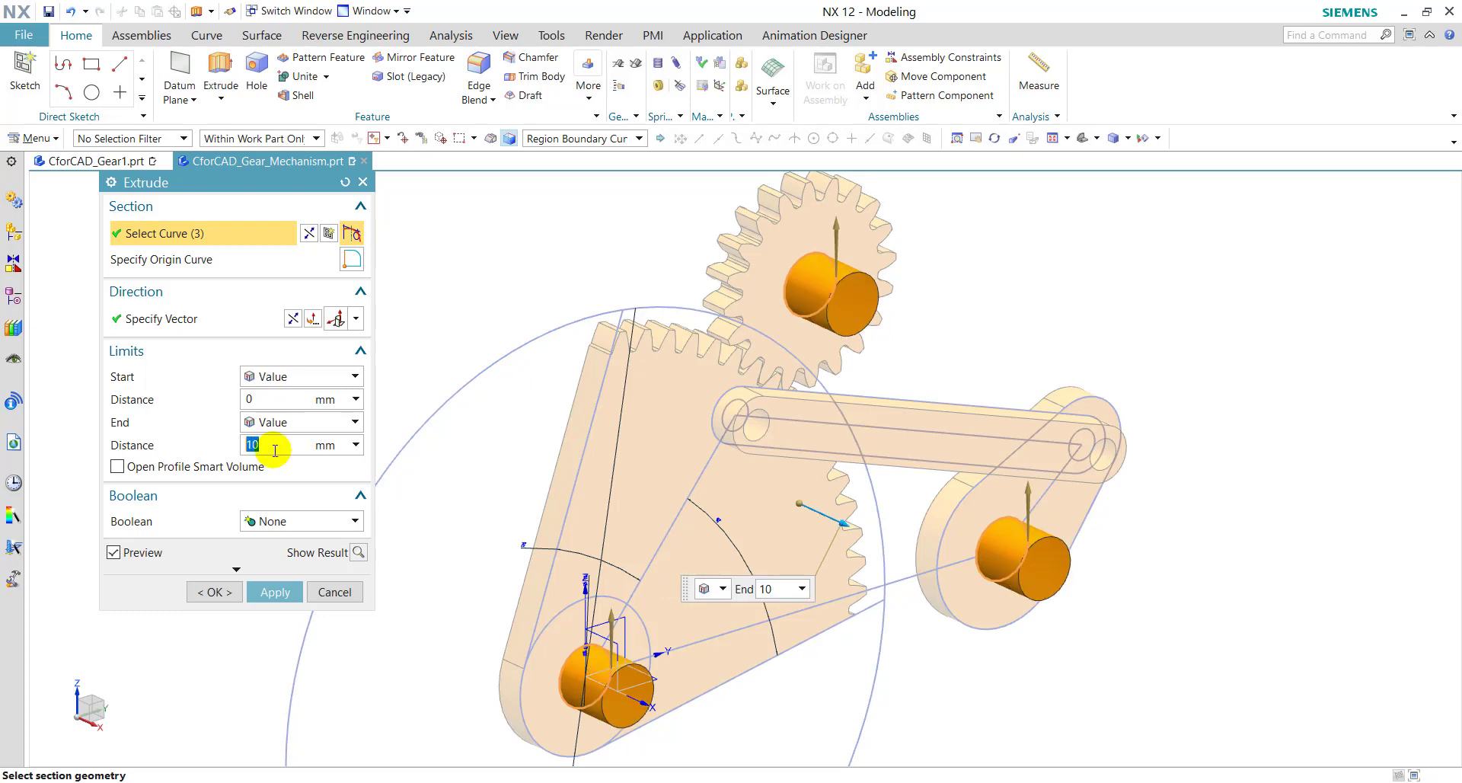
left_click(292, 319)
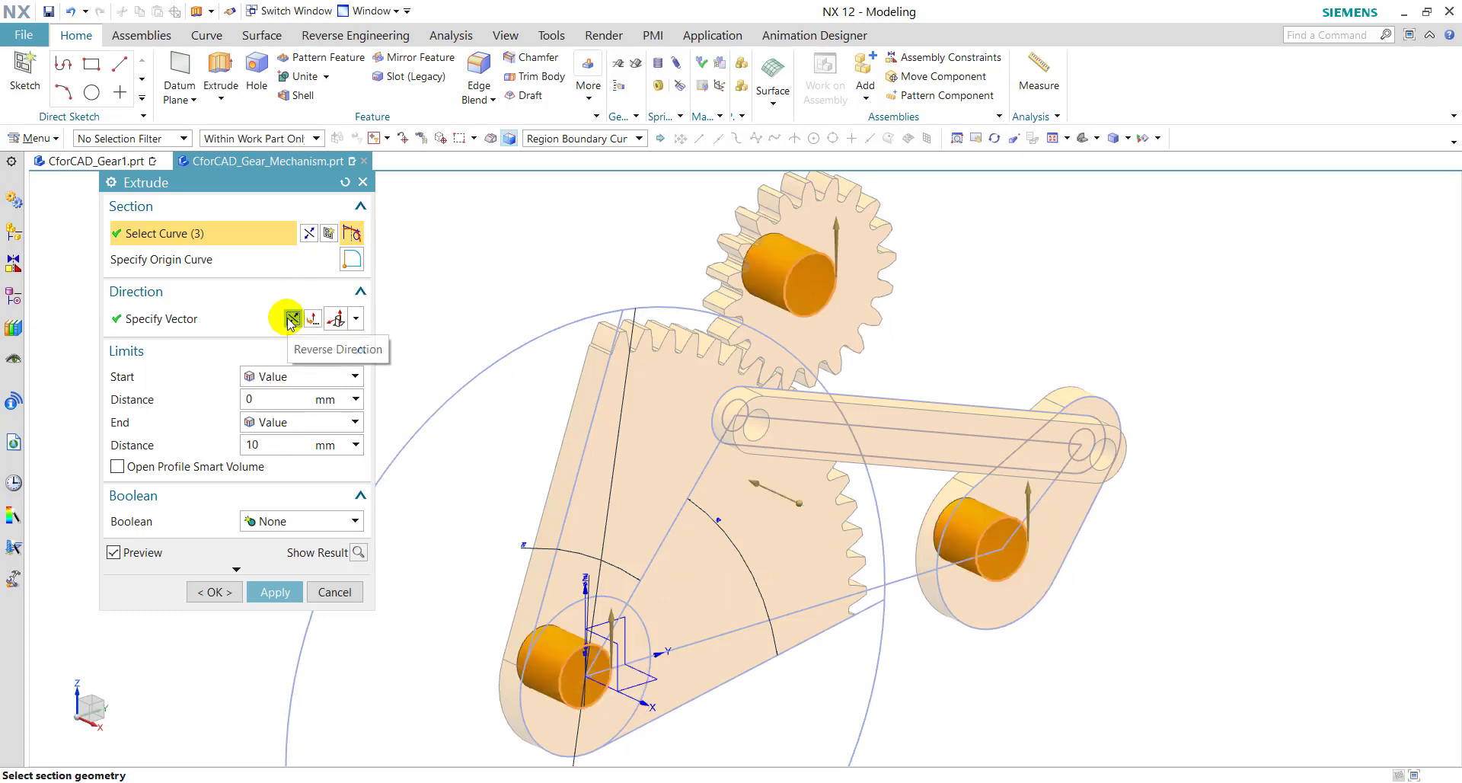
left_click(264, 592)
Extrude the single circle at the coupler's sector-end hole 5 mm as a pin and unite it with the toothed sector
scroll(917, 310, "down", 3)
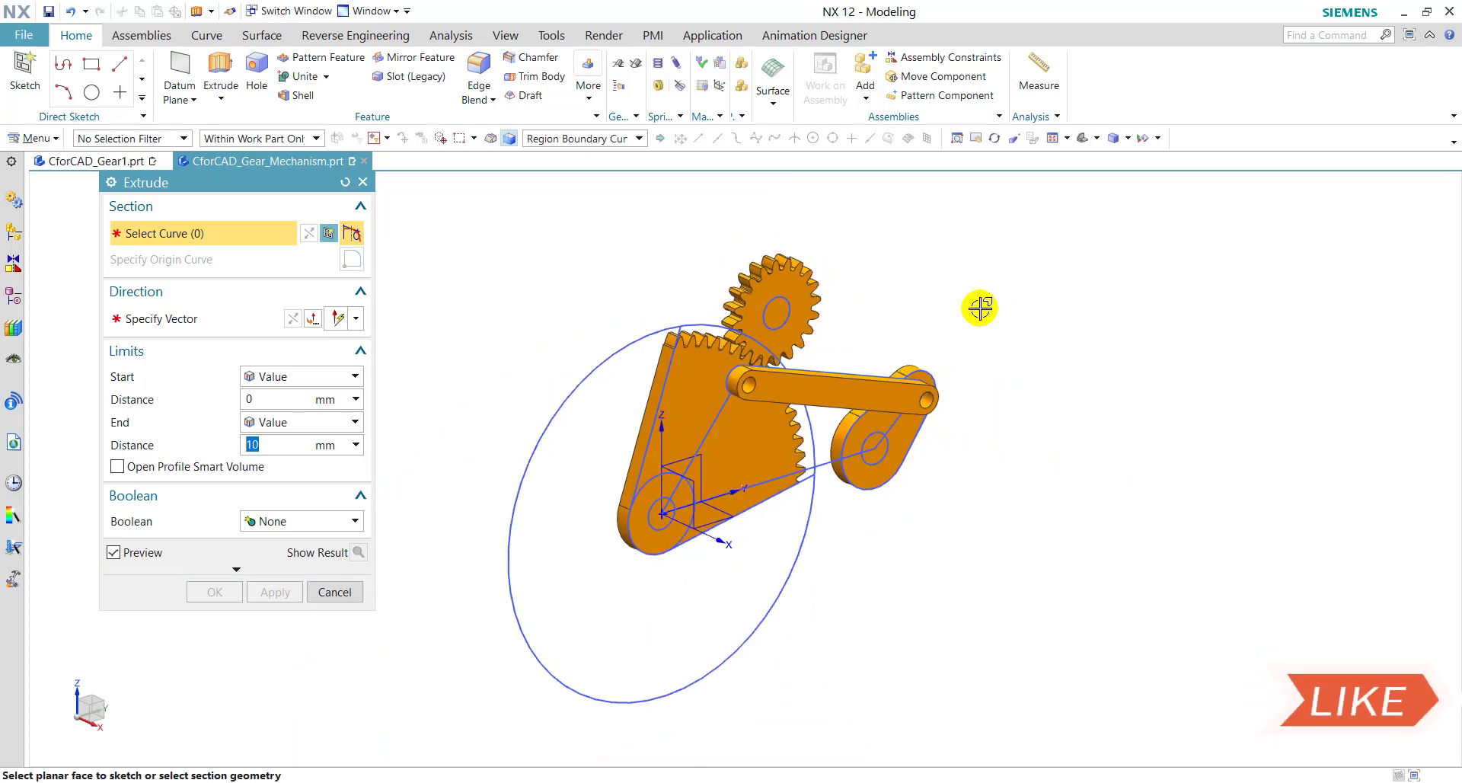
middle_click_drag(979, 307, 946, 535)
scroll(712, 373, "up", 4)
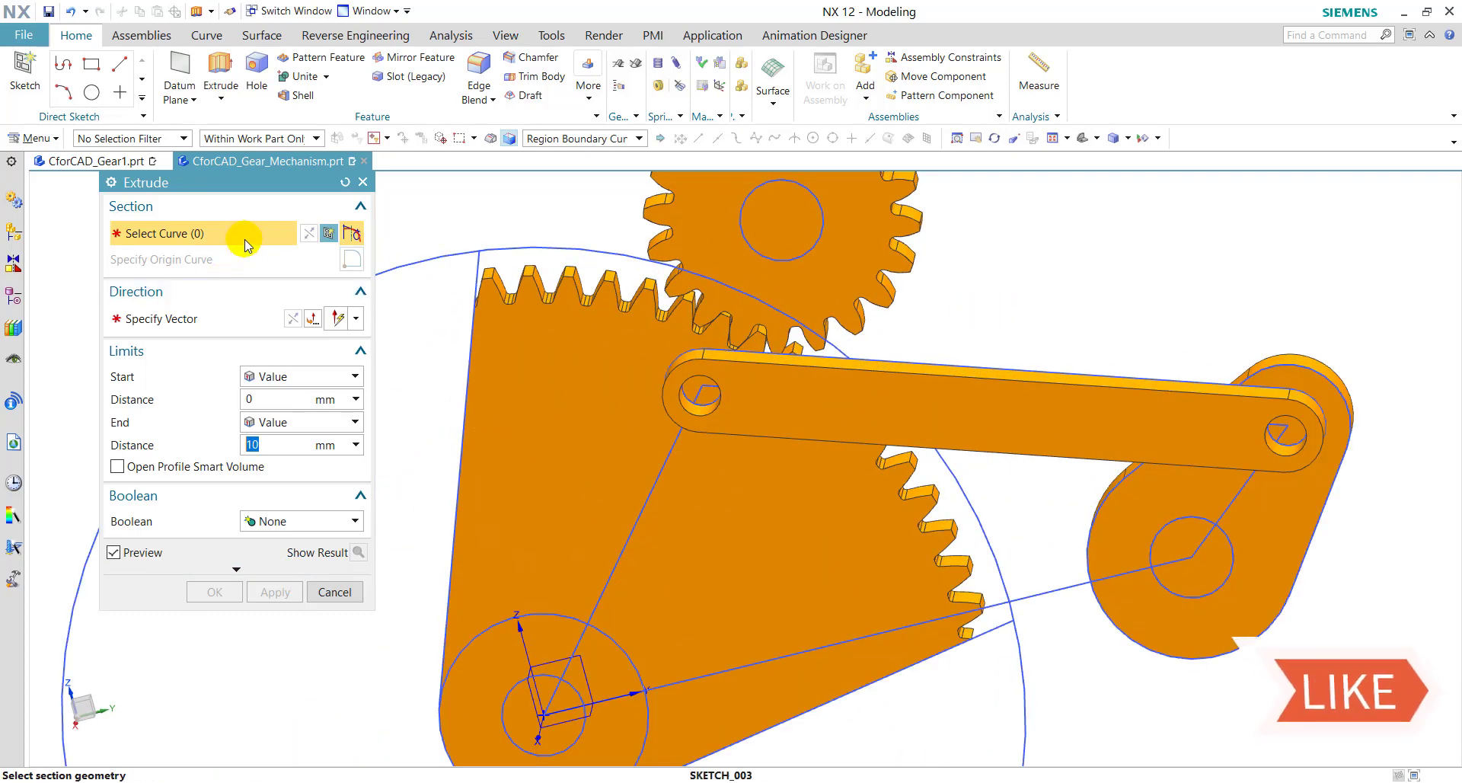
left_click(638, 137)
left_click(563, 153)
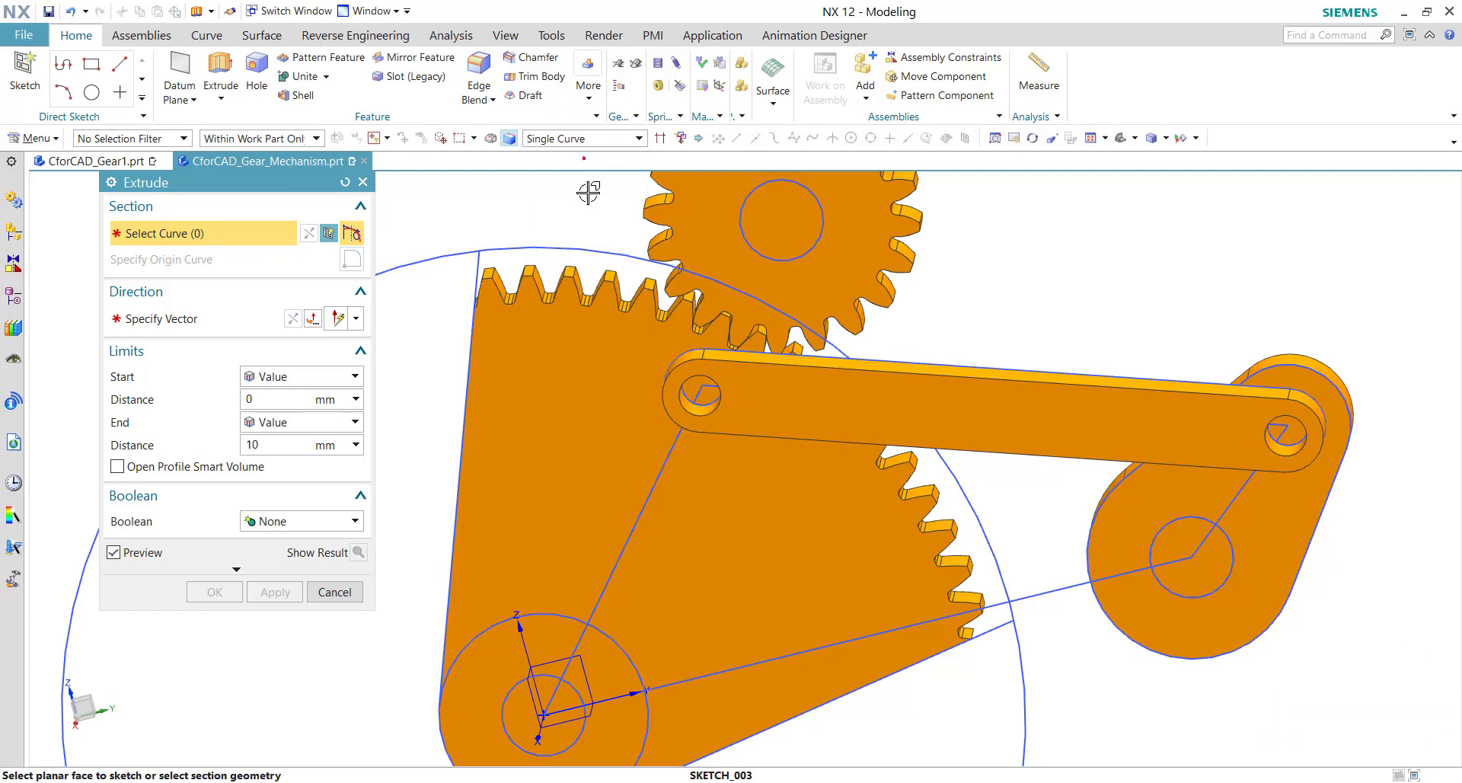
scroll(731, 297, "up", 3)
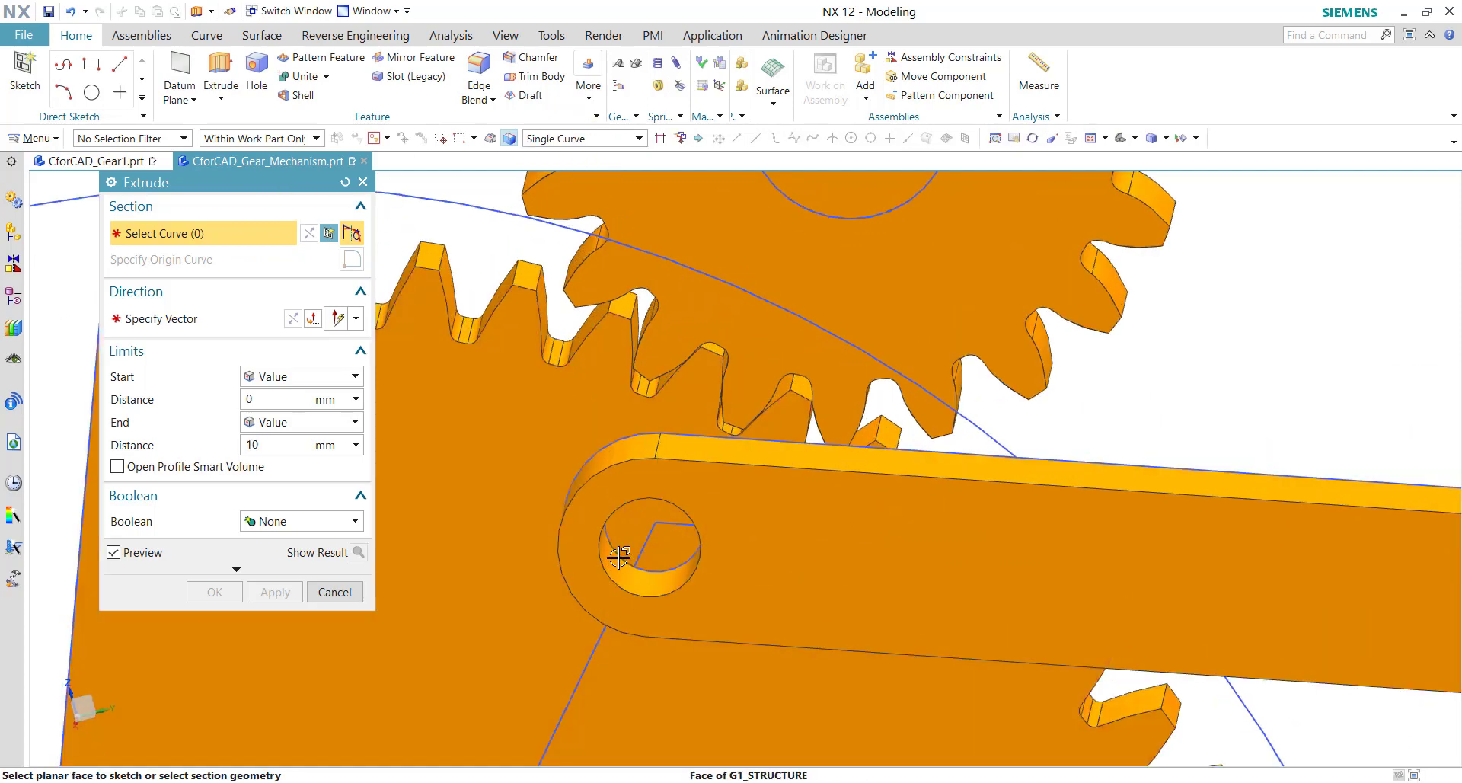
left_click(619, 557)
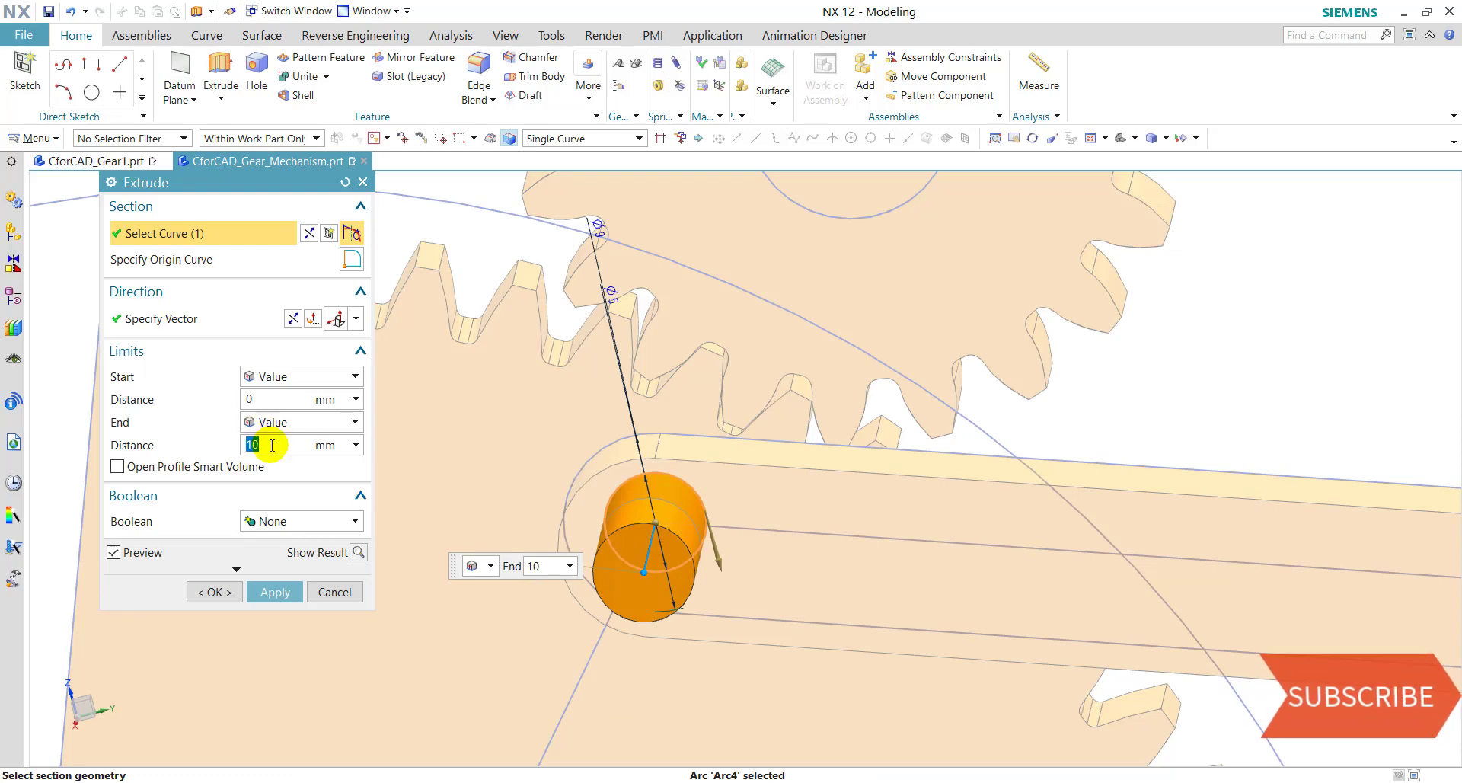
type("5")
key("Return")
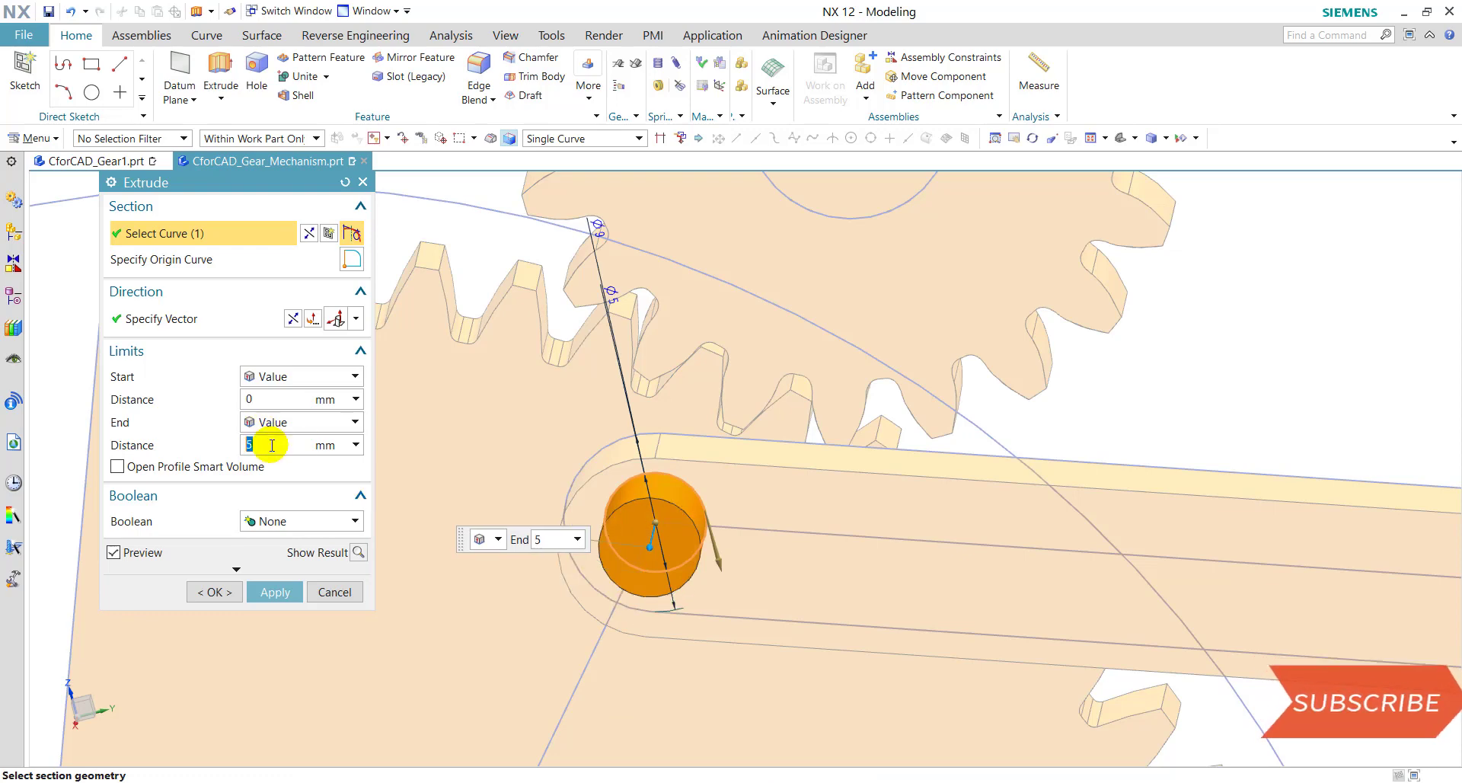
left_click(274, 521)
left_click(282, 555)
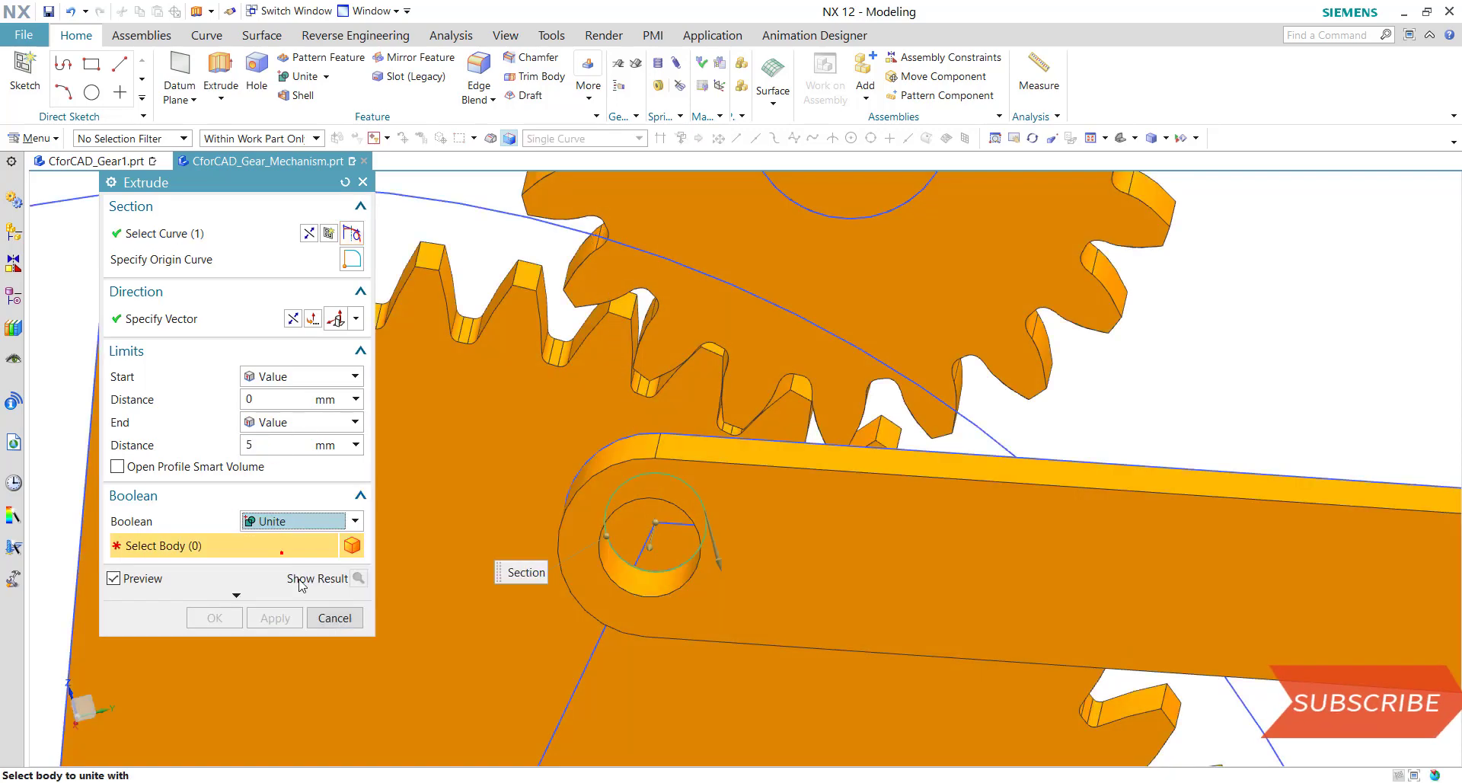
left_click(465, 377)
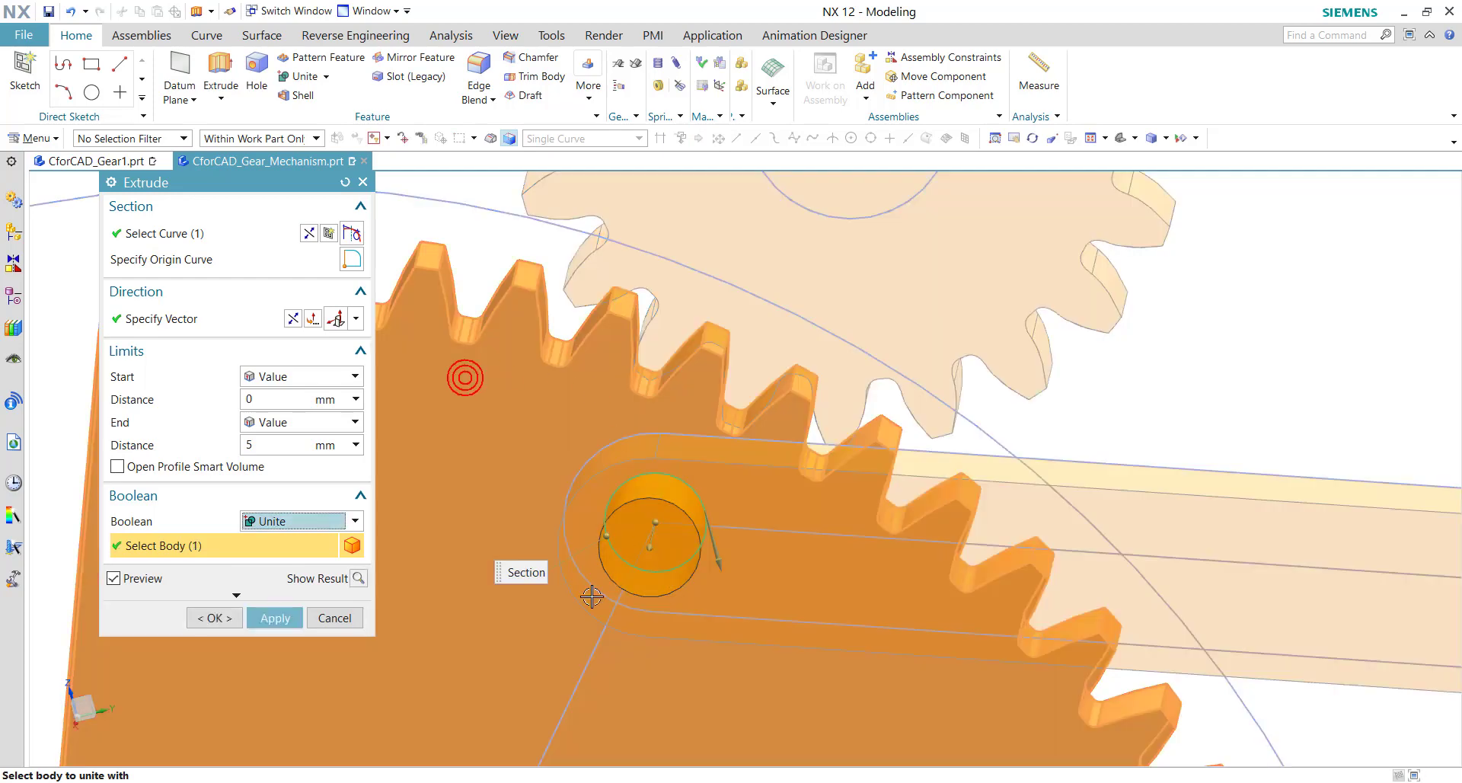
left_click(271, 618)
Extrude the circle at the coupler's crank-end hole 5 mm as a pin, uniting it with the crank body
scroll(762, 533, "down", 5)
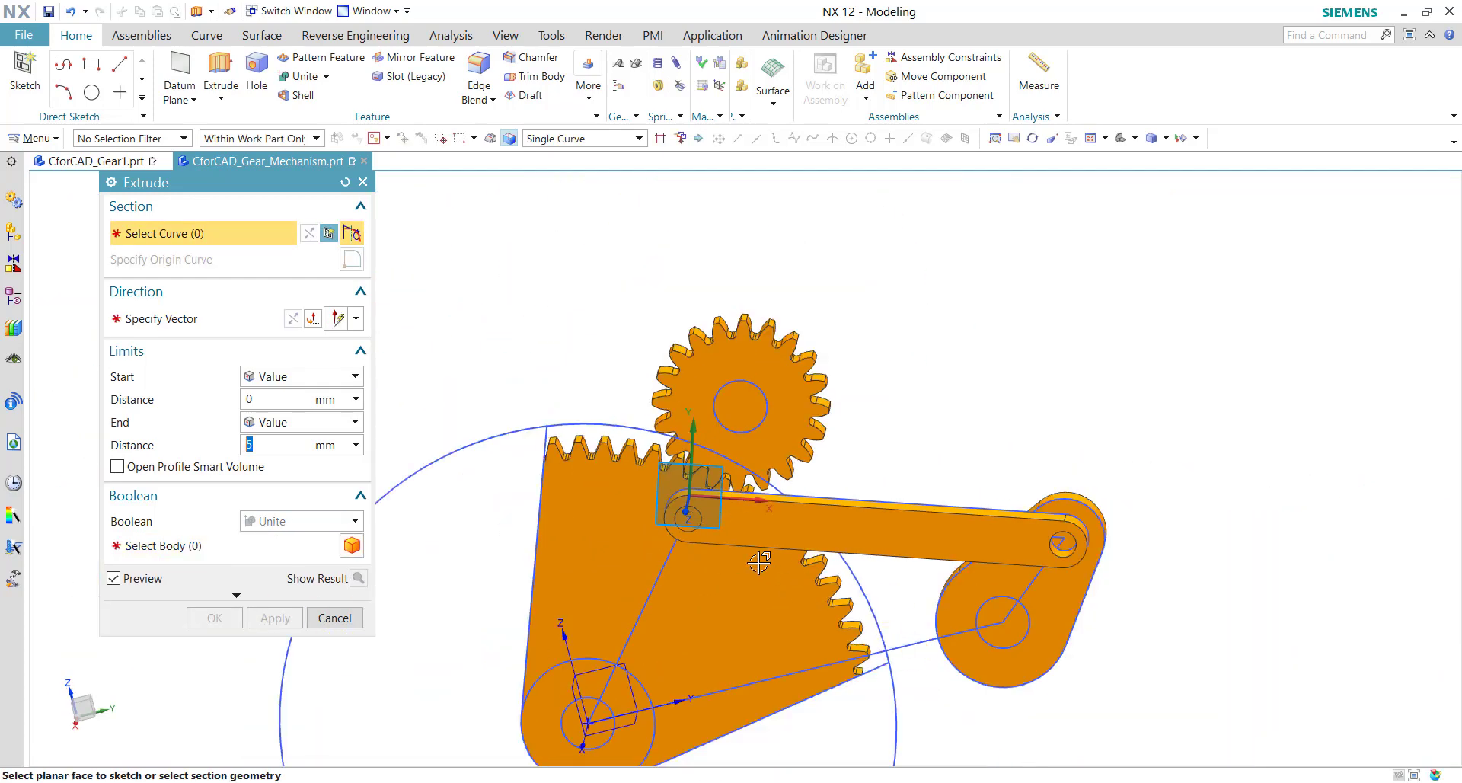
middle_click_drag(759, 562, 640, 482, "shift")
scroll(948, 439, "up", 4)
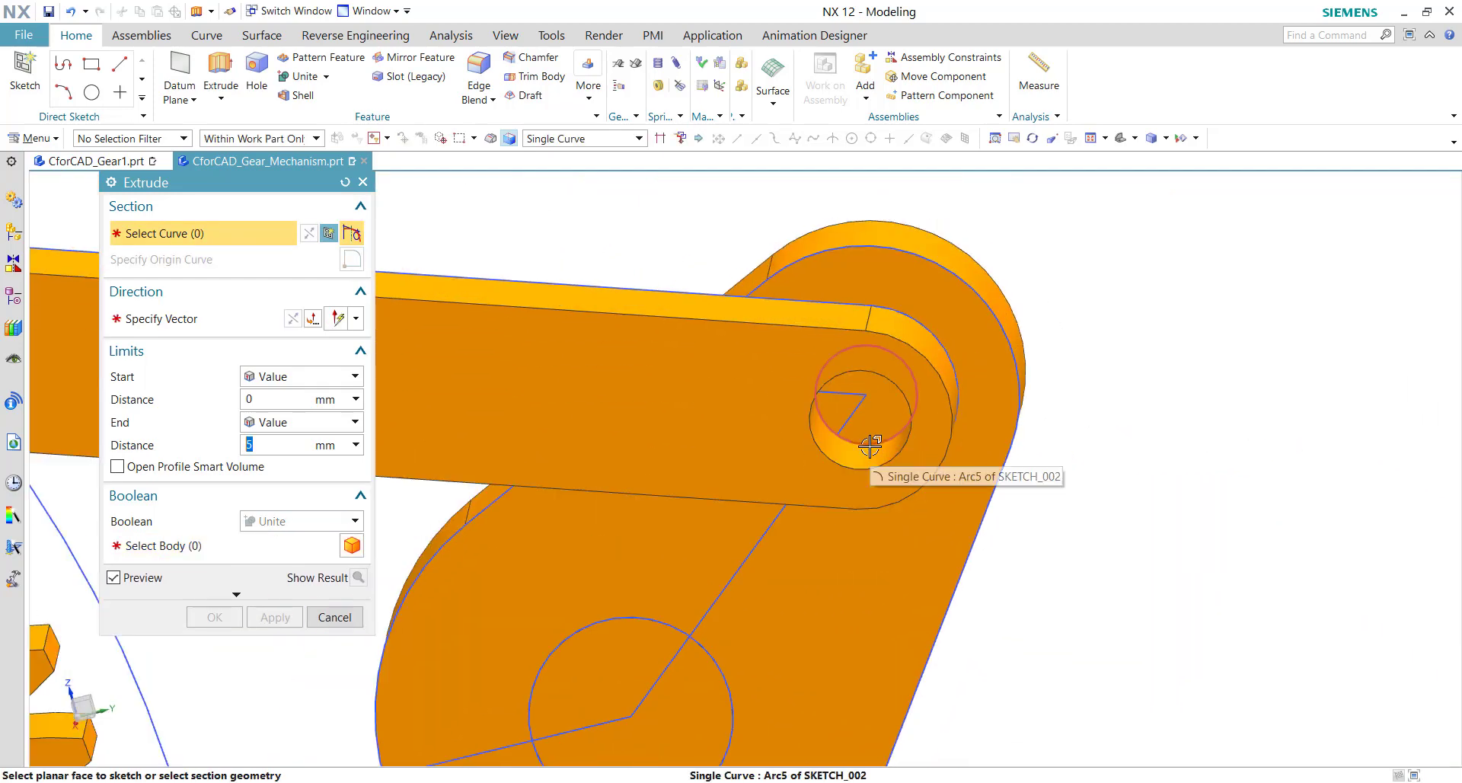
left_click(874, 379)
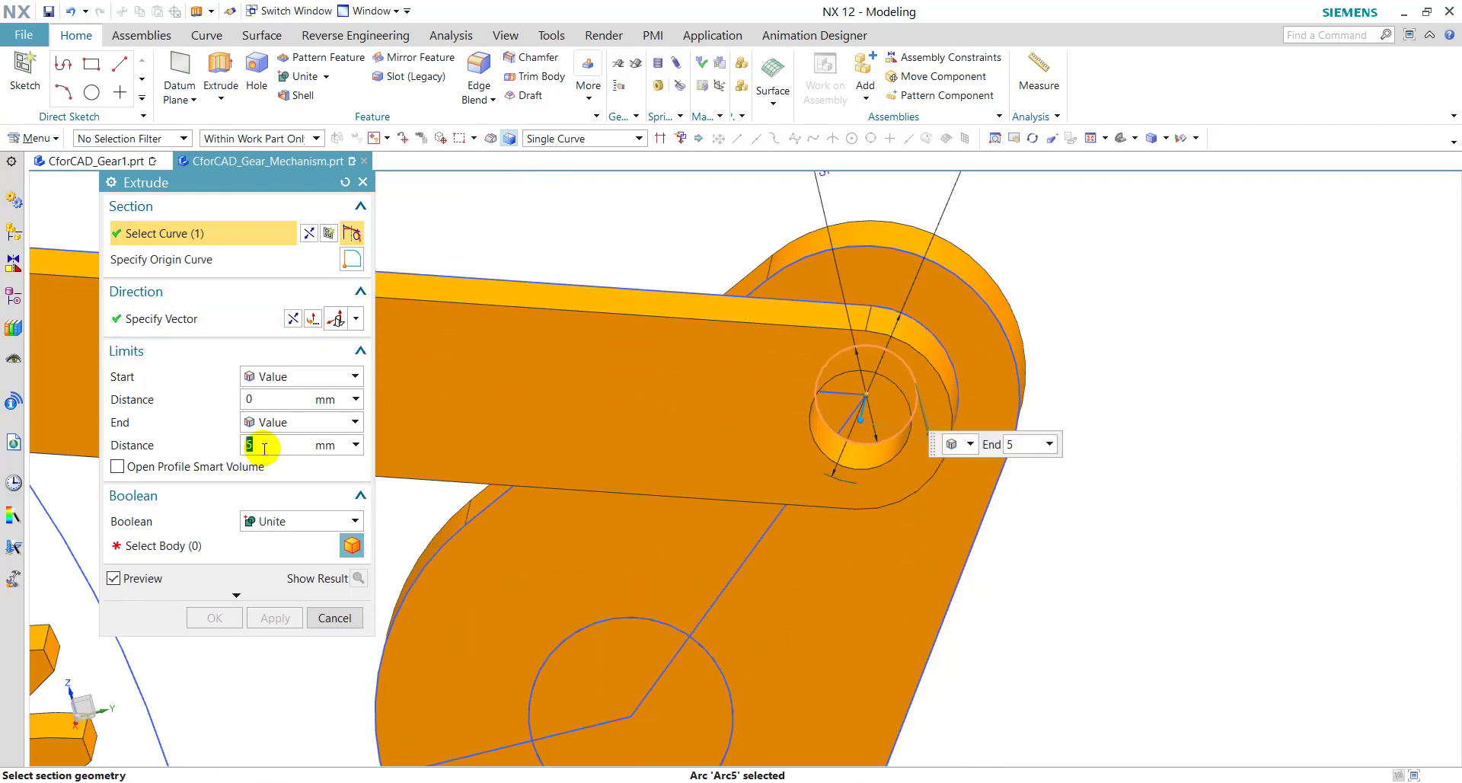
left_click(140, 544)
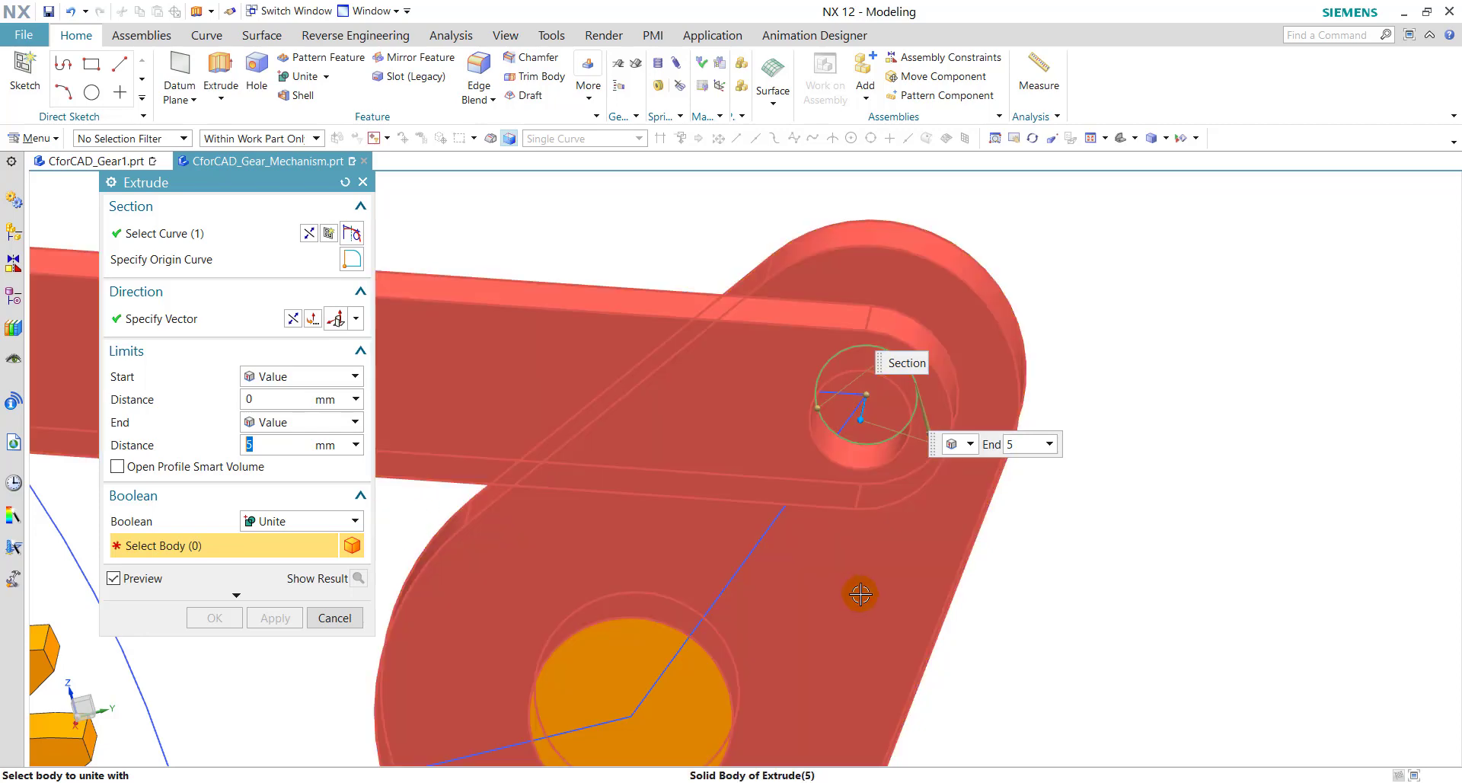
left_click(863, 593)
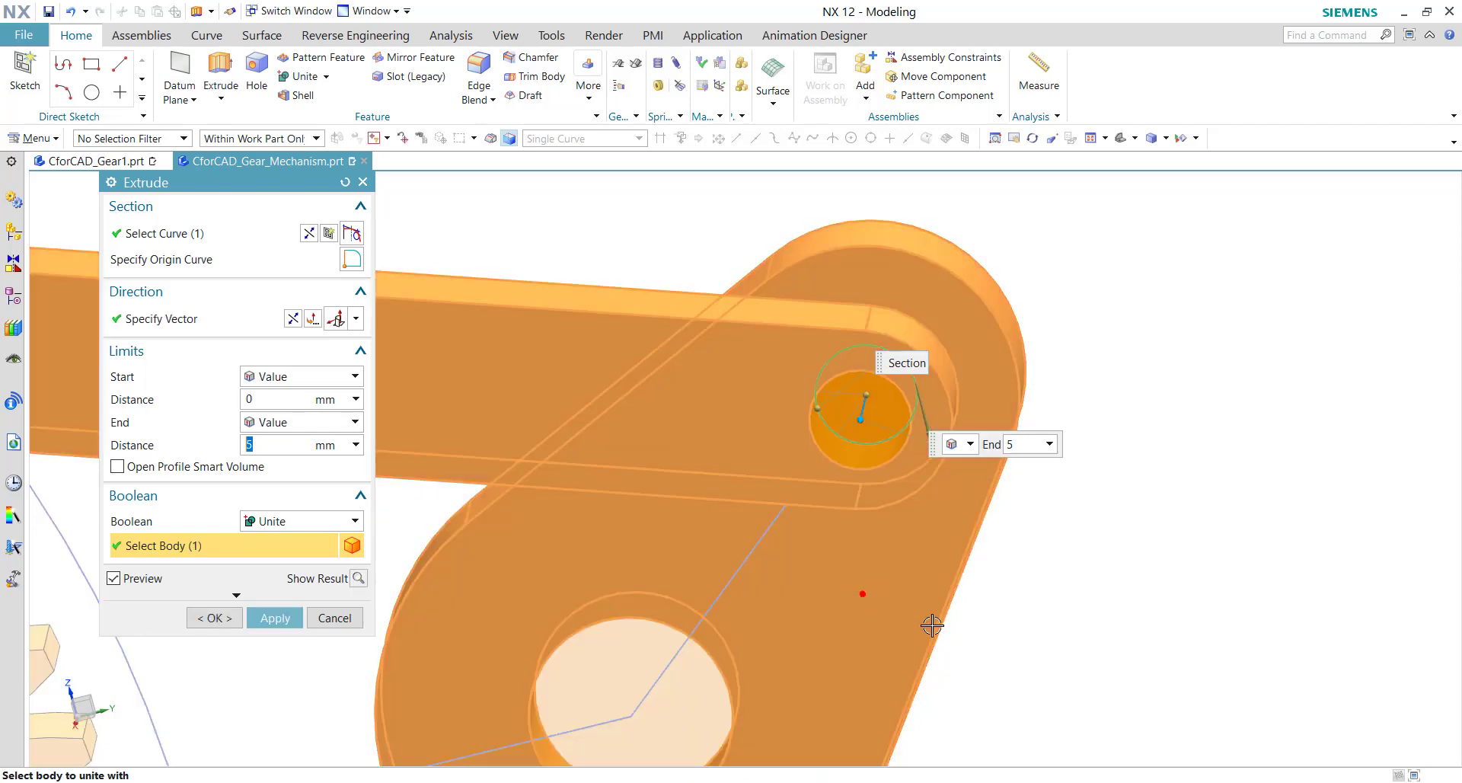
left_click(254, 619)
left_click(349, 618)
Edit the crank-end pin's extrusion and set its Boolean to None
scroll(773, 480, "down", 3)
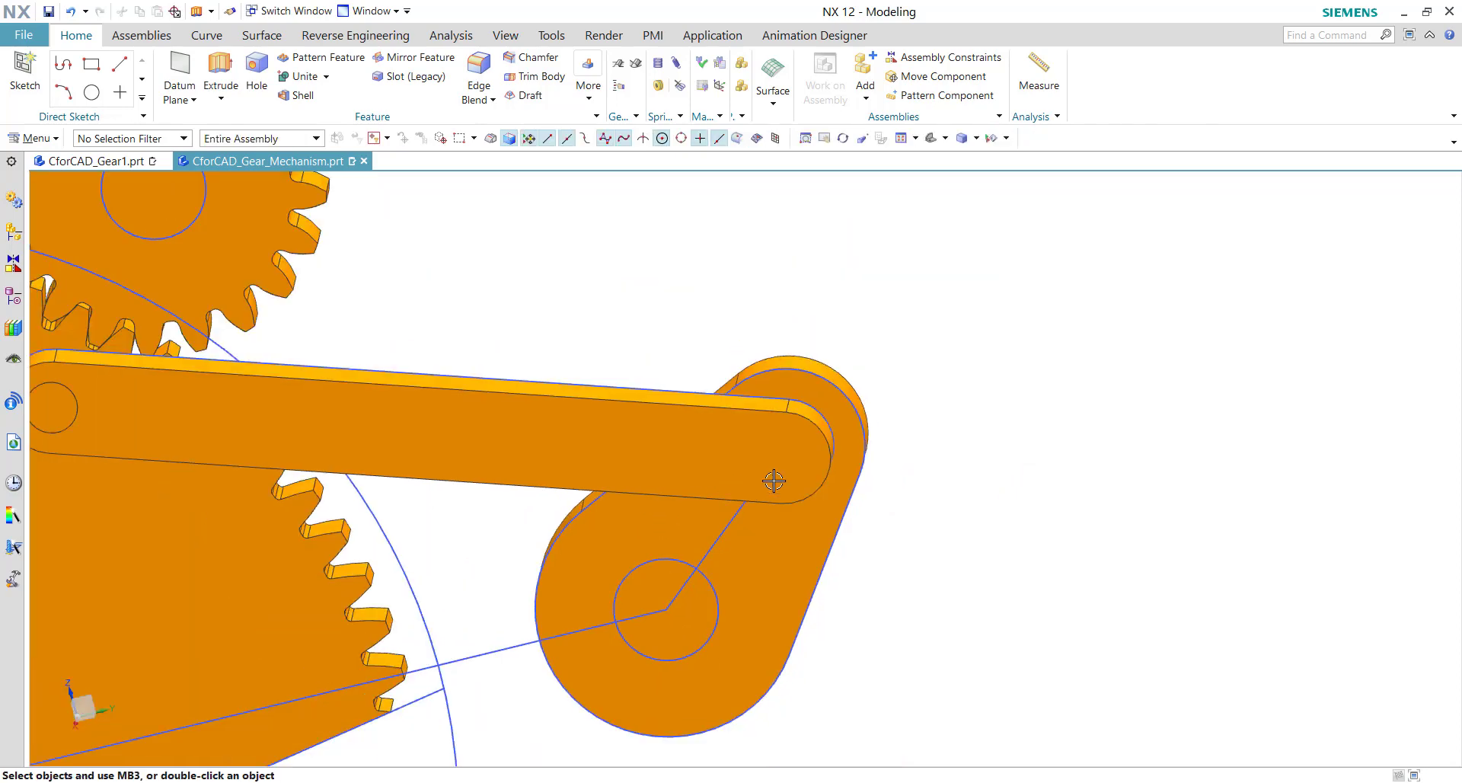
scroll(861, 522, "down", 3)
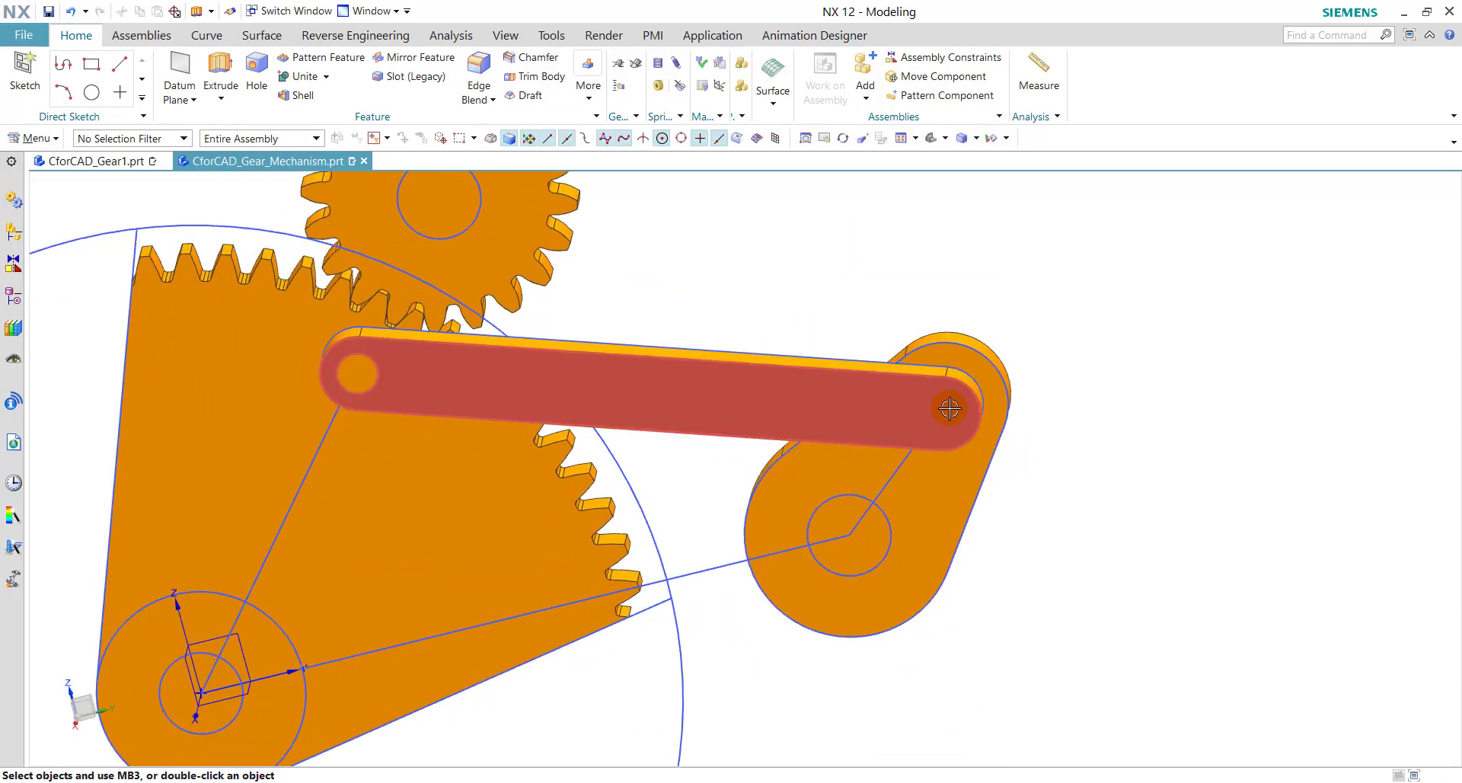
middle_click_drag(736, 486, 773, 488, "shift")
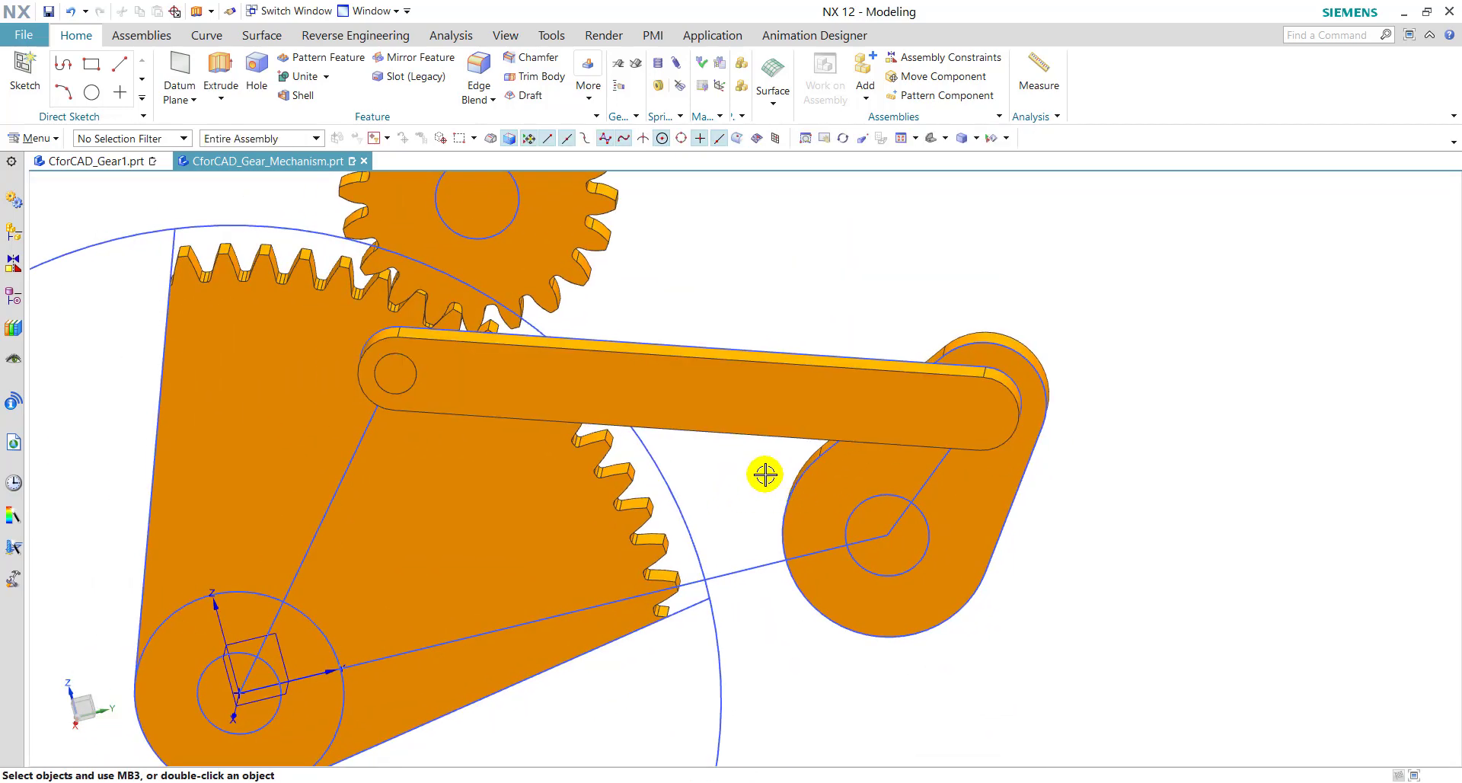
double_click(671, 376)
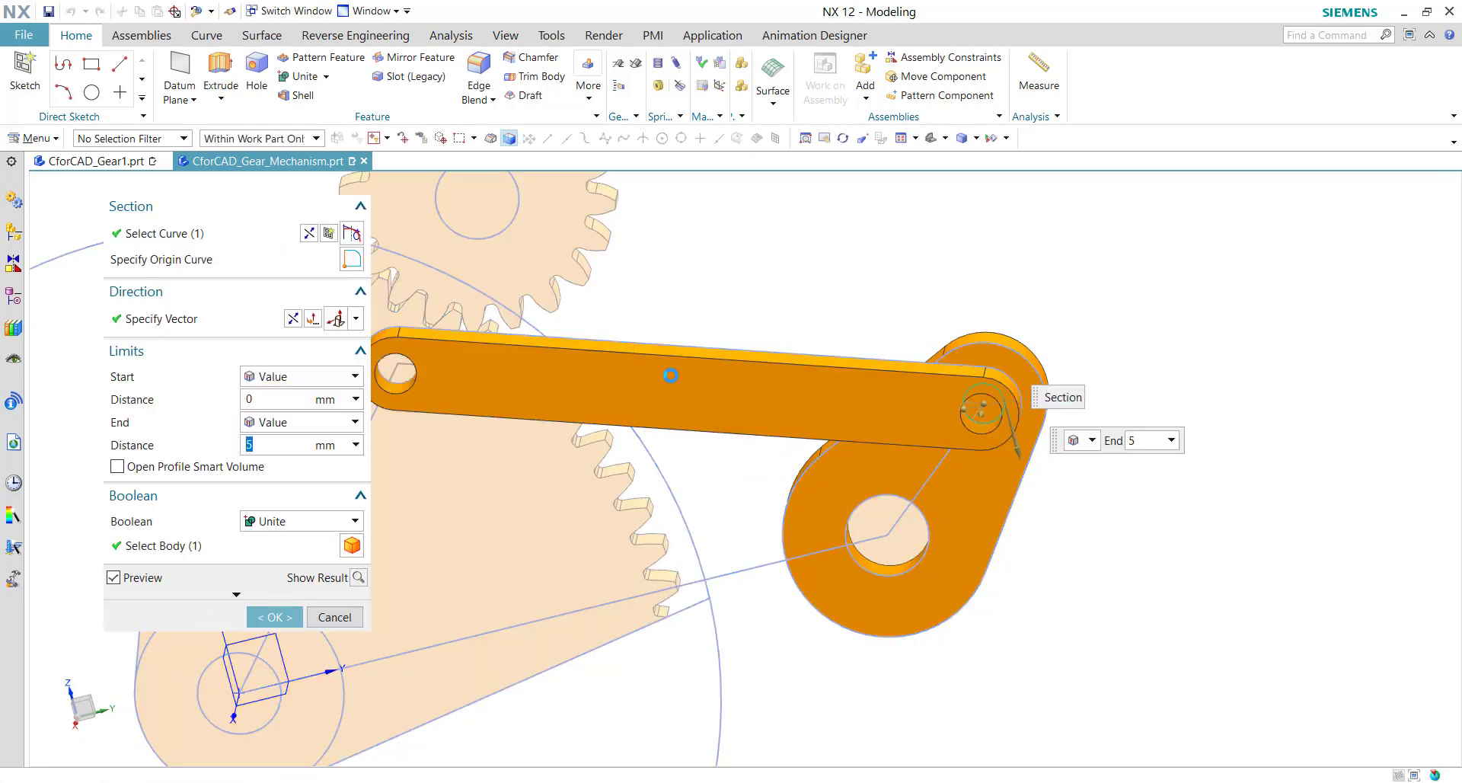
left_click(254, 524)
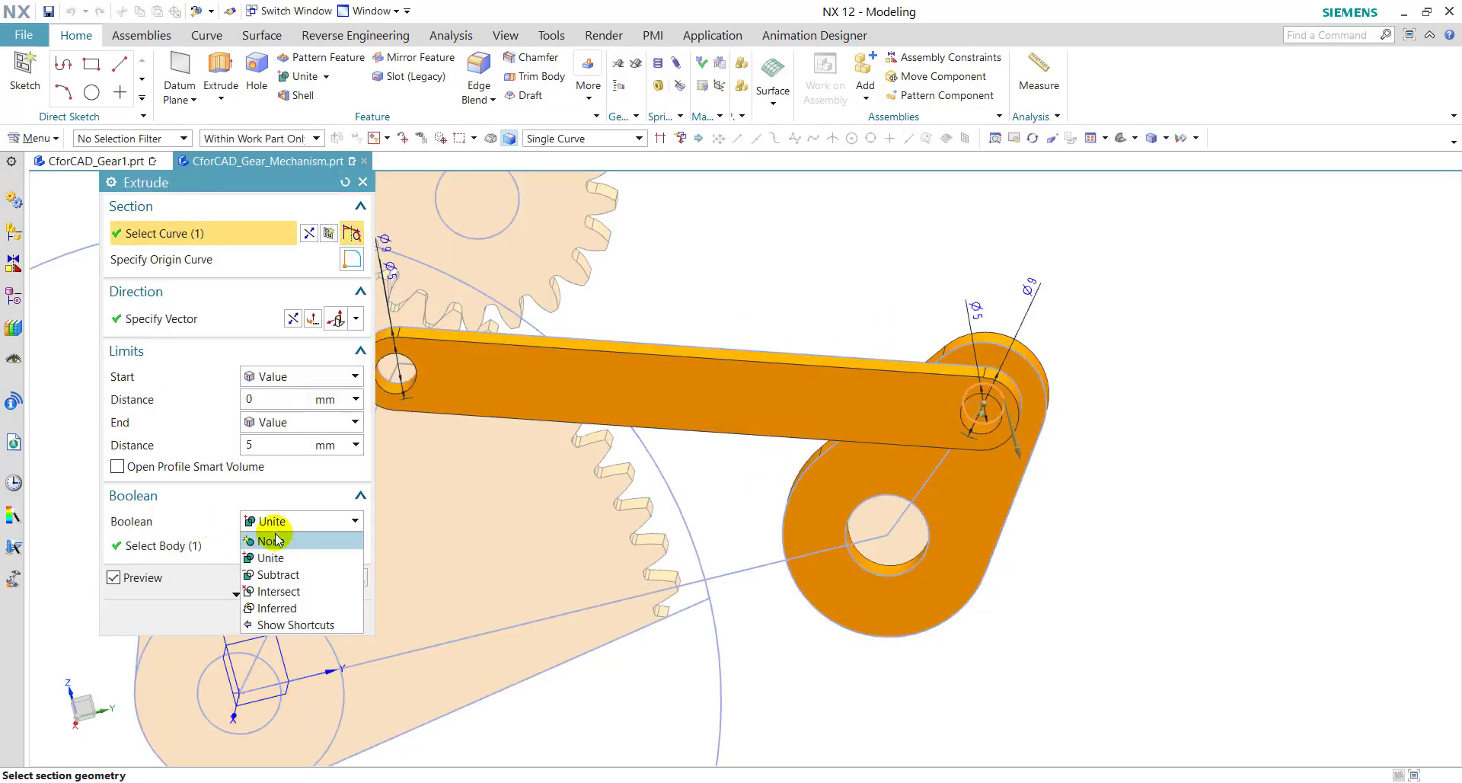
left_click(268, 538)
left_click(275, 592)
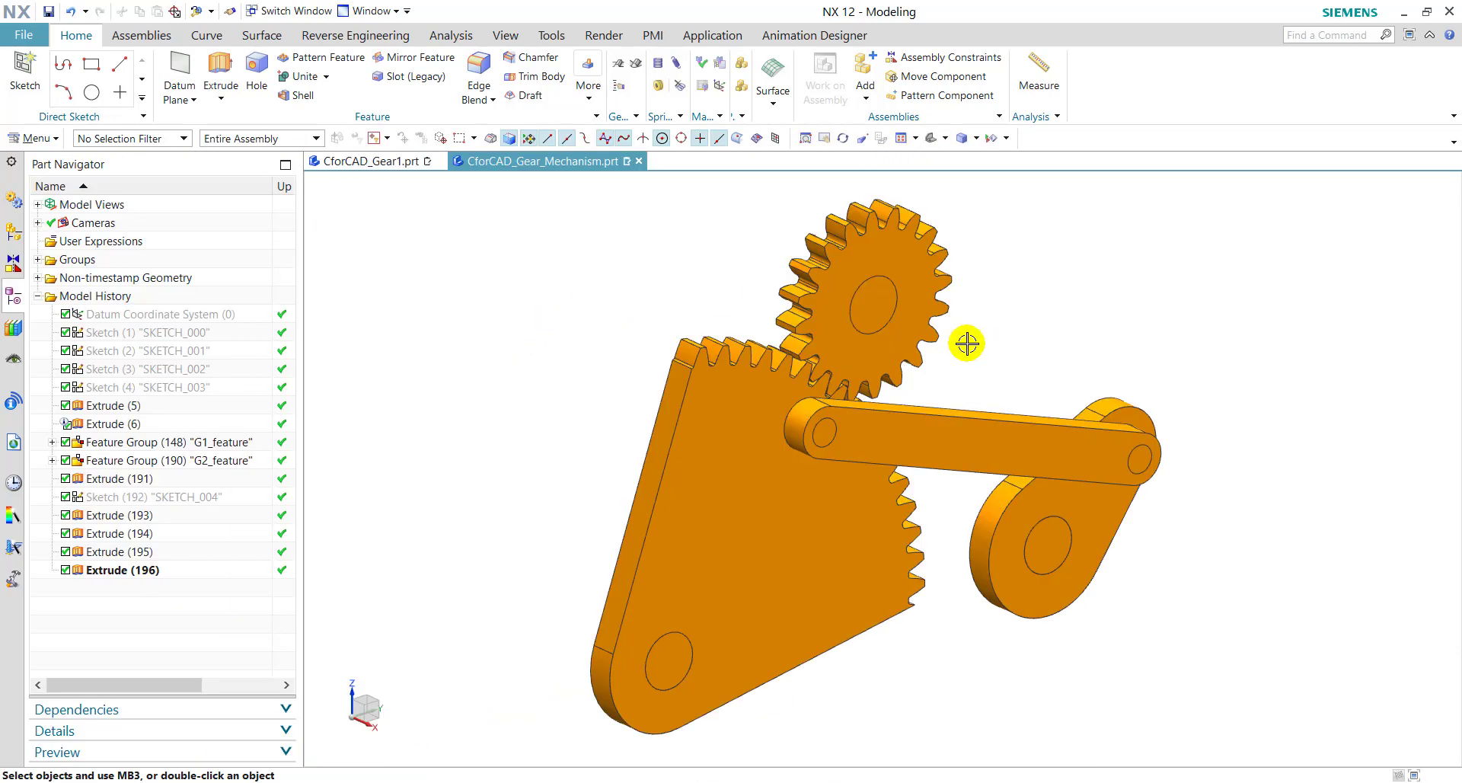
Bring up the Animation Designer tools and Animation Navigator and create a new solution for the mechanism
left_click(789, 34)
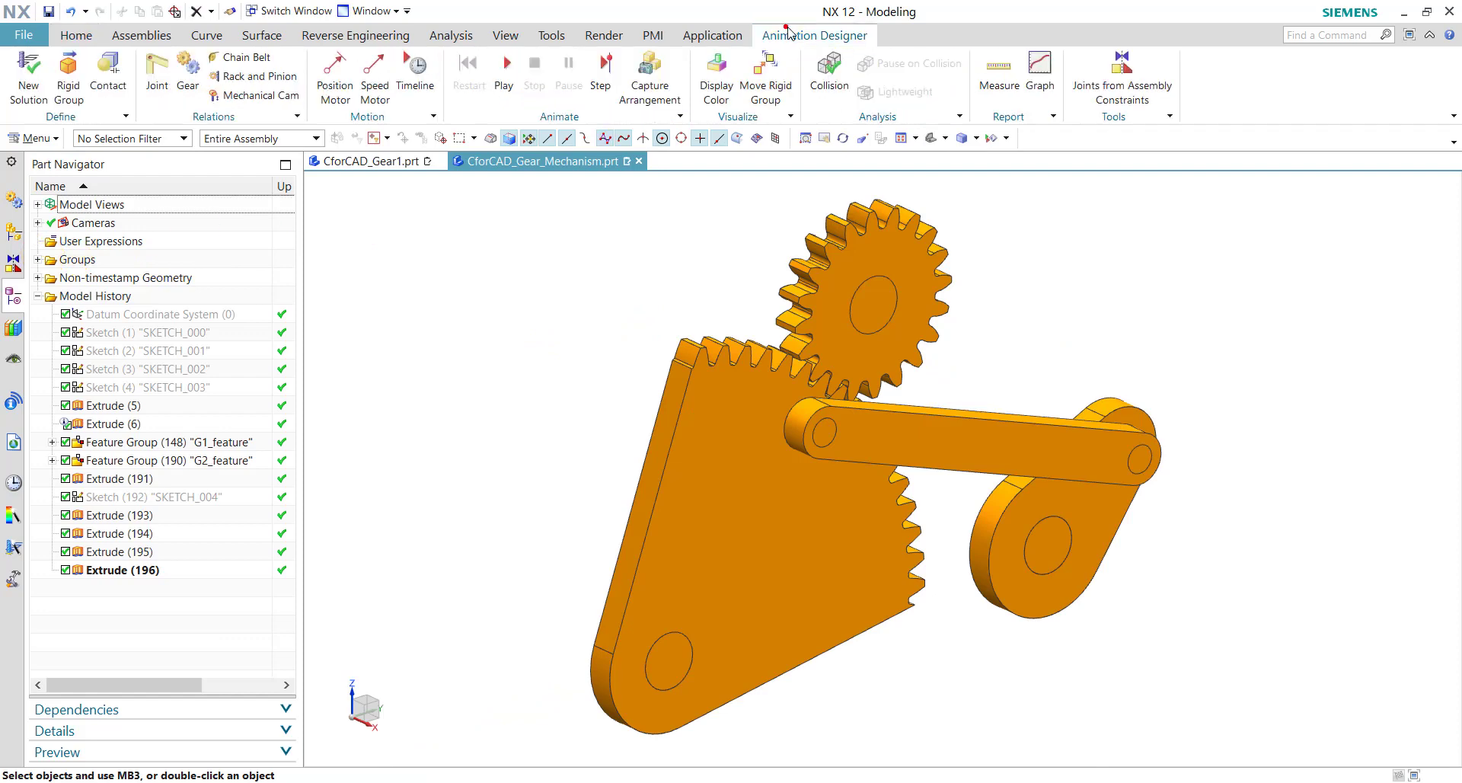
left_click(16, 199)
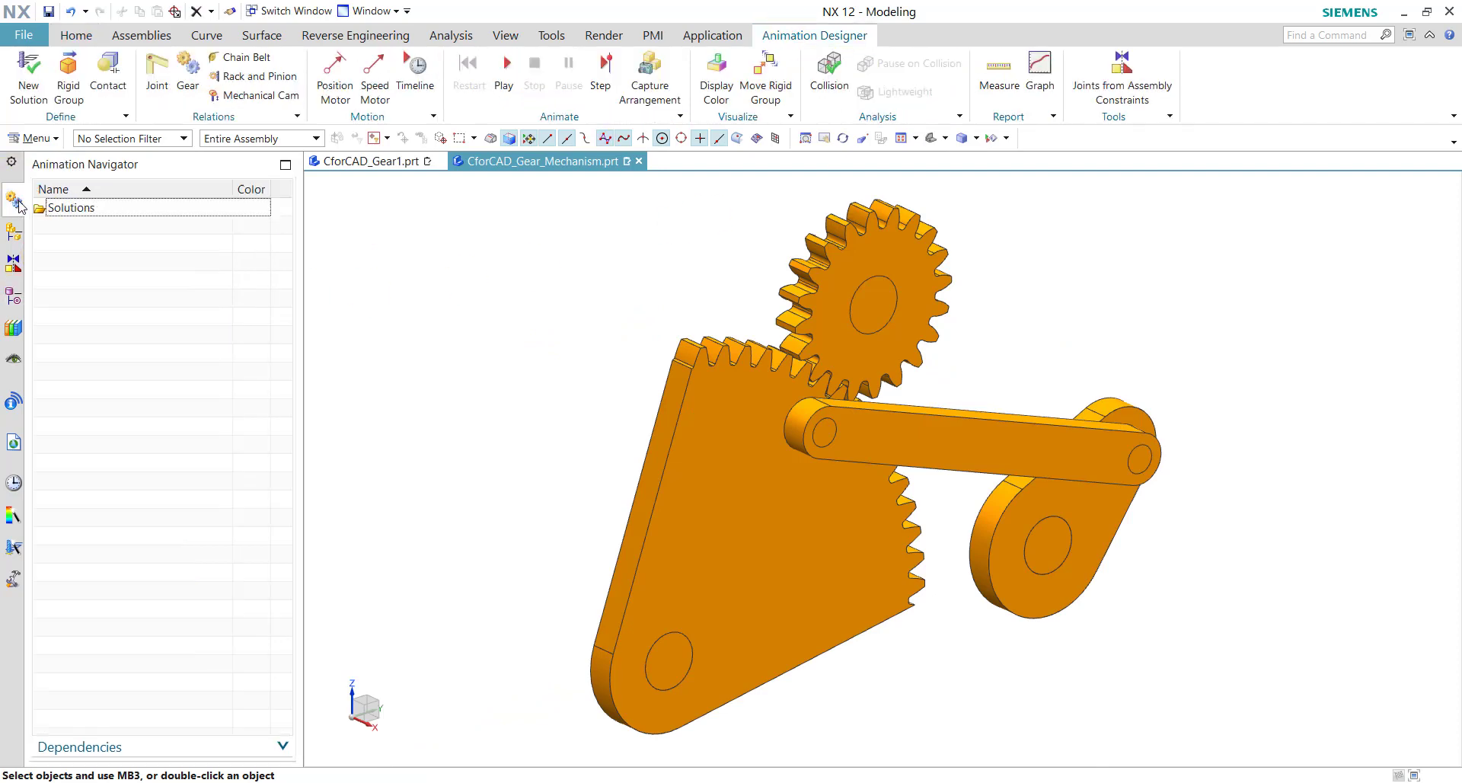
left_click(37, 93)
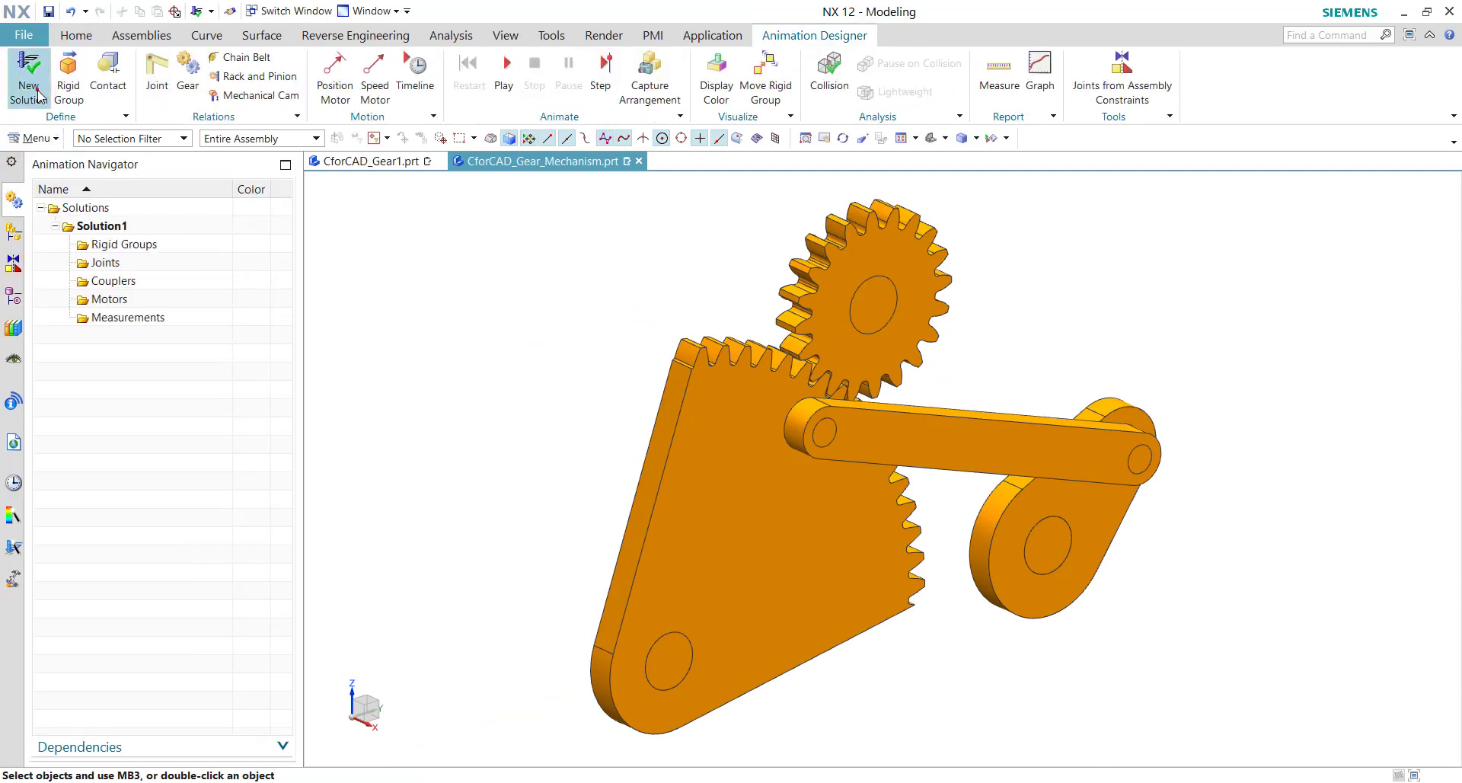
Create a Fixed Joint on the three pins in the toothed sector, small gear and crank bores
left_click(157, 80)
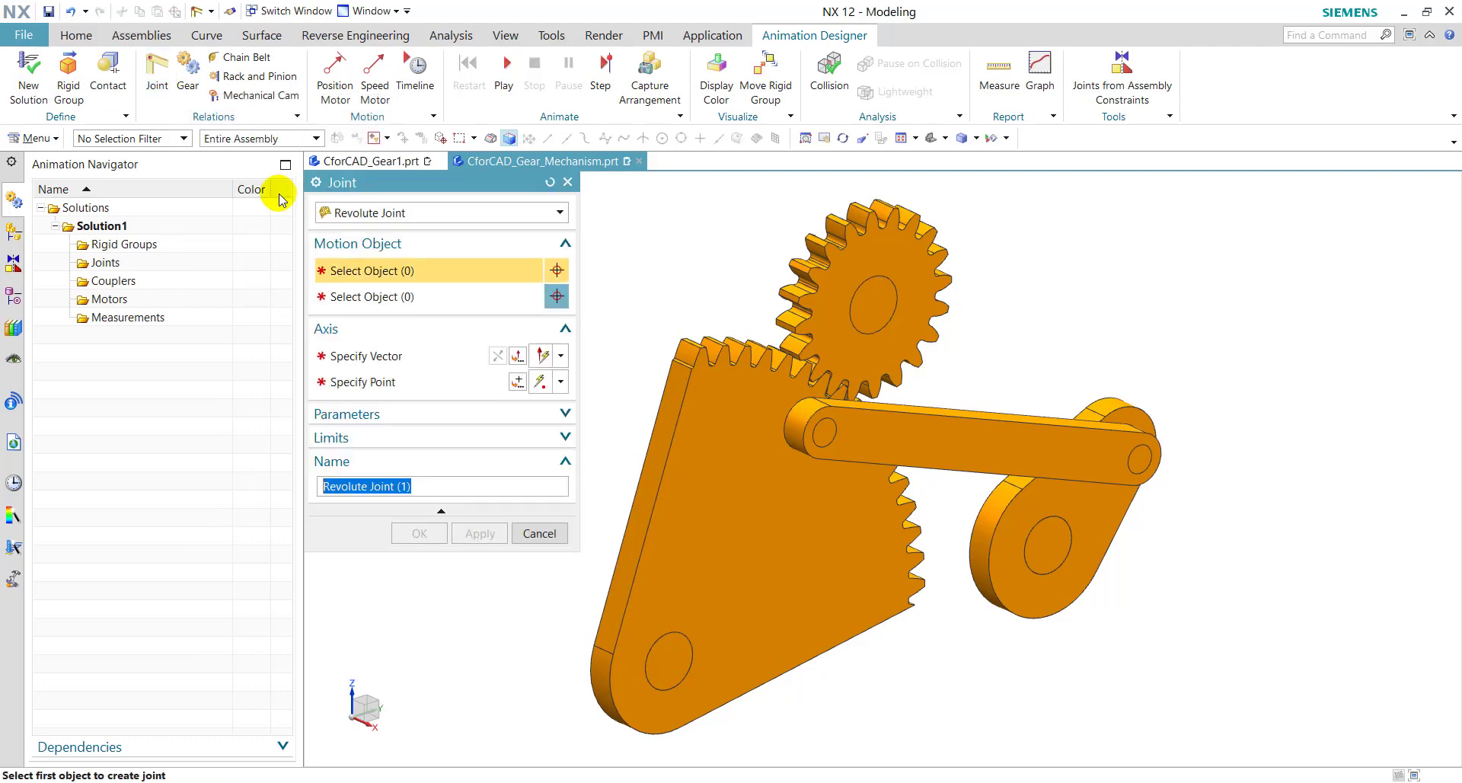
left_click(426, 213)
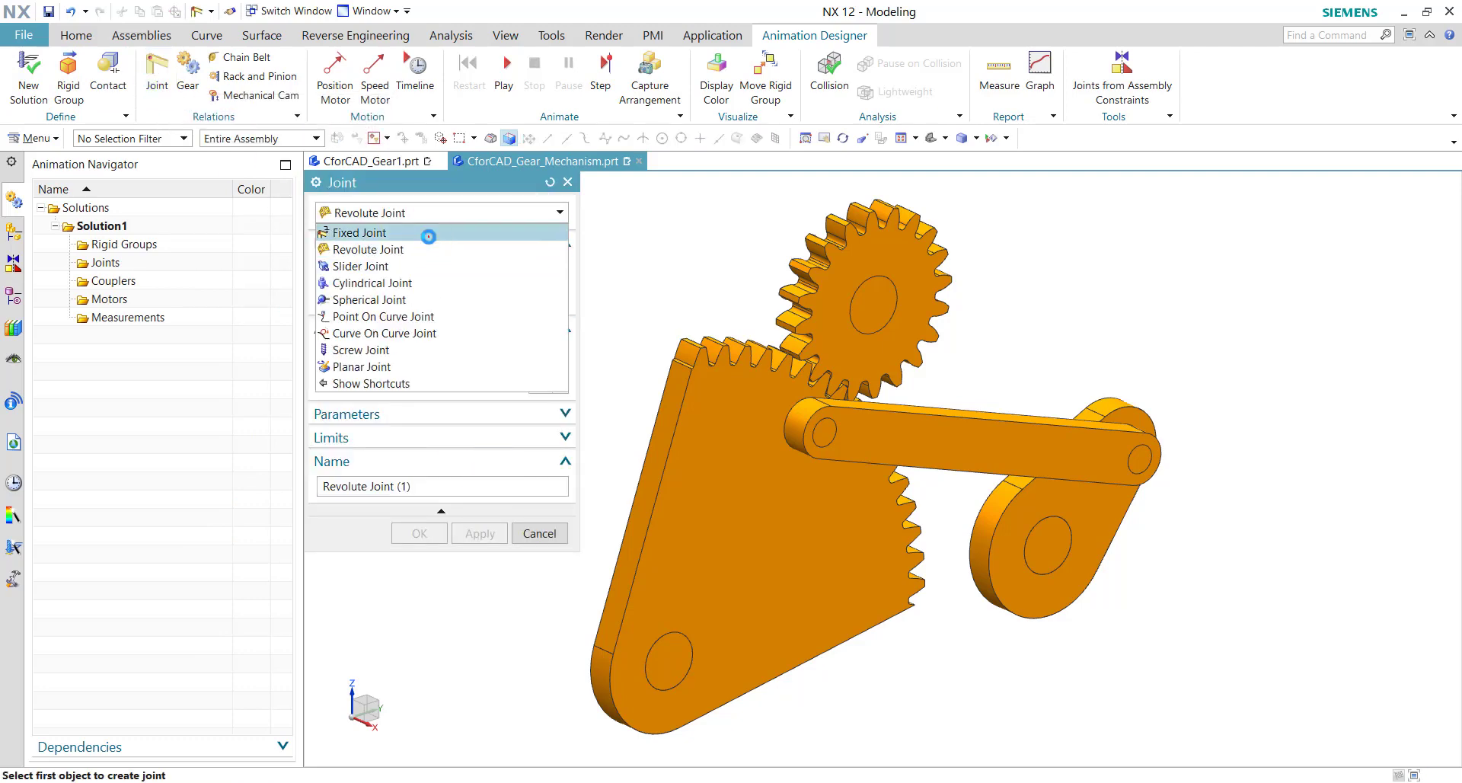
left_click(428, 226)
left_click(664, 653)
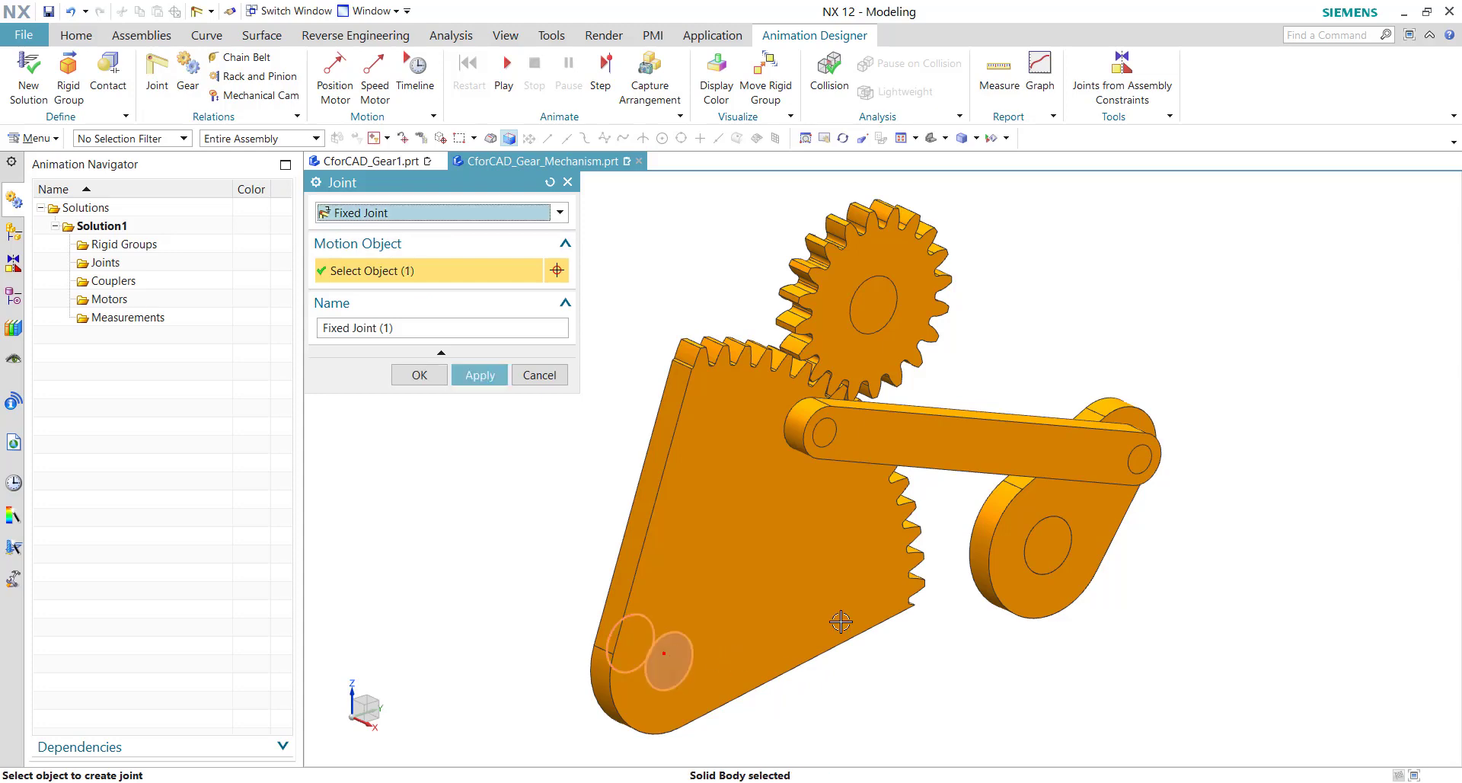
left_click(888, 315)
left_click(1045, 543)
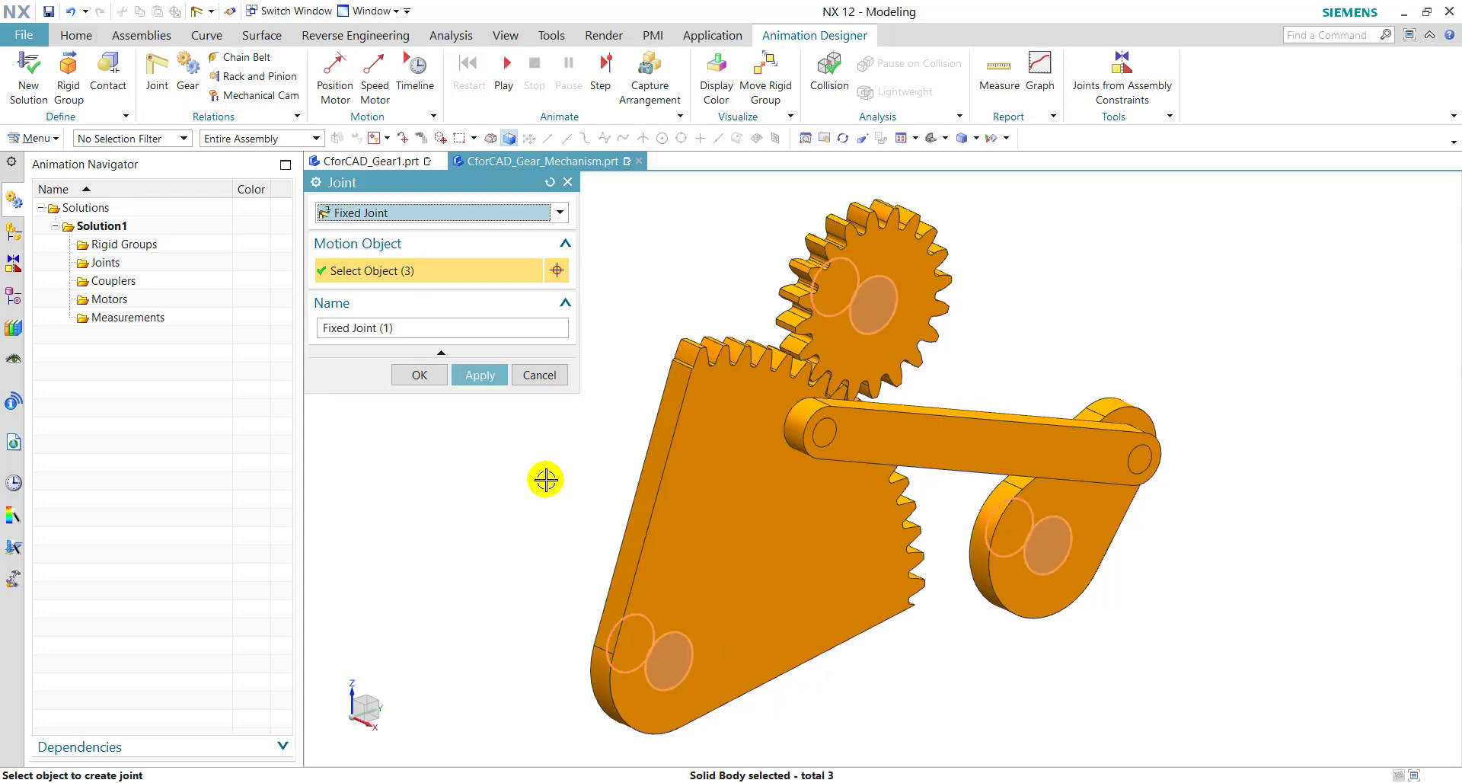
left_click(481, 376)
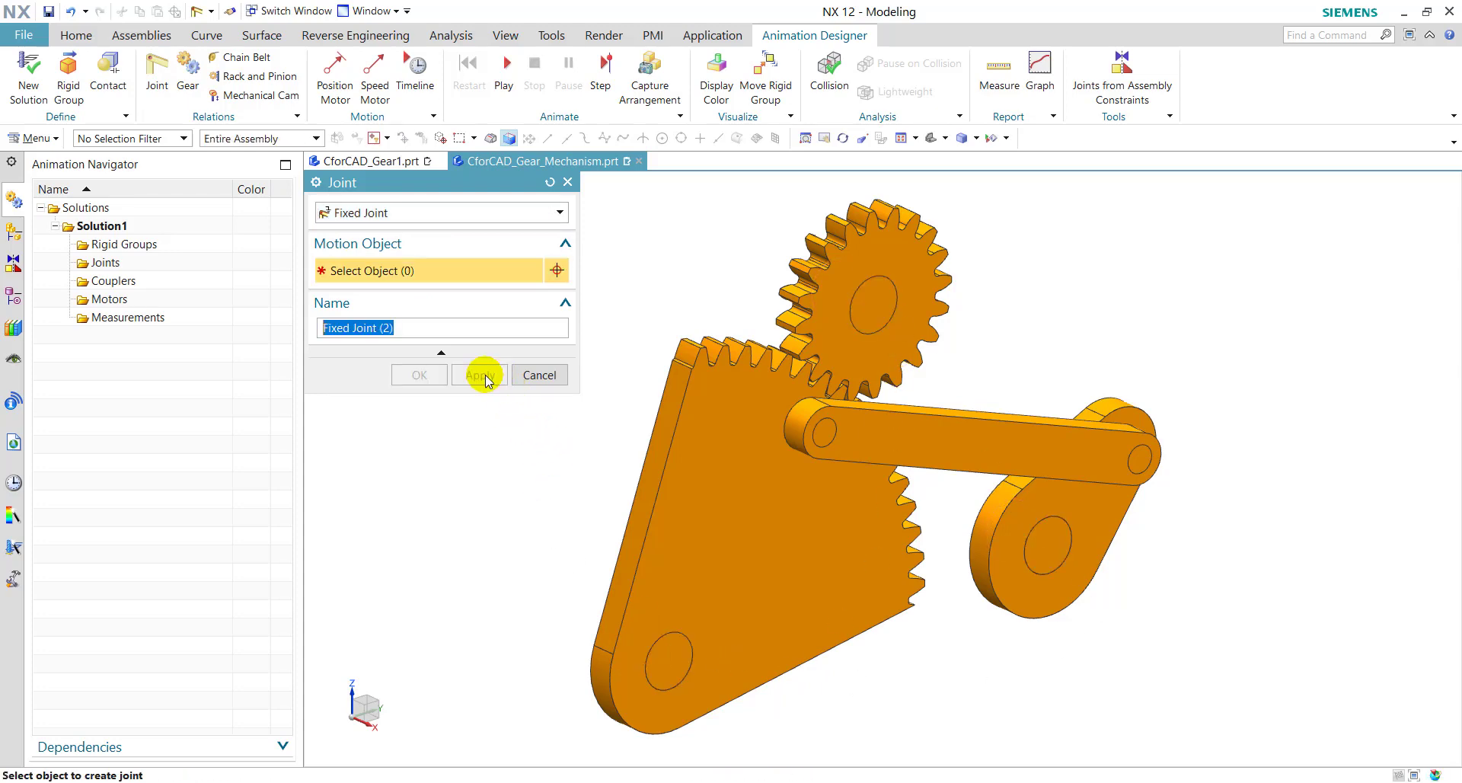
Create a Revolute Joint between the crank and the fixed pins, with its axis along X through the crank bore's centre
left_click(406, 217)
left_click(403, 249)
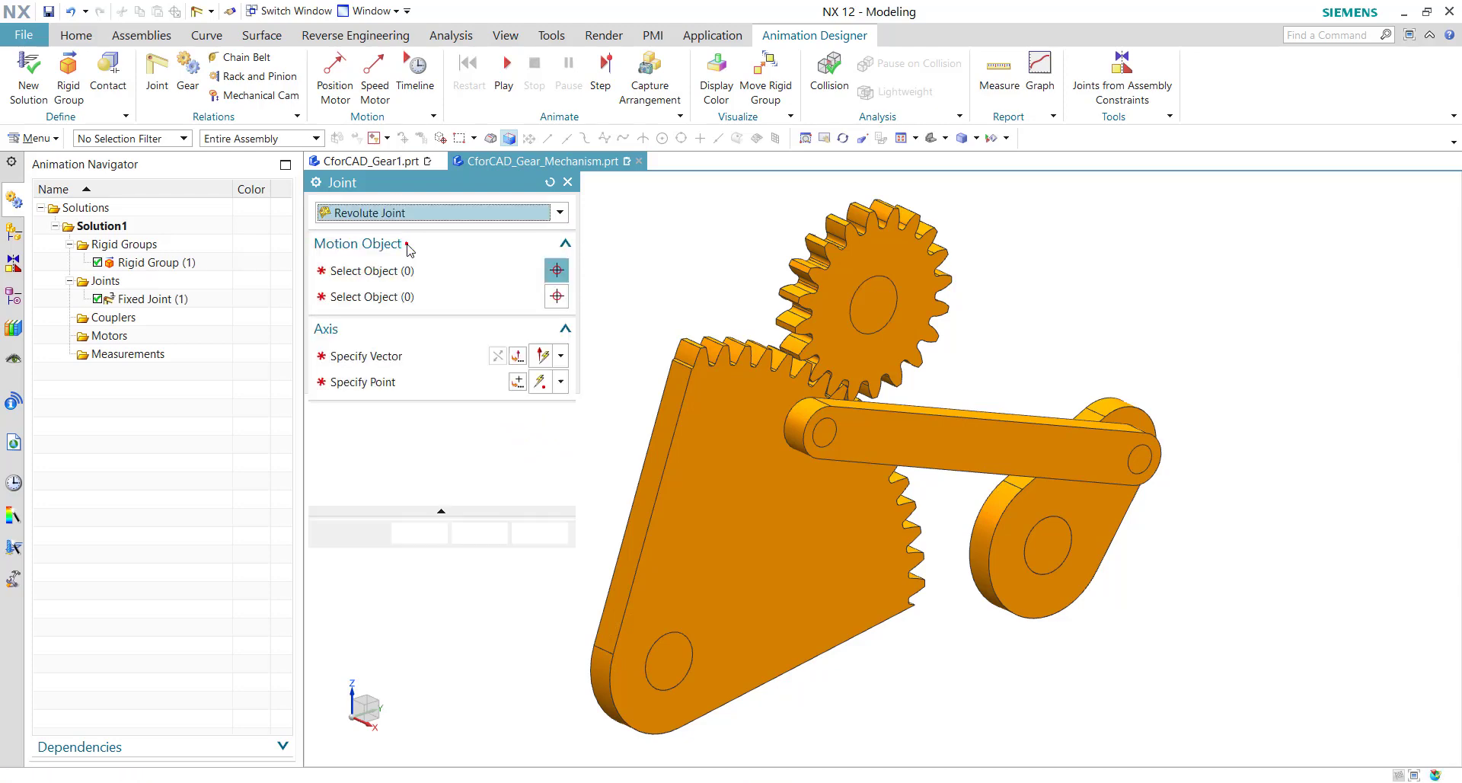
left_click(1091, 515)
left_click(408, 299)
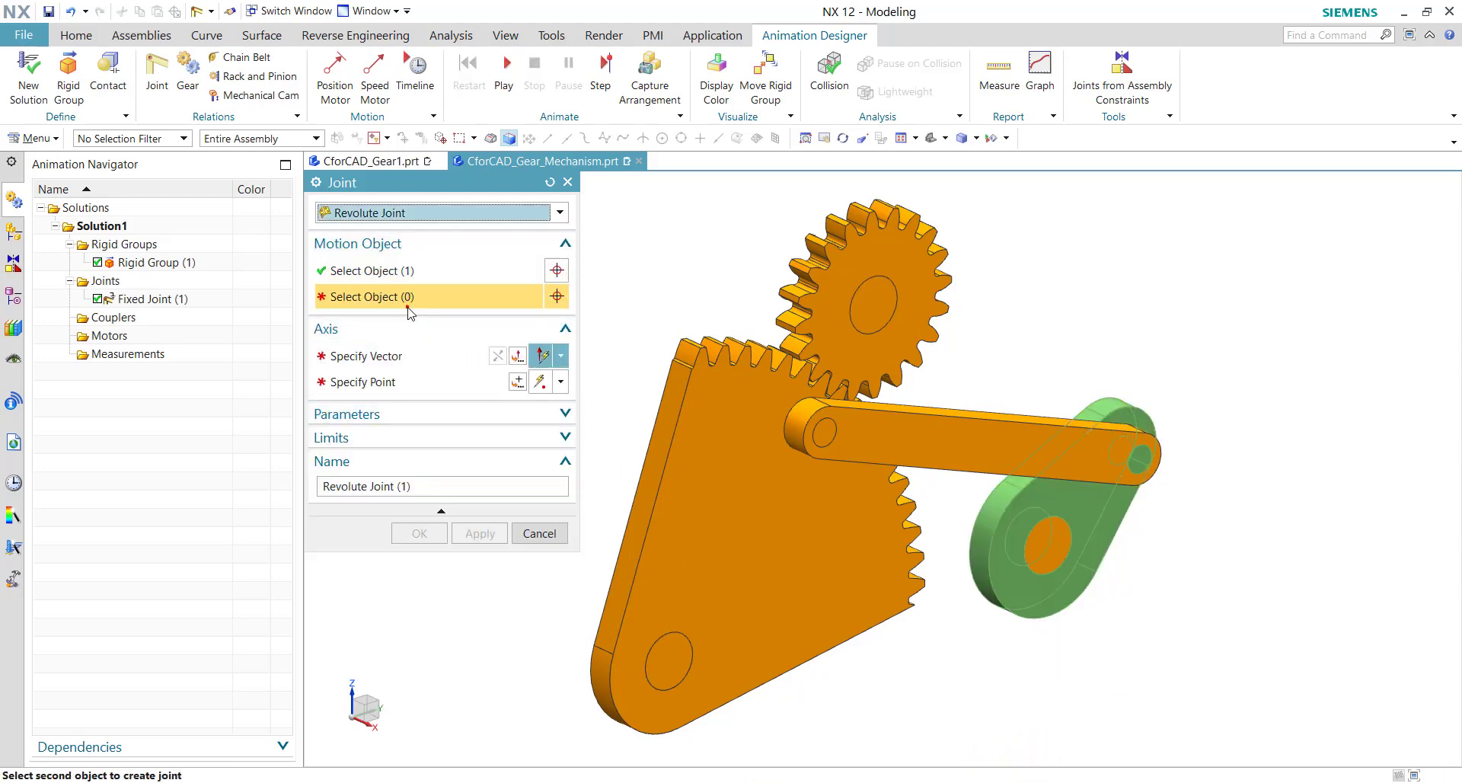
left_click(838, 549)
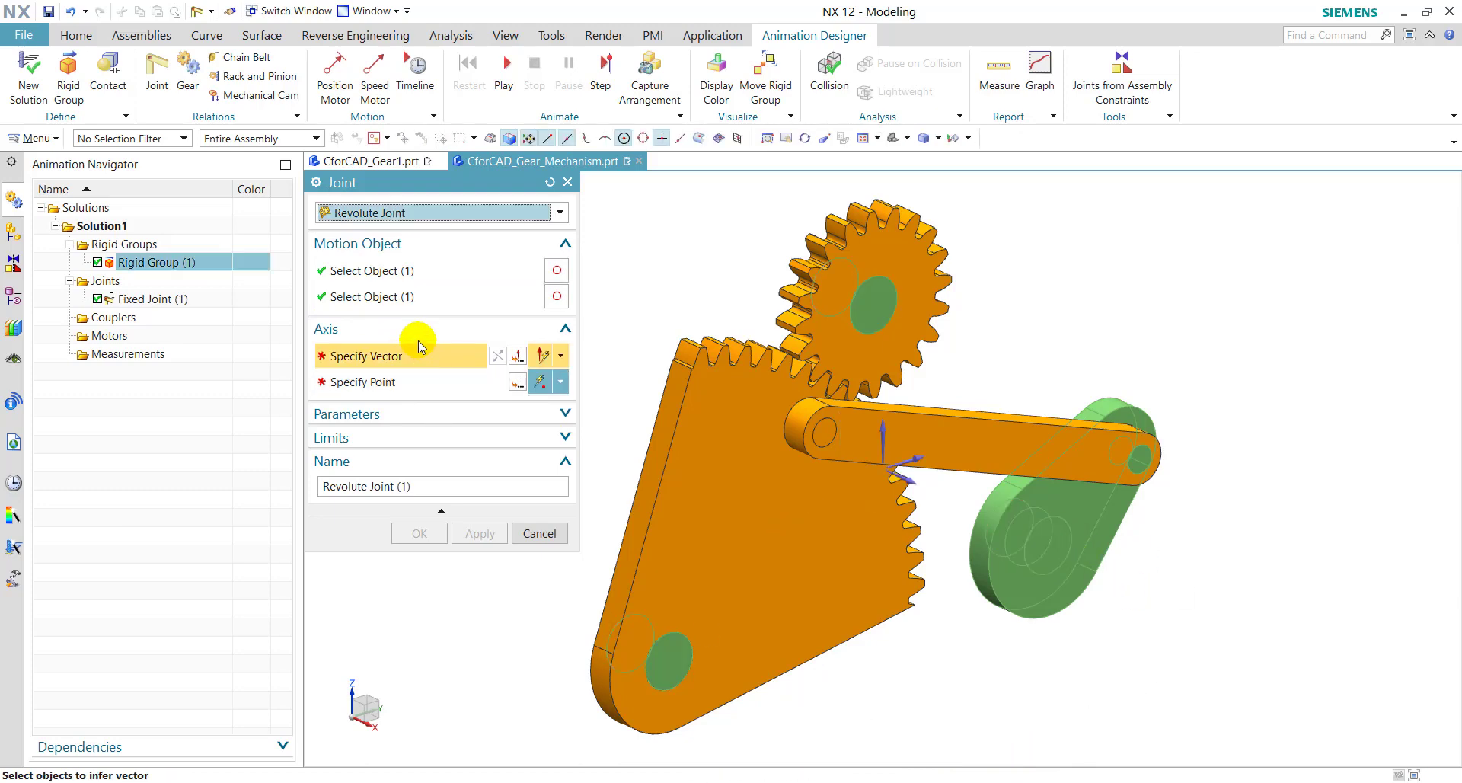
left_click(911, 480)
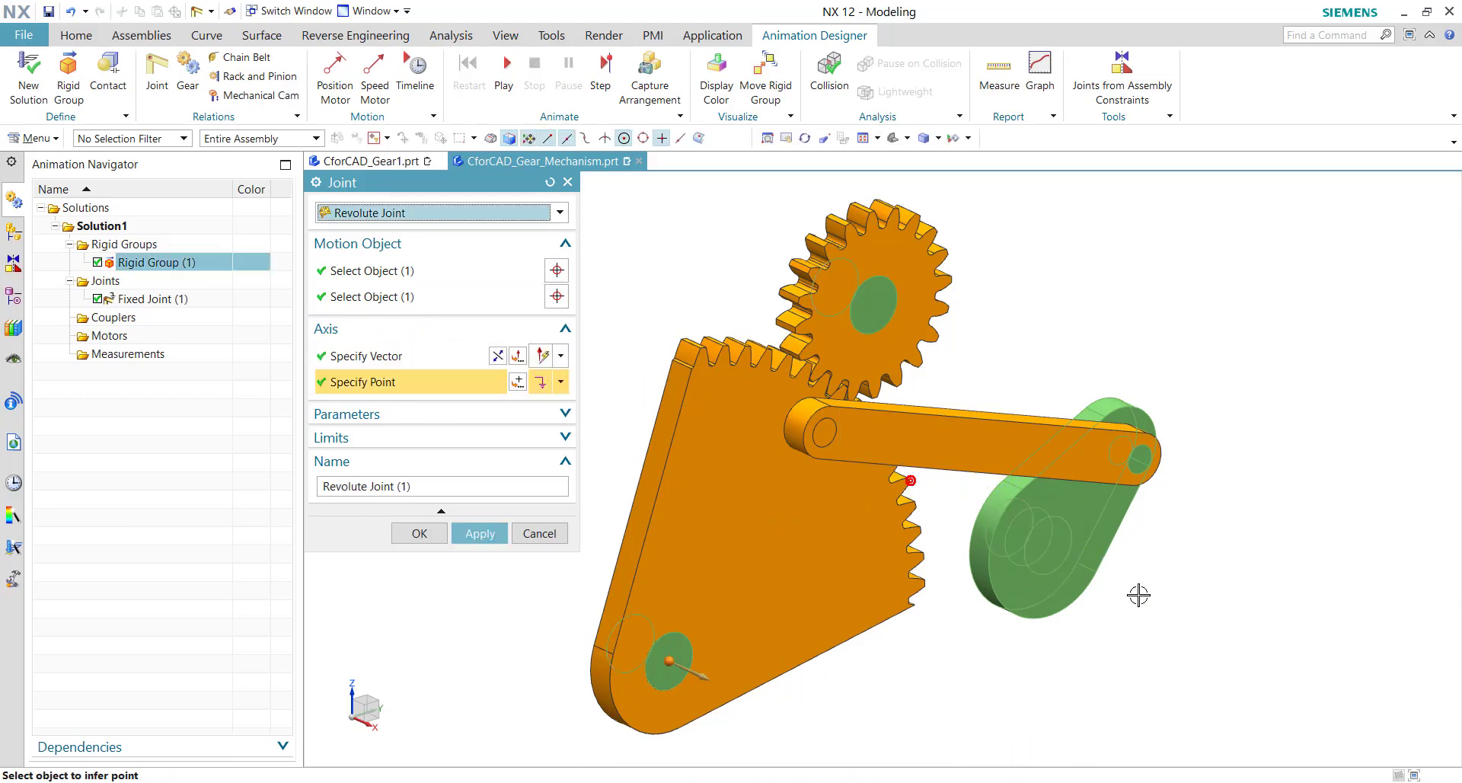
left_click(1085, 543)
left_click(453, 535)
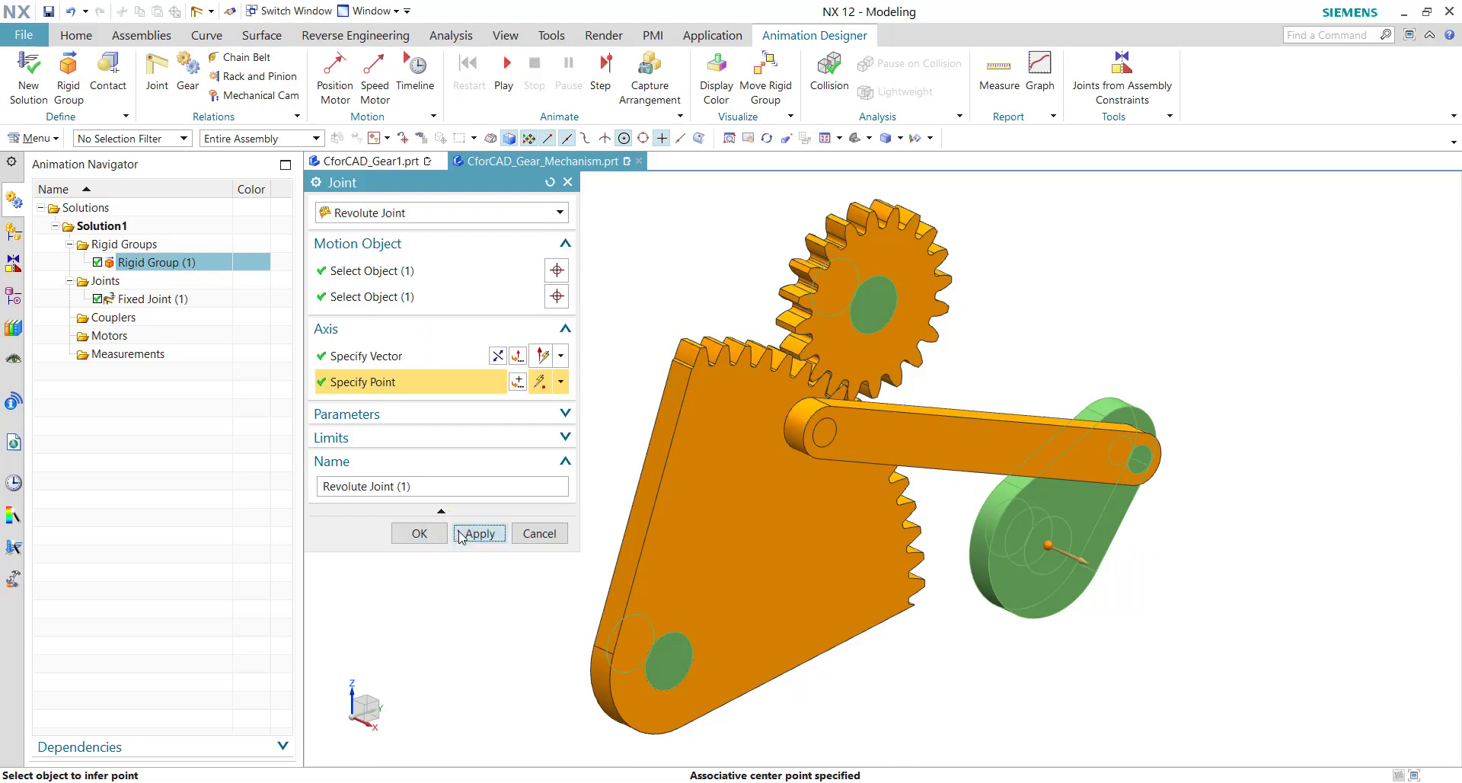
Create a Revolute Joint between the coupler and the crank, with its axis along X through the crank-end pin
left_click(1066, 455)
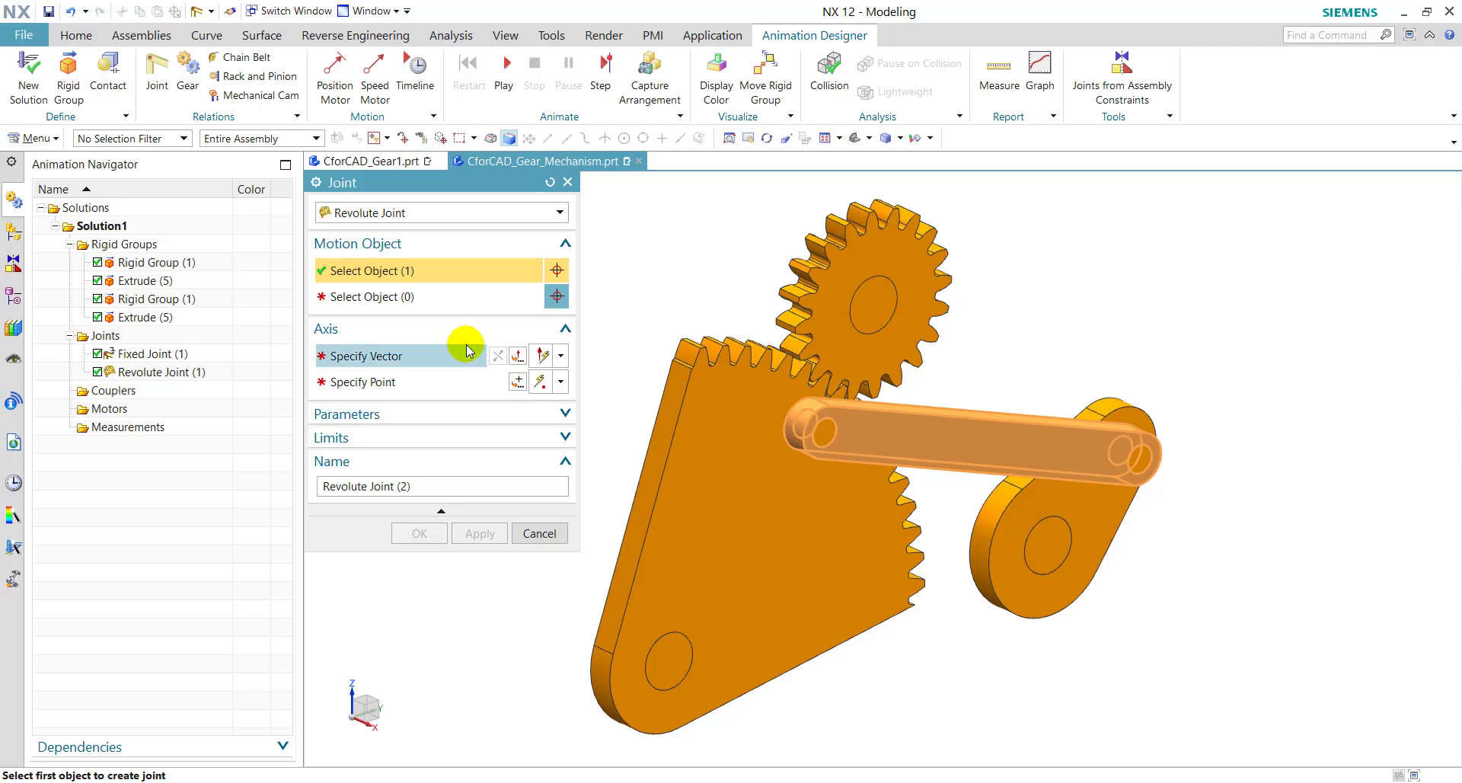
left_click(445, 301)
left_click(1066, 517)
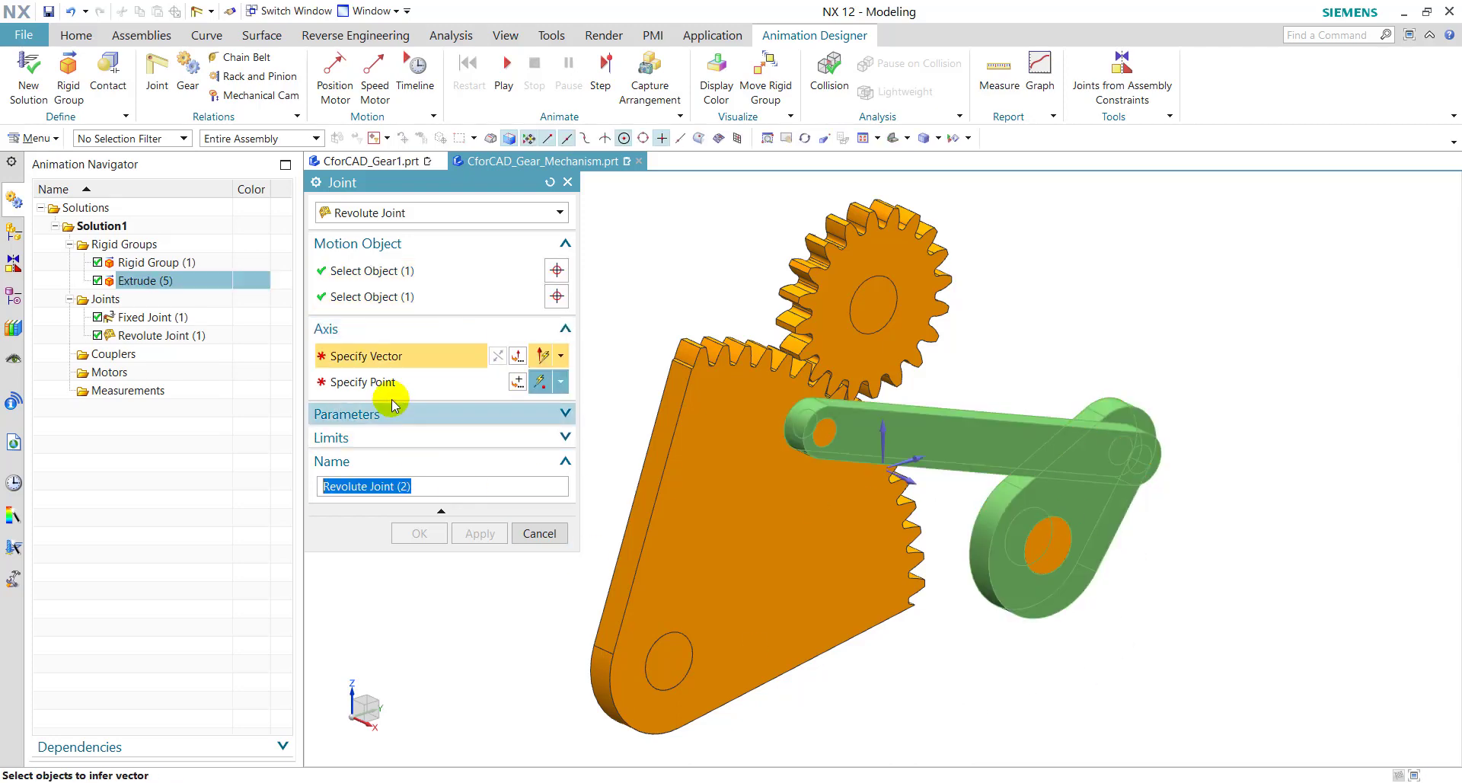
left_click(906, 474)
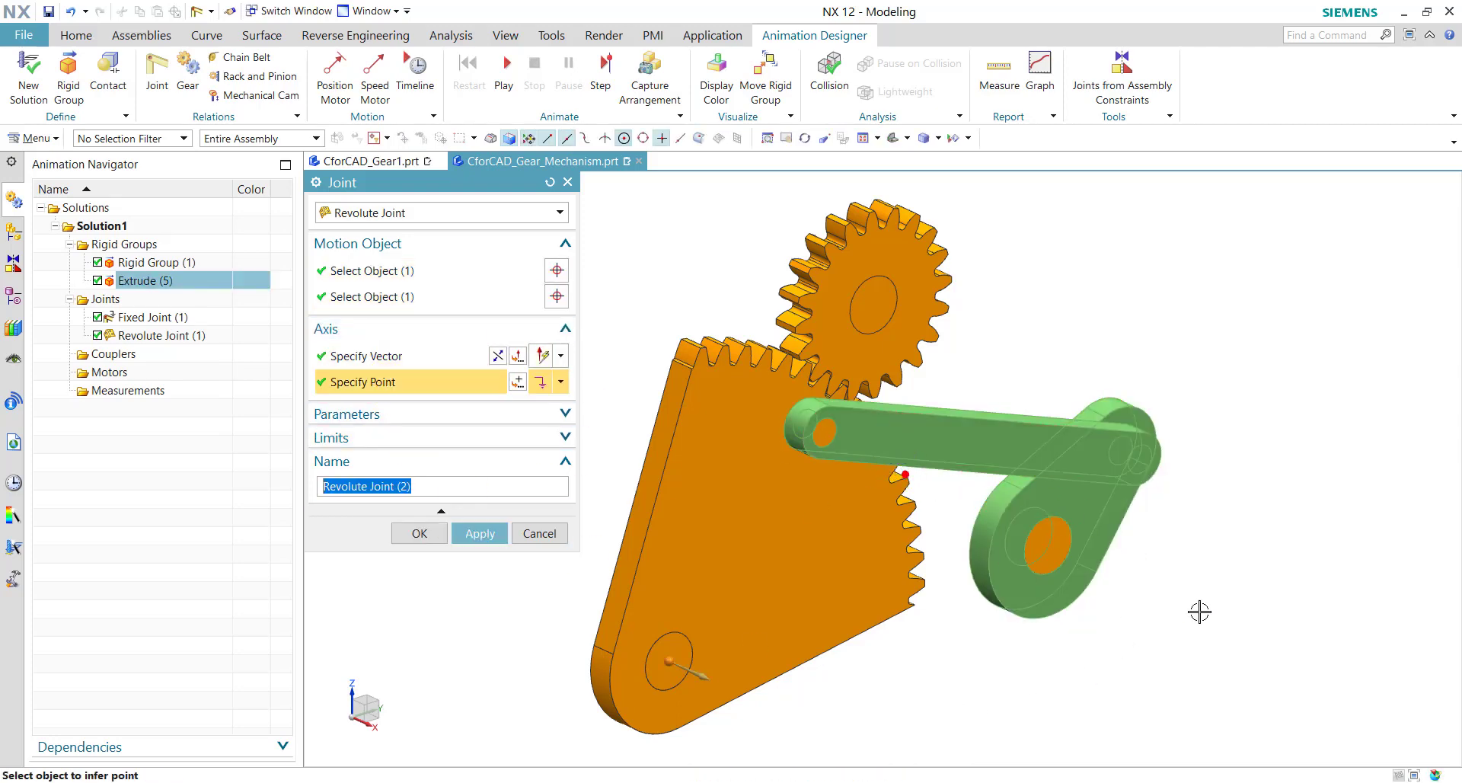
left_click(478, 533)
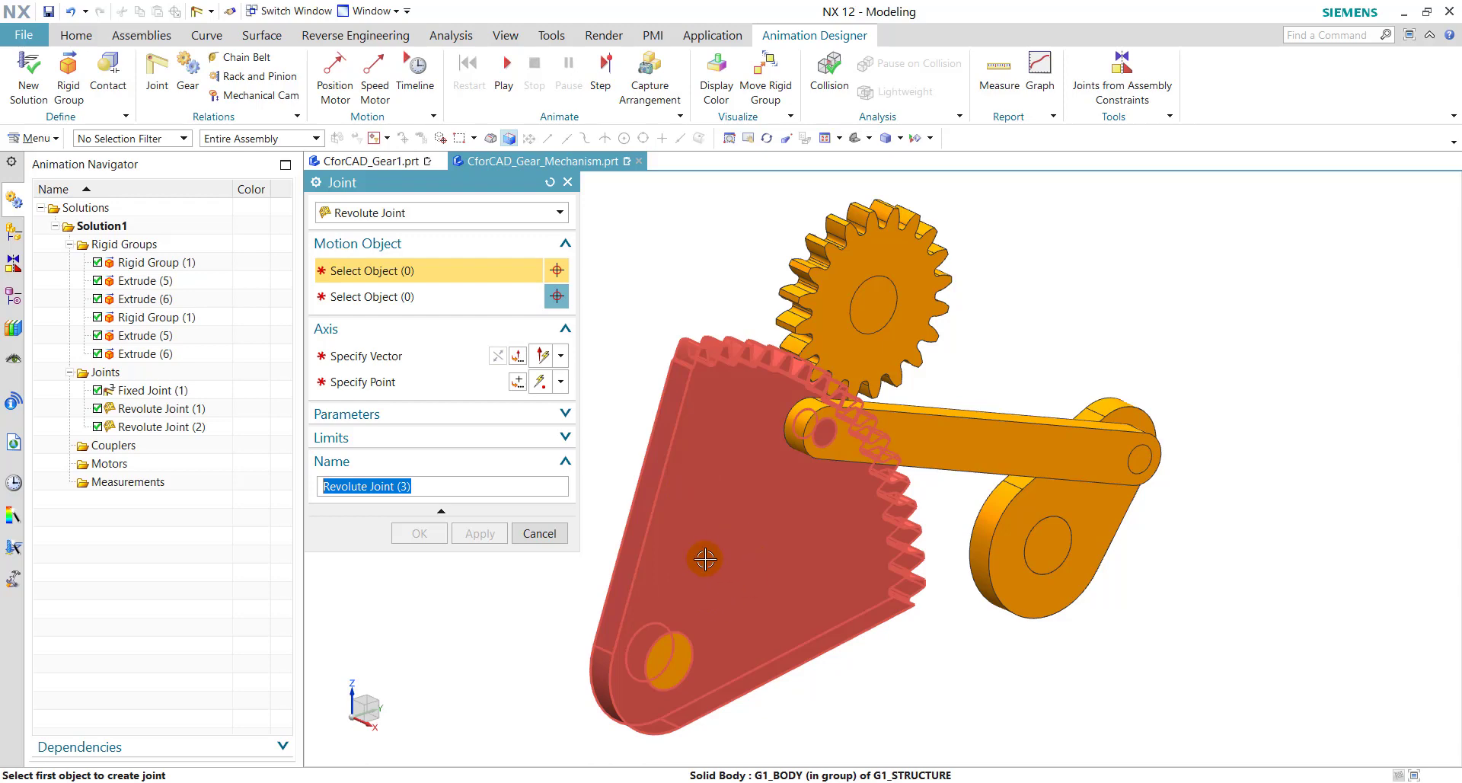
Create a Revolute Joint between the toothed sector and the fixed pins, with its axis along X through the sector bore's centre
left_click(730, 412)
left_click(384, 291)
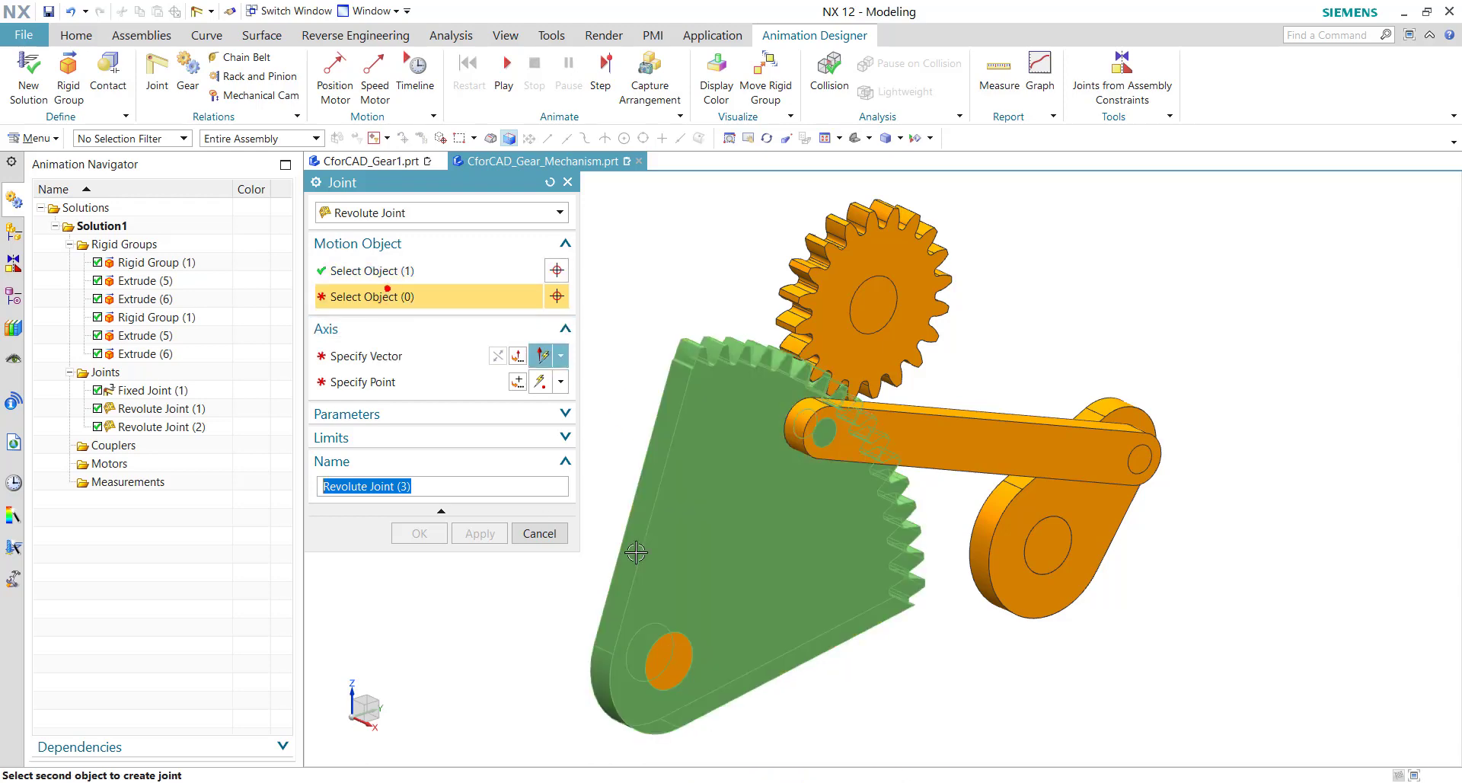
left_click(681, 662)
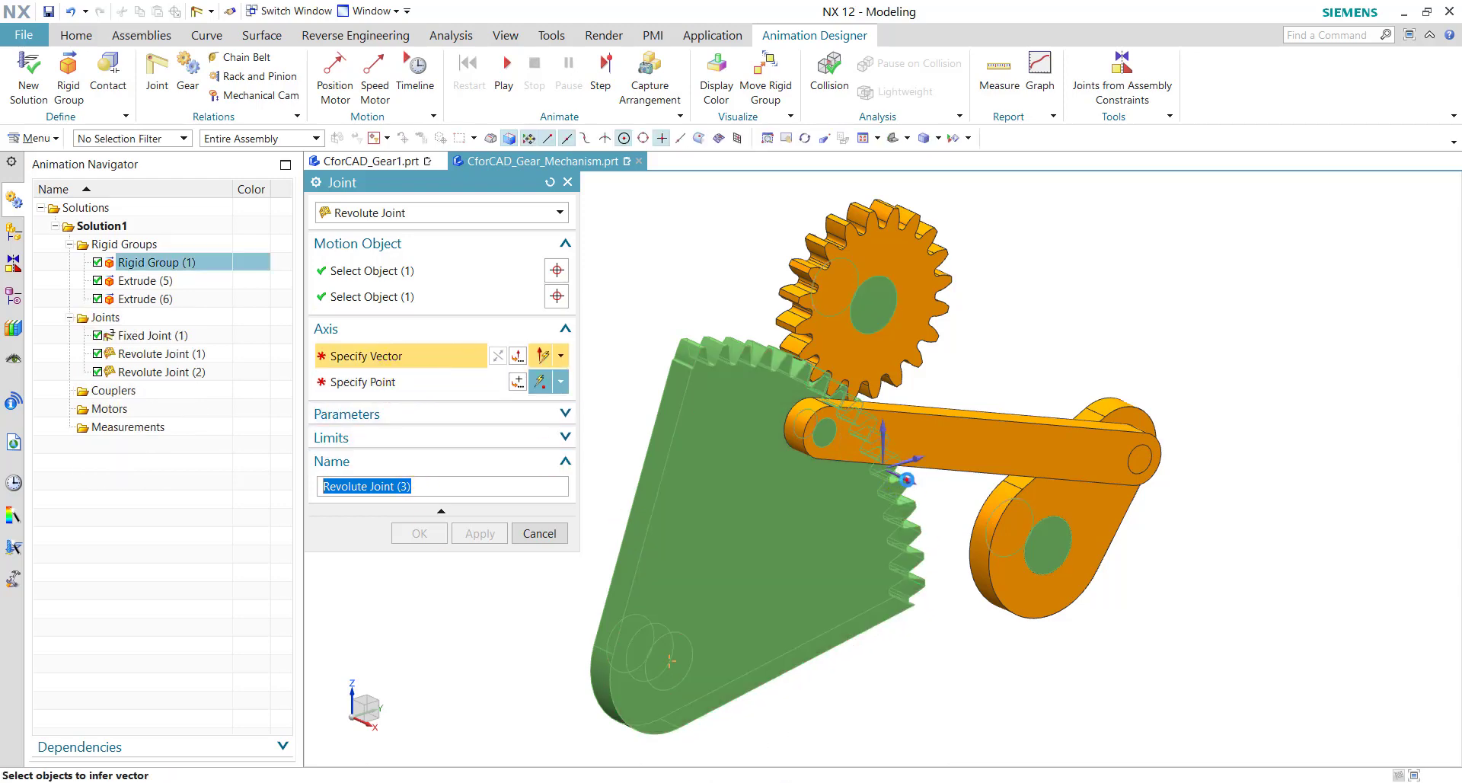
left_click(906, 478)
left_click(685, 638)
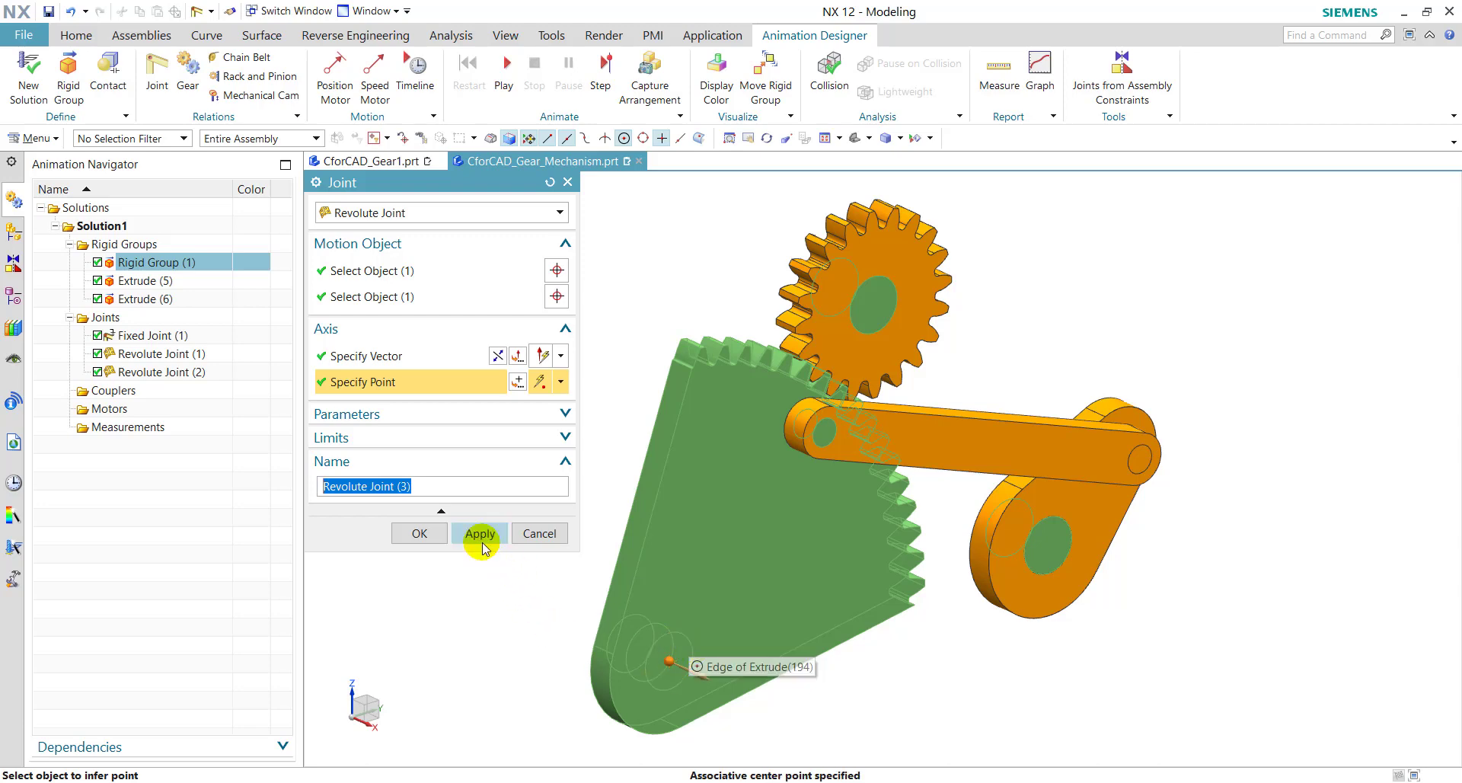
left_click(480, 535)
Create a Revolute Joint between the coupler and the toothed sector, with its axis along X through the sector-end pin's centre
left_click(872, 421)
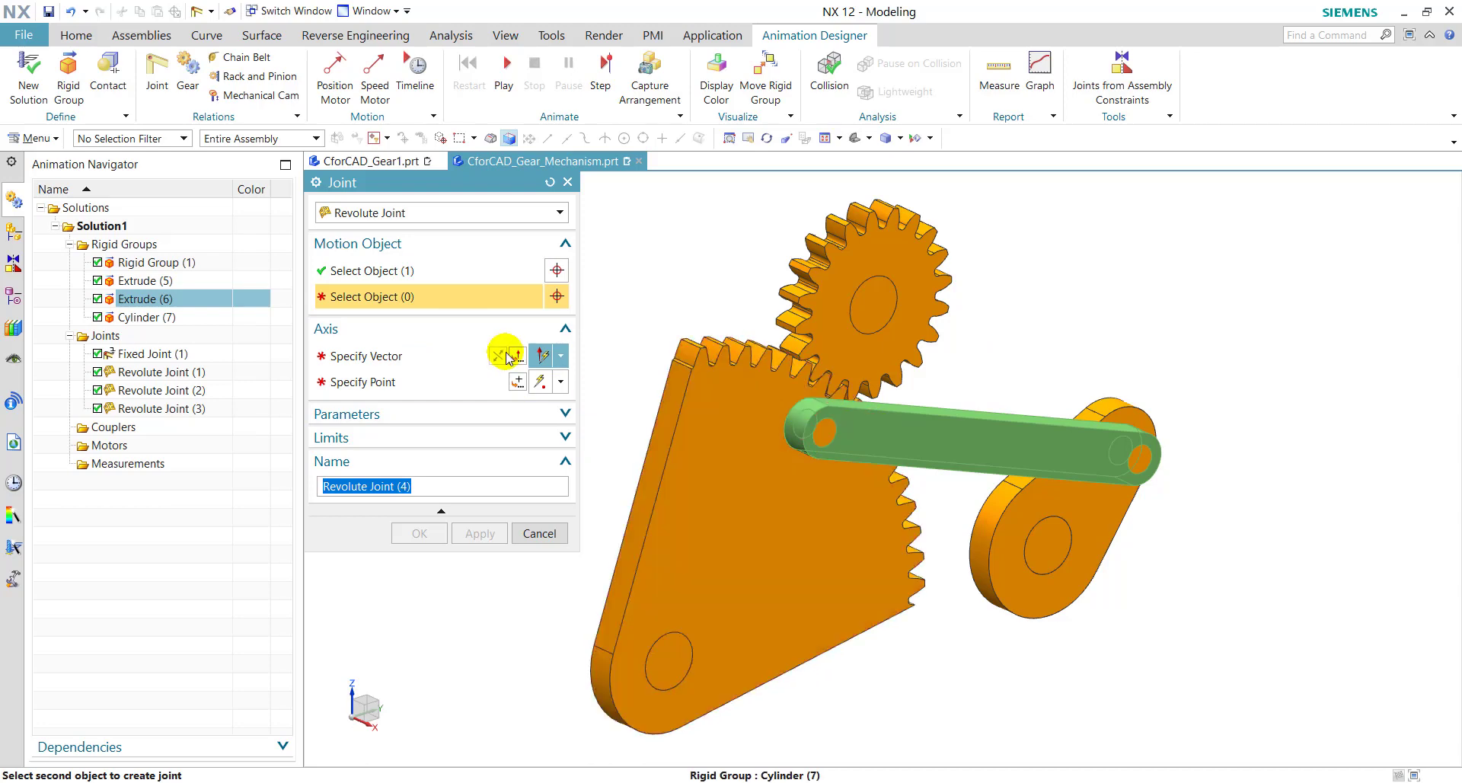
left_click(756, 474)
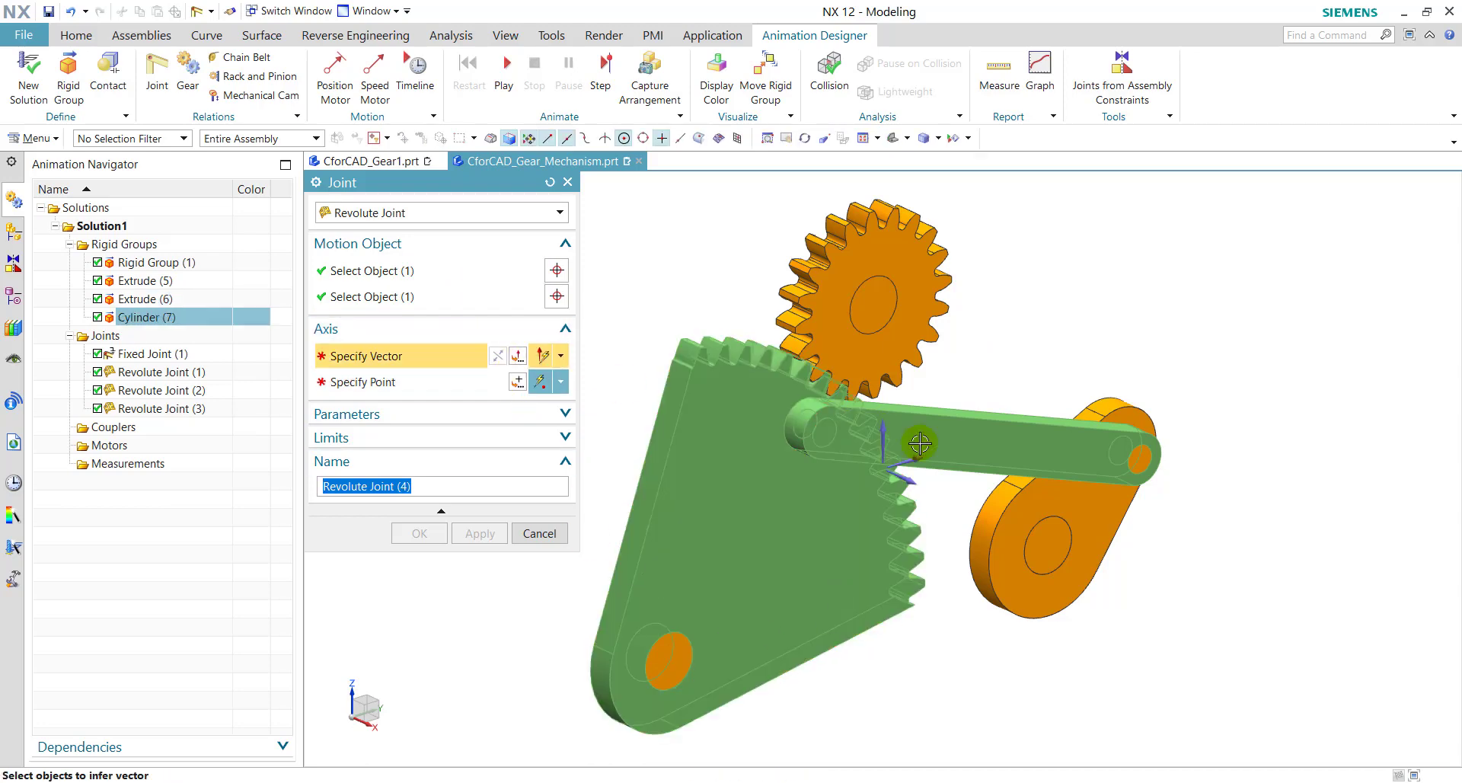
left_click(913, 478)
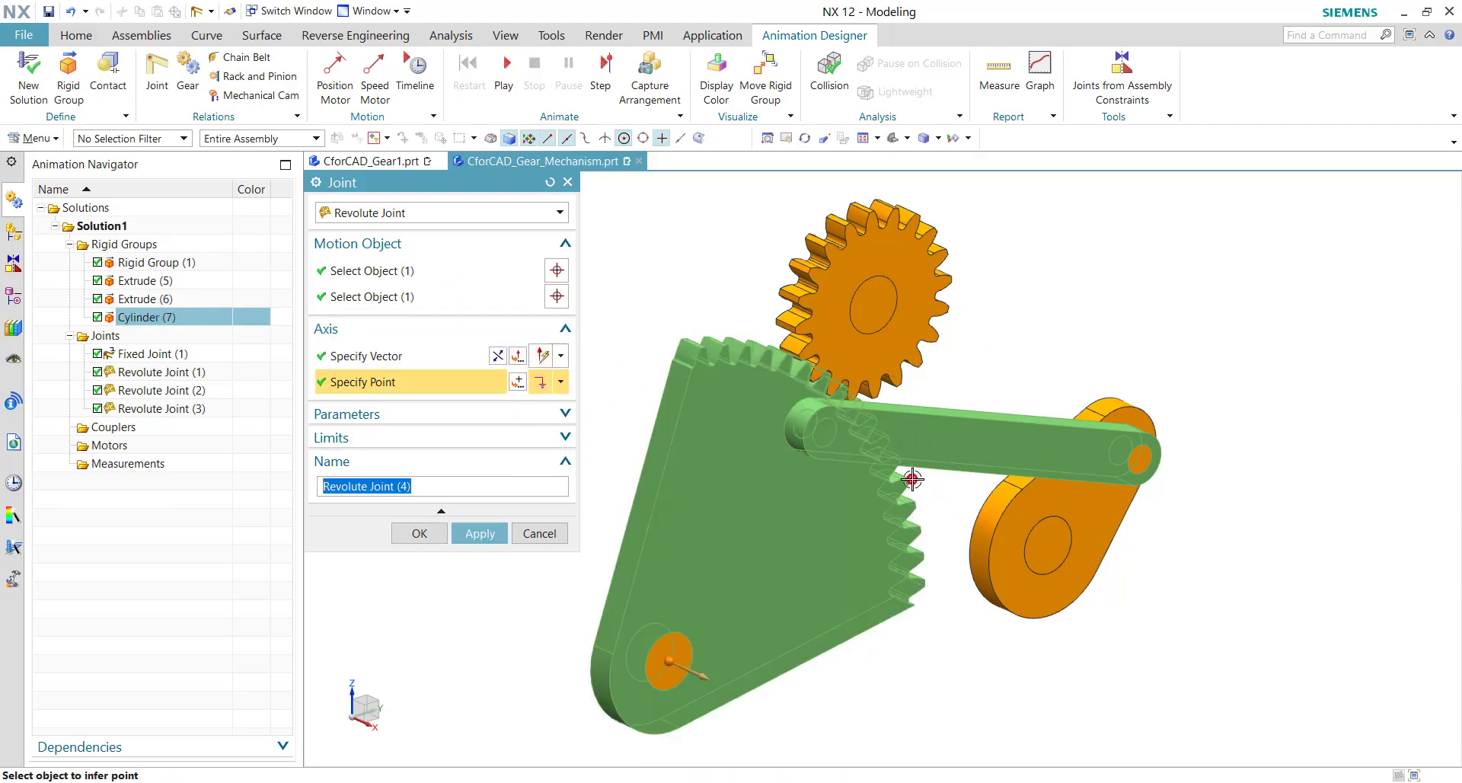
left_click(843, 424)
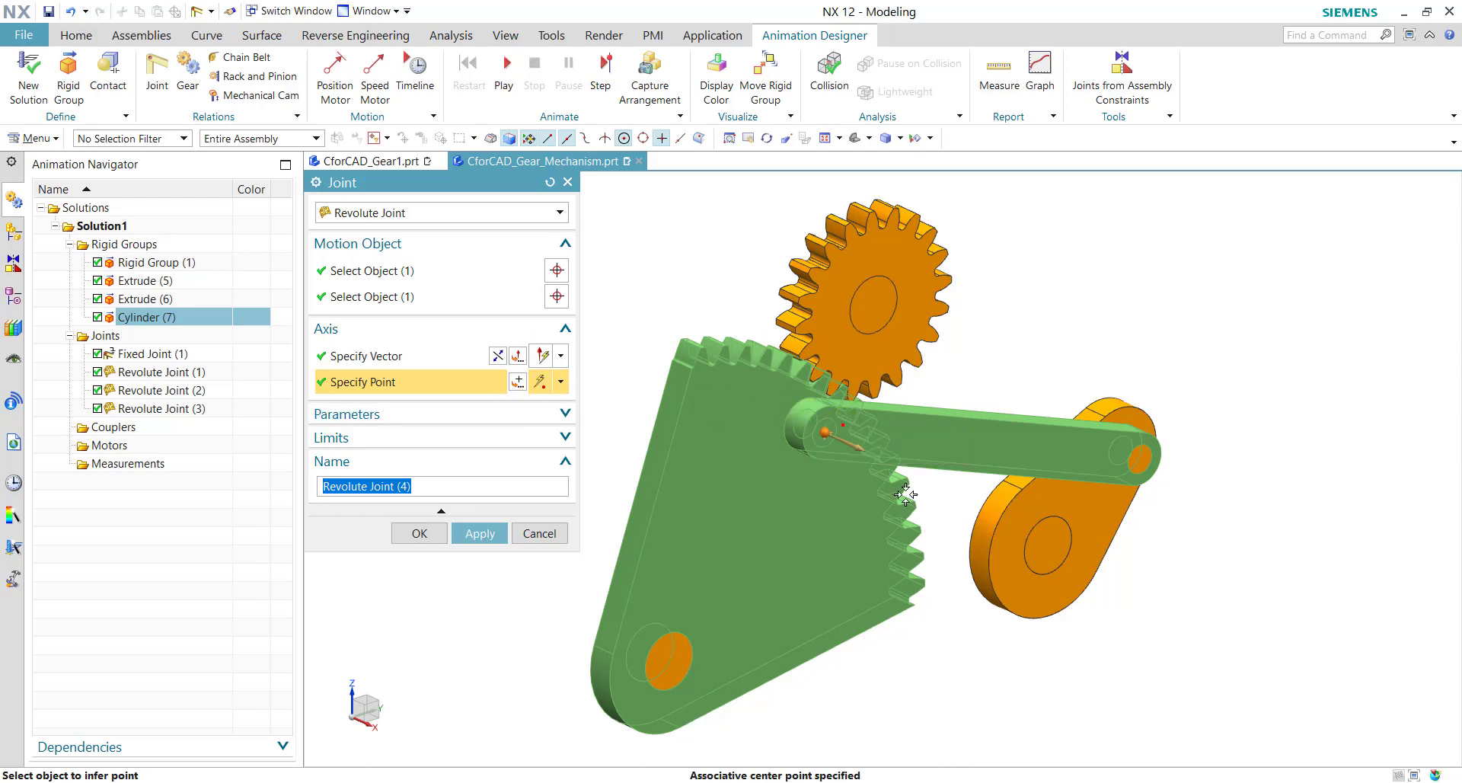
left_click(480, 534)
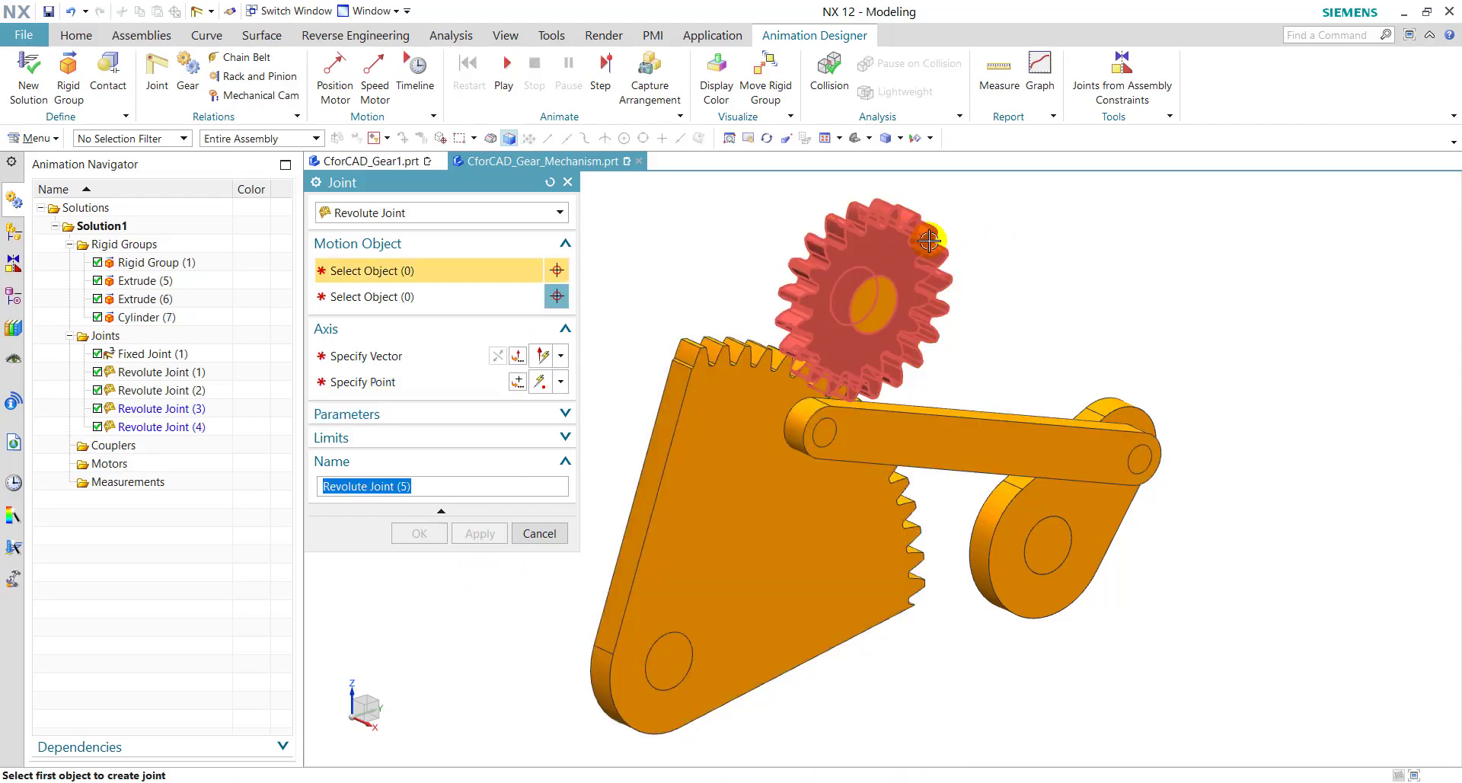
Create a Revolute Joint between the small gear and the fixed pins, with its axis along X through the gear bore's centre
left_click(840, 251)
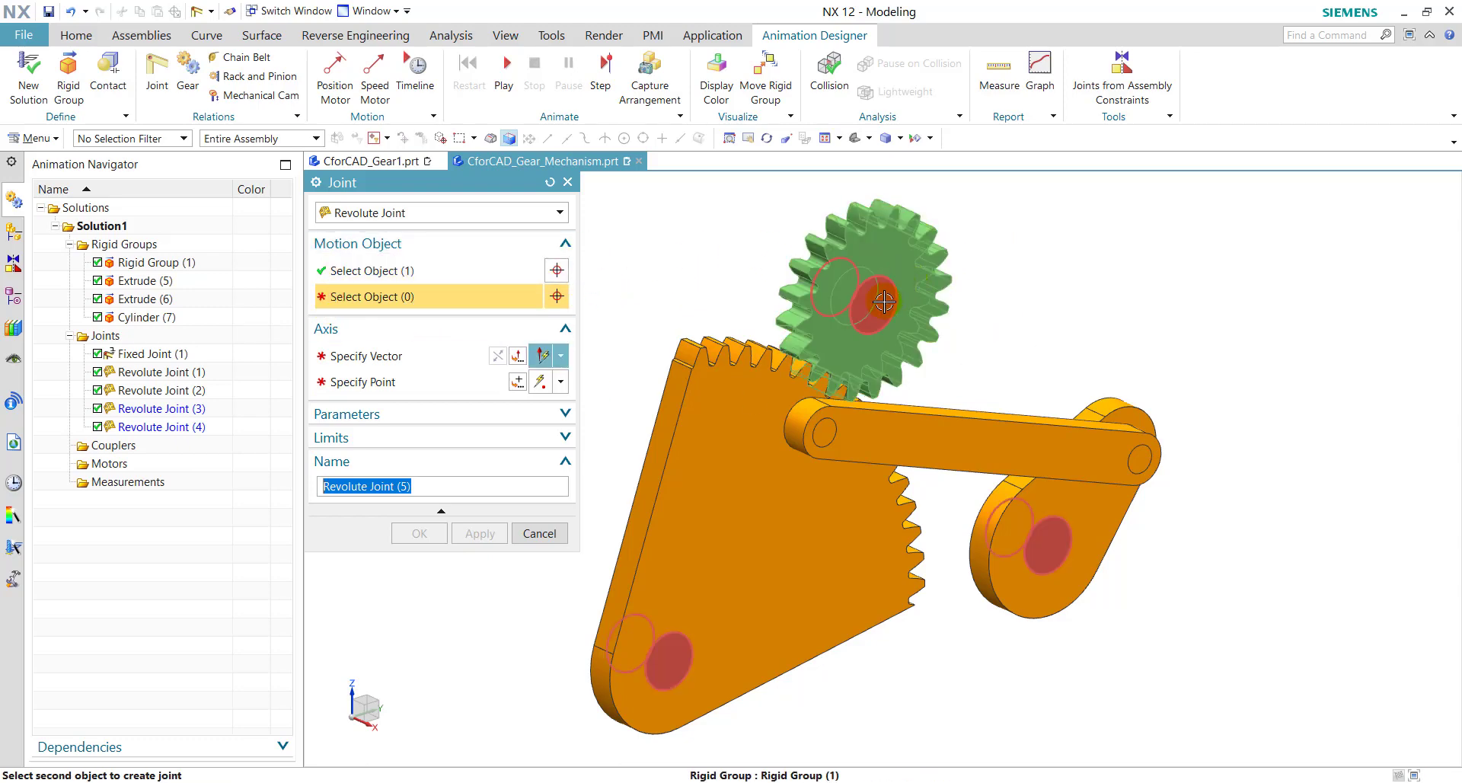
left_click(905, 289)
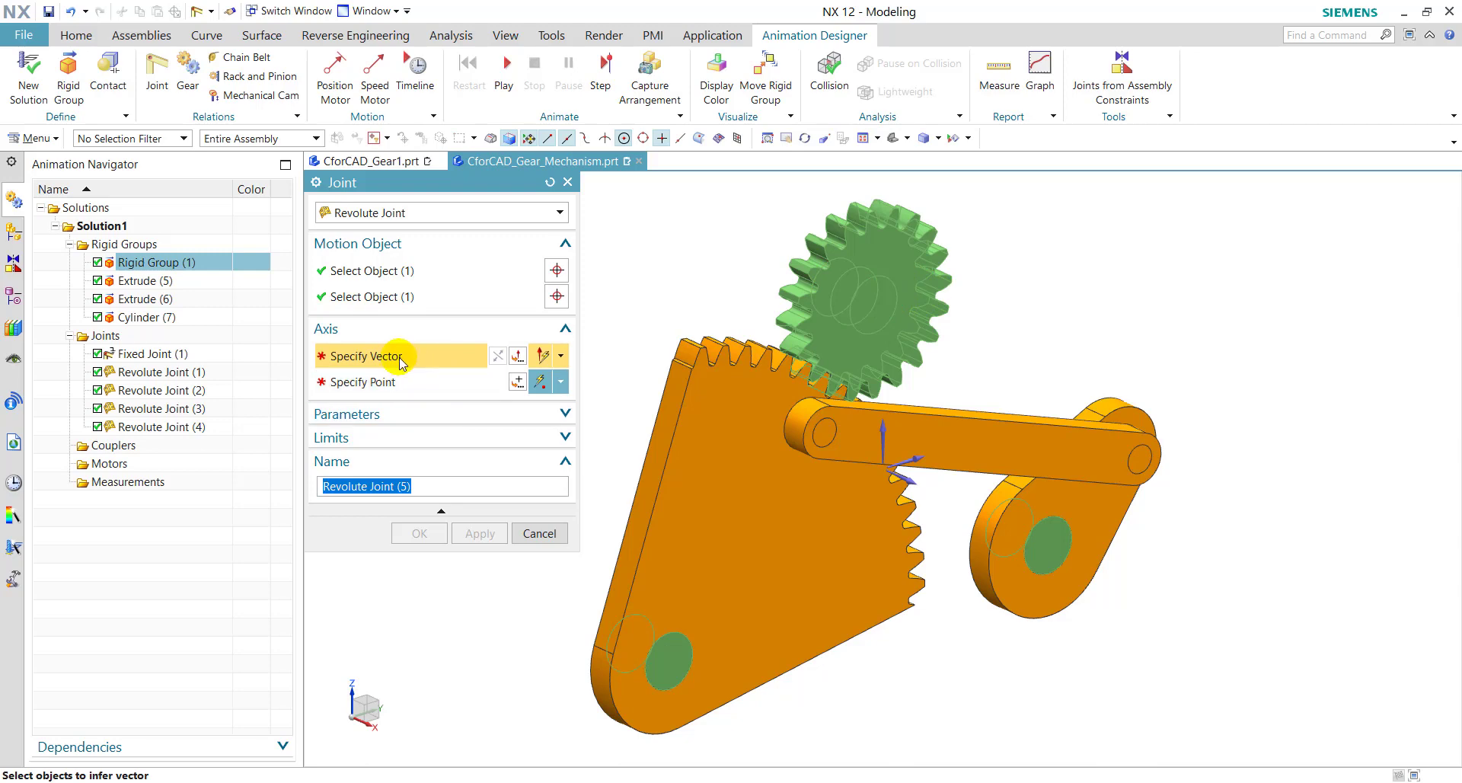
left_click(1027, 568)
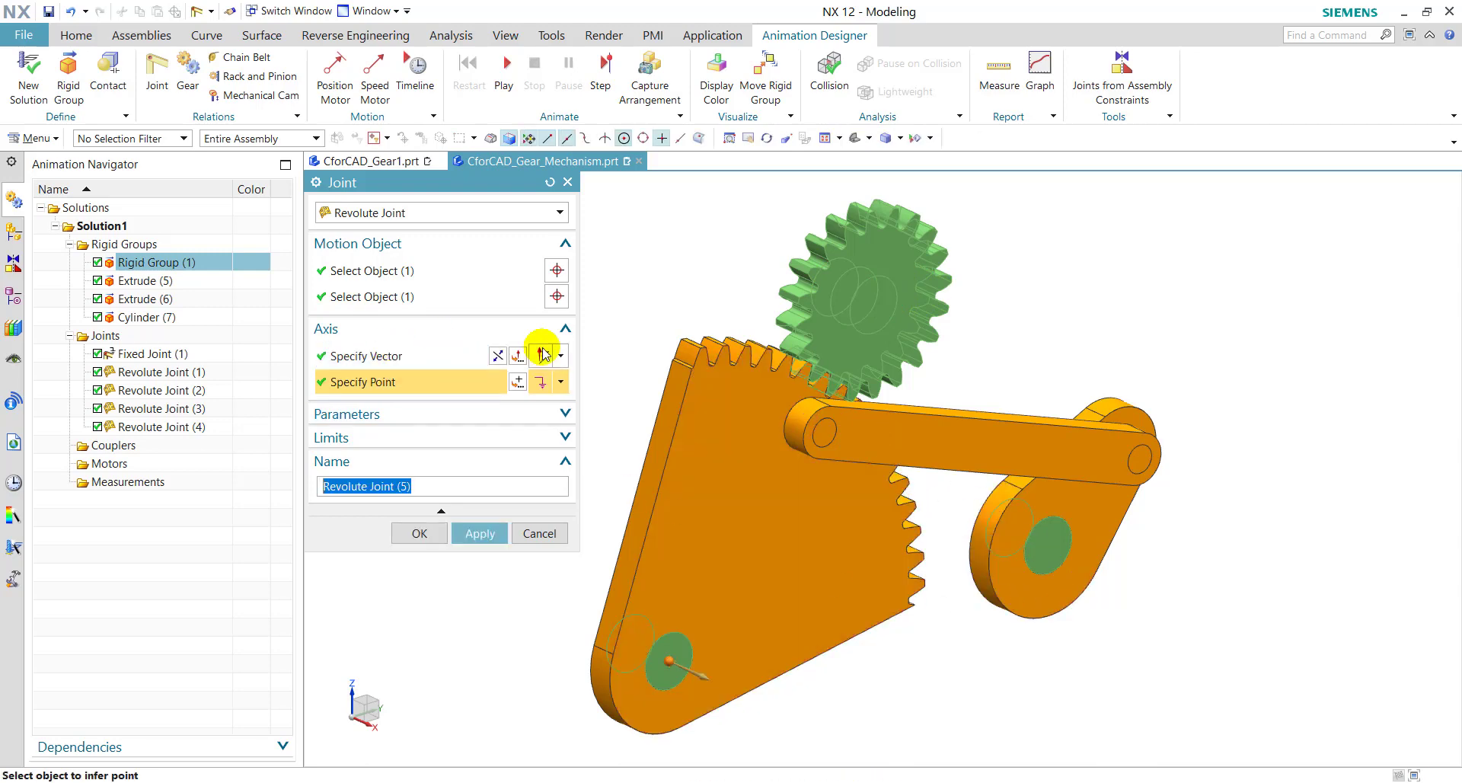
left_click(877, 303)
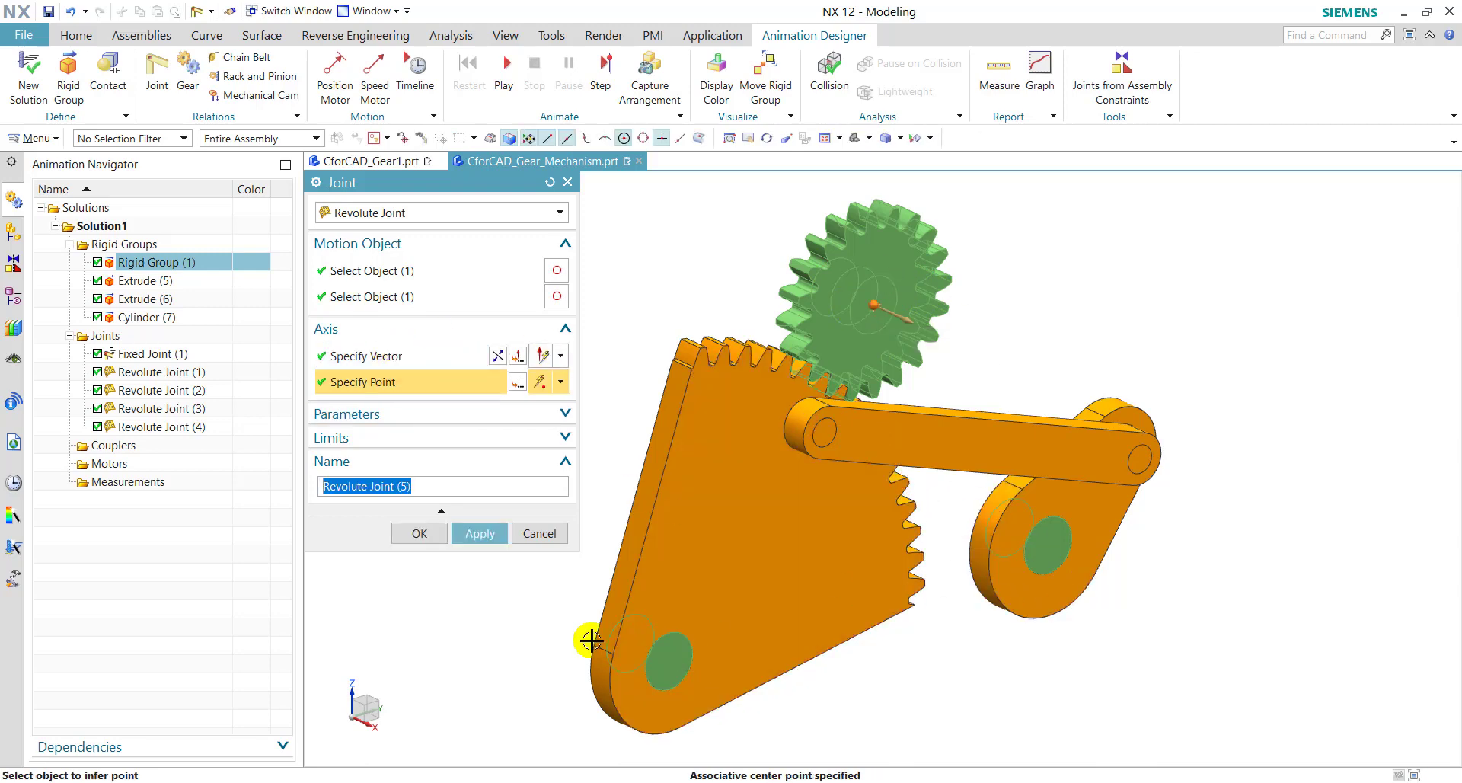
left_click(477, 531)
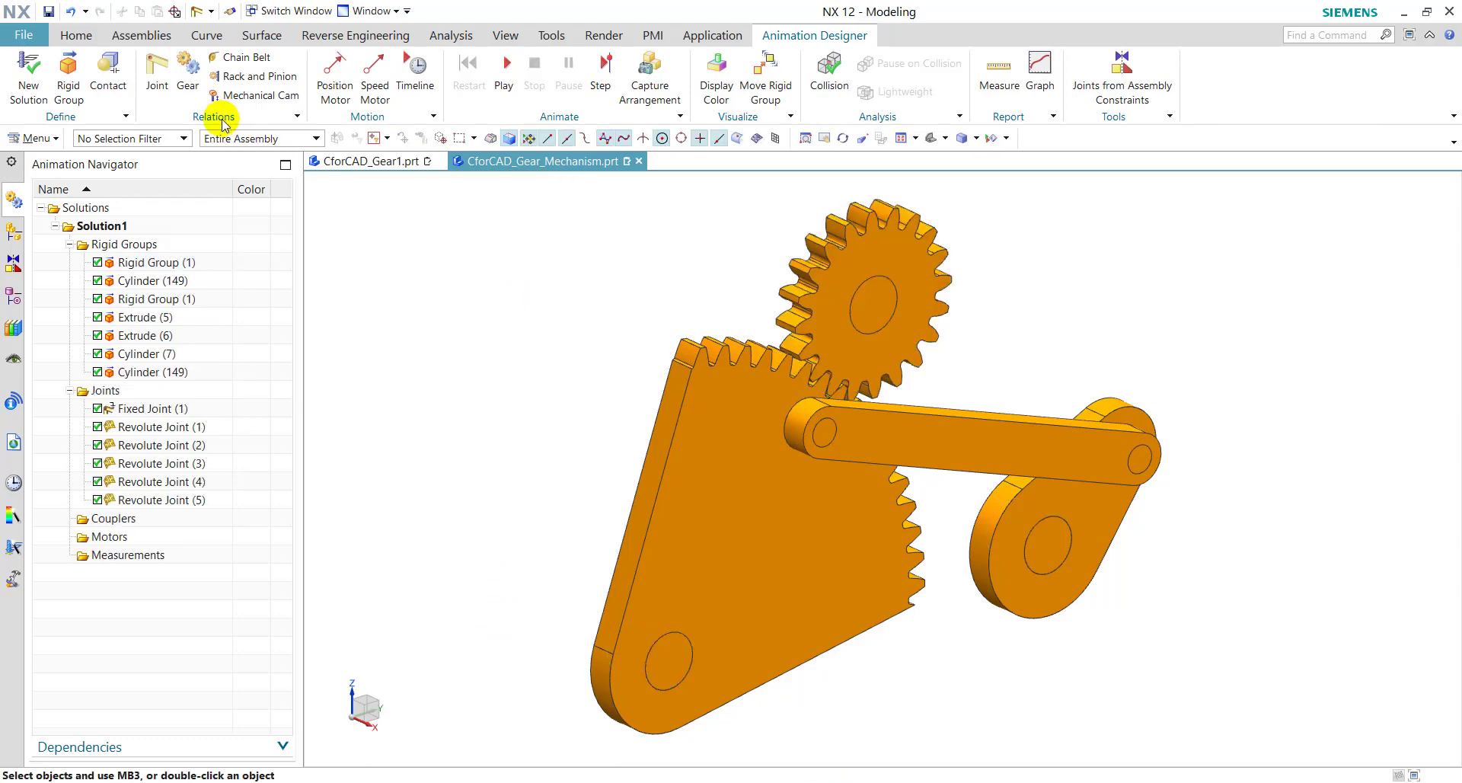
Create a Gear coupler from the toothed sector's revolute joint to the small gear's revolute joint with a ratio of 20/70
left_click(187, 72)
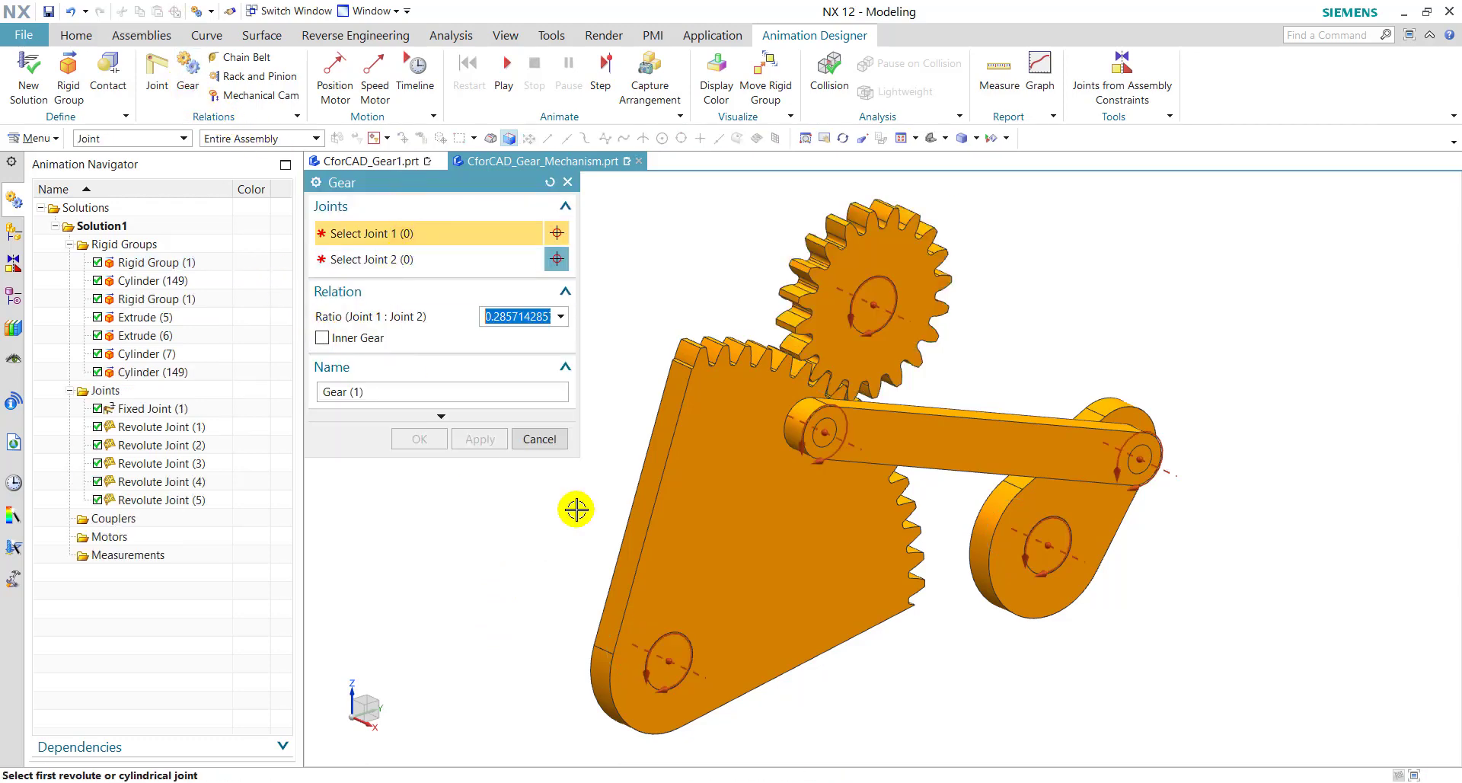
left_click(671, 656)
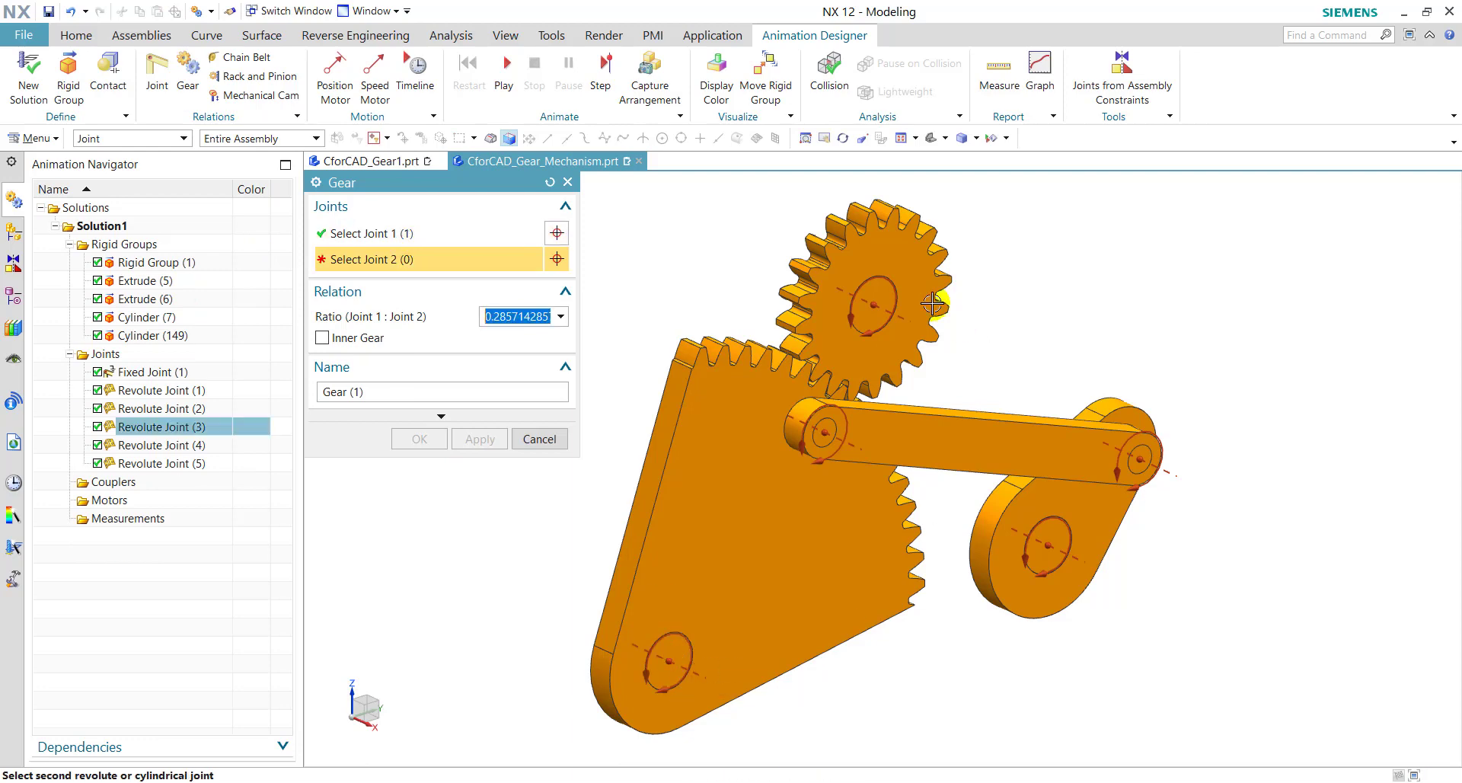
left_click(880, 301)
left_click(538, 318)
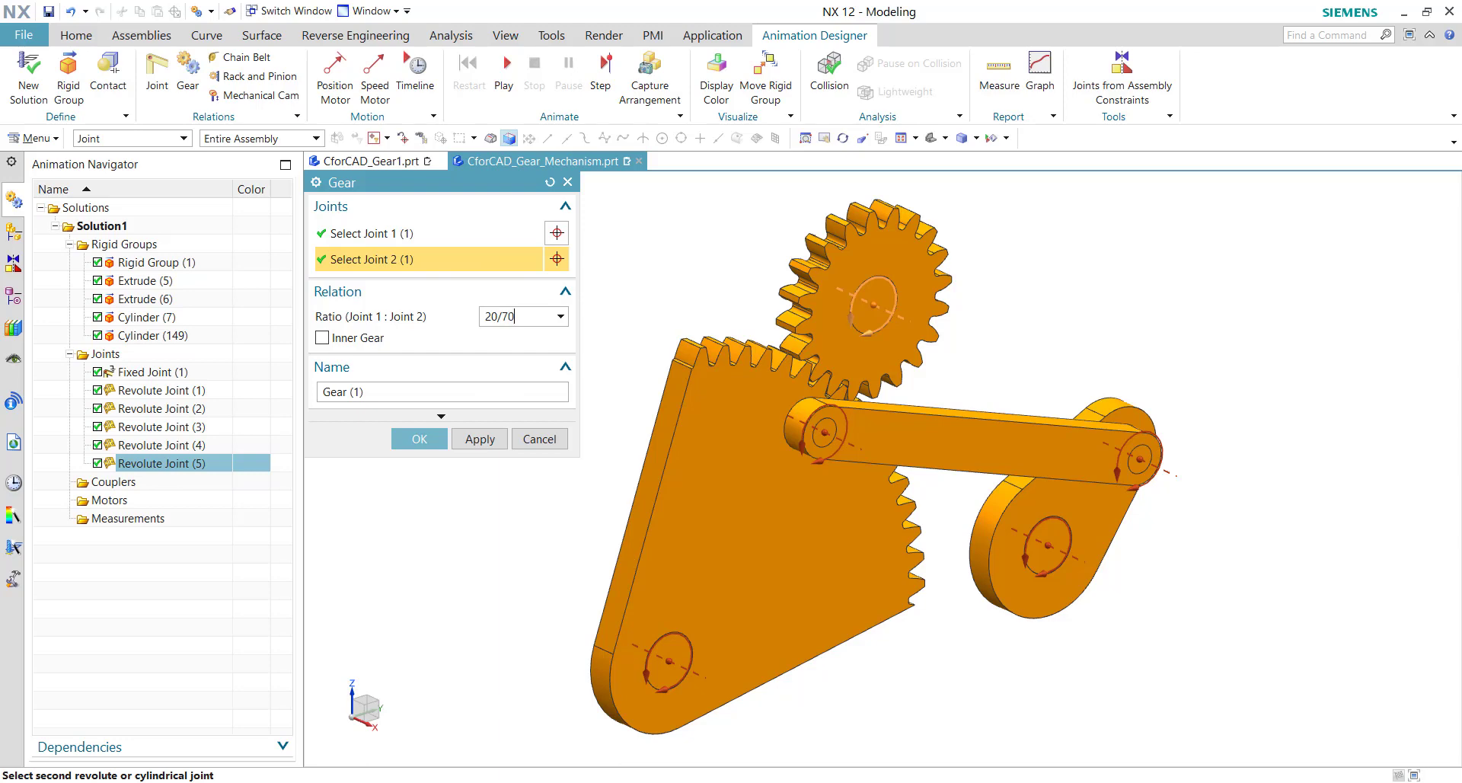
left_click(424, 439)
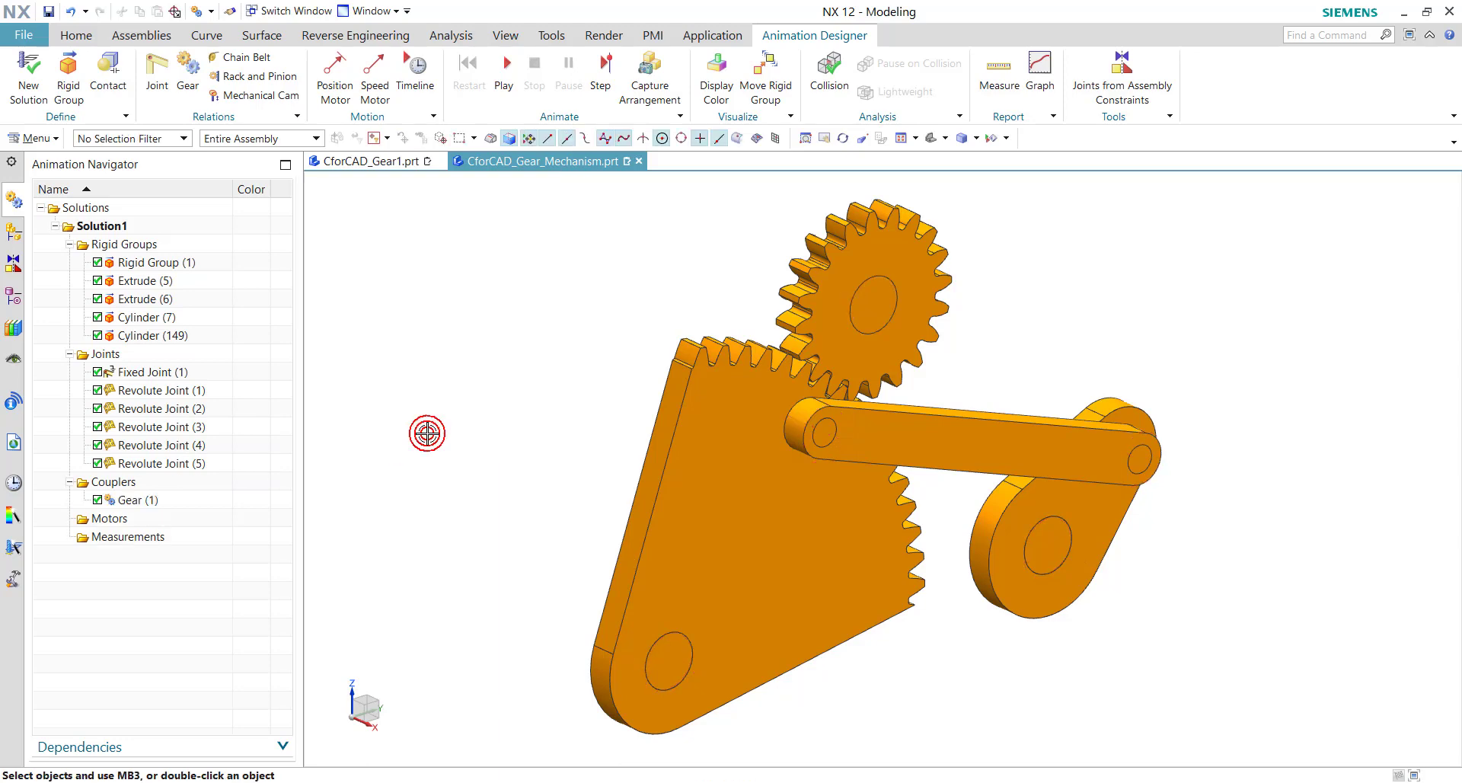
Add a Speed Motor of 10 rev/min starting at 0 s to the crank's revolute joint at the fixed pin
left_click(199, 391)
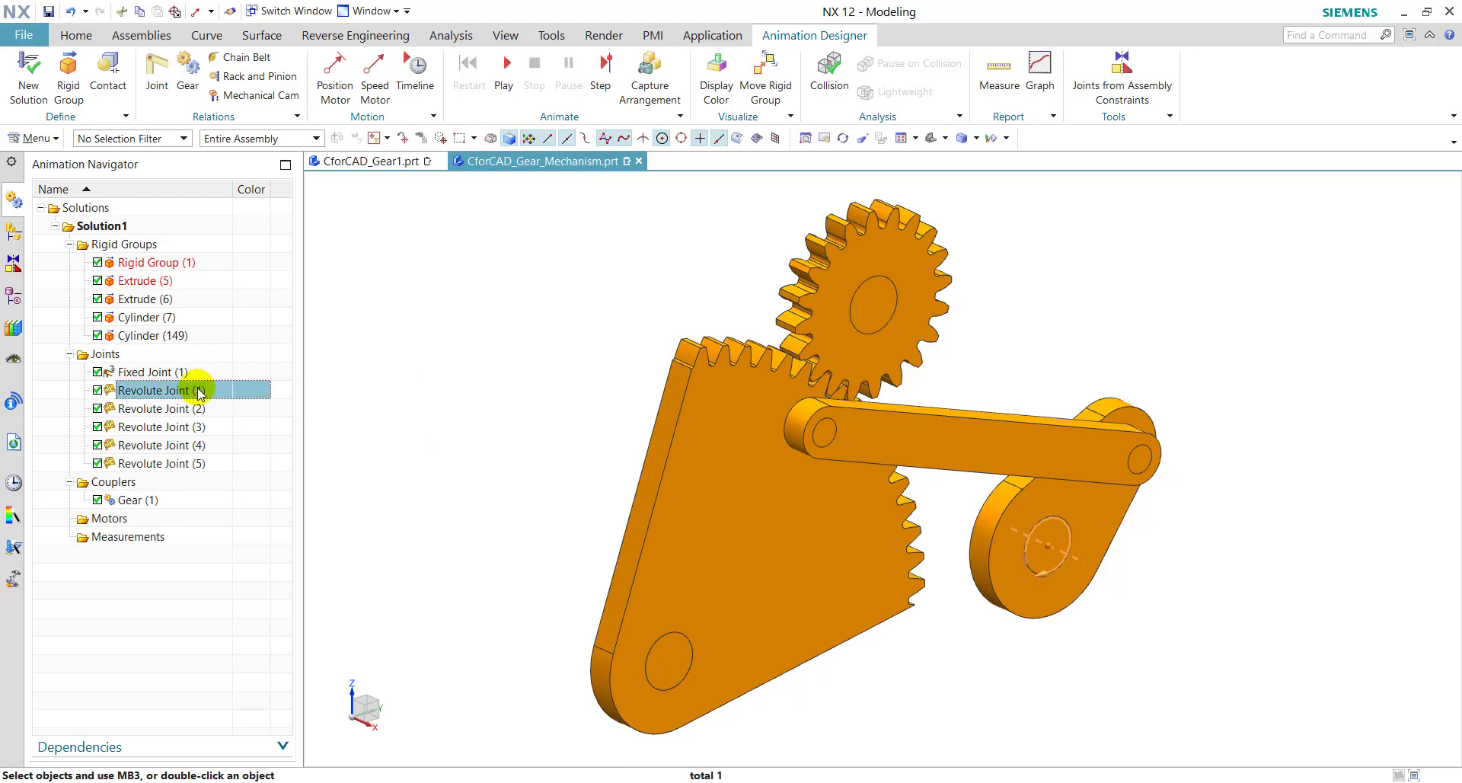
left_click(365, 95)
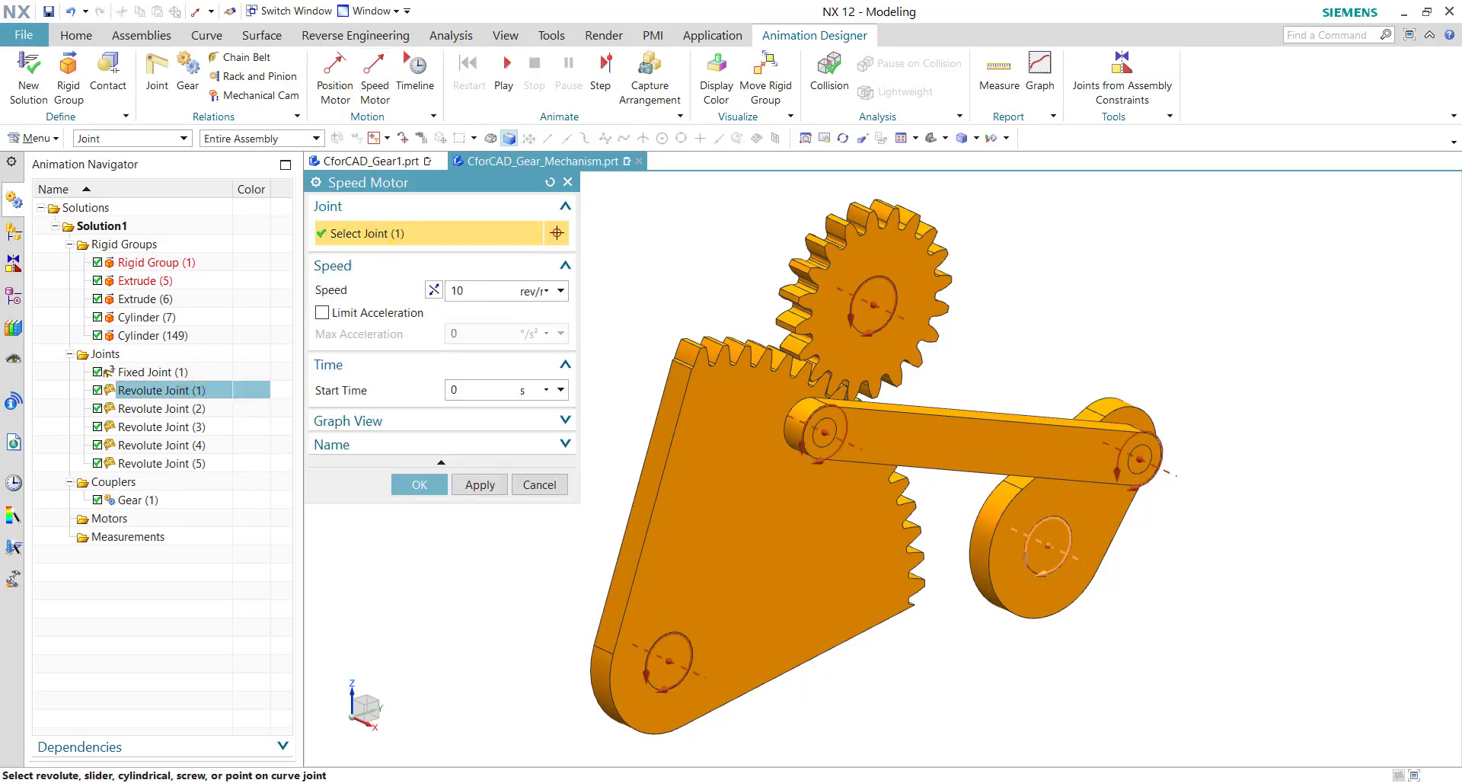
left_click(418, 484)
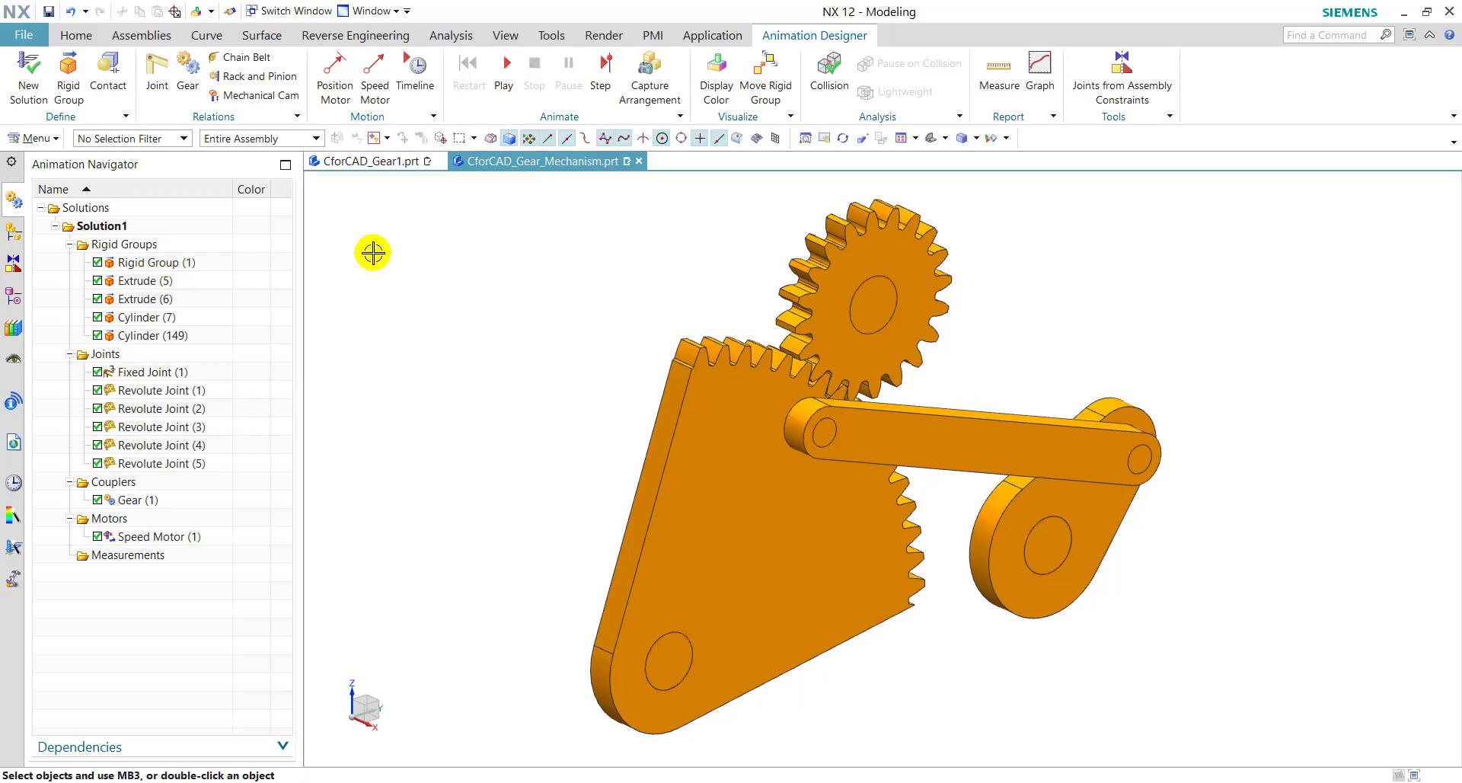
Turn on the display colors of the rigid groups and play the mechanism's animation
left_click(716, 89)
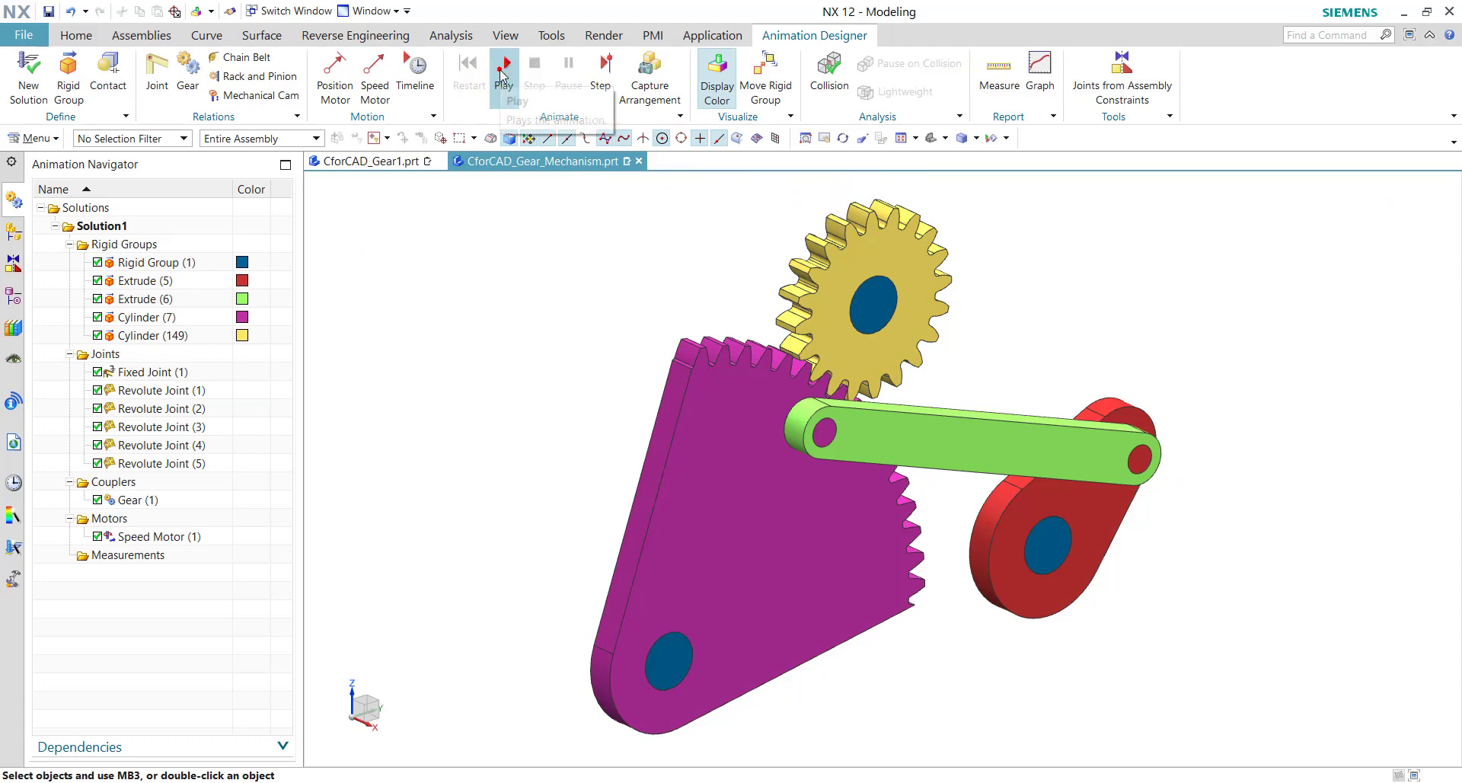
left_click(502, 68)
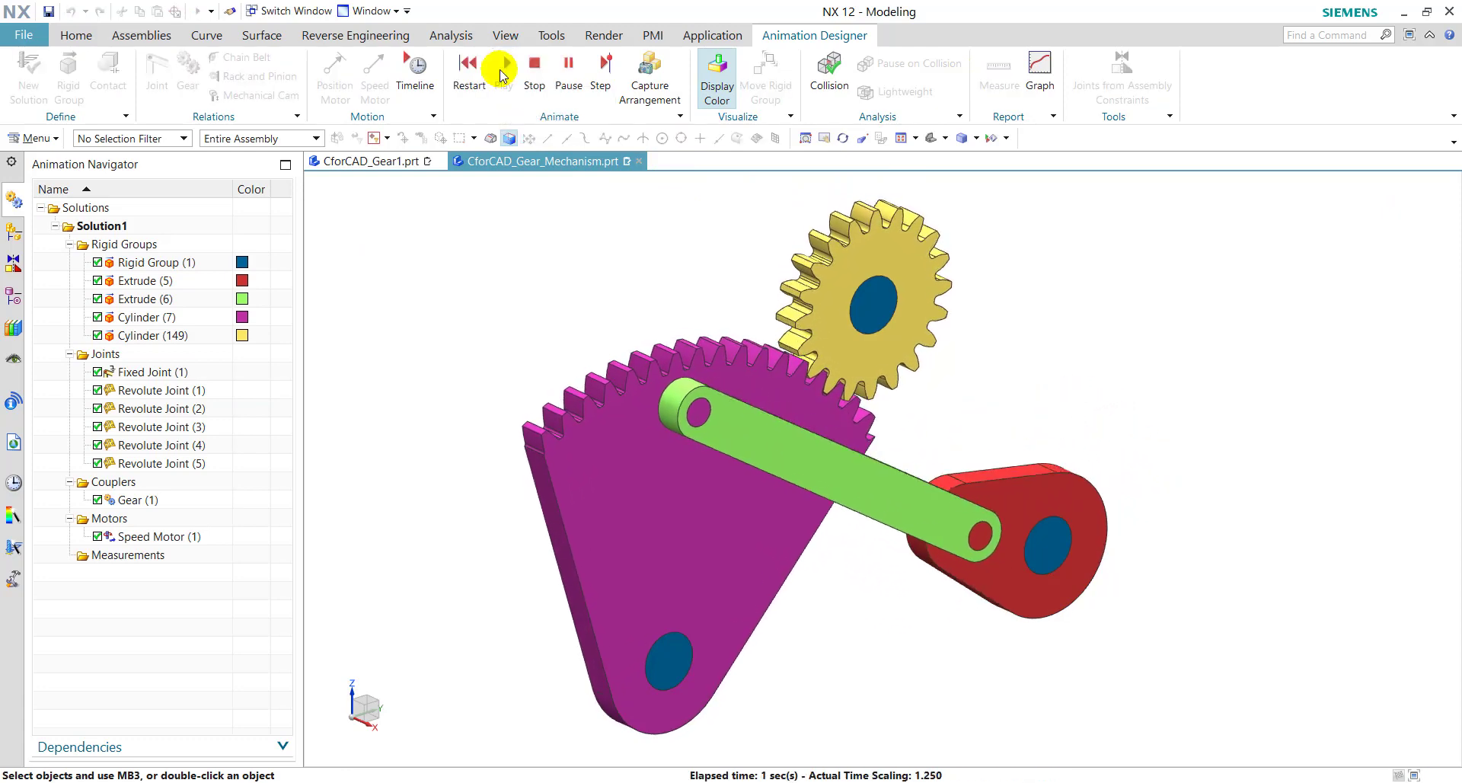